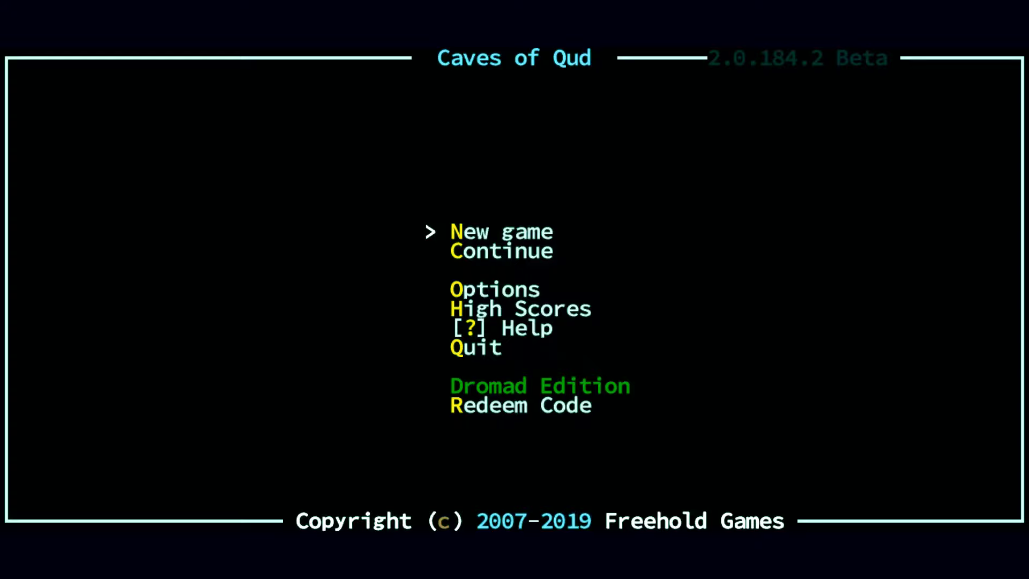
Continue from the main menu and load the Level 4 Mutated Human Marauder save
{"action": "key", "text": "Return"}
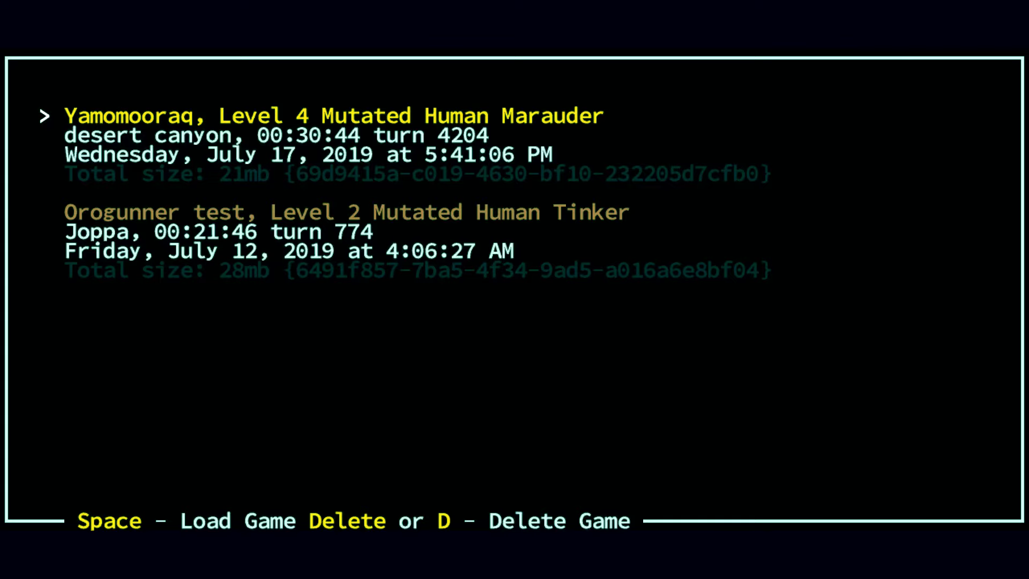
{"action": "key", "text": "Down"}
{"action": "key", "text": "Up"}
{"action": "key", "text": "space"}
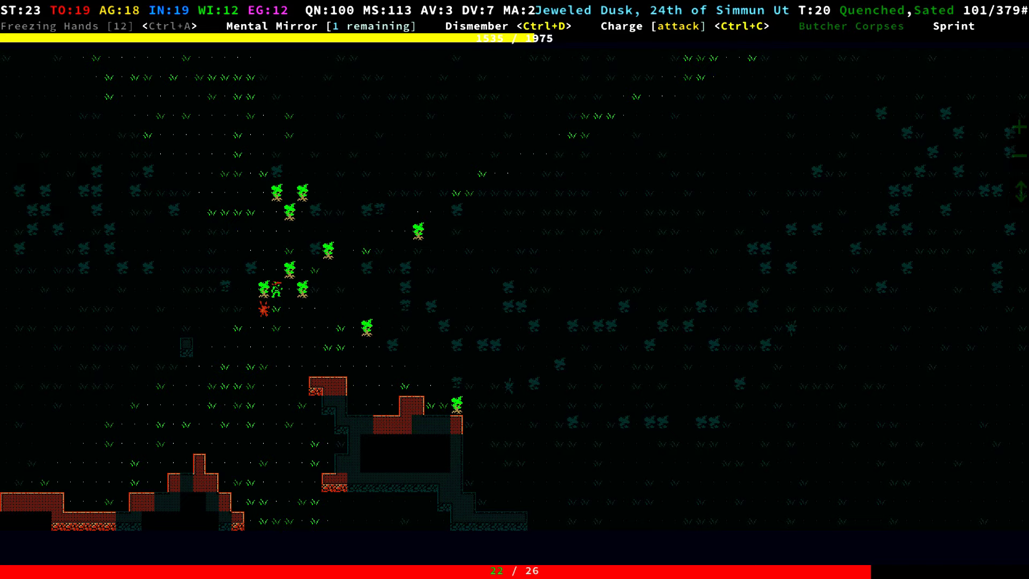
Walk west through the dogthorn grove, then north-west
{"action": "key", "text": "Left"}
{"action": "key", "text": "Left"}
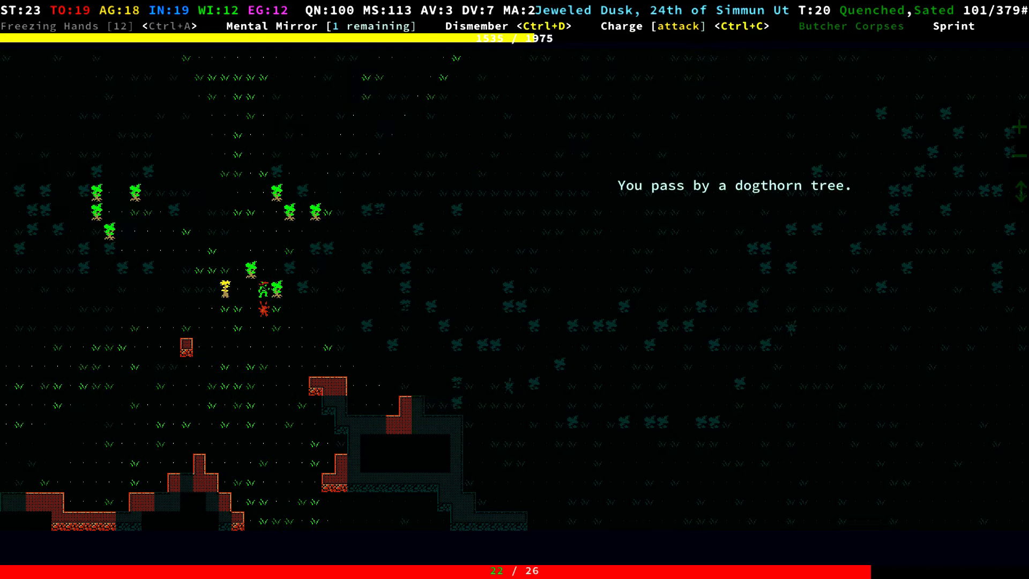
{"action": "key", "text": "Left"}
{"action": "key", "text": "Left"}
{"action": "key", "text": "Left"}
{"action": "key", "text": "Left"}
{"action": "key", "text": "Left"}
{"action": "key", "text": "Left"}
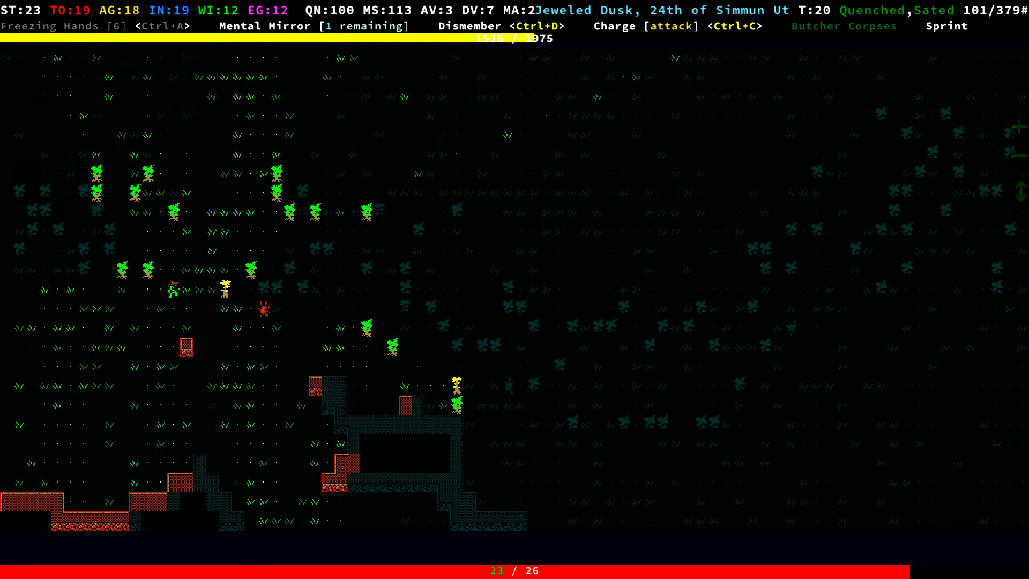
{"action": "key", "text": "Left"}
{"action": "key", "text": "Left"}
{"action": "key", "text": "Left"}
{"action": "key", "text": "Left"}
{"action": "key", "text": "Left"}
{"action": "key", "text": "Left"}
{"action": "key", "text": "Left"}
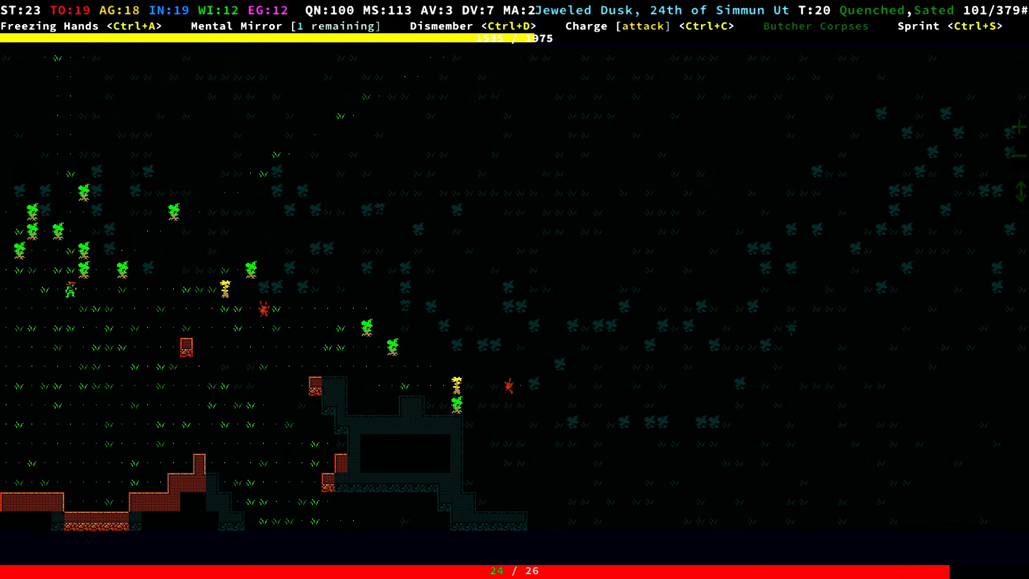
{"action": "key", "text": "Up"}
{"action": "key", "text": "Up"}
{"action": "key", "text": "Up"}
{"action": "key", "text": "Up"}
{"action": "key", "text": "Up"}
{"action": "key", "text": "Left"}
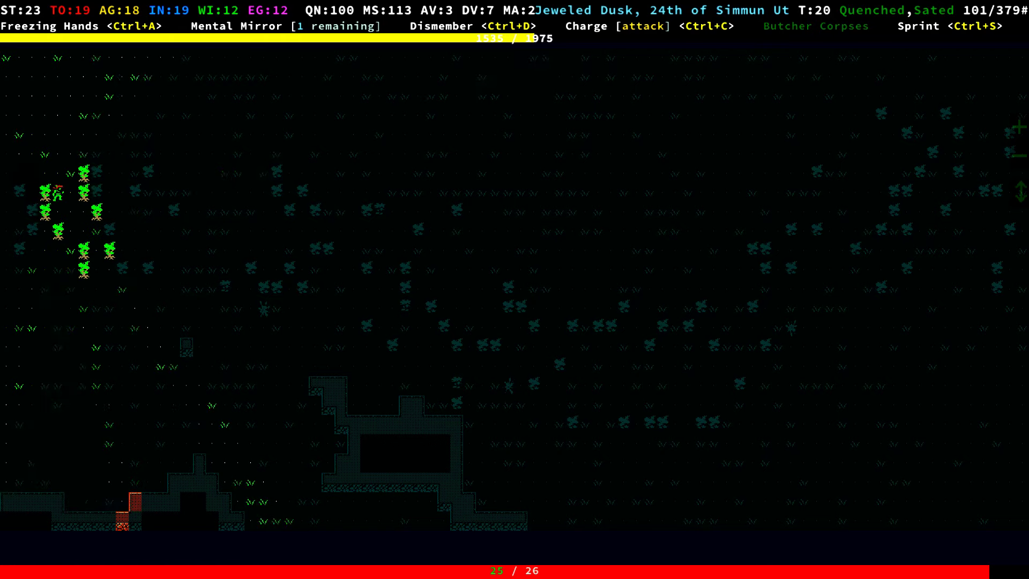
{"action": "key", "text": "Up"}
{"action": "key", "text": "Right"}
{"action": "key", "text": "Up"}
Walk east back through the grove and on south-east past the dogthorn trees
{"action": "key", "text": "Right"}
{"action": "key", "text": "Right"}
{"action": "key", "text": "Right"}
{"action": "key", "text": "Right"}
{"action": "key", "text": "Down"}
{"action": "key", "text": "Right"}
{"action": "key", "text": "Right"}
{"action": "key", "text": "Down"}
{"action": "key", "text": "Right"}
{"action": "key", "text": "Down"}
{"action": "key", "text": "Down"}
{"action": "key", "text": "Right"}
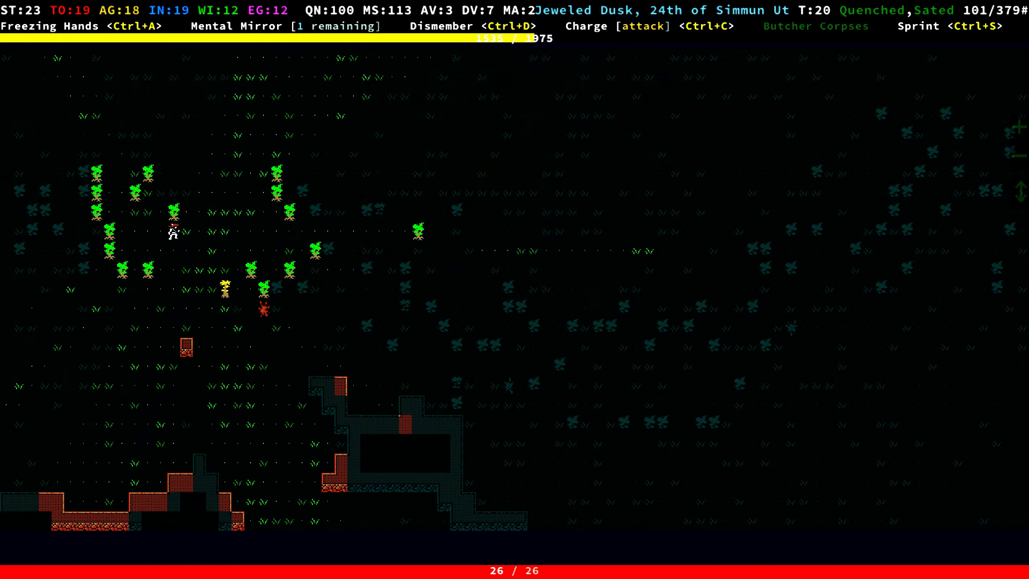
{"action": "key", "text": "Right"}
{"action": "key", "text": "Right"}
{"action": "key", "text": "Right"}
{"action": "key", "text": "Right"}
{"action": "key", "text": "Right"}
{"action": "key", "text": "Right"}
{"action": "key", "text": "Right"}
{"action": "key", "text": "Right"}
{"action": "key", "text": "Right"}
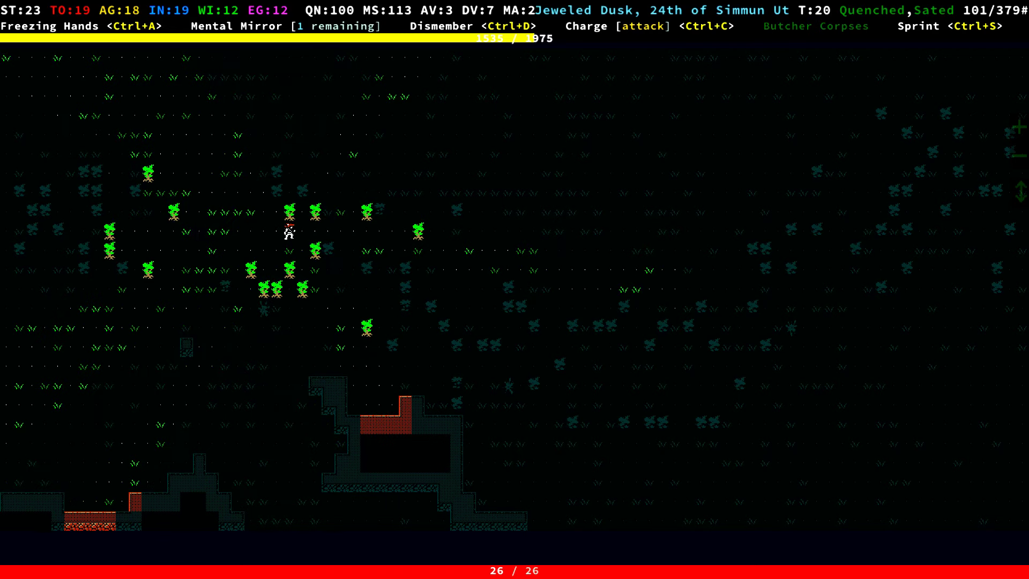
{"action": "key", "text": "Right"}
{"action": "key", "text": "Right"}
{"action": "key", "text": "Right"}
{"action": "key", "text": "Right"}
{"action": "key", "text": "Right"}
{"action": "key", "text": "Down"}
{"action": "key", "text": "Right"}
{"action": "key", "text": "Down"}
{"action": "key", "text": "Right"}
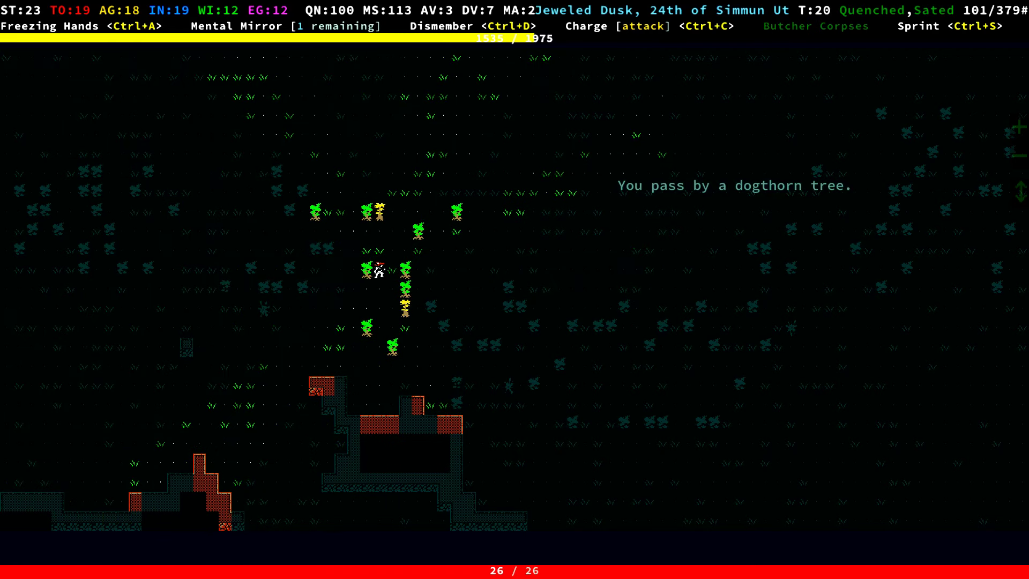
{"action": "key", "text": "Right"}
{"action": "key", "text": "Right"}
{"action": "key", "text": "Right"}
{"action": "key", "text": "Right"}
{"action": "key", "text": "Right"}
{"action": "key", "text": "Right"}
{"action": "key", "text": "Right"}
{"action": "key", "text": "Right"}
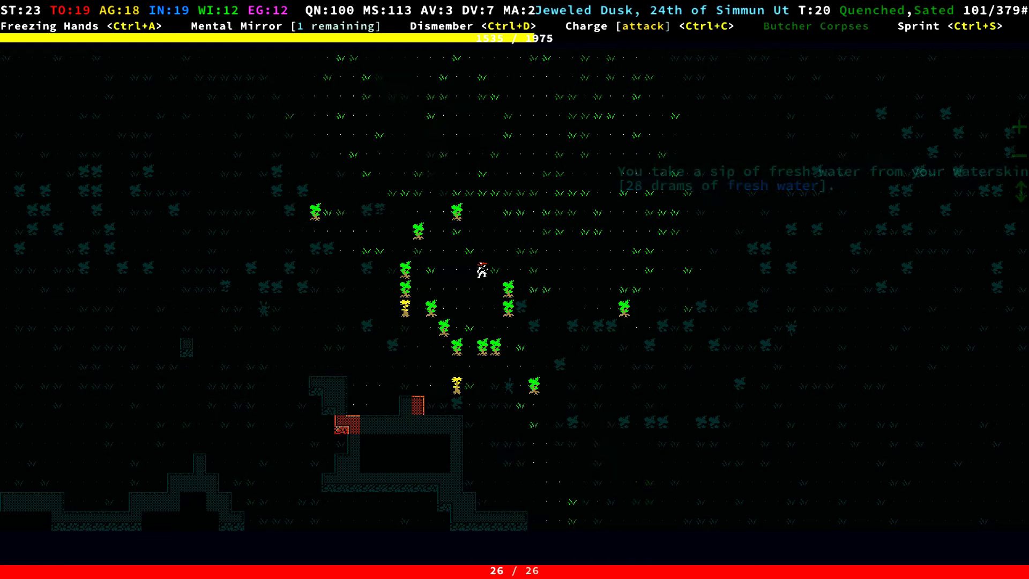
{"action": "key", "text": "Right"}
{"action": "key", "text": "Right"}
{"action": "key", "text": "Right"}
{"action": "key", "text": "Right"}
{"action": "key", "text": "Right"}
{"action": "key", "text": "Right"}
{"action": "key", "text": "Right"}
{"action": "key", "text": "Right"}
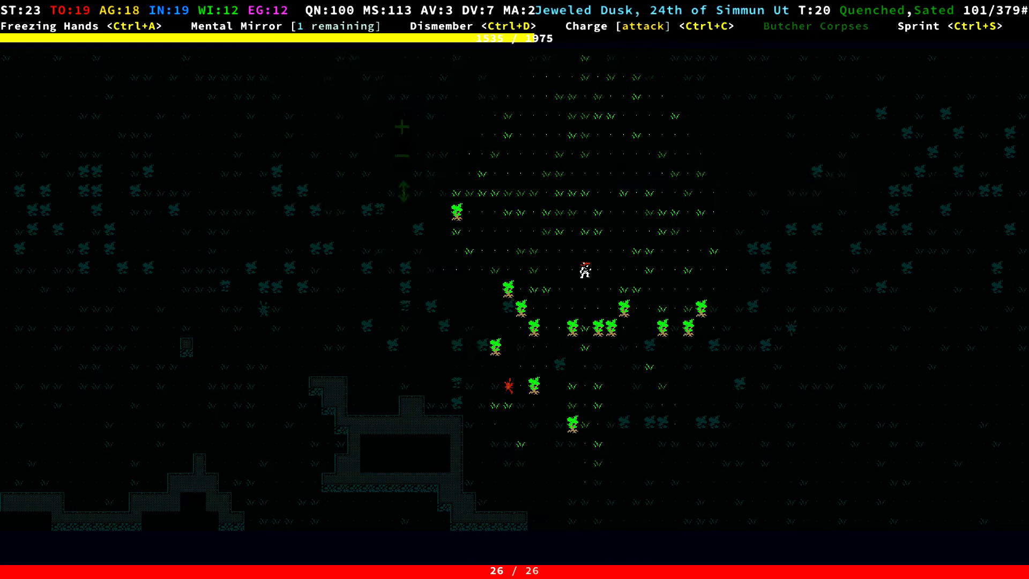
{"action": "key", "text": "Right"}
{"action": "key", "text": "Down"}
{"action": "key", "text": "Right"}
{"action": "key", "text": "Down"}
{"action": "key", "text": "Right"}
{"action": "key", "text": "Down"}
{"action": "key", "text": "Right"}
{"action": "key", "text": "Down"}
{"action": "key", "text": "Right"}
{"action": "key", "text": "Down"}
{"action": "key", "text": "Right"}
{"action": "key", "text": "Right"}
Loop north-east and back south-west, then cross the canyon's southern edge
{"action": "key", "text": "Up"}
{"action": "key", "text": "Right"}
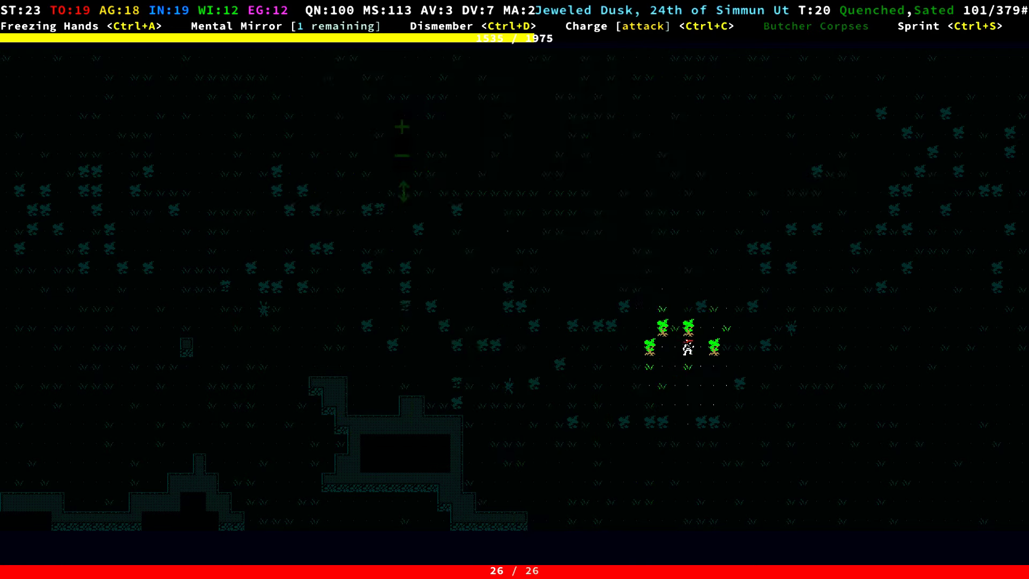
{"action": "key", "text": "Up"}
{"action": "key", "text": "Right"}
{"action": "key", "text": "Up"}
{"action": "key", "text": "Right"}
{"action": "key", "text": "Up"}
{"action": "key", "text": "Right"}
{"action": "key", "text": "Up"}
{"action": "key", "text": "Right"}
{"action": "key", "text": "Up"}
{"action": "key", "text": "Right"}
{"action": "key", "text": "Up"}
{"action": "key", "text": "Right"}
{"action": "key", "text": "Right"}
{"action": "key", "text": "Right"}
{"action": "key", "text": "Right"}
{"action": "key", "text": "Right"}
{"action": "key", "text": "Down"}
{"action": "key", "text": "Right"}
{"action": "key", "text": "Up"}
{"action": "key", "text": "Right"}
{"action": "key", "text": "Right"}
{"action": "key", "text": "Up"}
{"action": "key", "text": "Right"}
{"action": "key", "text": "Up"}
{"action": "key", "text": "Right"}
{"action": "key", "text": "Right"}
{"action": "key", "text": "Right"}
{"action": "key", "text": "Down"}
{"action": "key", "text": "Down"}
{"action": "key", "text": "Down"}
{"action": "key", "text": "KP_1"}
{"action": "key", "text": "KP_1"}
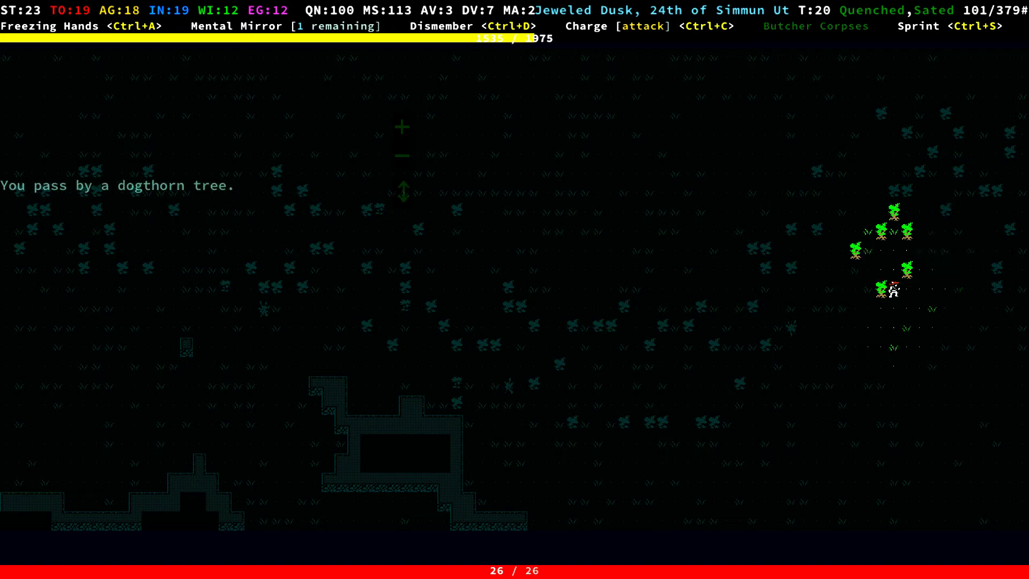
{"action": "key", "text": "KP_1"}
{"action": "key", "text": "KP_1"}
{"action": "key", "text": "KP_1"}
{"action": "key", "text": "KP_1"}
{"action": "key", "text": "KP_1"}
{"action": "key", "text": "KP_1"}
{"action": "key", "text": "KP_1"}
{"action": "key", "text": "Left"}
{"action": "key", "text": "Left"}
{"action": "key", "text": "Left"}
{"action": "key", "text": "Left"}
{"action": "key", "text": "Left"}
{"action": "key", "text": "Left"}
{"action": "key", "text": "Left"}
{"action": "key", "text": "Left"}
{"action": "key", "text": "Left"}
{"action": "key", "text": "Left"}
{"action": "key", "text": "Left"}
{"action": "key", "text": "Left"}
{"action": "key", "text": "Left"}
{"action": "key", "text": "Left"}
{"action": "key", "text": "Left"}
{"action": "key", "text": "Left"}
{"action": "key", "text": "Left"}
{"action": "key", "text": "Left"}
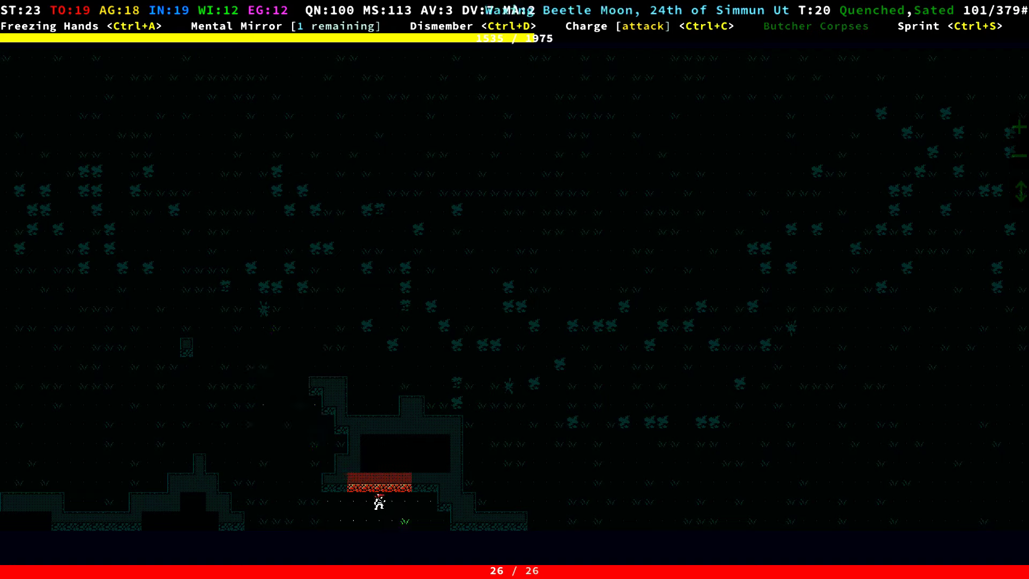
{"action": "key", "text": "Down"}
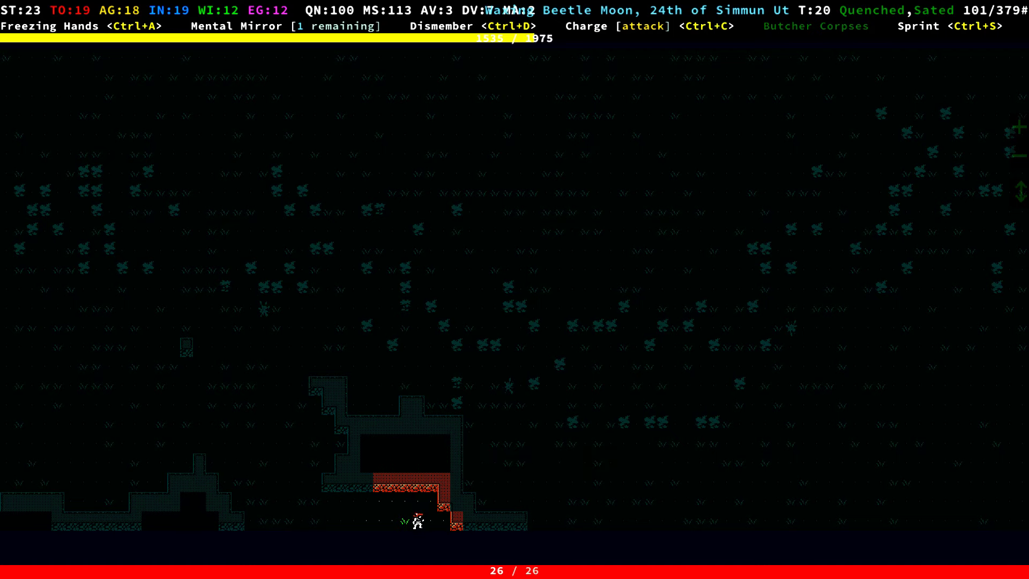
{"action": "key", "text": "Left"}
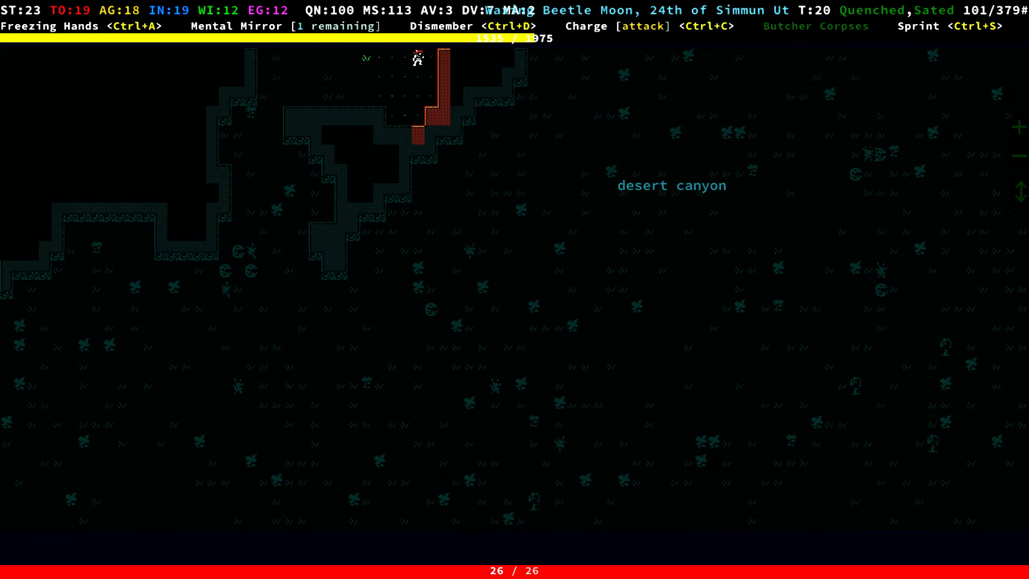
Exit to the world map and travel west into a new desert canyon area
{"action": "key", "text": "Up"}
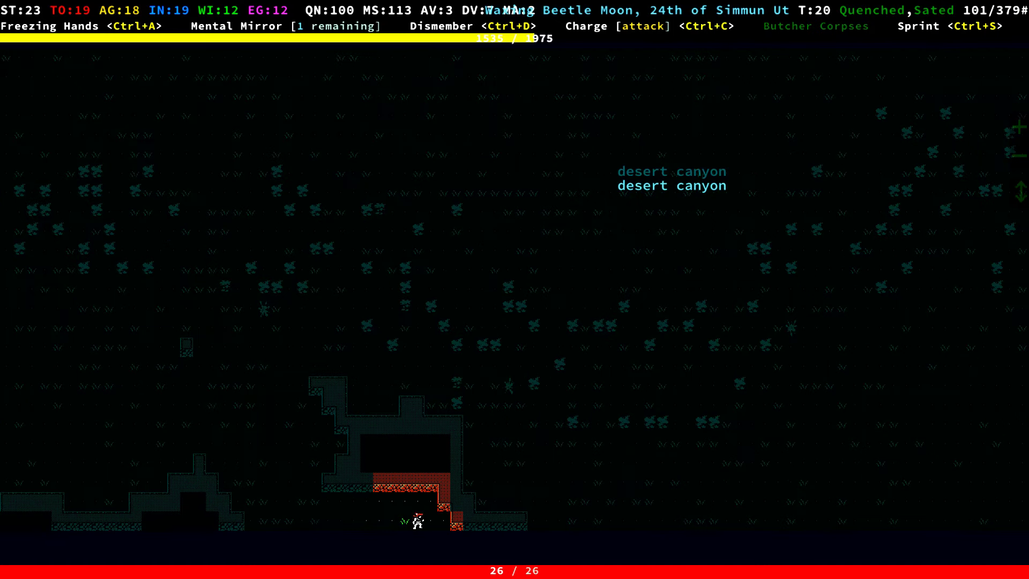
{"action": "key", "text": "less"}
{"action": "key", "text": "Left"}
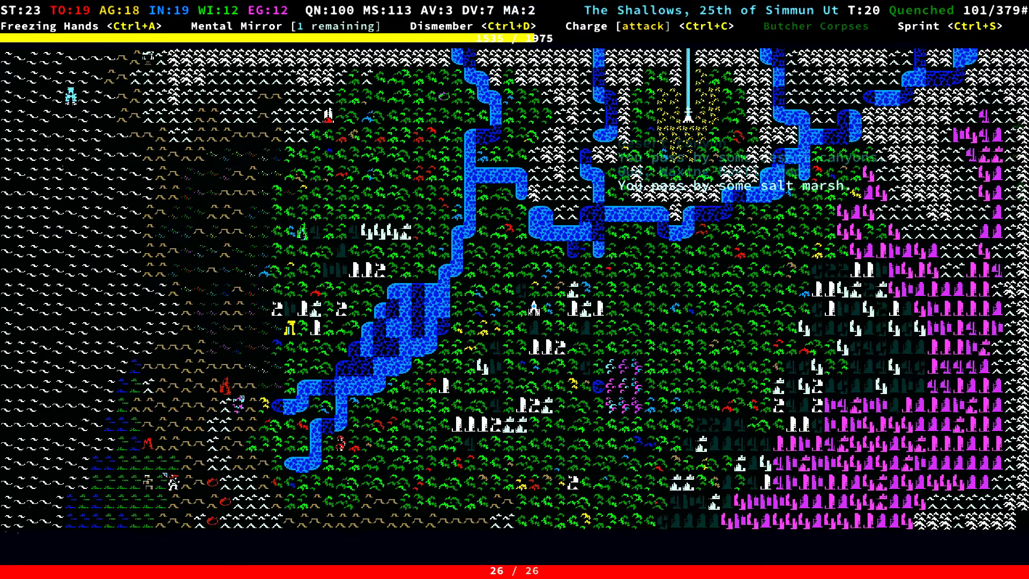
{"action": "key", "text": "Left"}
{"action": "key", "text": "Left"}
{"action": "key", "text": "greater"}
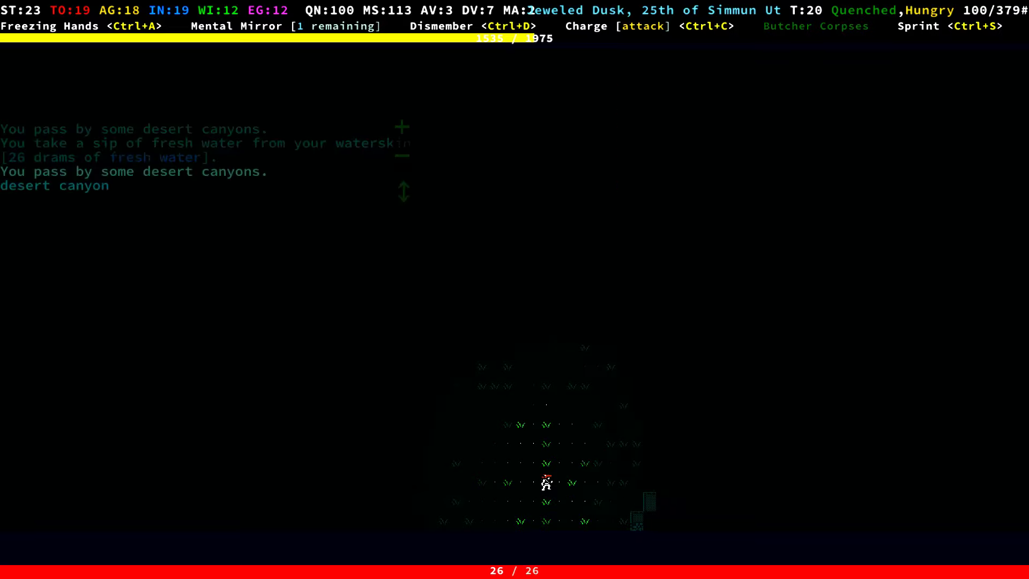
Freeze the boar with Freezing Hands and axe it to death for 25 XP
{"action": "key", "text": "Up"}
{"action": "key", "text": "Up"}
{"action": "key", "text": "Up"}
{"action": "key", "text": "Up"}
{"action": "key", "text": "Up"}
{"action": "key", "text": "Up"}
{"action": "key", "text": "Up"}
{"action": "key", "text": "Up"}
{"action": "key", "text": "Up"}
{"action": "key", "text": "Up"}
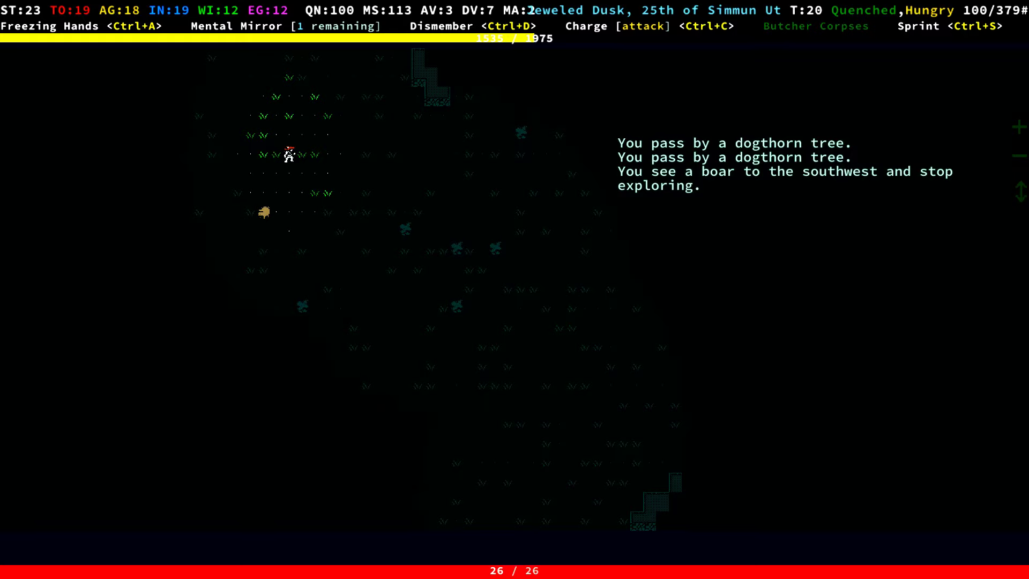
{"action": "key", "text": "l"}
{"action": "key", "text": "space"}
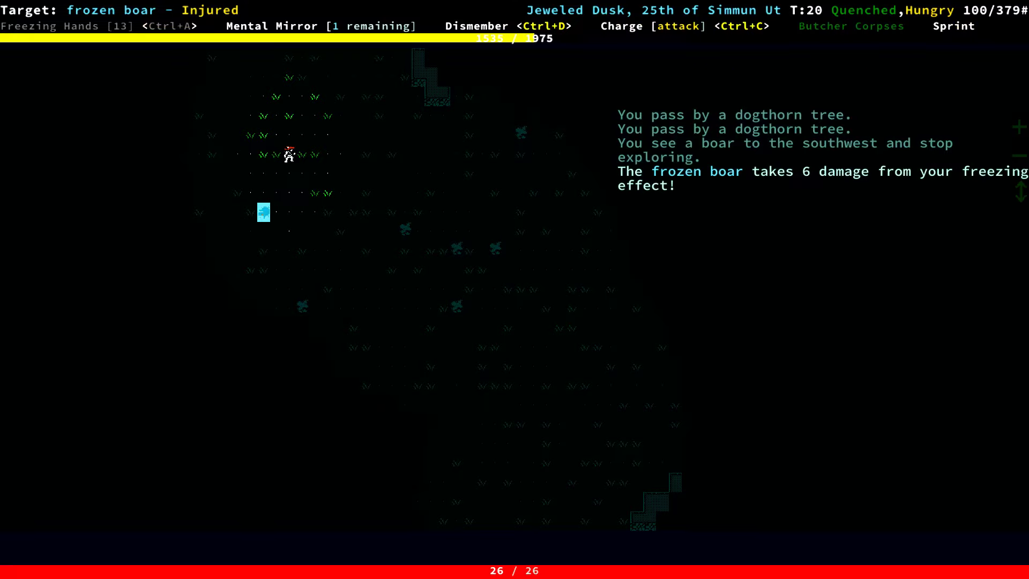
{"action": "key", "text": "KP_1"}
{"action": "key", "text": "KP_1"}
{"action": "key", "text": "Down"}
{"action": "key", "text": "Down"}
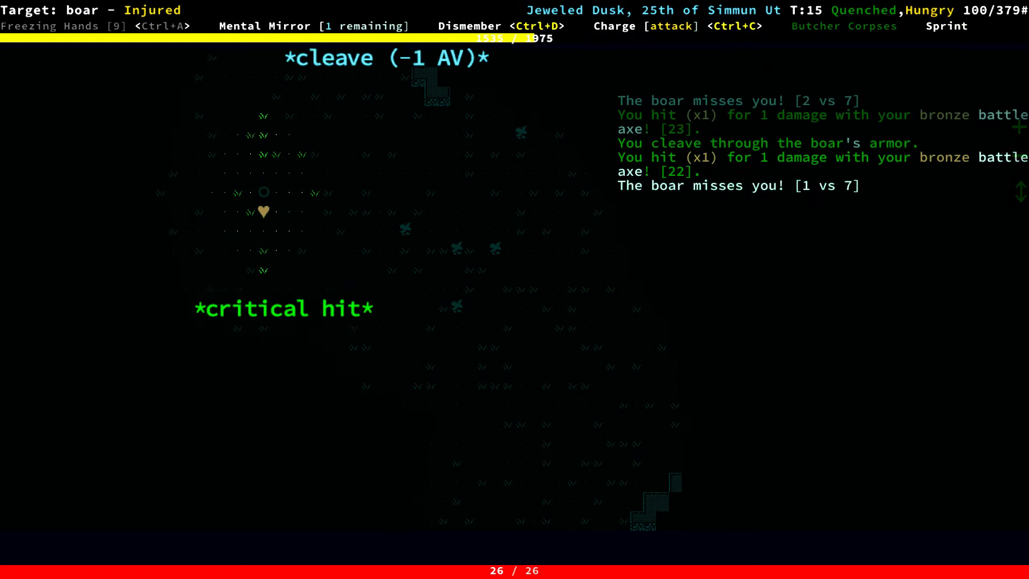
{"action": "key", "text": "Down"}
{"action": "key", "text": "Down"}
Walk south-west, then east and north-east past the jilted lover
{"action": "key", "text": "KP_1"}
{"action": "key", "text": "KP_1"}
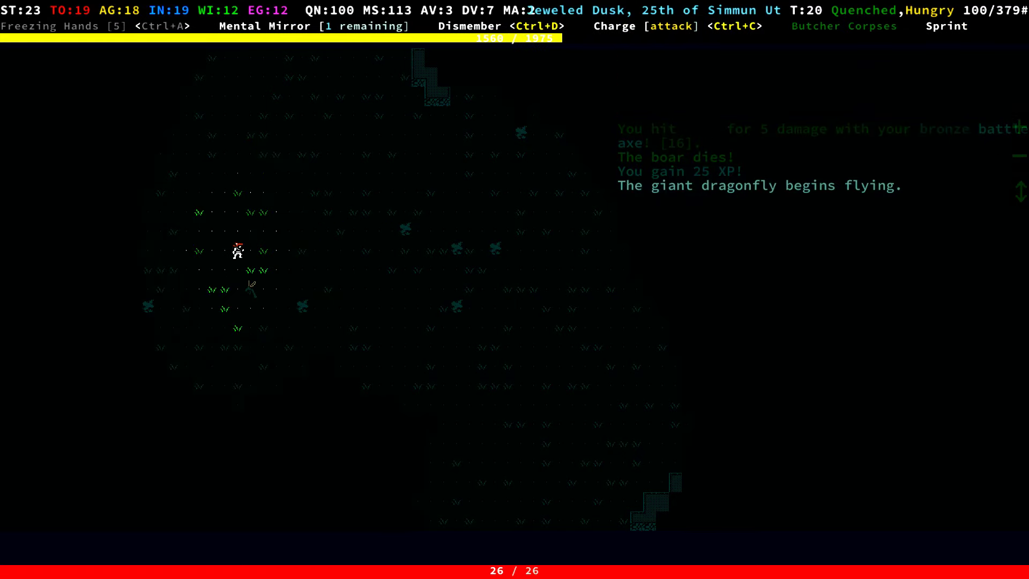
{"action": "key", "text": "KP_1"}
{"action": "key", "text": "KP_1"}
{"action": "key", "text": "KP_1"}
{"action": "key", "text": "KP_1"}
{"action": "key", "text": "KP_1"}
{"action": "key", "text": "KP_1"}
{"action": "key", "text": "KP_3"}
{"action": "key", "text": "Down"}
{"action": "key", "text": "Down"}
{"action": "key", "text": "Right"}
{"action": "key", "text": "Right"}
{"action": "key", "text": "Right"}
{"action": "key", "text": "Right"}
{"action": "key", "text": "Right"}
{"action": "key", "text": "Right"}
{"action": "key", "text": "Right"}
{"action": "key", "text": "Right"}
{"action": "key", "text": "Right"}
{"action": "key", "text": "Right"}
{"action": "key", "text": "Right"}
{"action": "key", "text": "Right"}
{"action": "key", "text": "Right"}
{"action": "key", "text": "Right"}
{"action": "key", "text": "Right"}
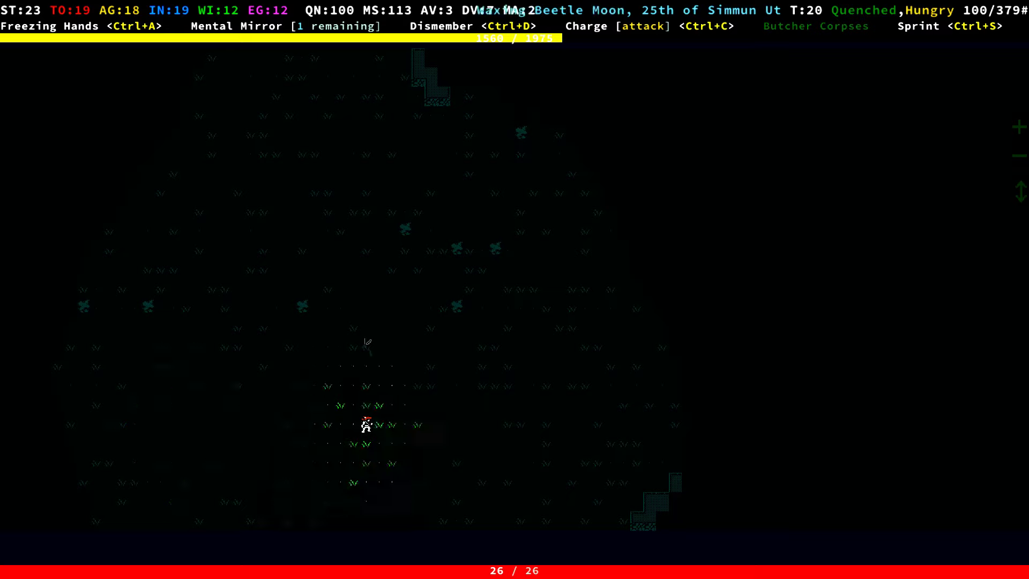
{"action": "key", "text": "Right"}
{"action": "key", "text": "Right"}
{"action": "key", "text": "Right"}
{"action": "key", "text": "Right"}
{"action": "key", "text": "Right"}
{"action": "key", "text": "Right"}
{"action": "key", "text": "Right"}
{"action": "key", "text": "Right"}
{"action": "key", "text": "Right"}
{"action": "key", "text": "Right"}
{"action": "key", "text": "Right"}
{"action": "key", "text": "Right"}
{"action": "key", "text": "Right"}
{"action": "key", "text": "Right"}
{"action": "key", "text": "Right"}
{"action": "key", "text": "Right"}
{"action": "key", "text": "Right"}
{"action": "key", "text": "Right"}
{"action": "key", "text": "Right"}
{"action": "key", "text": "Right"}
{"action": "key", "text": "Right"}
{"action": "key", "text": "Right"}
{"action": "key", "text": "Right"}
{"action": "key", "text": "Right"}
{"action": "key", "text": "Right"}
{"action": "key", "text": "Right"}
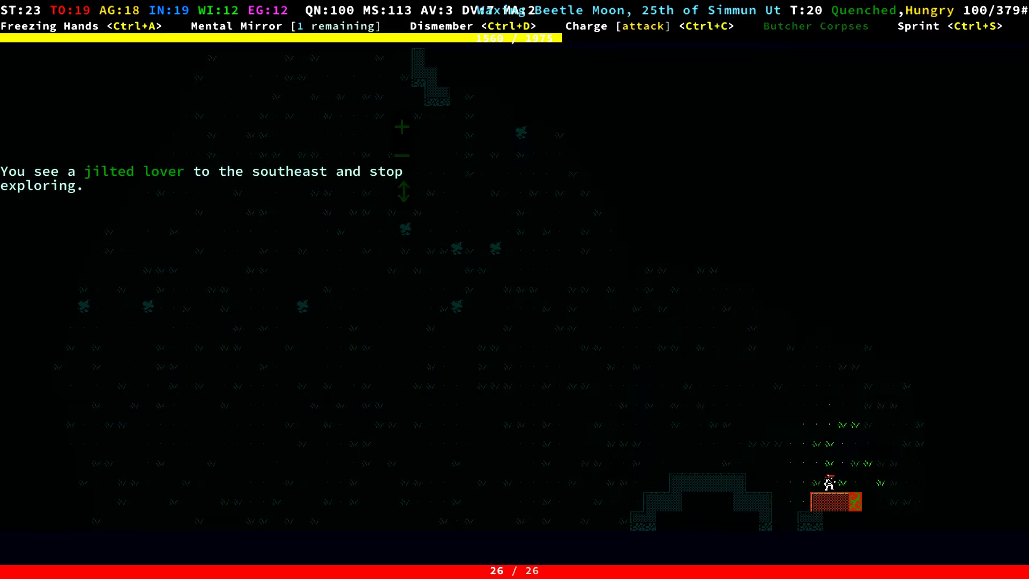
{"action": "key", "text": "Right"}
{"action": "key", "text": "Right"}
Move north-east, then north-west away from the jilted lover
{"action": "key", "text": "Right"}
{"action": "key", "text": "Right"}
{"action": "key", "text": "Right"}
{"action": "key", "text": "Up"}
{"action": "key", "text": "Up"}
{"action": "key", "text": "Right"}
{"action": "key", "text": "Right"}
{"action": "key", "text": "Up"}
{"action": "key", "text": "Up"}
{"action": "key", "text": "Left"}
{"action": "key", "text": "Left"}
{"action": "key", "text": "Left"}
{"action": "key", "text": "Left"}
{"action": "key", "text": "Home"}
{"action": "key", "text": "Home"}
{"action": "key", "text": "Home"}
{"action": "key", "text": "Home"}
{"action": "key", "text": "Home"}
{"action": "key", "text": "Home"}
{"action": "key", "text": "Left"}
Attempt to camp, then retreat west and south-west to a clear spot
{"action": "key", "text": "m"}
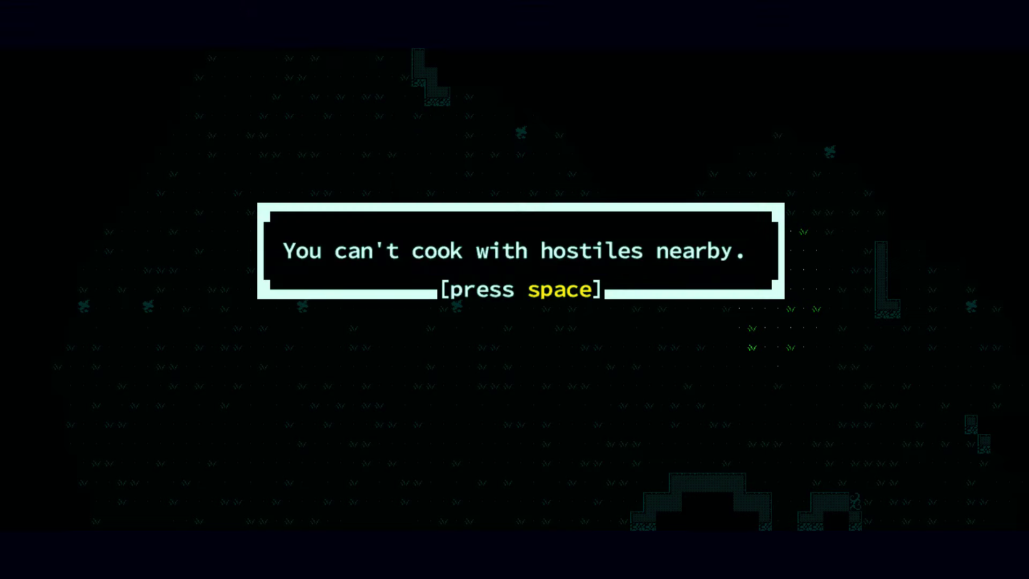
{"action": "key", "text": "space"}
{"action": "key", "text": "Left"}
{"action": "key", "text": "Left"}
{"action": "key", "text": "Left"}
{"action": "key", "text": "Left"}
{"action": "key", "text": "End"}
{"action": "key", "text": "End"}
{"action": "key", "text": "End"}
{"action": "key", "text": "End"}
{"action": "key", "text": "Left"}
Build a campfire to the west and eat a cooked meal for +1 to hit
{"action": "key", "text": "Left"}
{"action": "key", "text": "End"}
{"action": "key", "text": "m"}
{"action": "key", "text": "Left"}
{"action": "key", "text": "space"}
{"action": "key", "text": "space"}
{"action": "key", "text": "space"}
{"action": "key", "text": "space"}
{"action": "key", "text": "Left"}
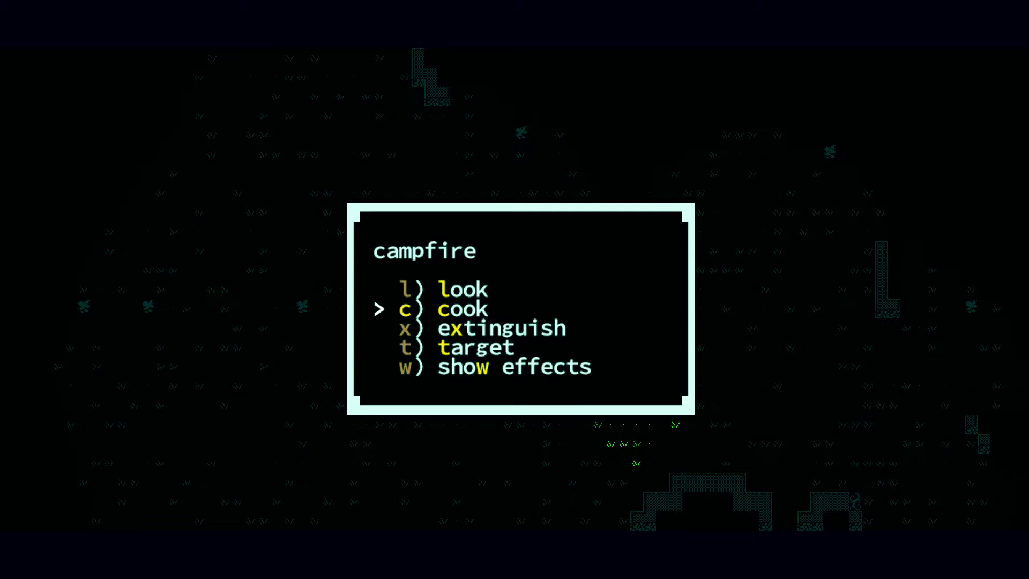
Extinguish the campfire from its options menu
{"action": "key", "text": "Down"}
{"action": "key", "text": "Down"}
{"action": "key", "text": "Up"}
{"action": "key", "text": "Up"}
{"action": "key", "text": "Up"}
{"action": "key", "text": "Down"}
{"action": "key", "text": "Down"}
{"action": "key", "text": "space"}
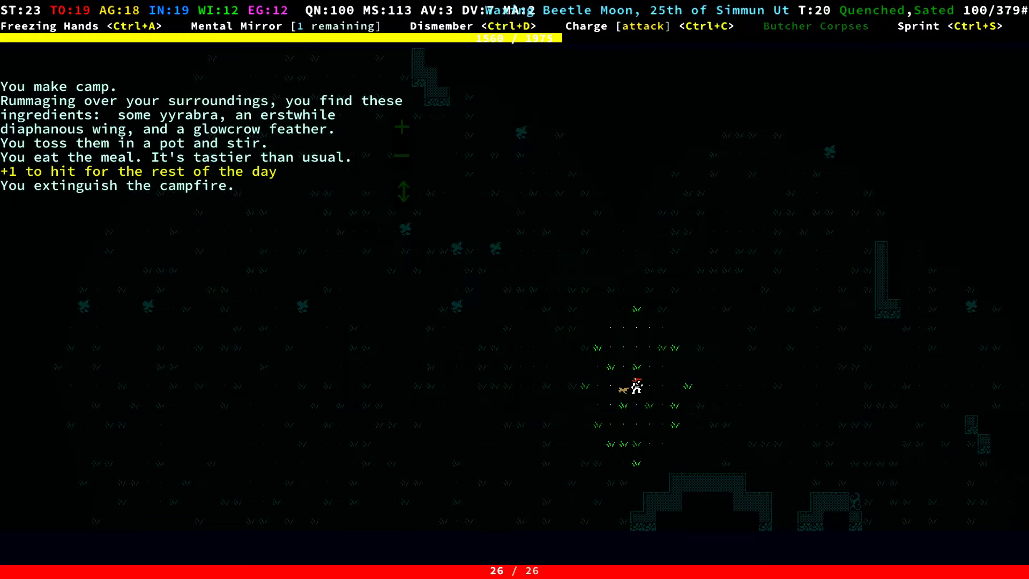
Attack the two-headed boar, freezing it and the tortoise with Freezing Hands
{"action": "key", "text": "KP_9"}
{"action": "key", "text": "KP_9"}
{"action": "key", "text": "KP_9"}
{"action": "key", "text": "KP_9"}
{"action": "key", "text": "KP_9"}
{"action": "key", "text": "KP_9"}
{"action": "key", "text": "KP_9"}
{"action": "key", "text": "KP_8"}
{"action": "key", "text": "KP_8"}
{"action": "key", "text": "KP_8"}
{"action": "key", "text": "KP_7"}
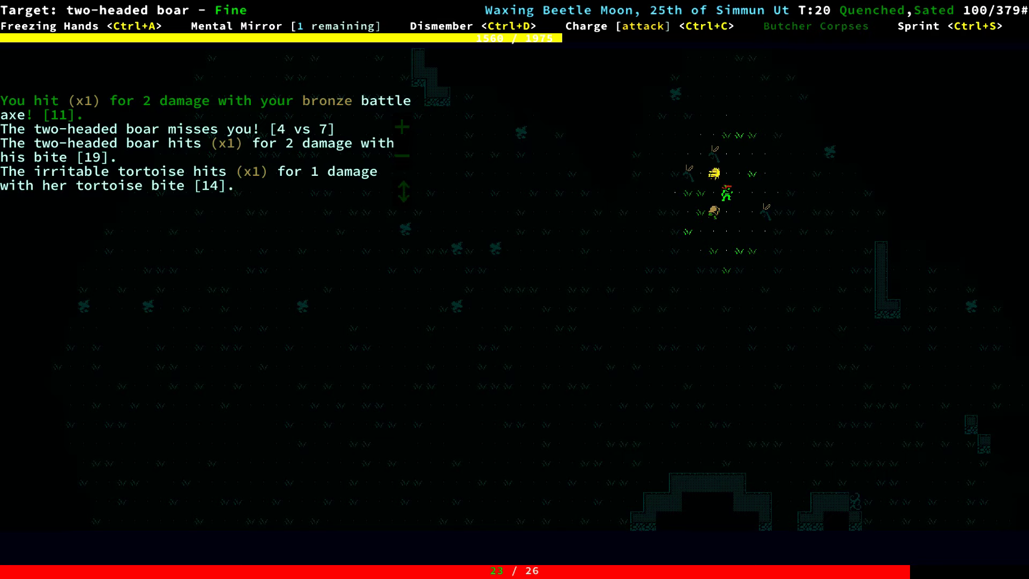
{"action": "key", "text": "KP_8"}
{"action": "key", "text": "KP_8"}
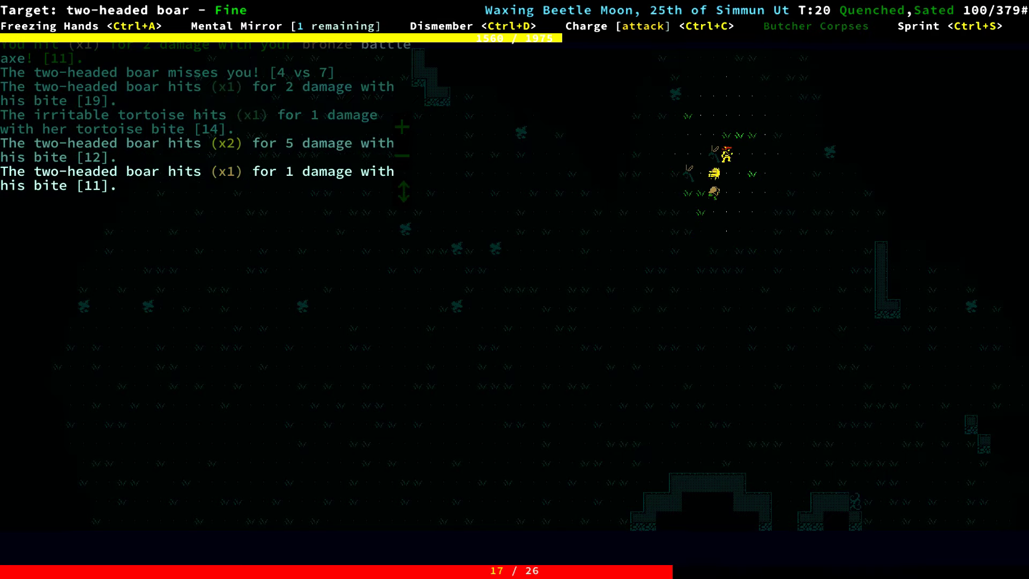
{"action": "key", "text": "a"}
{"action": "key", "text": "a"}
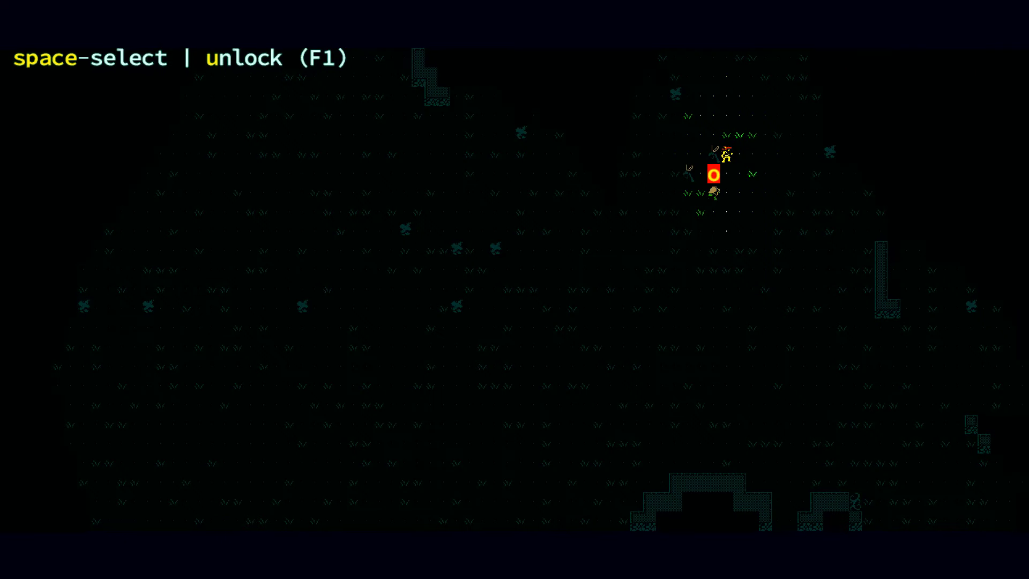
{"action": "key", "text": "space"}
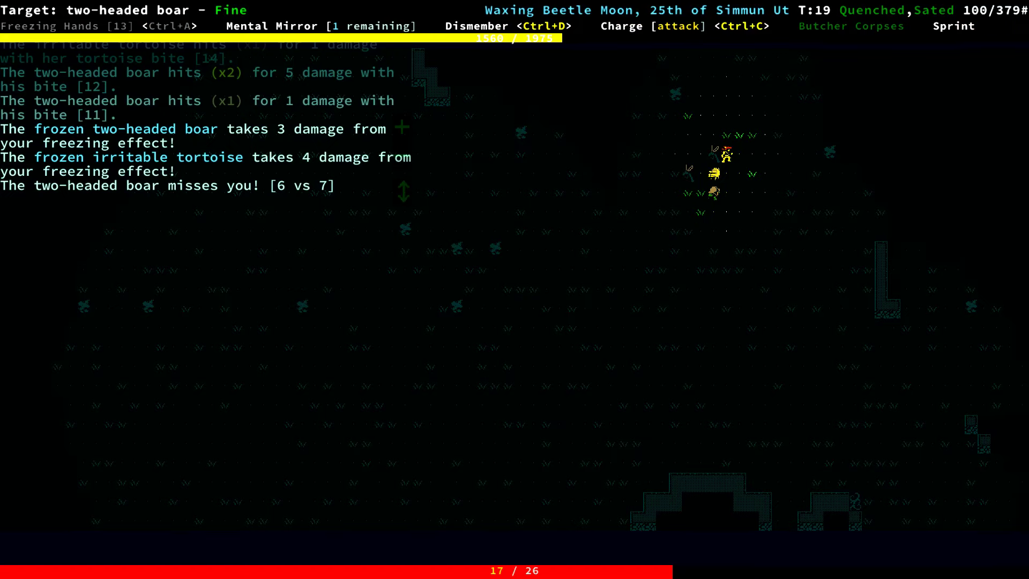
{"action": "key", "text": "KP_1"}
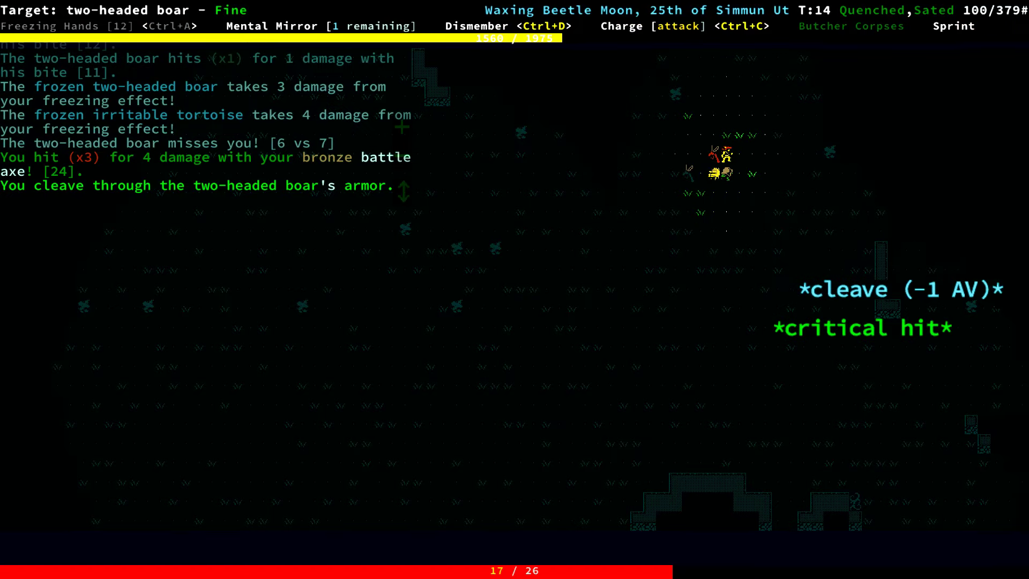
Retreat left and down-left past the dogthorn tree, away from the fight
{"action": "key", "text": "KP_7"}
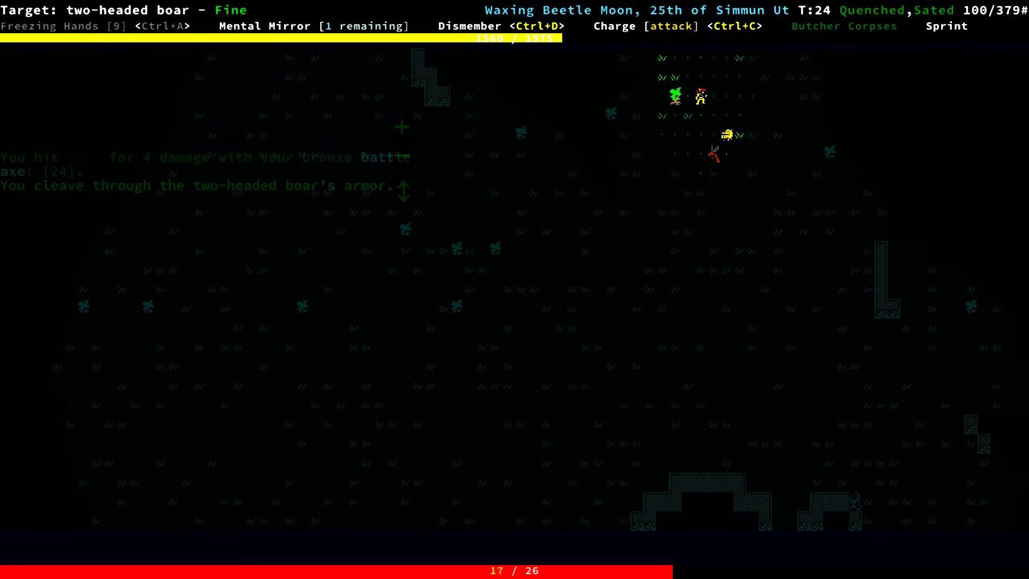
{"action": "key", "text": "KP_4"}
{"action": "key", "text": "KP_4"}
{"action": "key", "text": "KP_4"}
{"action": "key", "text": "KP_4"}
{"action": "key", "text": "KP_1"}
{"action": "key", "text": "KP_4"}
{"action": "key", "text": "KP_4"}
{"action": "key", "text": "KP_4"}
{"action": "key", "text": "KP_1"}
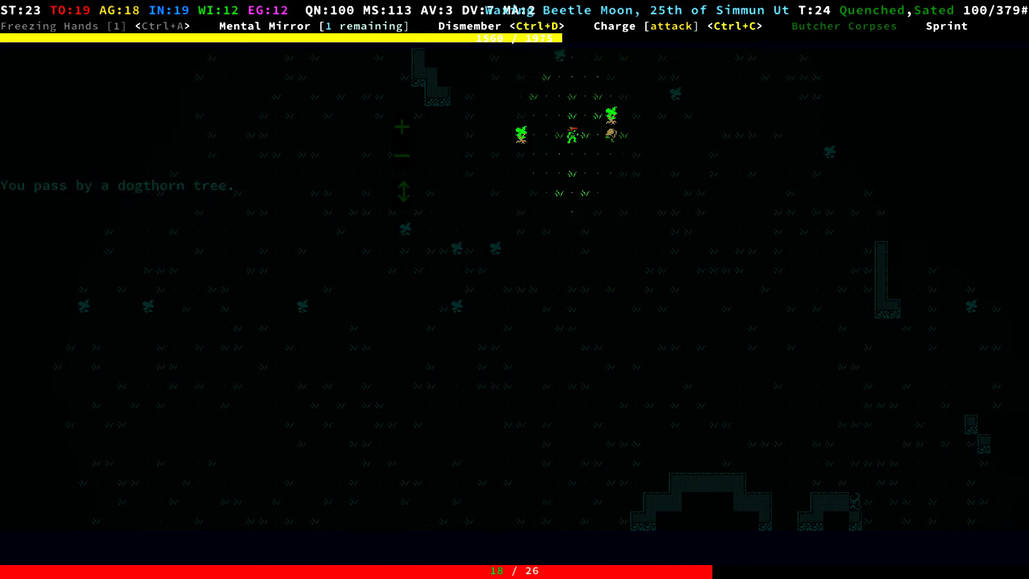
{"action": "key", "text": "KP_4"}
{"action": "key", "text": "KP_4"}
{"action": "key", "text": "KP_4"}
{"action": "key", "text": "KP_4"}
{"action": "key", "text": "KP_4"}
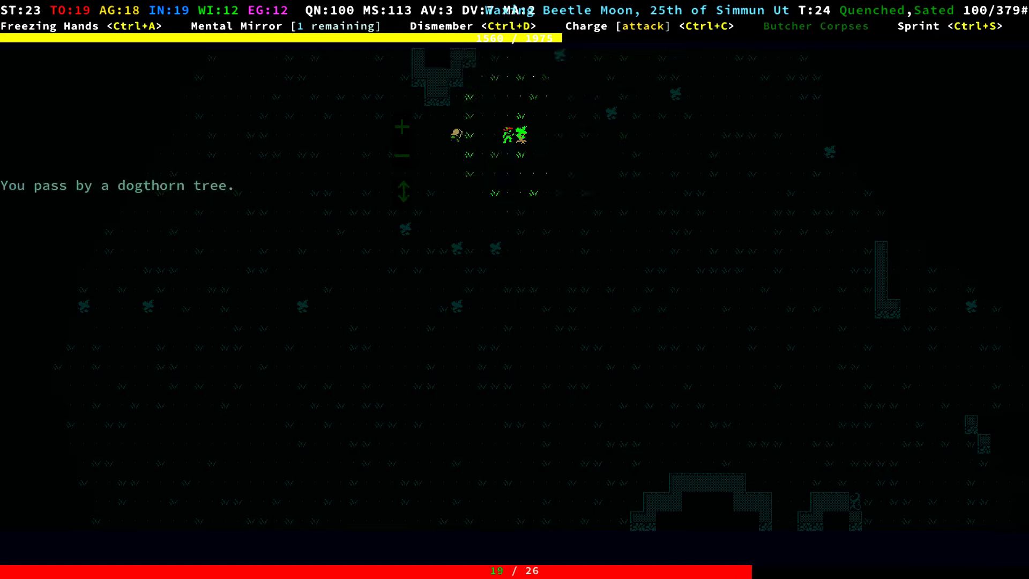
{"action": "key", "text": "KP_1"}
{"action": "key", "text": "KP_1"}
{"action": "key", "text": "KP_1"}
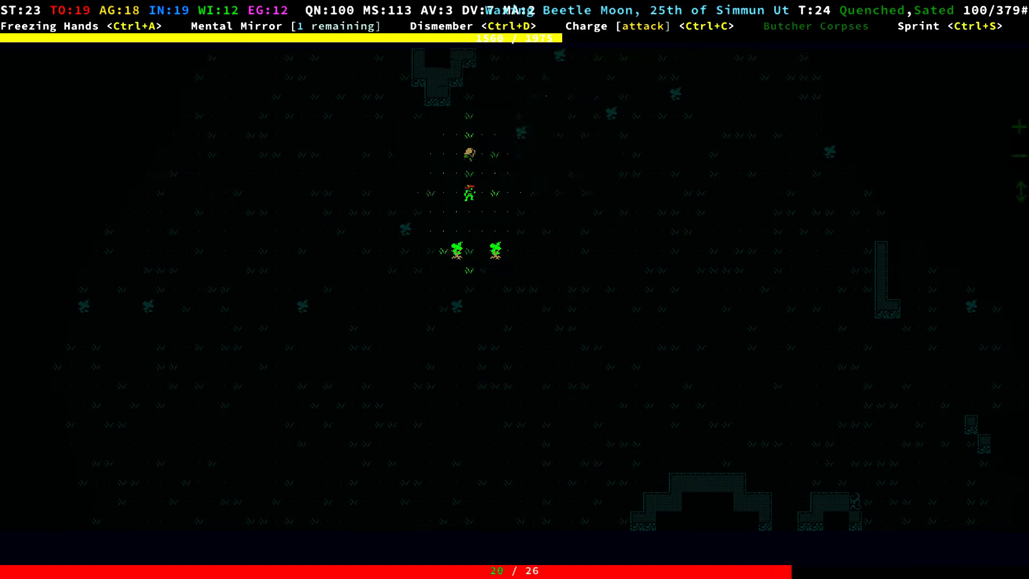
{"action": "key", "text": "KP_1"}
{"action": "key", "text": "KP_2"}
{"action": "key", "text": "KP_4"}
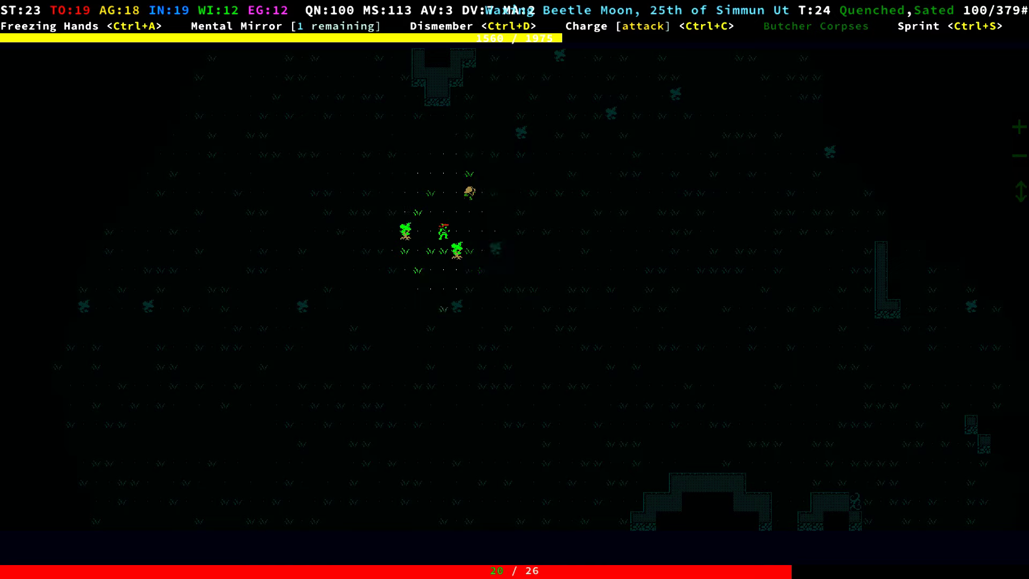
Fire a frost ray at the tortoise, then back off down-left and wait
{"action": "key", "text": "KP_4"}
{"action": "key", "text": "a"}
{"action": "key", "text": "a"}
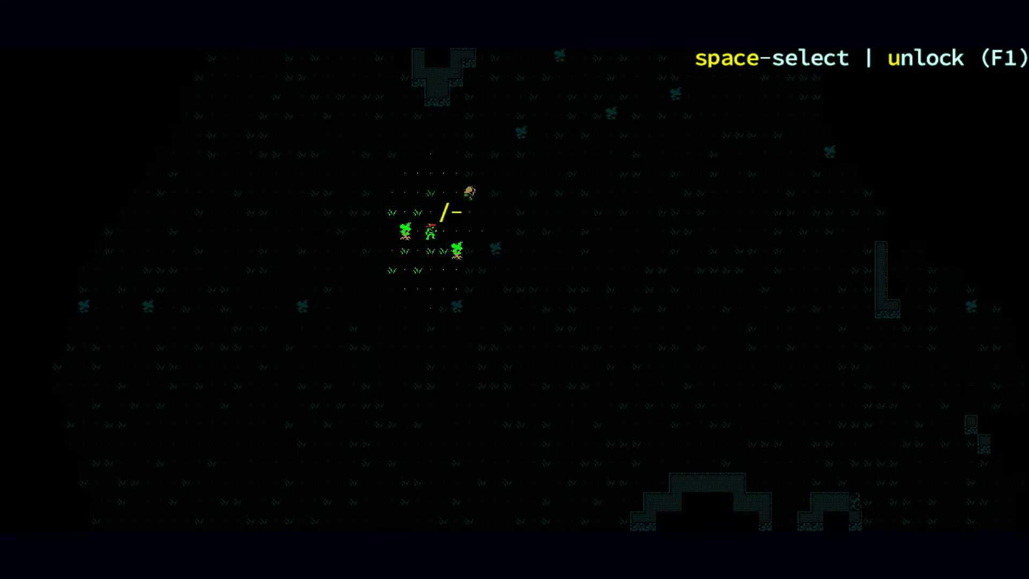
{"action": "key", "text": "space"}
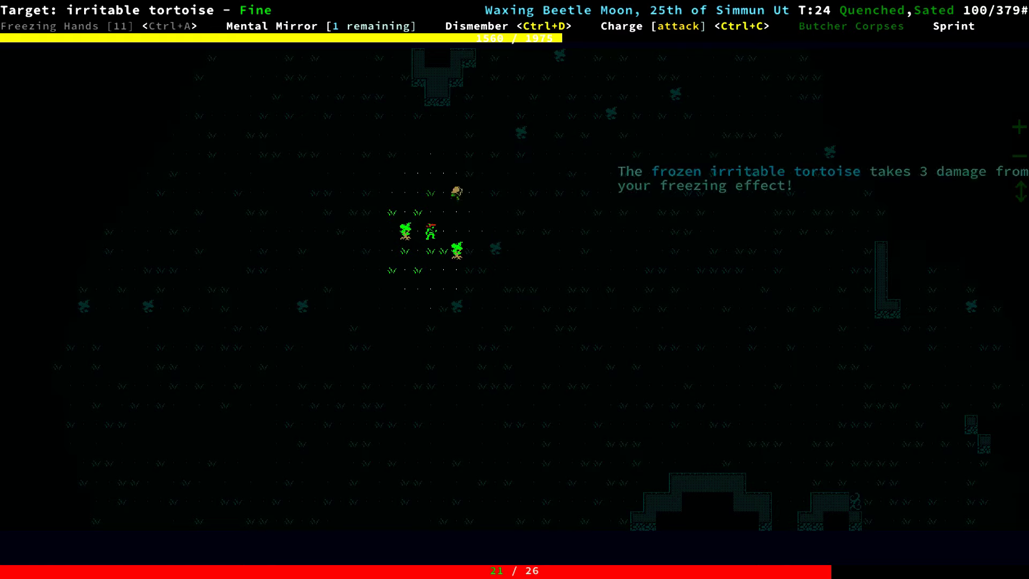
{"action": "key", "text": "KP_1"}
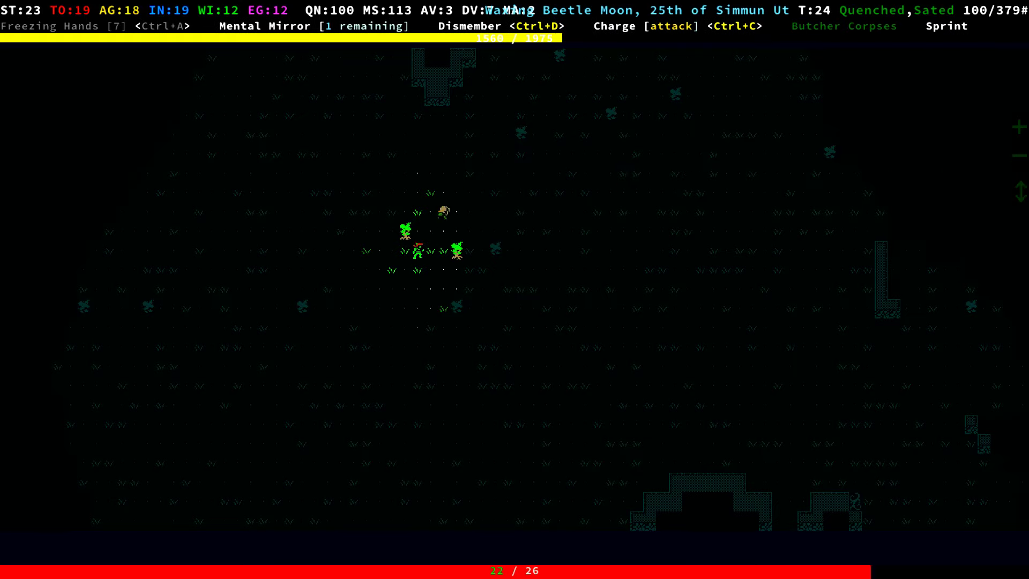
{"action": "key", "text": "KP_1"}
{"action": "key", "text": "KP_1"}
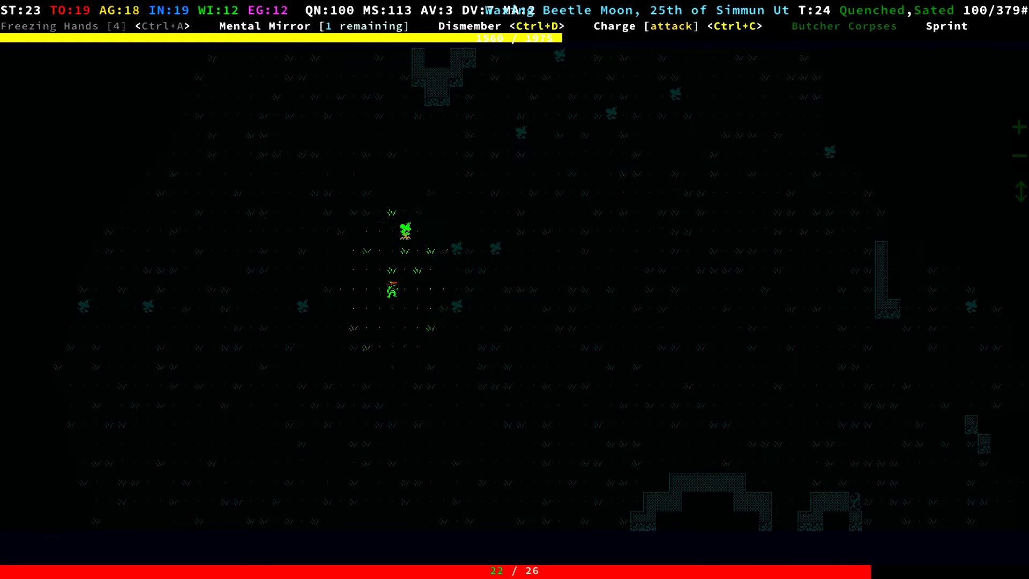
{"action": "key", "text": "KP_5"}
{"action": "key", "text": "KP_1"}
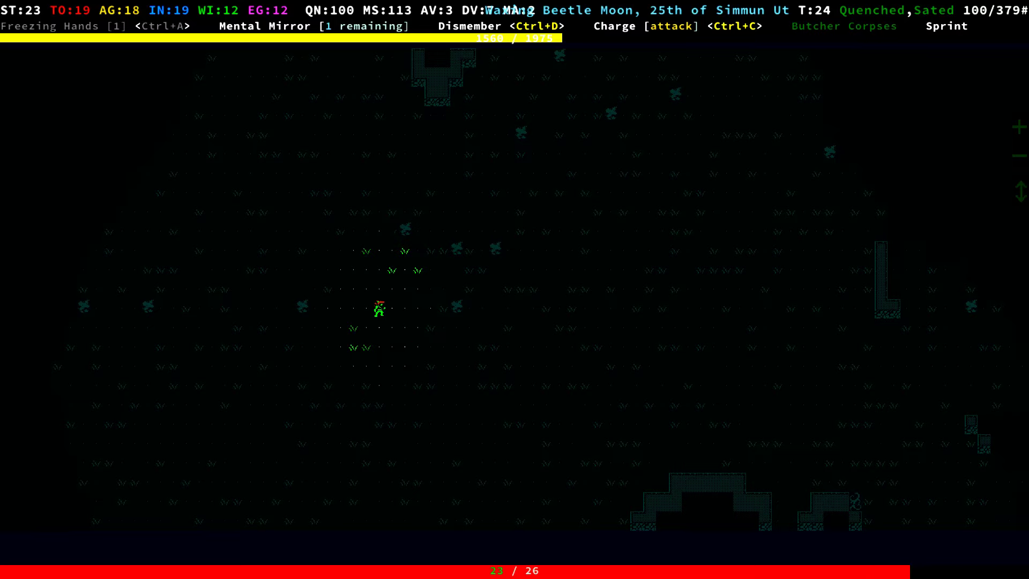
{"action": "key", "text": "KP_1"}
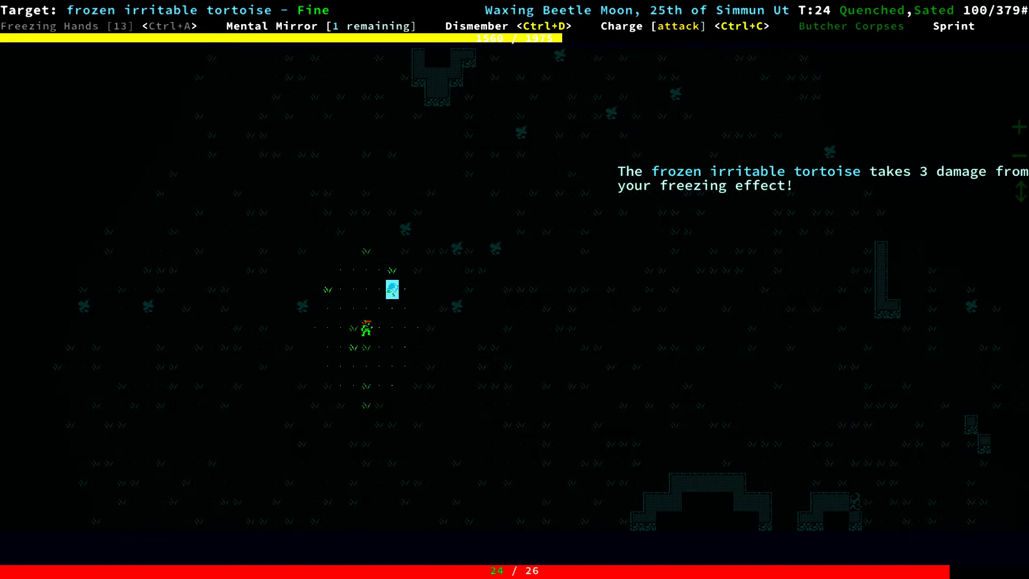
Keep retreating while healing and freeze the approaching tortoise again
{"action": "key", "text": "KP_1"}
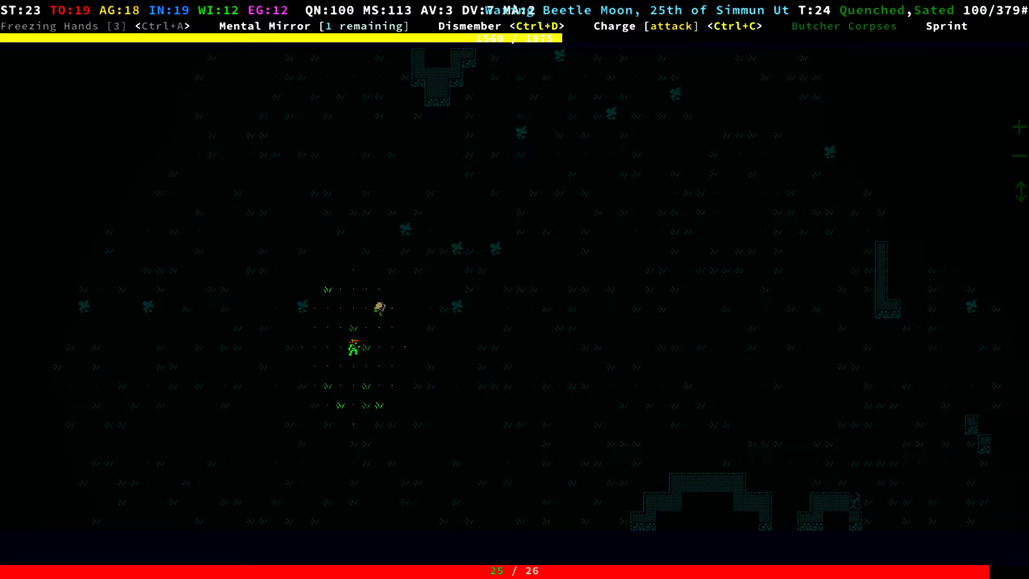
{"action": "key", "text": "KP_1"}
{"action": "key", "text": "KP_1"}
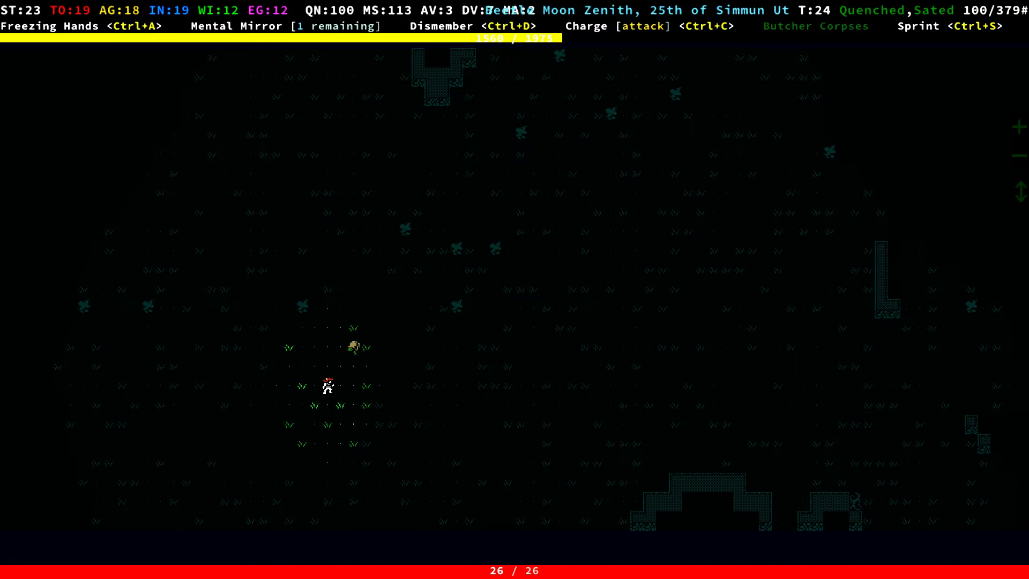
{"action": "key", "text": "a"}
{"action": "key", "text": "a"}
{"action": "key", "text": "space"}
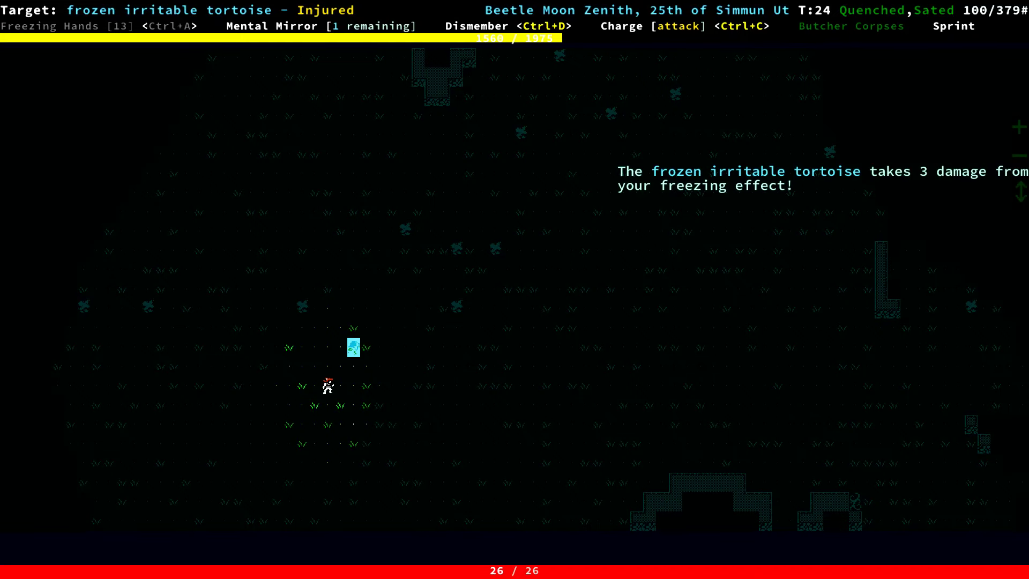
{"action": "key", "text": "KP_1"}
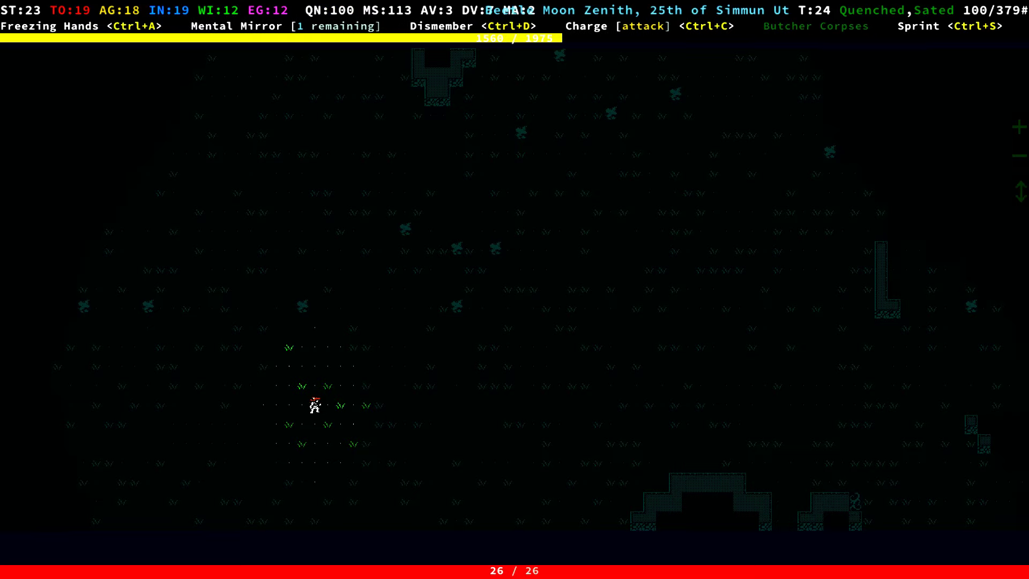
{"action": "key", "text": "KP_9"}
Frost the tortoise with Ctrl+A and axe it until it dies for 125 XP
{"action": "key", "text": "ctrl+a"}
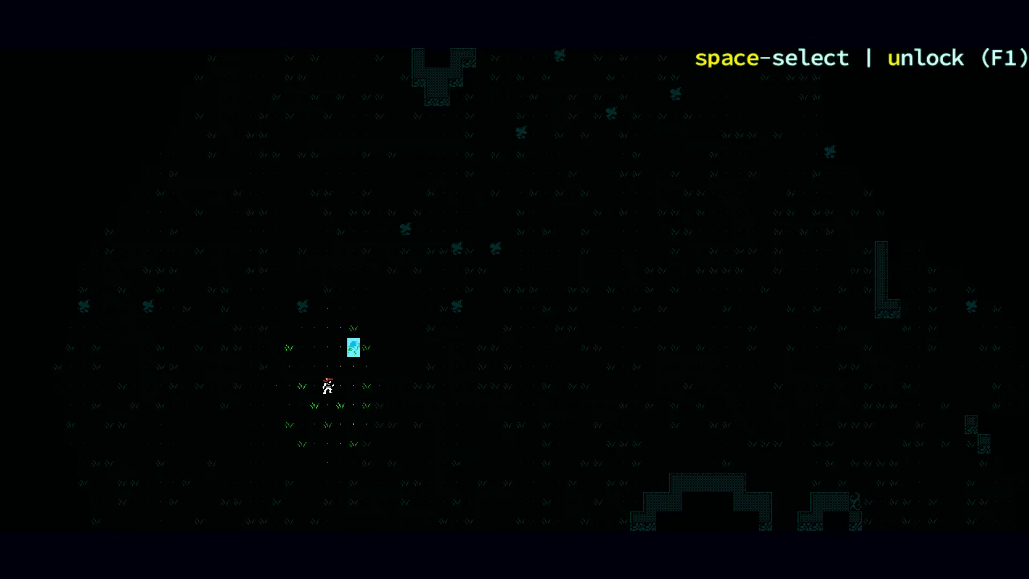
{"action": "key", "text": "space"}
{"action": "key", "text": "KP_9"}
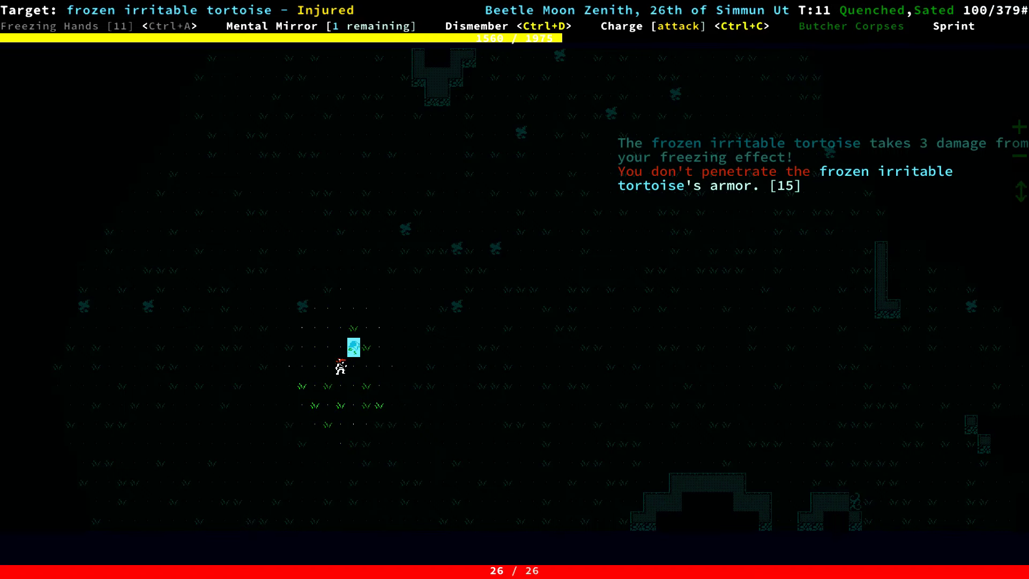
{"action": "key", "text": "KP_9"}
{"action": "key", "text": "KP_9"}
{"action": "key", "text": "KP_9"}
{"action": "key", "text": "KP_9"}
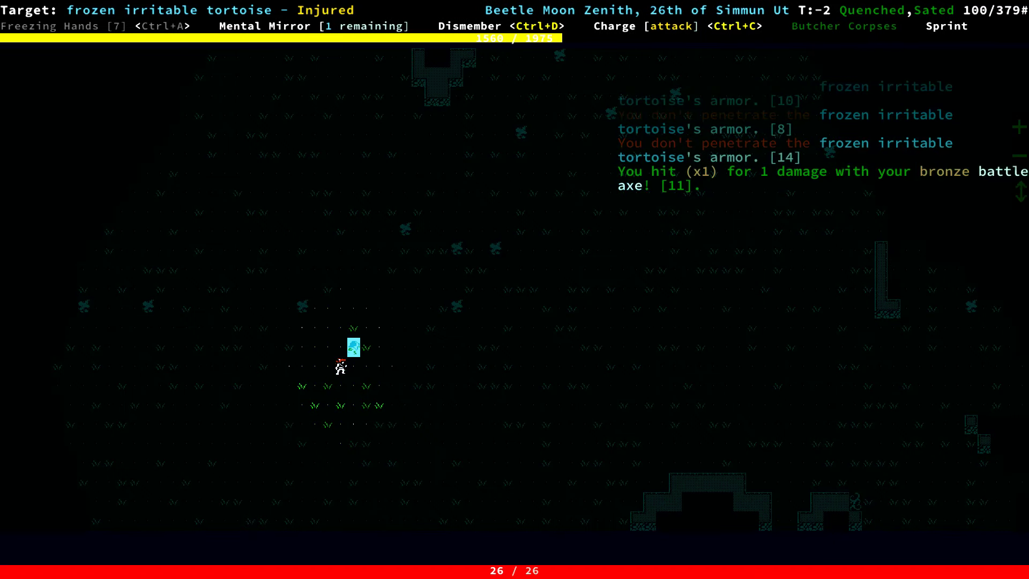
{"action": "key", "text": "KP_9"}
{"action": "key", "text": "KP_9"}
{"action": "key", "text": "KP_9"}
{"action": "key", "text": "KP_9"}
{"action": "key", "text": "KP_9"}
{"action": "key", "text": "KP_9"}
{"action": "key", "text": "KP_9"}
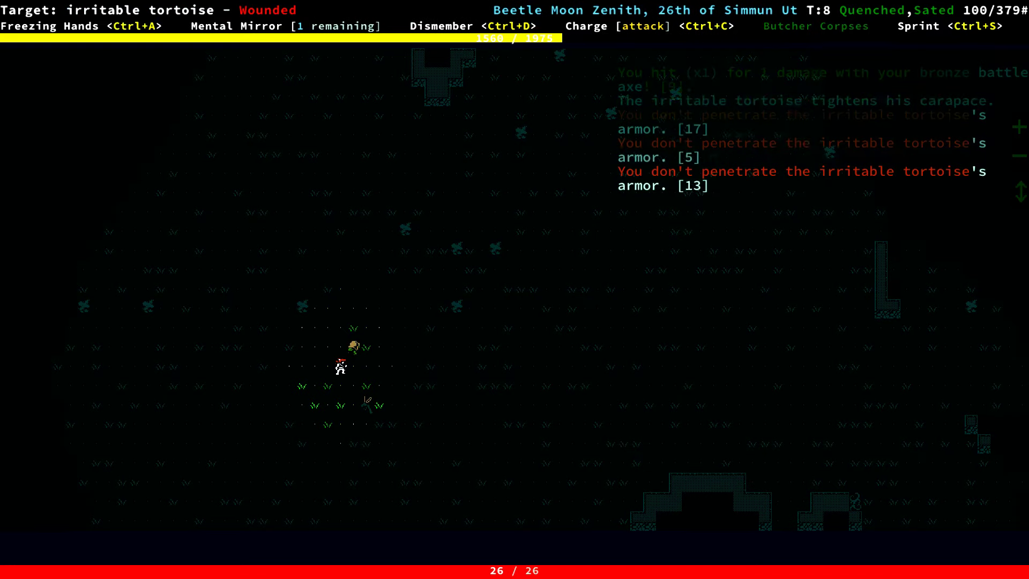
{"action": "key", "text": "KP_9"}
{"action": "key", "text": "KP_9"}
{"action": "key", "text": "KP_9"}
{"action": "key", "text": "KP_9"}
{"action": "key", "text": "KP_9"}
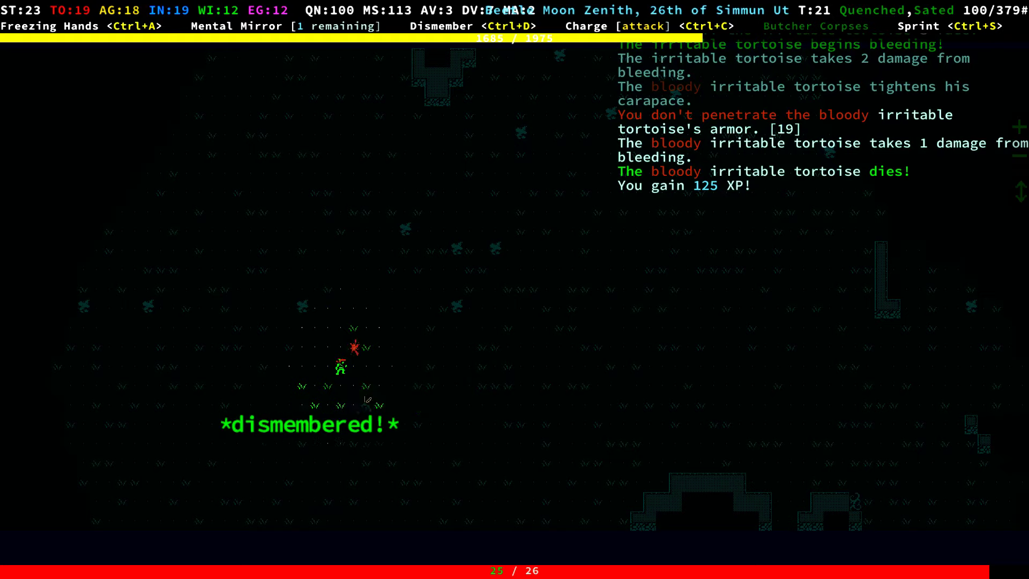
{"action": "key", "text": "KP_9"}
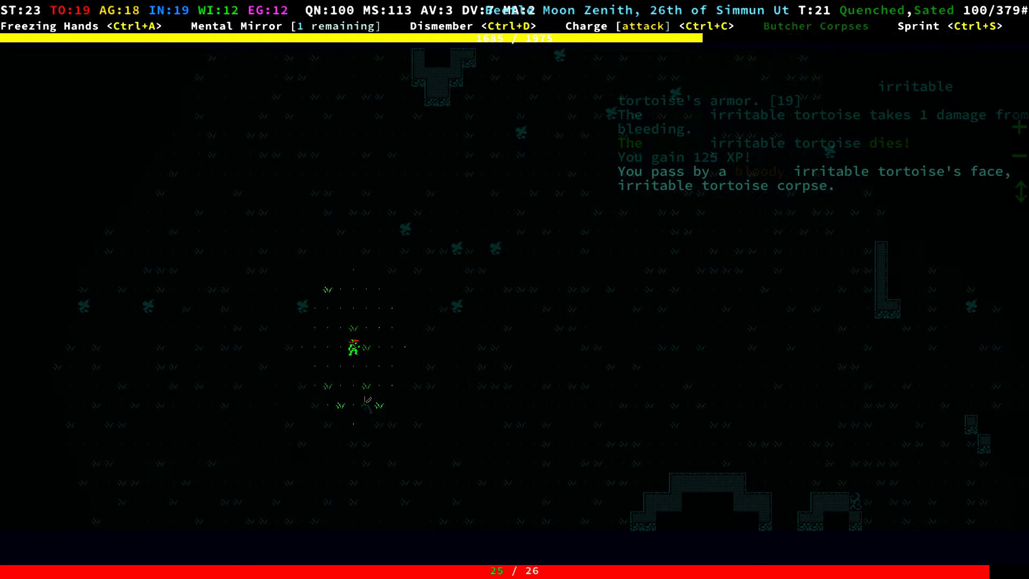
{"action": "key", "text": "KP_9"}
{"action": "key", "text": "KP_9"}
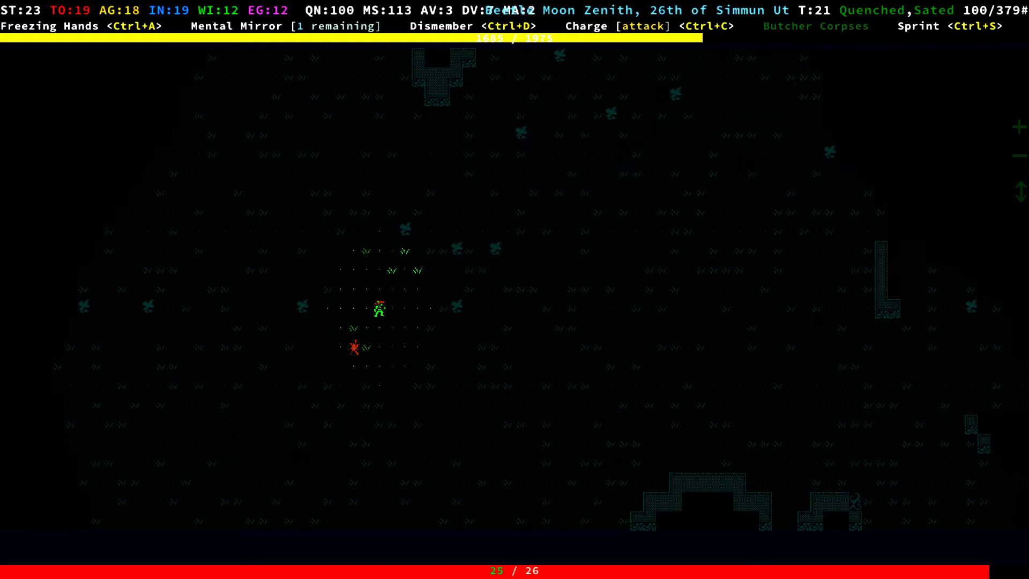
Spend the last mutation point raising Freezing Hands to level 3, then browse Skills (258 sp)
{"action": "key", "text": "5"}
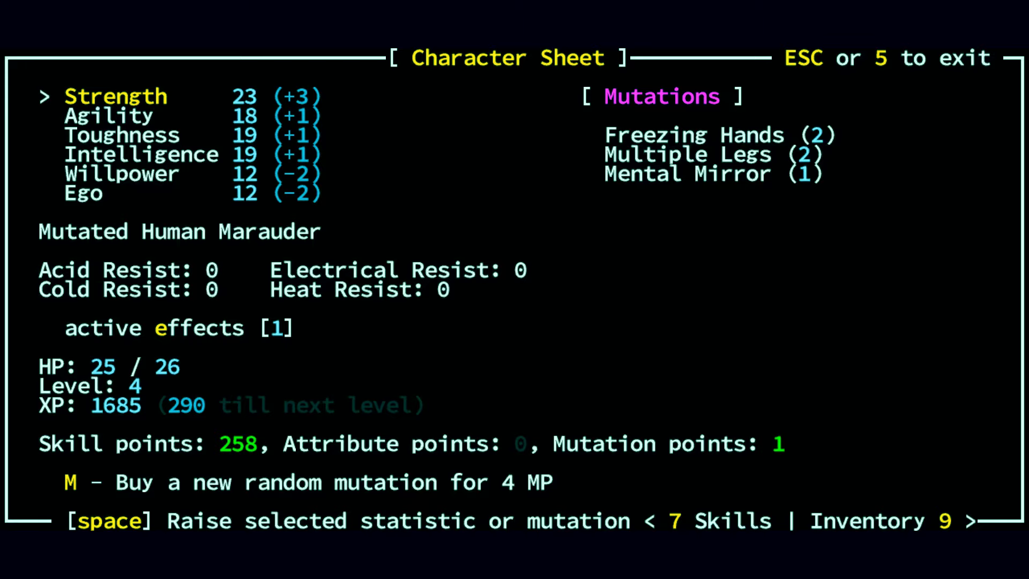
{"action": "key", "text": "Right"}
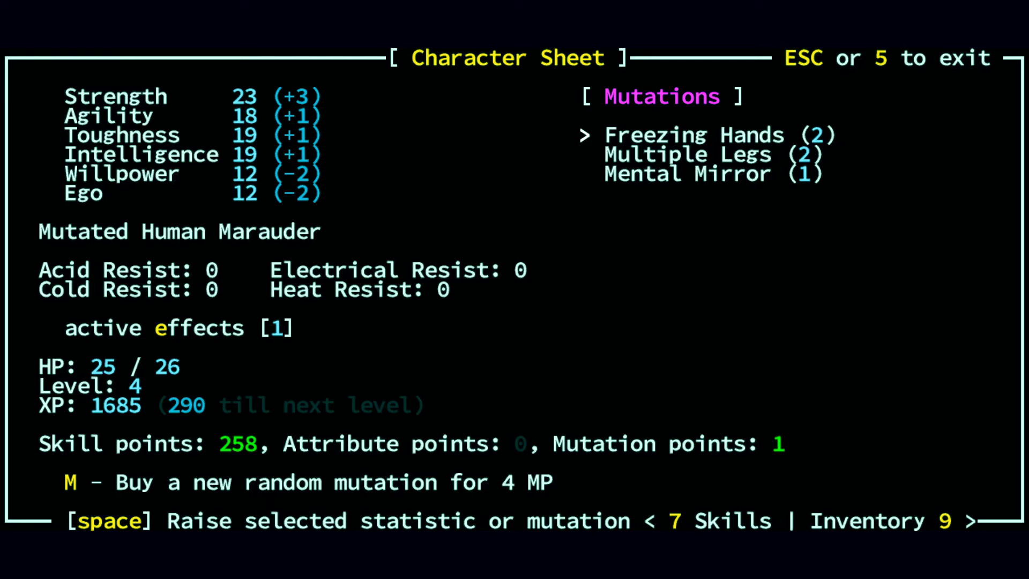
{"action": "key", "text": "space"}
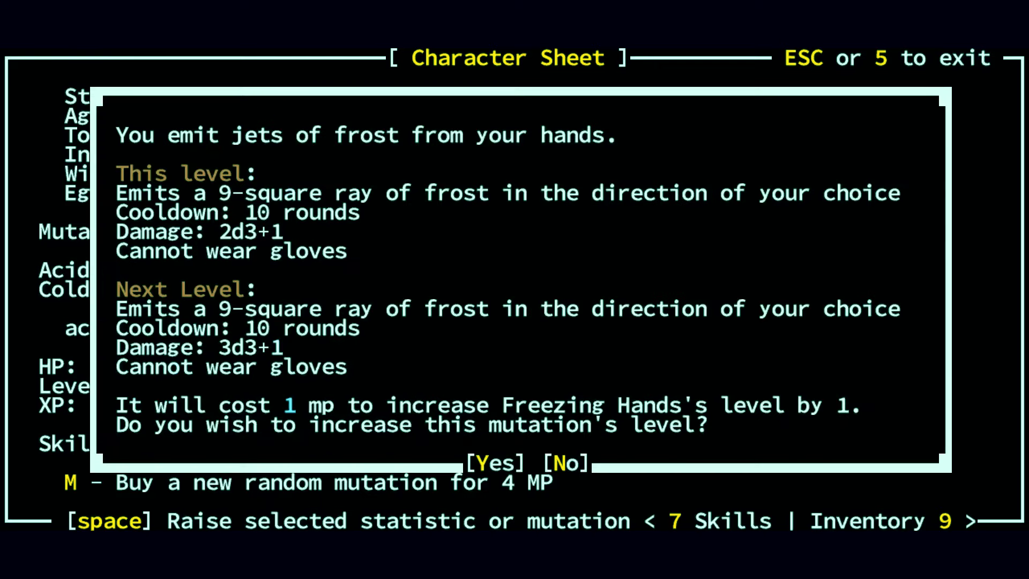
{"action": "key", "text": "y"}
{"action": "key", "text": "space"}
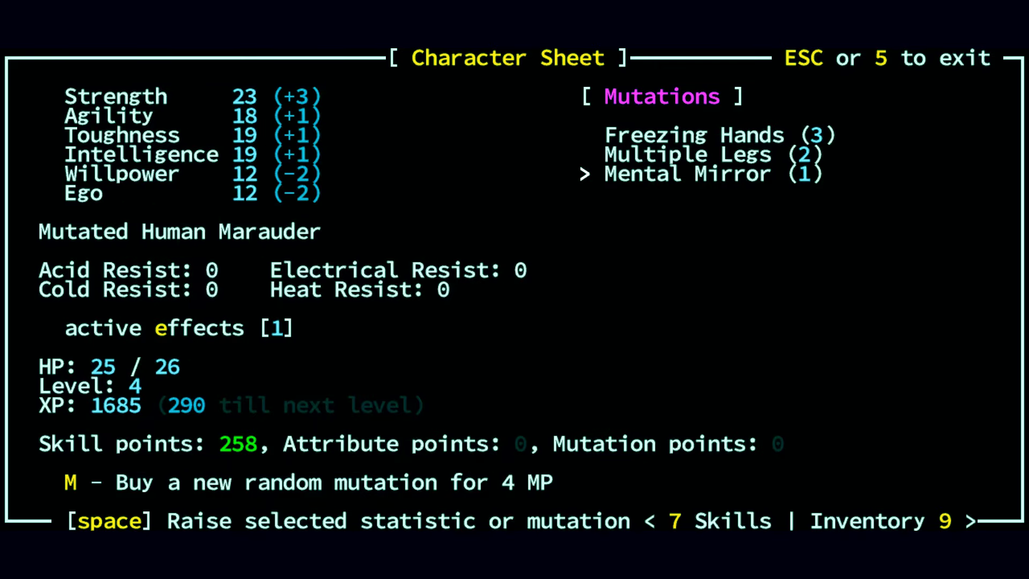
{"action": "key", "text": "7"}
{"action": "key", "text": "Down"}
Purchase Backswing (100 sp) and Cleave (150 sp) from the axe skills
{"action": "key", "text": "Down"}
{"action": "key", "text": "Down"}
{"action": "key", "text": "Down"}
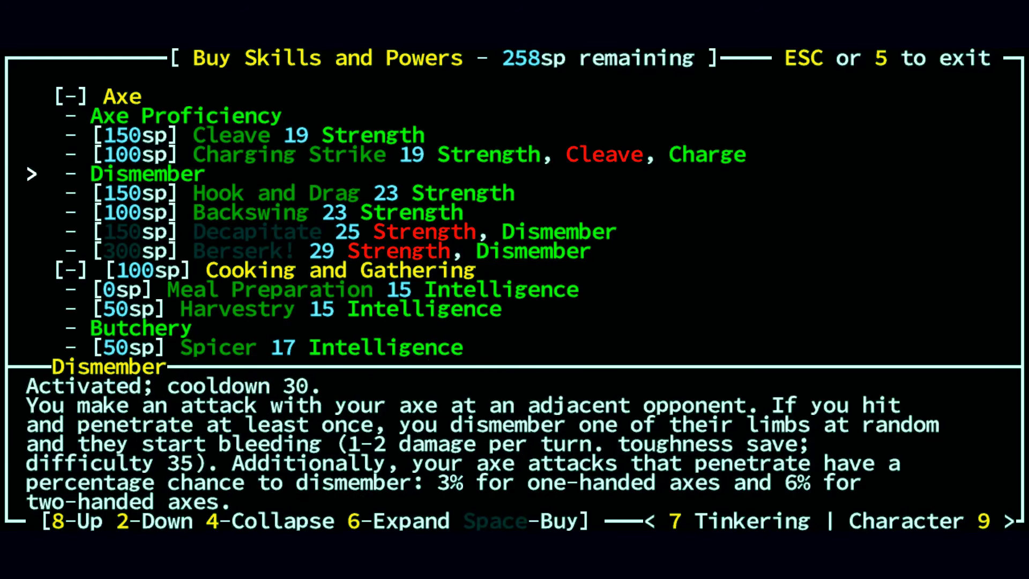
{"action": "key", "text": "Down"}
{"action": "key", "text": "Down"}
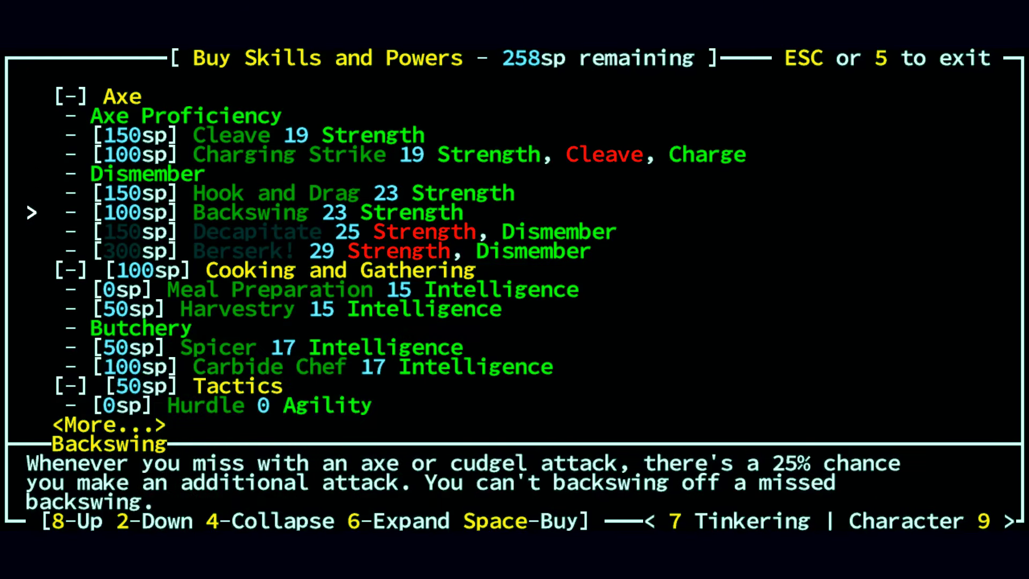
{"action": "key", "text": "space"}
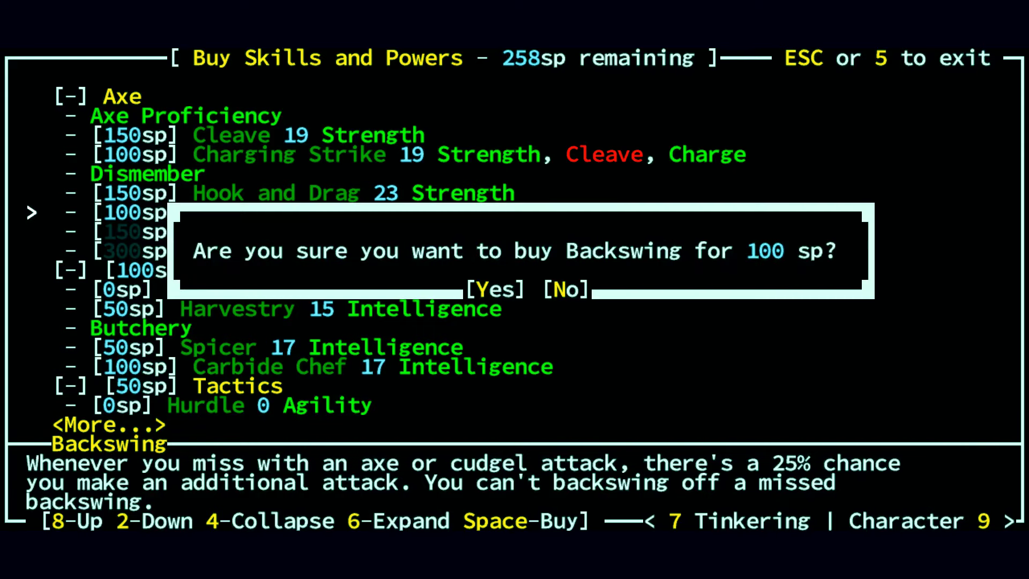
{"action": "key", "text": "y"}
{"action": "key", "text": "Up"}
{"action": "key", "text": "Up"}
{"action": "key", "text": "Up"}
{"action": "key", "text": "Up"}
{"action": "key", "text": "space"}
{"action": "key", "text": "y"}
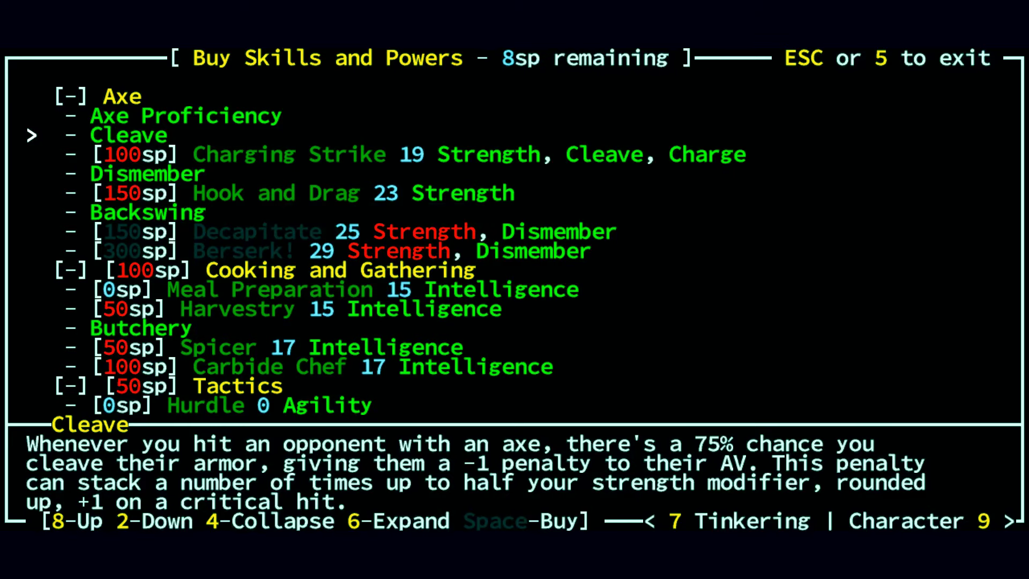
Return to the map, walk north-west and cast Freezing Hands on the tortoise
{"action": "key", "text": "Escape"}
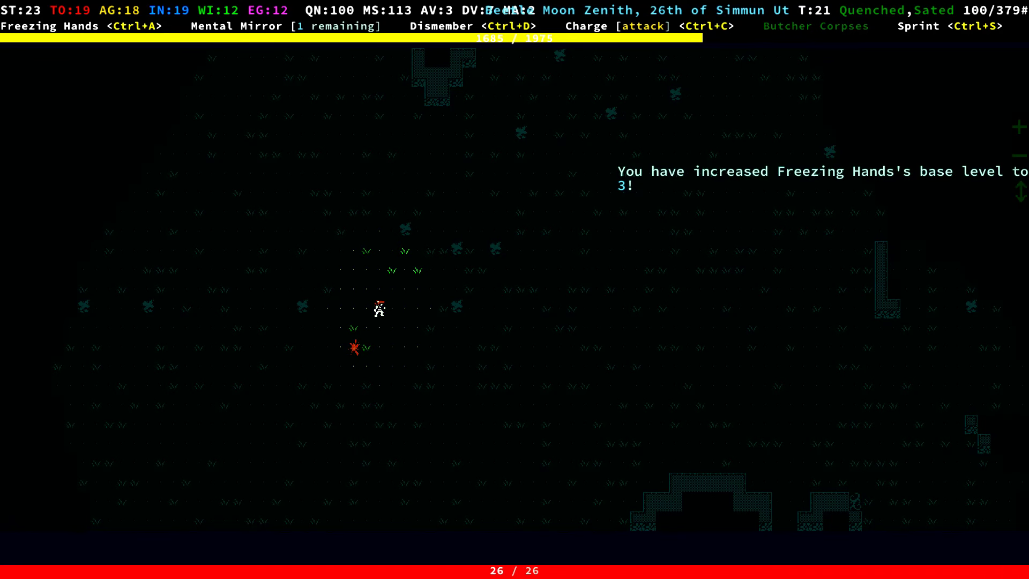
{"action": "key", "text": "x"}
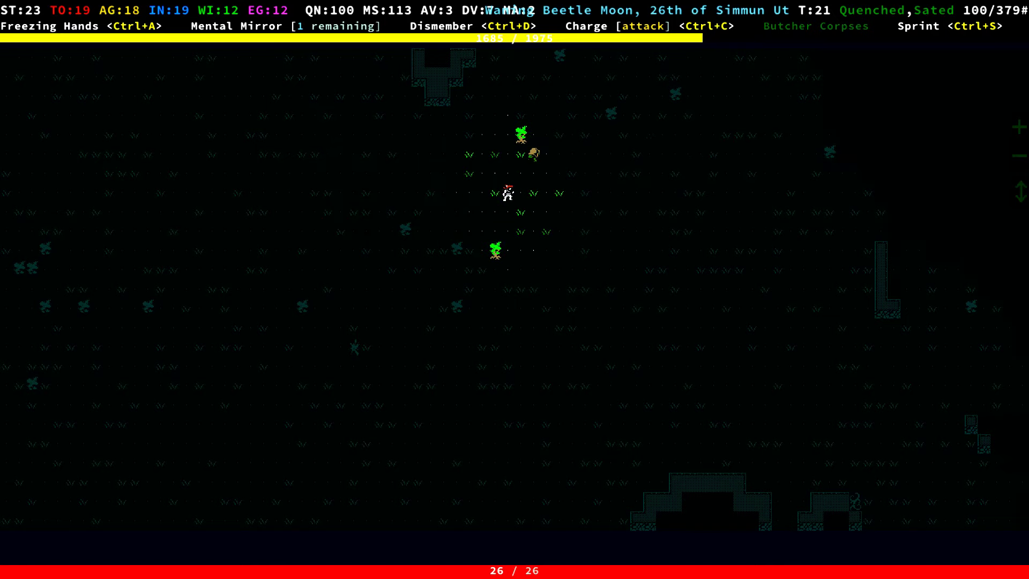
{"action": "key", "text": "a"}
{"action": "key", "text": "a"}
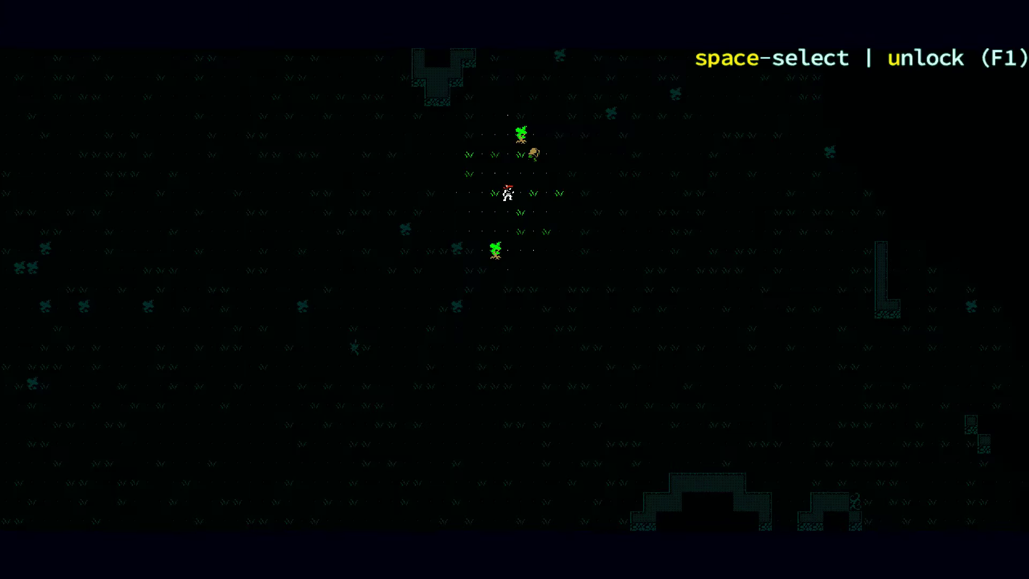
{"action": "key", "text": "space"}
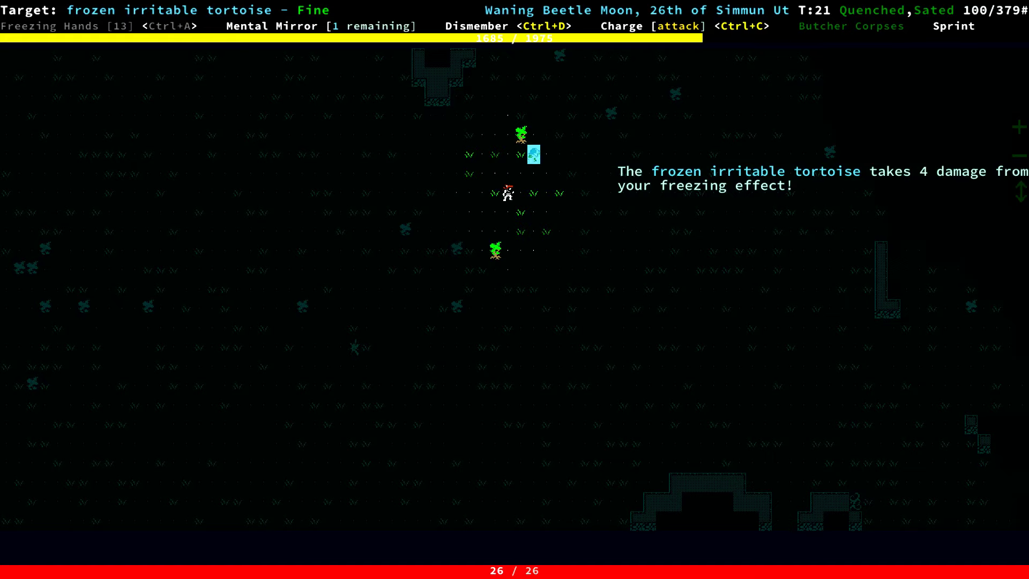
Sidestep around the tortoise and wait out the Freezing Hands recharge while the boar approaches
{"action": "key", "text": "KP_1"}
{"action": "key", "text": "KP_5"}
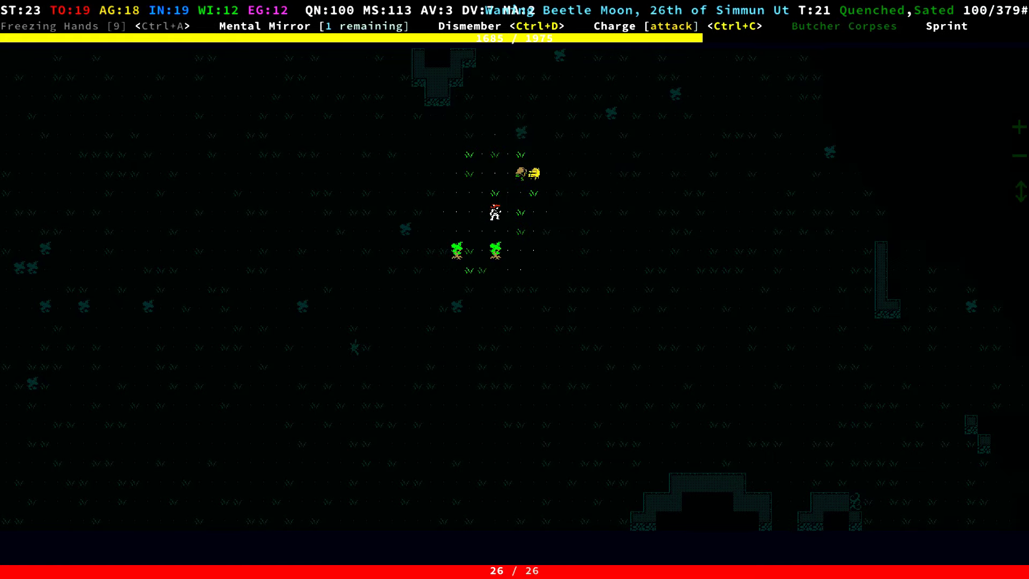
{"action": "key", "text": "KP_7"}
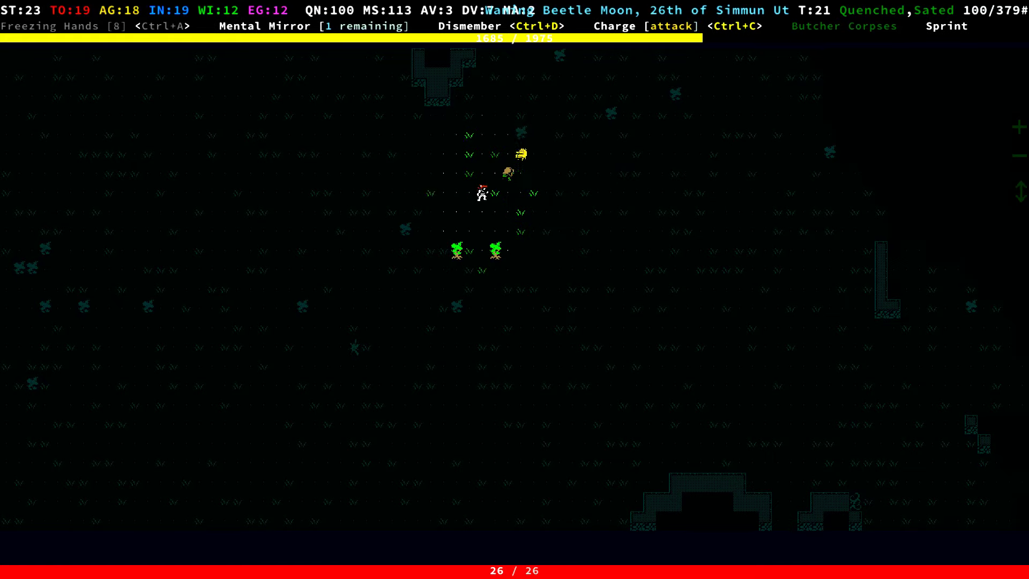
{"action": "key", "text": "KP_1"}
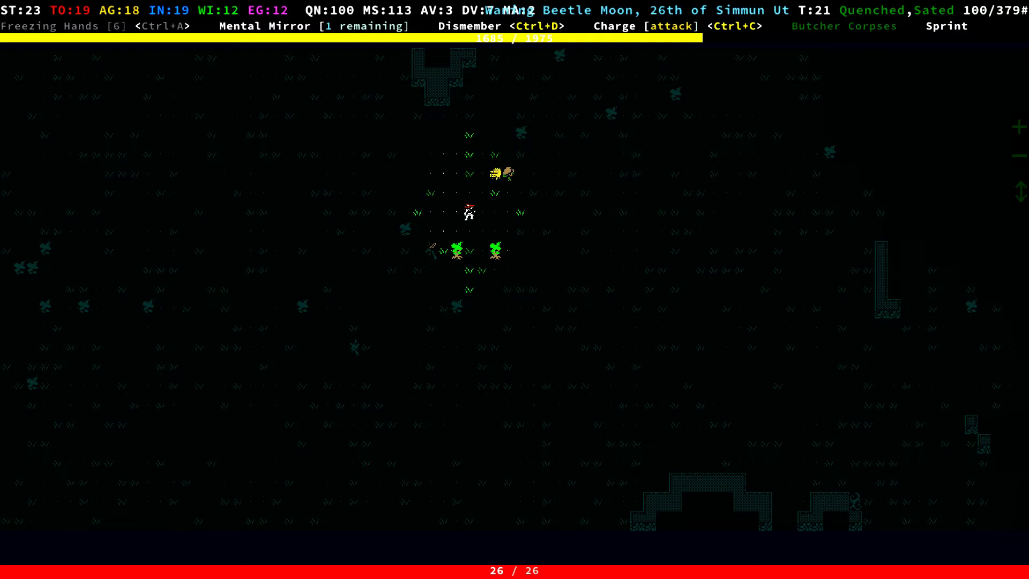
{"action": "key", "text": "KP_1"}
{"action": "key", "text": "KP_5"}
{"action": "key", "text": "KP_4"}
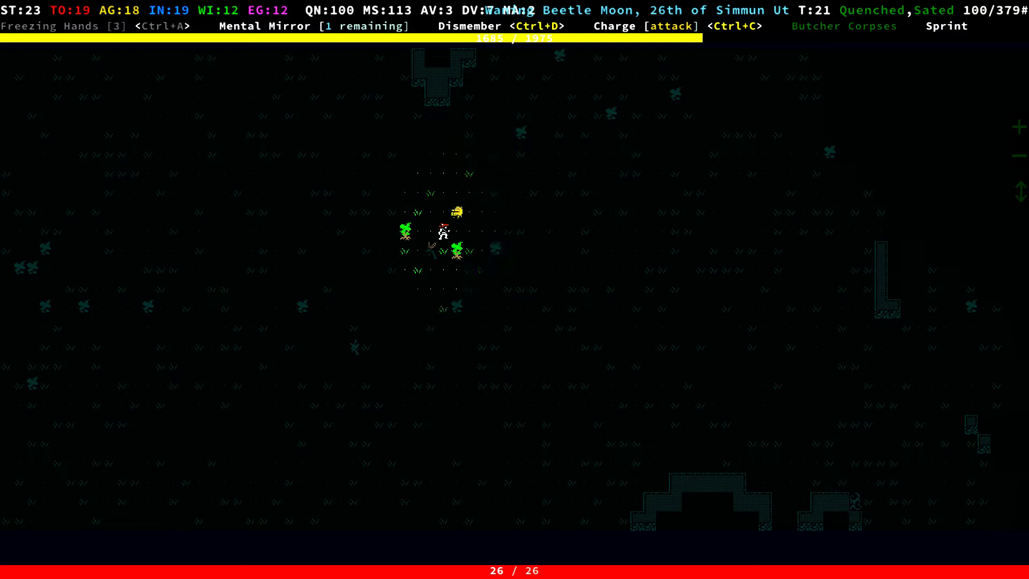
Cleave the two-headed boar with the axe, retreating between blows until it is wounded
{"action": "key", "text": "KP_9"}
{"action": "key", "text": "KP_9"}
{"action": "key", "text": "KP_9"}
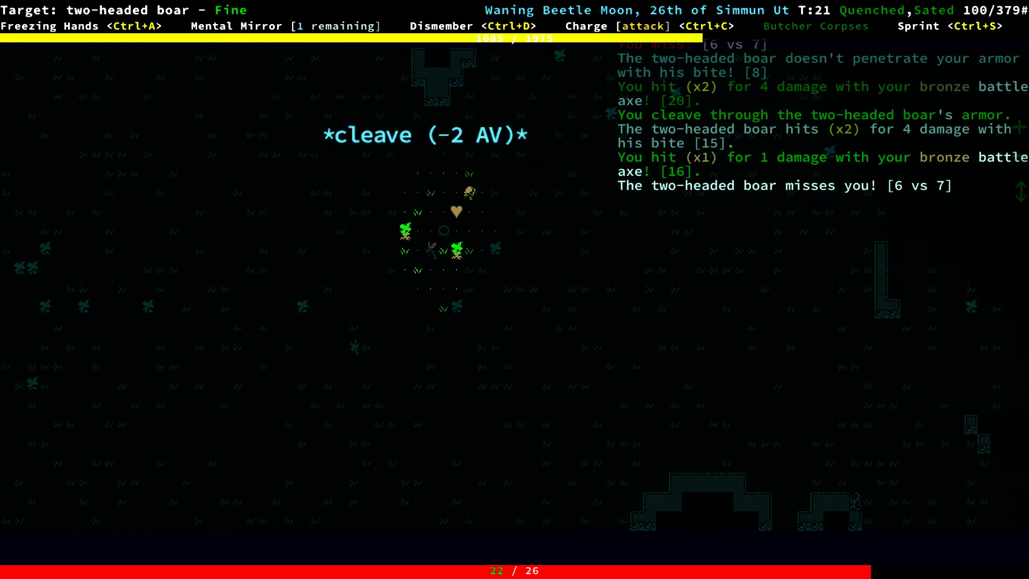
{"action": "key", "text": "KP_9"}
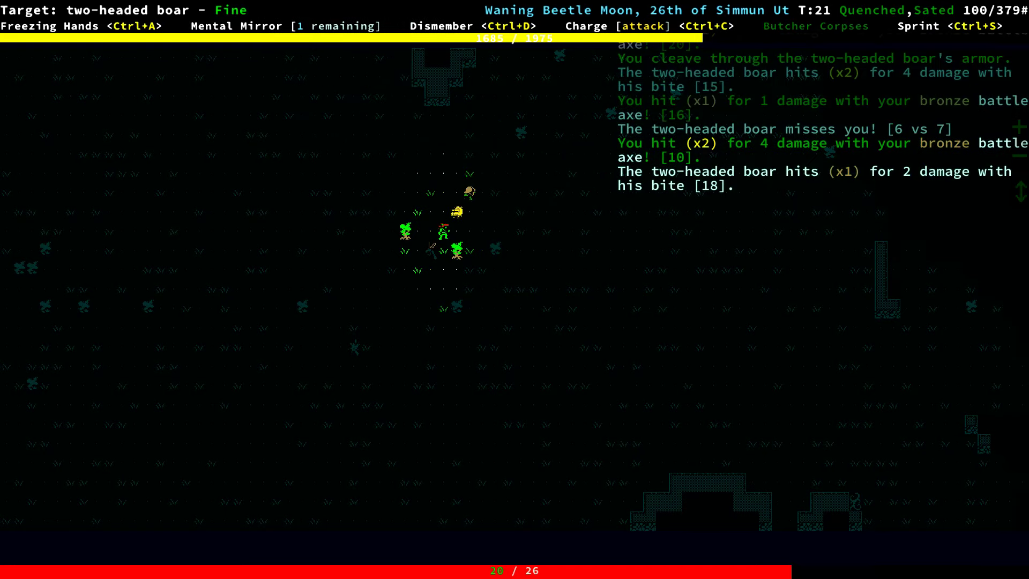
{"action": "key", "text": "KP_1"}
{"action": "key", "text": "KP_1"}
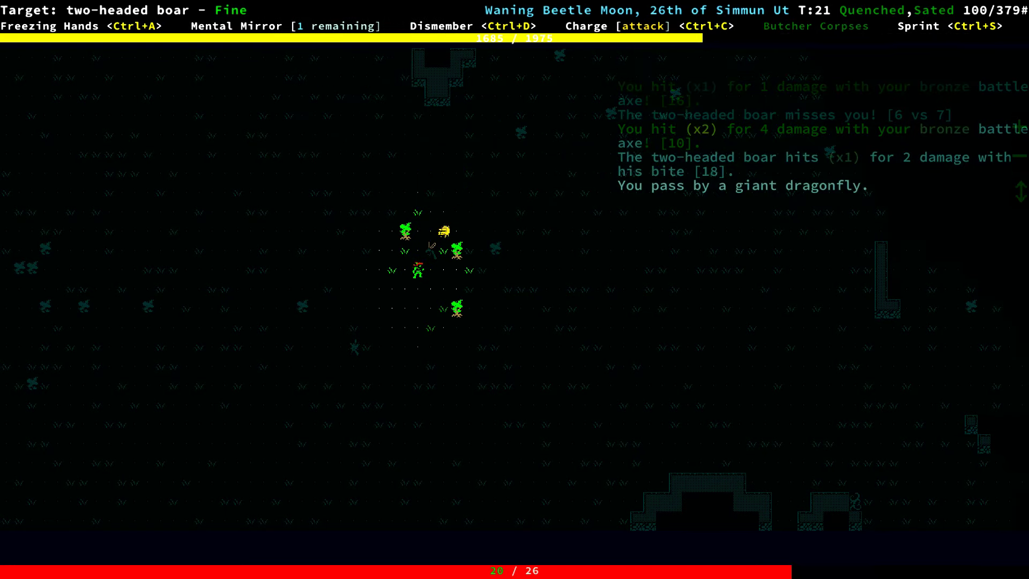
{"action": "key", "text": "KP_1"}
{"action": "key", "text": "KP_1"}
{"action": "key", "text": "KP_2"}
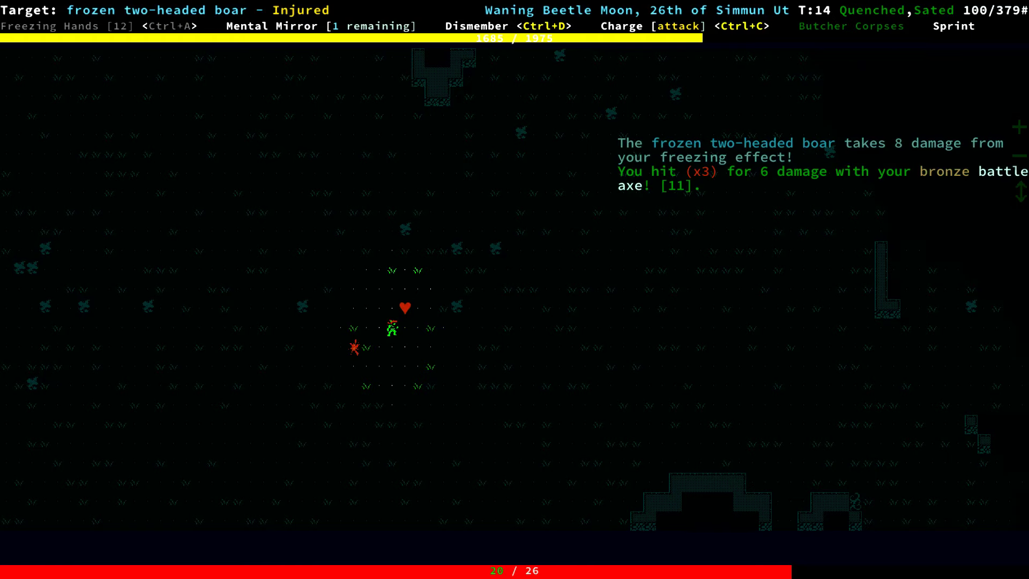
{"action": "key", "text": "KP_9"}
{"action": "key", "text": "KP_9"}
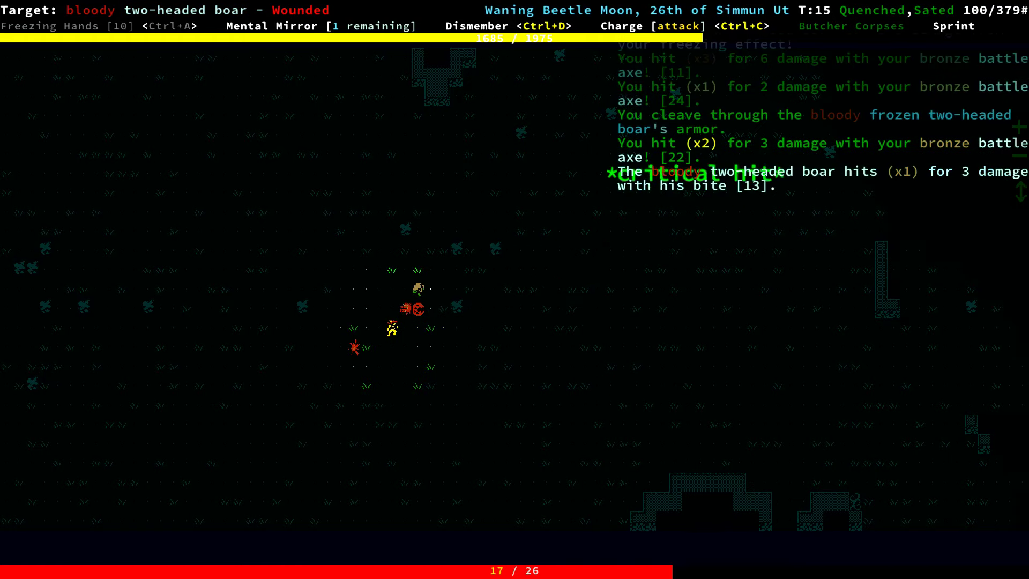
{"action": "key", "text": "KP_9"}
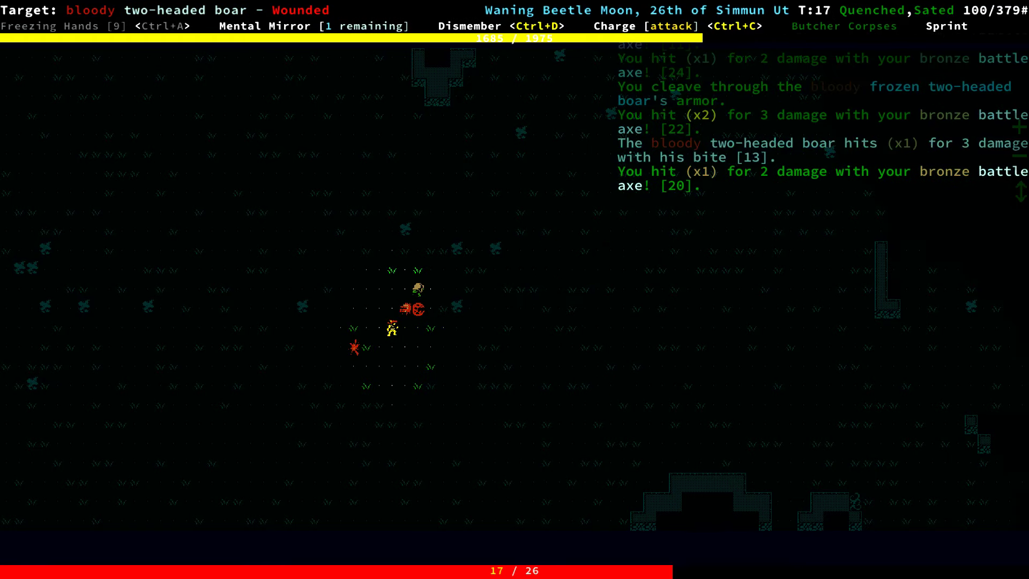
{"action": "key", "text": "KP_9"}
{"action": "key", "text": "KP_9"}
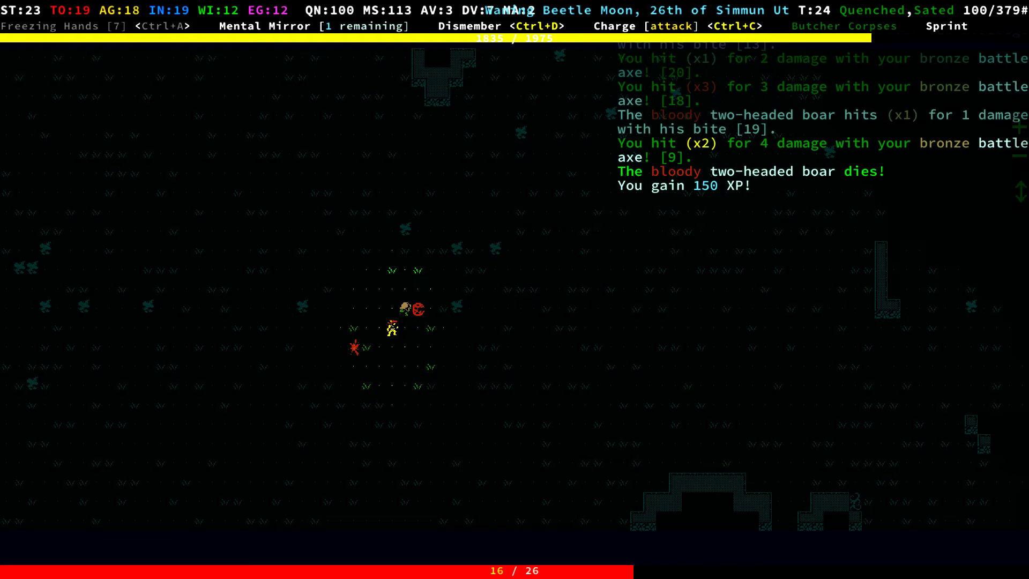
Walk south-west from the dead boar and freeze the tortoise with Freezing Hands
{"action": "key", "text": "KP_1"}
{"action": "key", "text": "KP_1"}
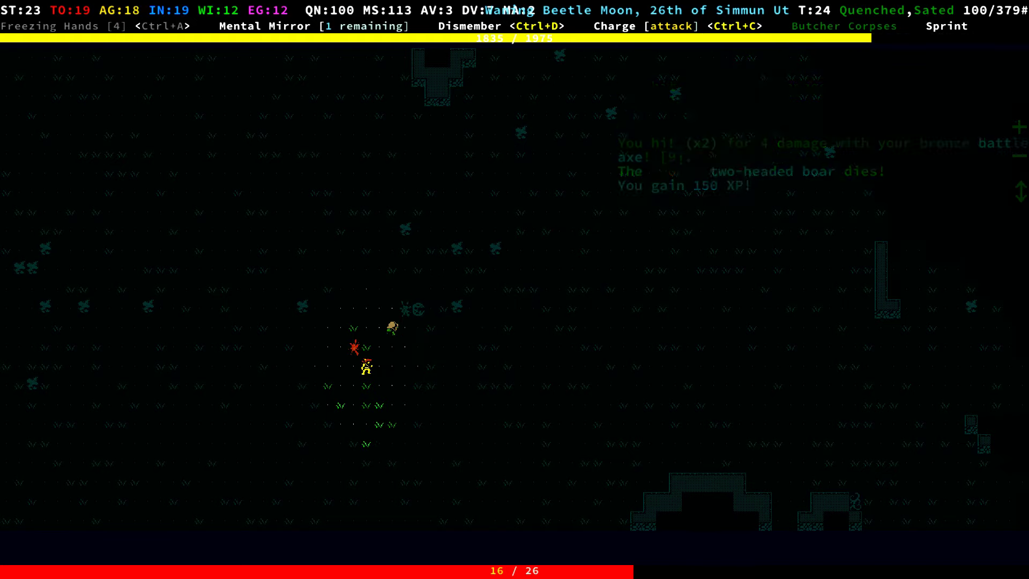
{"action": "key", "text": "KP_1"}
{"action": "key", "text": "KP_1"}
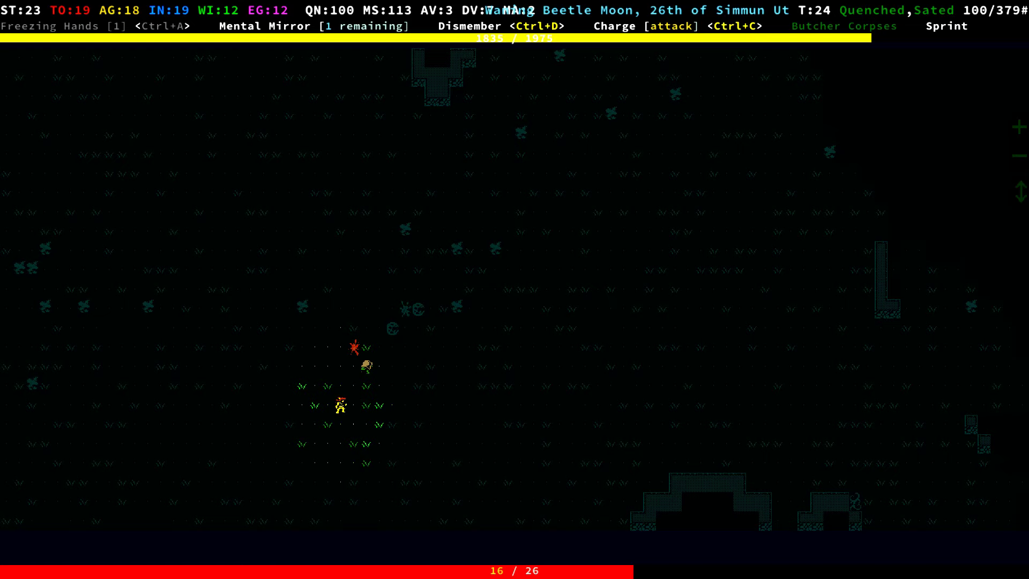
{"action": "key", "text": "KP_1"}
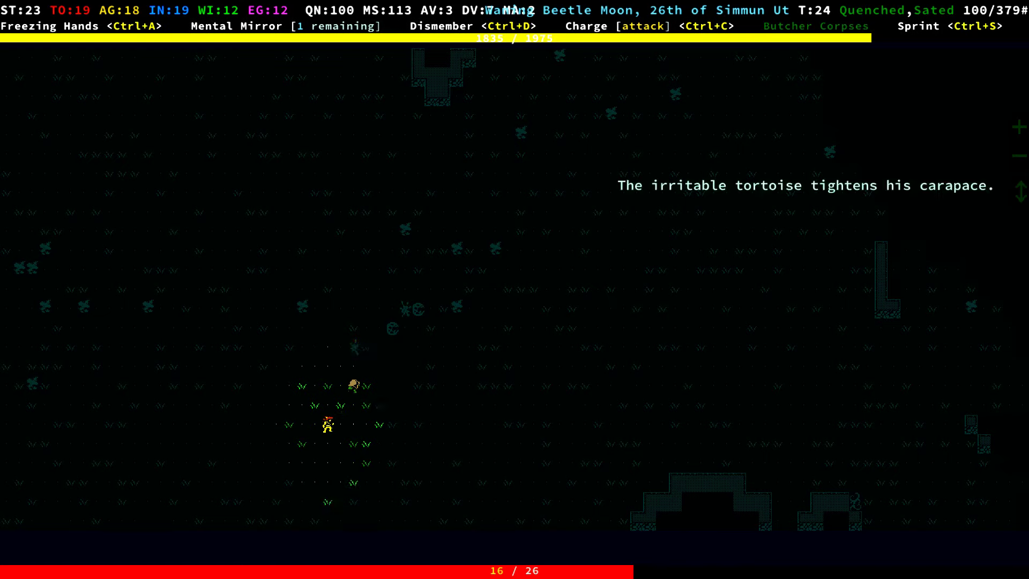
{"action": "key", "text": "ctrl+a"}
{"action": "key", "text": "space"}
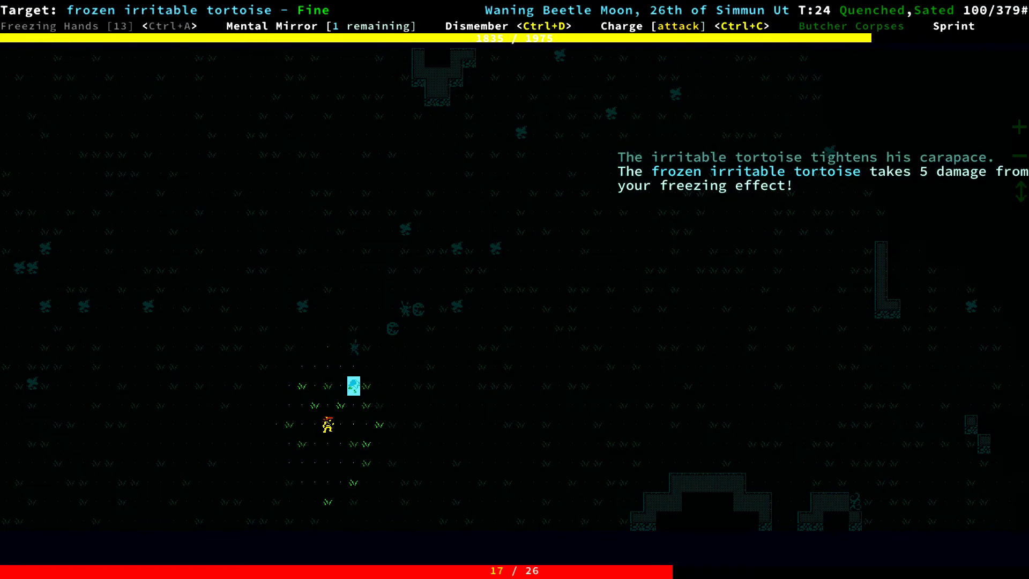
Attack the frozen tortoise, then retreat west as it follows
{"action": "key", "text": "KP_9"}
{"action": "key", "text": "KP_9"}
{"action": "key", "text": "KP_9"}
{"action": "key", "text": "KP_9"}
{"action": "key", "text": "KP_9"}
{"action": "key", "text": "KP_9"}
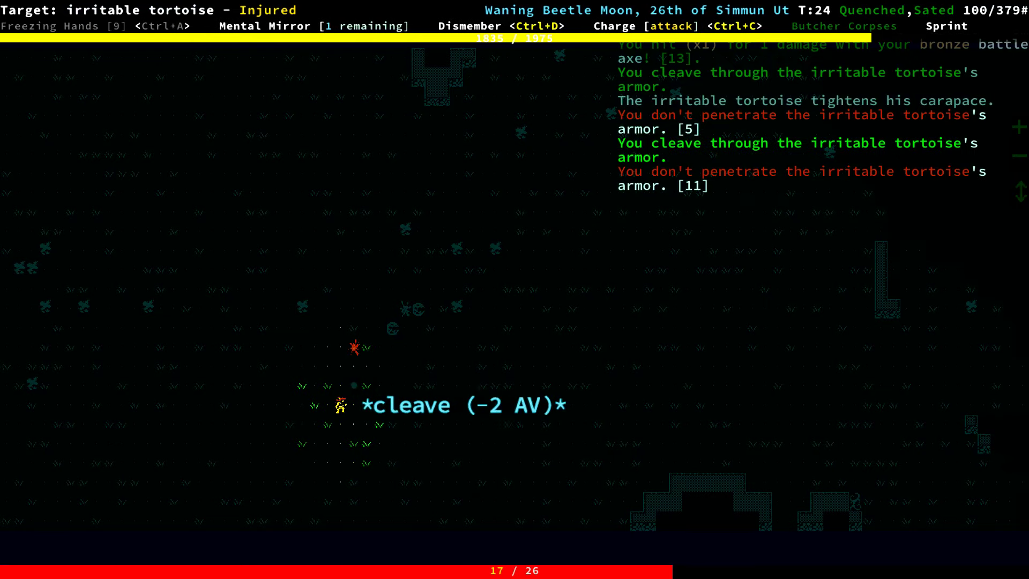
{"action": "key", "text": "KP_9"}
{"action": "key", "text": "KP_1"}
{"action": "key", "text": "KP_1"}
{"action": "key", "text": "KP_1"}
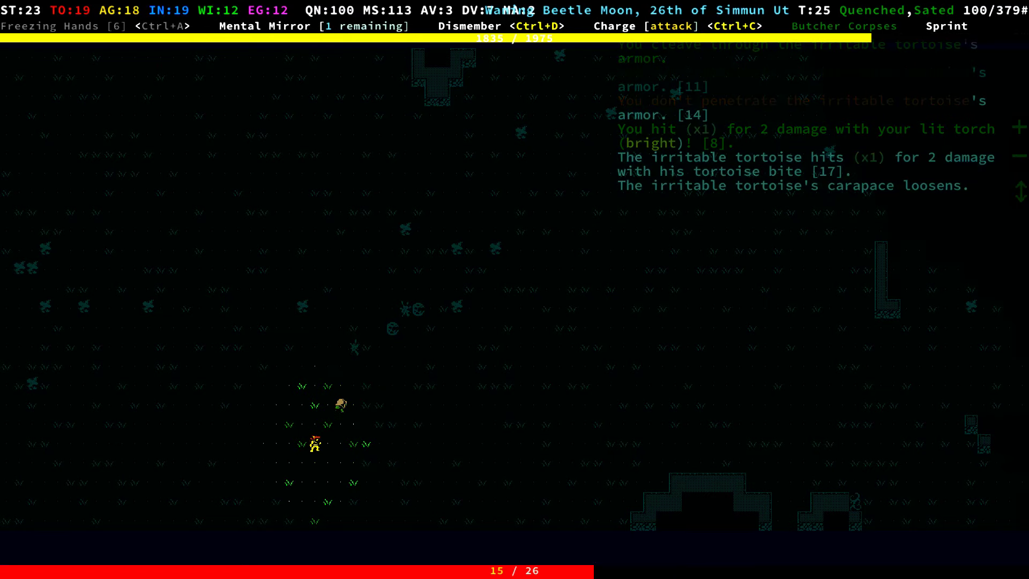
{"action": "key", "text": "KP_4"}
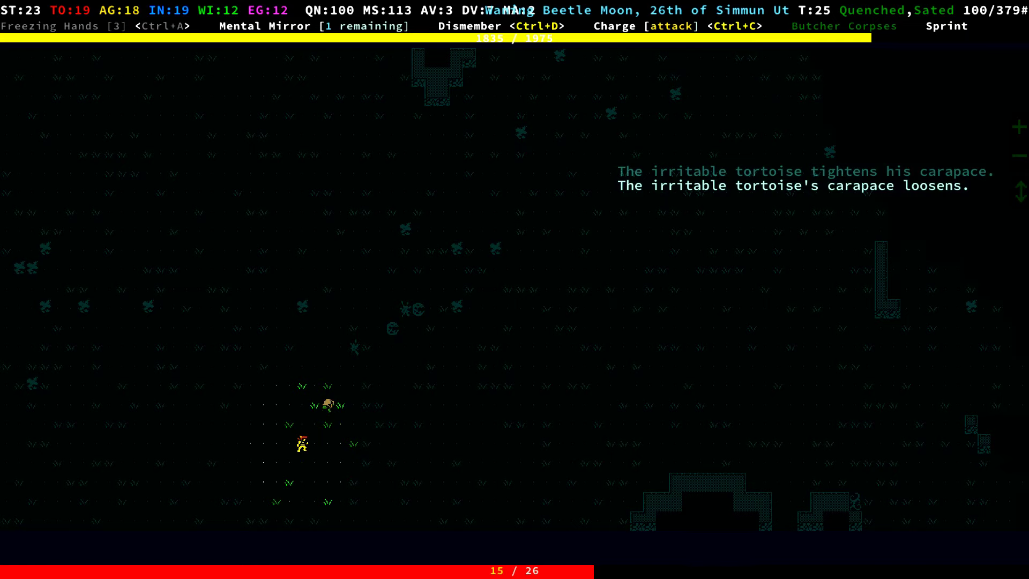
{"action": "key", "text": "KP_4"}
Step east and target the tortoise with another freezing ability
{"action": "key", "text": "a"}
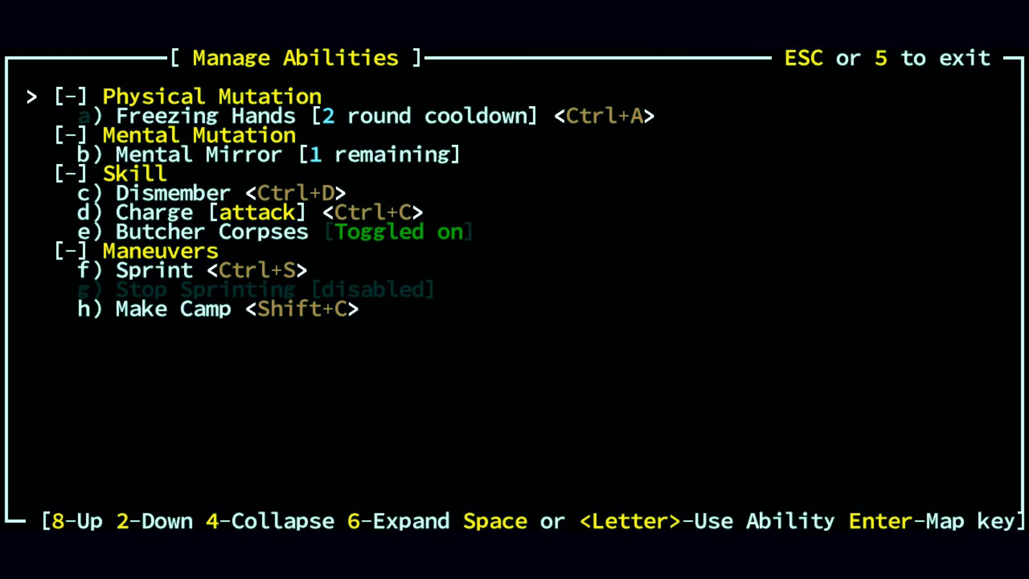
{"action": "key", "text": "Escape"}
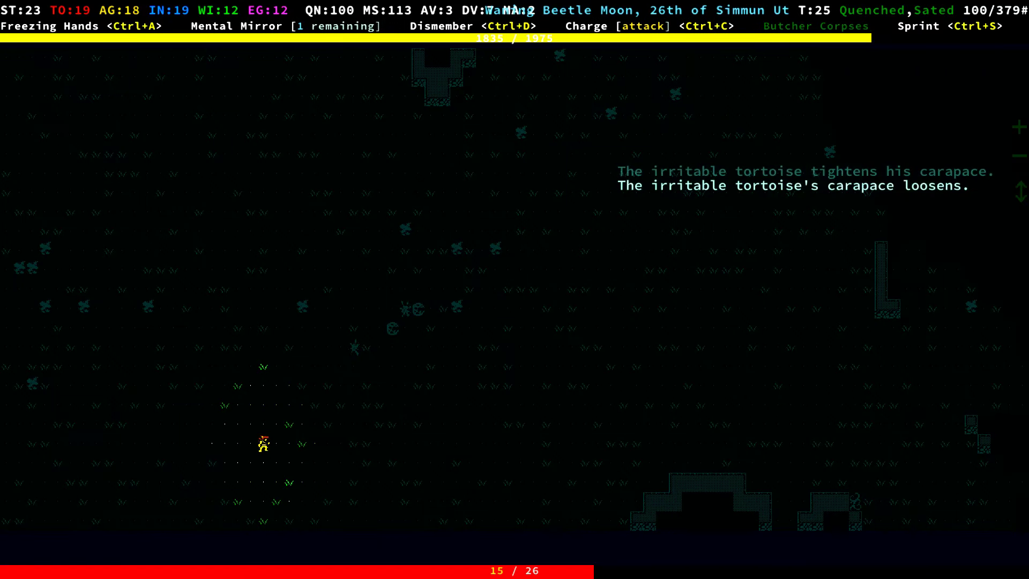
{"action": "key", "text": "KP_6"}
{"action": "key", "text": "a"}
{"action": "key", "text": "c"}
{"action": "key", "text": "space"}
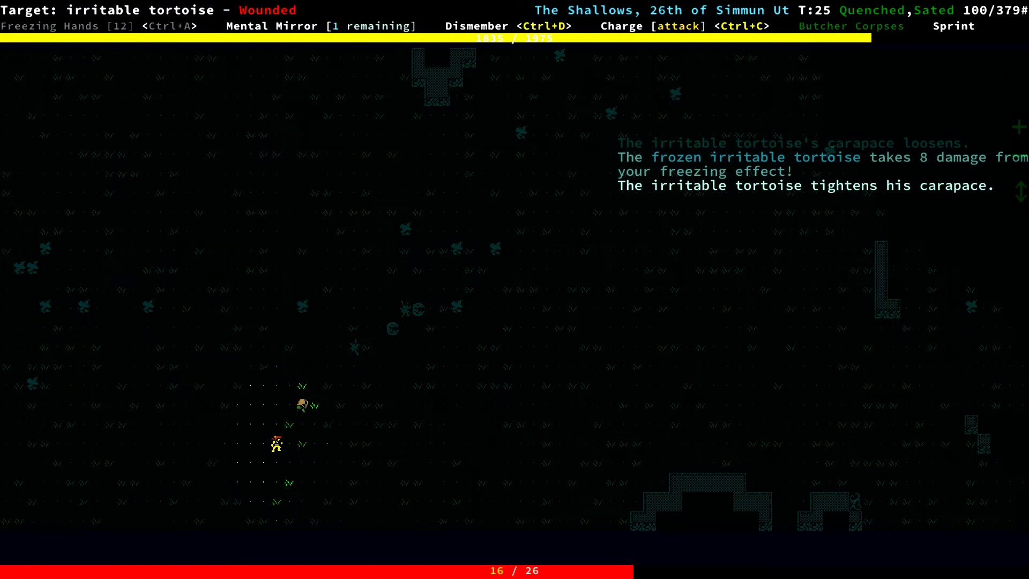
Attempt an ability still on cooldown, then back out to the map
{"action": "key", "text": "a"}
{"action": "key", "text": "a"}
{"action": "key", "text": "space"}
{"action": "key", "text": "Escape"}
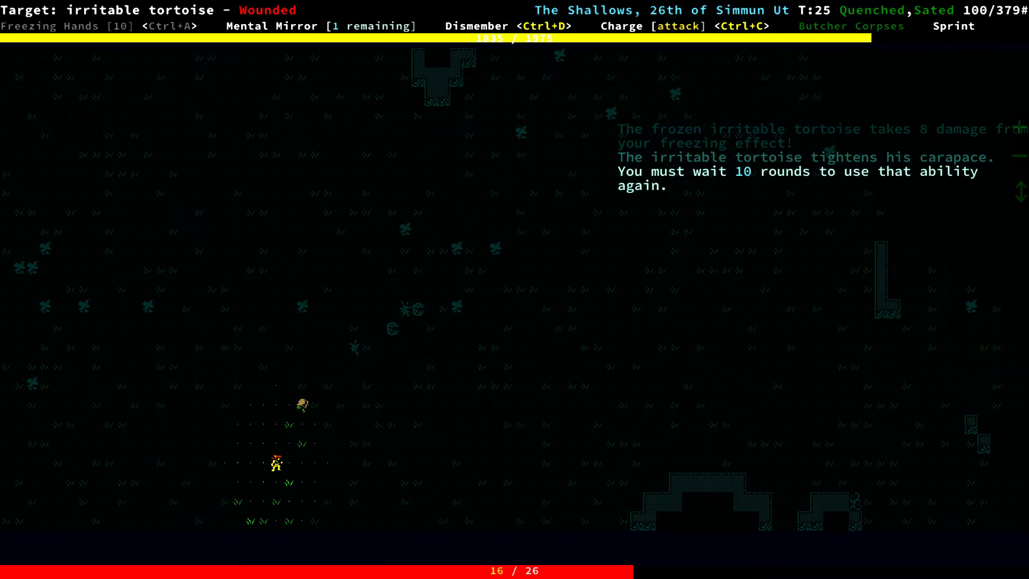
Reposition beside the tortoise, wait two turns, then fire the killing freezing blast
{"action": "key", "text": "Right"}
{"action": "key", "text": "Right"}
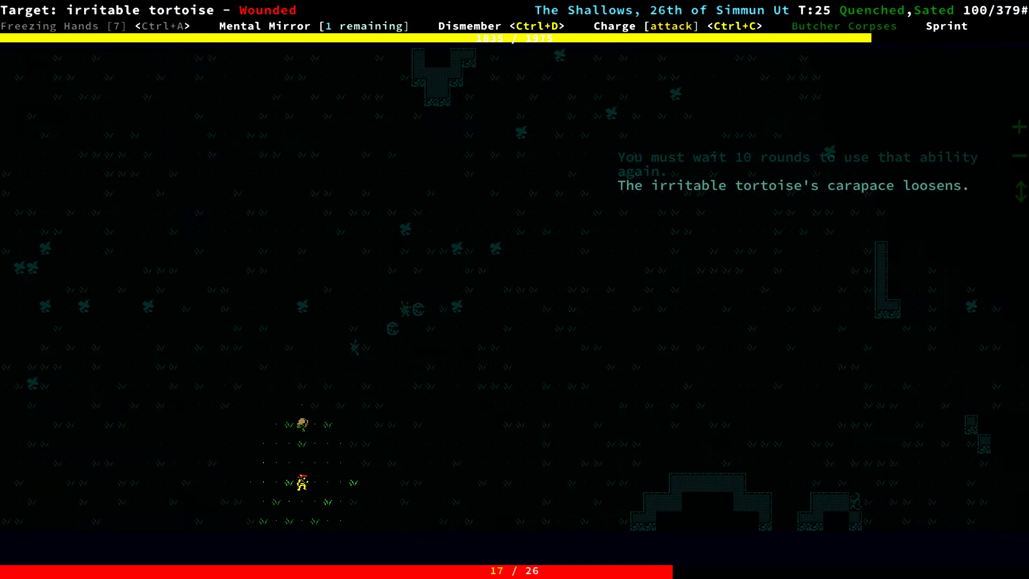
{"action": "key", "text": "Down"}
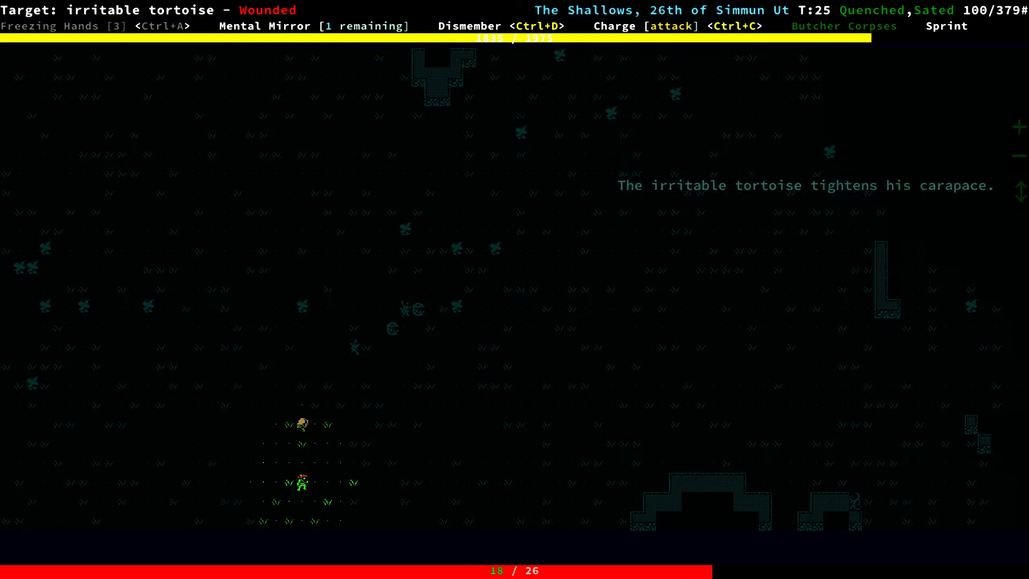
{"action": "key", "text": "Left"}
{"action": "key", "text": "Left"}
{"action": "key", "text": "Left"}
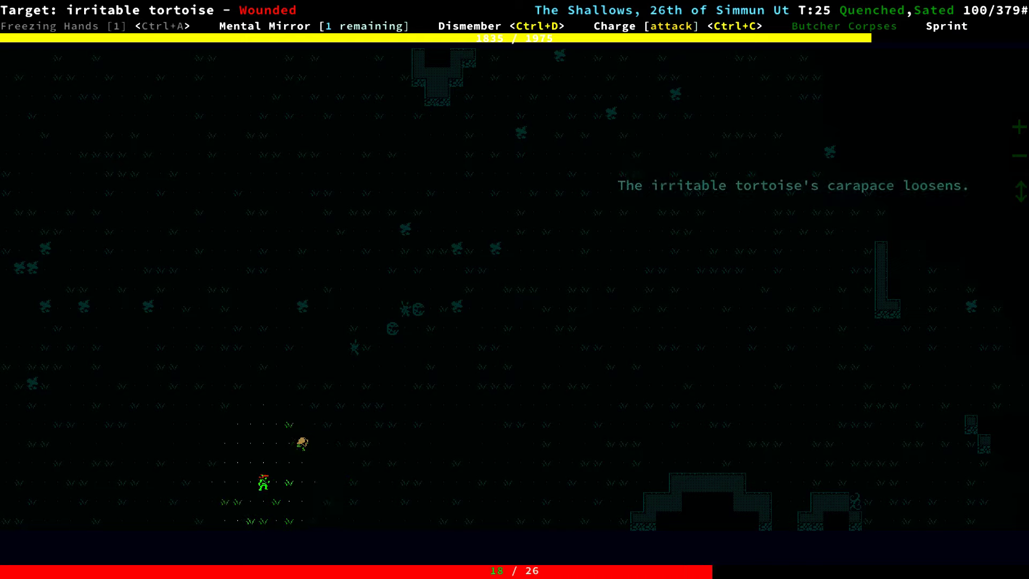
{"action": "key", "text": "Left"}
{"action": "key", "text": "Right"}
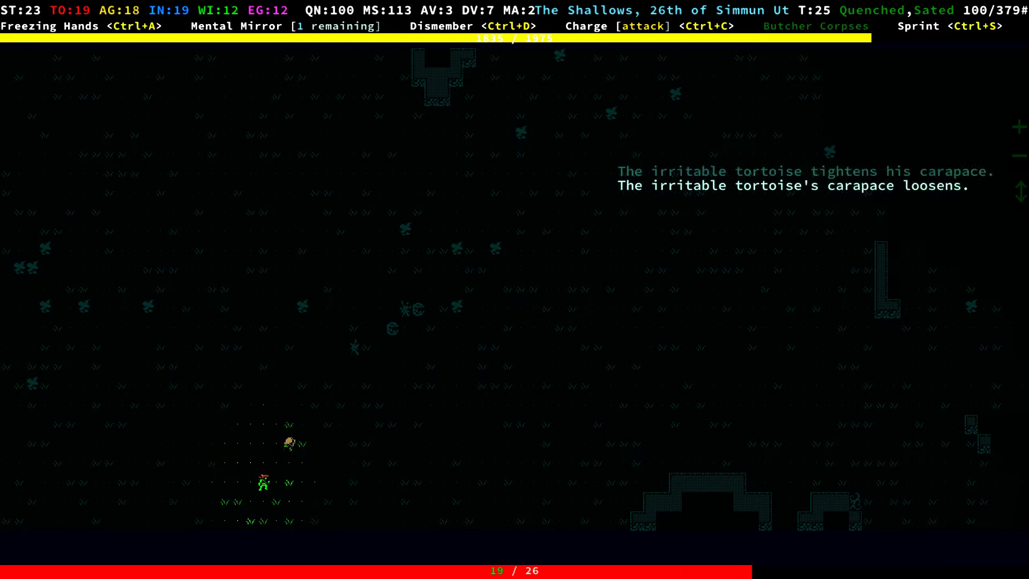
{"action": "key", "text": "Left"}
{"action": "key", "text": "period"}
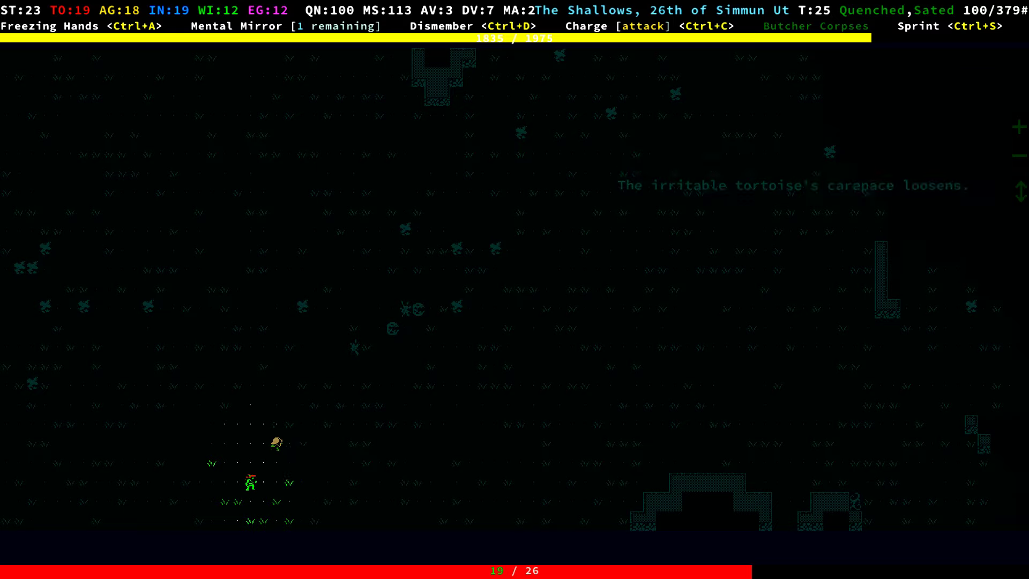
{"action": "key", "text": "period"}
{"action": "key", "text": "Left"}
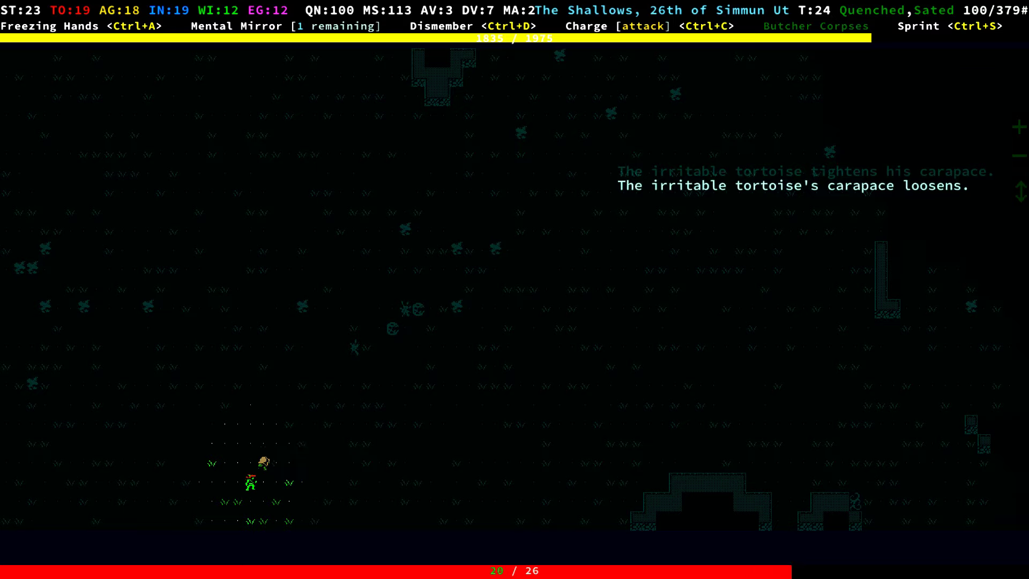
{"action": "key", "text": "a"}
{"action": "key", "text": "a"}
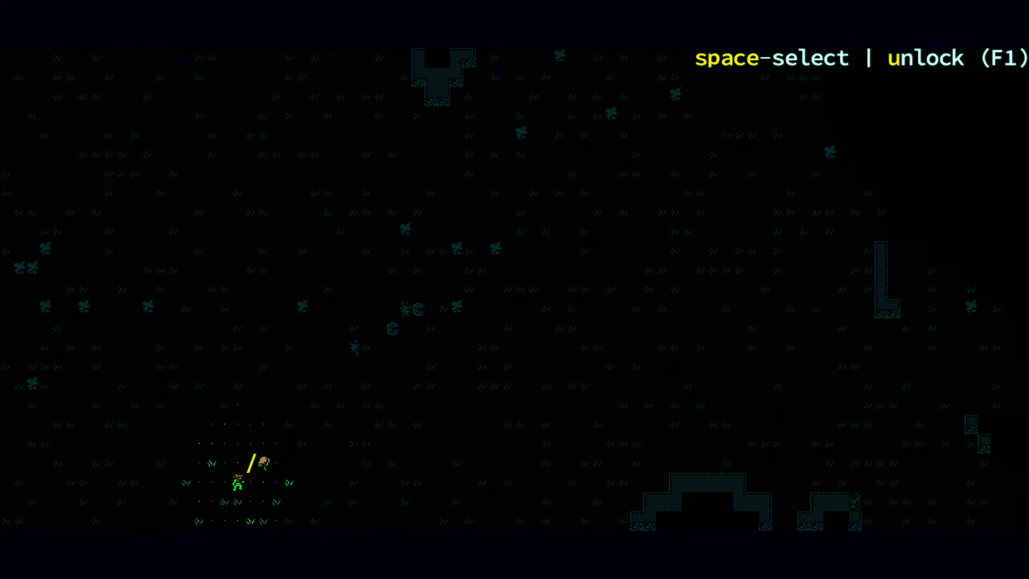
{"action": "key", "text": "space"}
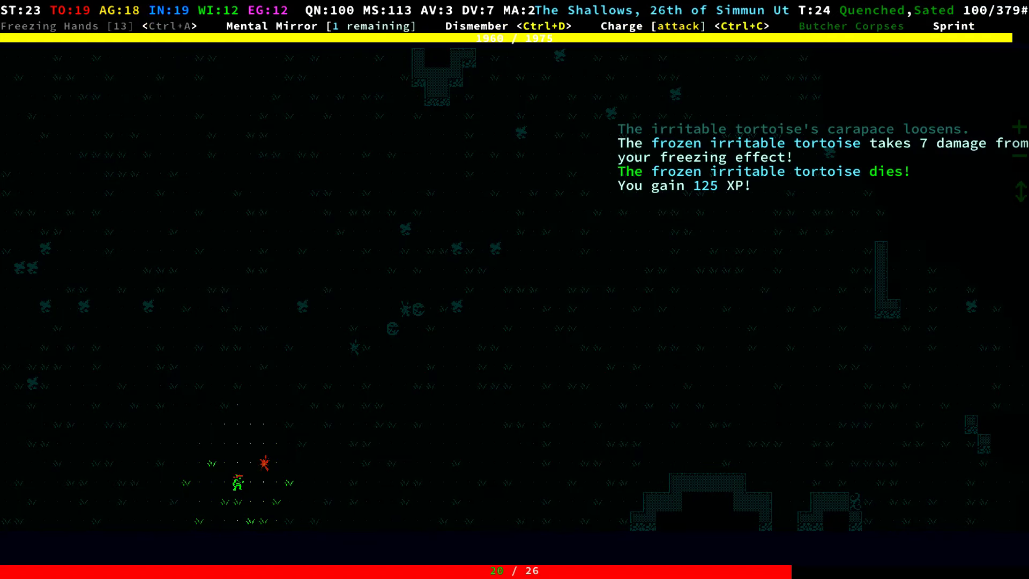
Walk northeast past the tortoise corpse, collecting boar meat, then east toward the red wall
{"action": "key", "text": "Up"}
{"action": "key", "text": "Up"}
{"action": "key", "text": "Right"}
{"action": "key", "text": "Right"}
{"action": "key", "text": "Right"}
{"action": "key", "text": "Right"}
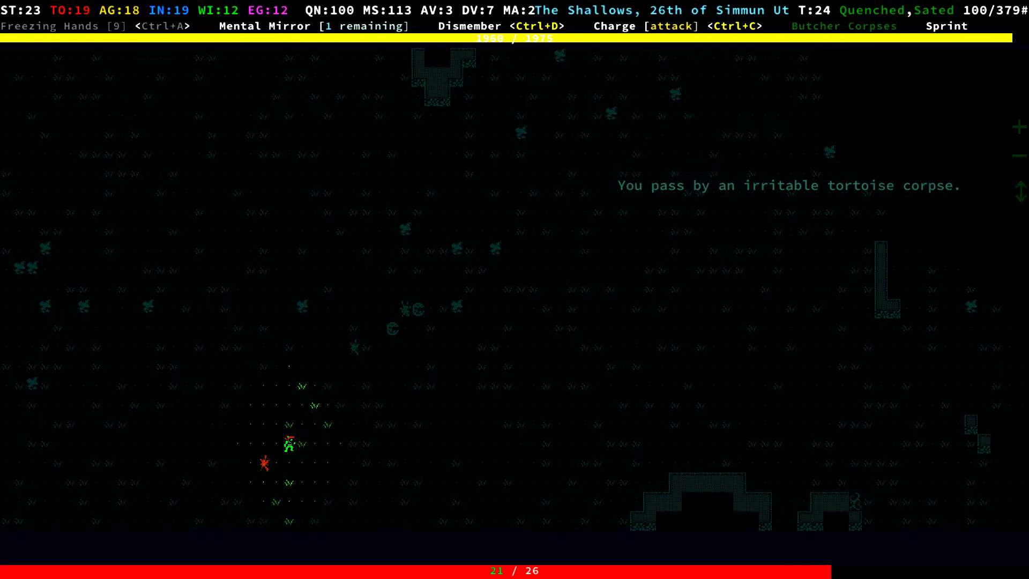
{"action": "key", "text": "Right"}
{"action": "key", "text": "Right"}
{"action": "key", "text": "KP_9"}
{"action": "key", "text": "KP_9"}
{"action": "key", "text": "KP_9"}
{"action": "key", "text": "KP_9"}
{"action": "key", "text": "KP_9"}
{"action": "key", "text": "KP_9"}
{"action": "key", "text": "KP_9"}
{"action": "key", "text": "KP_9"}
{"action": "key", "text": "KP_9"}
{"action": "key", "text": "Right"}
{"action": "key", "text": "Right"}
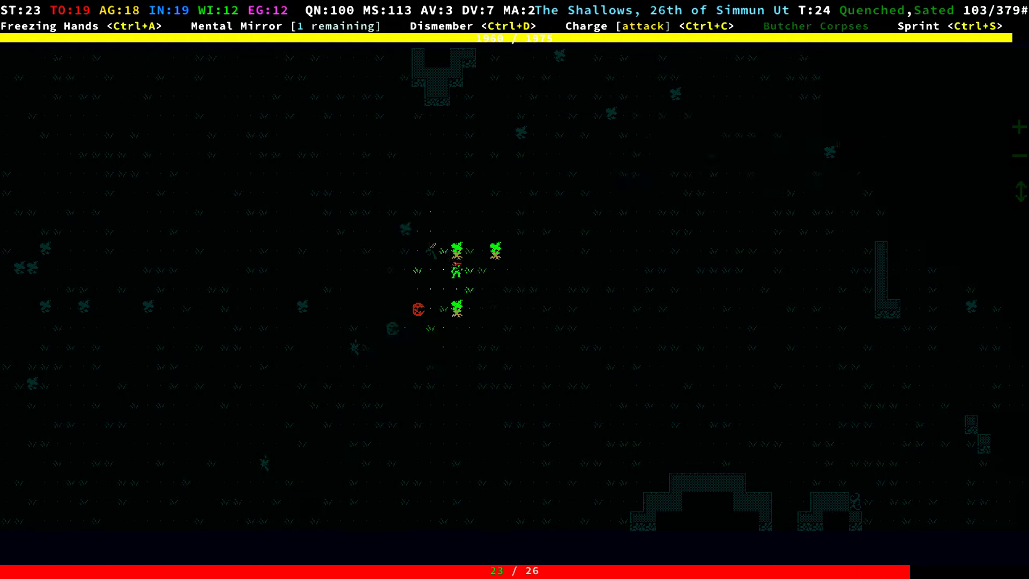
{"action": "key", "text": "Right"}
{"action": "key", "text": "KP_9"}
{"action": "key", "text": "KP_9"}
{"action": "key", "text": "KP_9"}
{"action": "key", "text": "Right"}
{"action": "key", "text": "Right"}
{"action": "key", "text": "Right"}
{"action": "key", "text": "Right"}
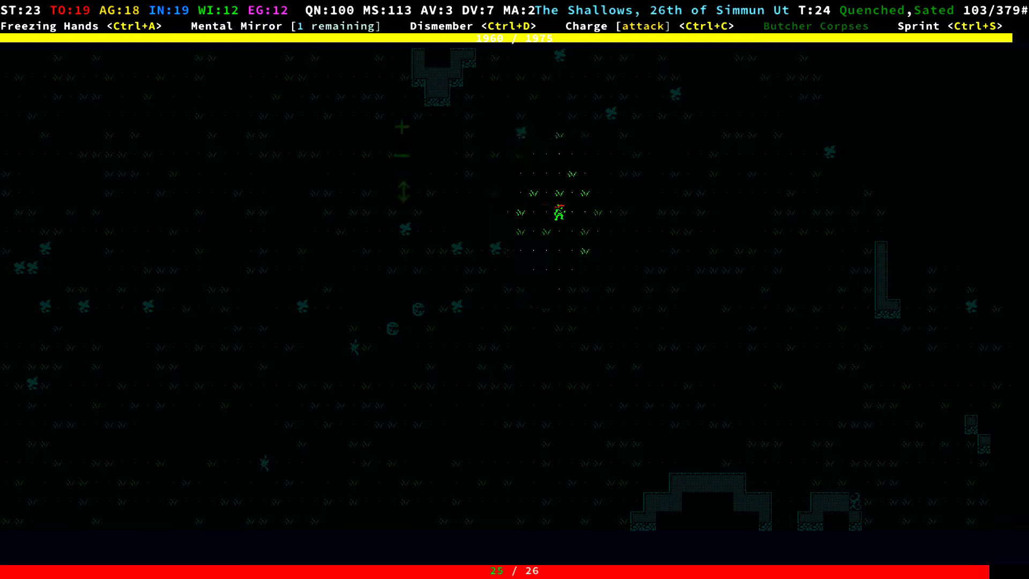
{"action": "key", "text": "Right"}
{"action": "key", "text": "Right"}
{"action": "key", "text": "Right"}
{"action": "key", "text": "Right"}
{"action": "key", "text": "Right"}
{"action": "key", "text": "Right"}
{"action": "key", "text": "KP_3"}
{"action": "key", "text": "KP_3"}
{"action": "key", "text": "KP_3"}
{"action": "key", "text": "KP_3"}
{"action": "key", "text": "KP_3"}
{"action": "key", "text": "KP_3"}
{"action": "key", "text": "KP_3"}
{"action": "key", "text": "Right"}
{"action": "key", "text": "Right"}
{"action": "key", "text": "Right"}
{"action": "key", "text": "Right"}
{"action": "key", "text": "Right"}
{"action": "key", "text": "Right"}
{"action": "key", "text": "Right"}
{"action": "key", "text": "Right"}
{"action": "key", "text": "Right"}
{"action": "key", "text": "Right"}
{"action": "key", "text": "Right"}
{"action": "key", "text": "Right"}
{"action": "key", "text": "KP_9"}
{"action": "key", "text": "KP_9"}
{"action": "key", "text": "KP_9"}
{"action": "key", "text": "Up"}
{"action": "key", "text": "Up"}
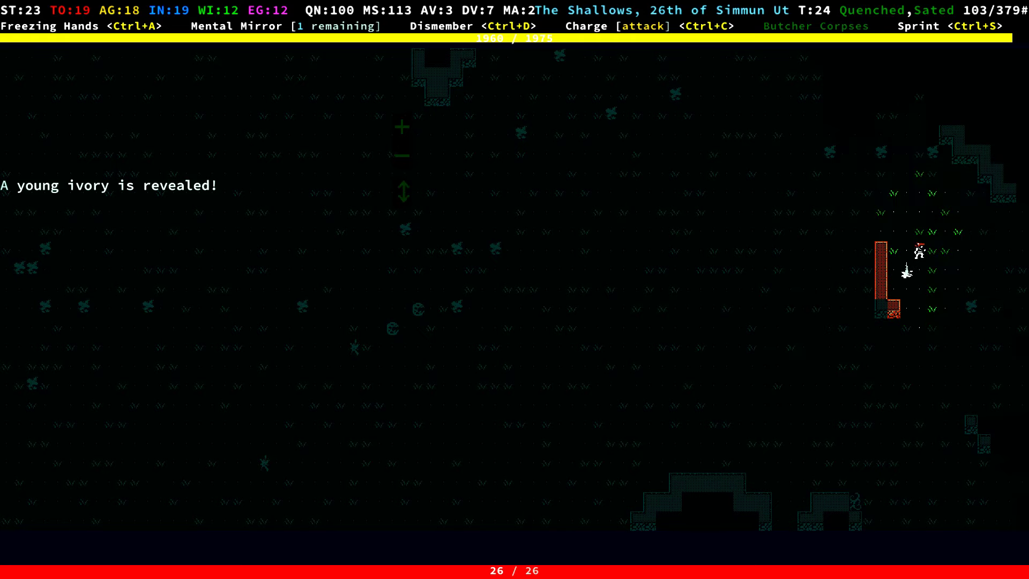
Freeze the salthopper, axe it to the northwest, and read its description
{"action": "key", "text": "l"}
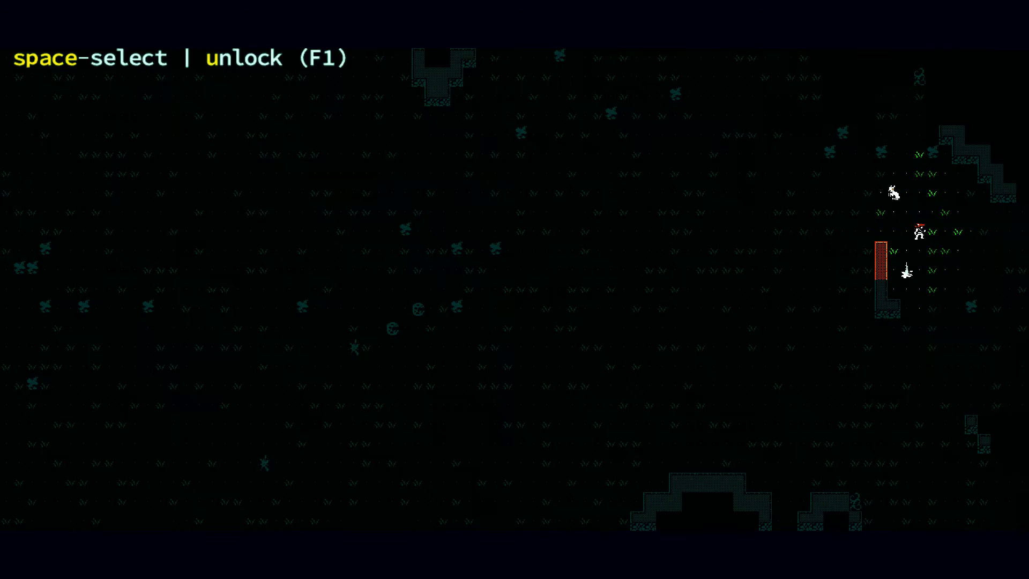
{"action": "key", "text": "space"}
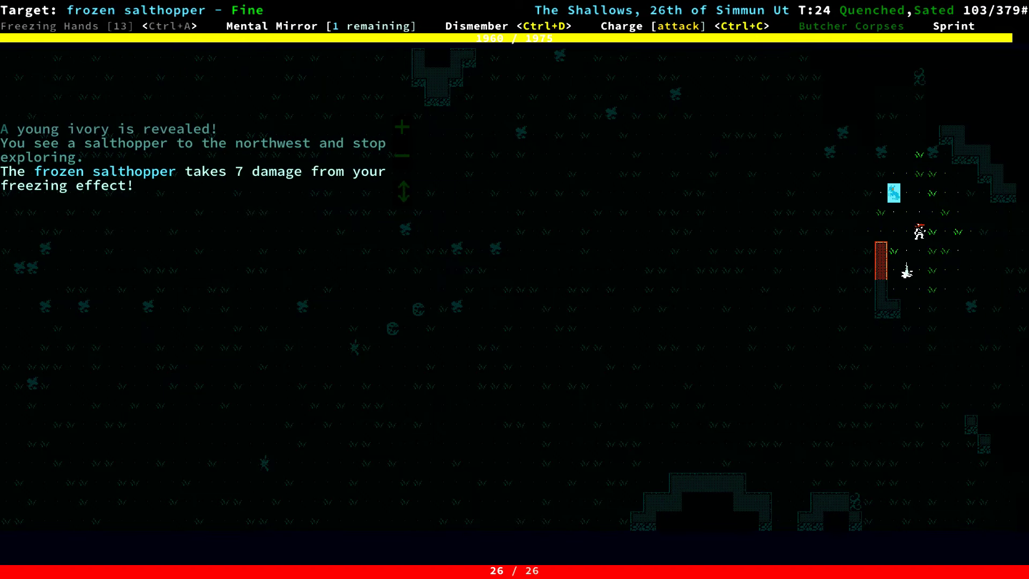
{"action": "key", "text": "KP_7"}
{"action": "key", "text": "KP_7"}
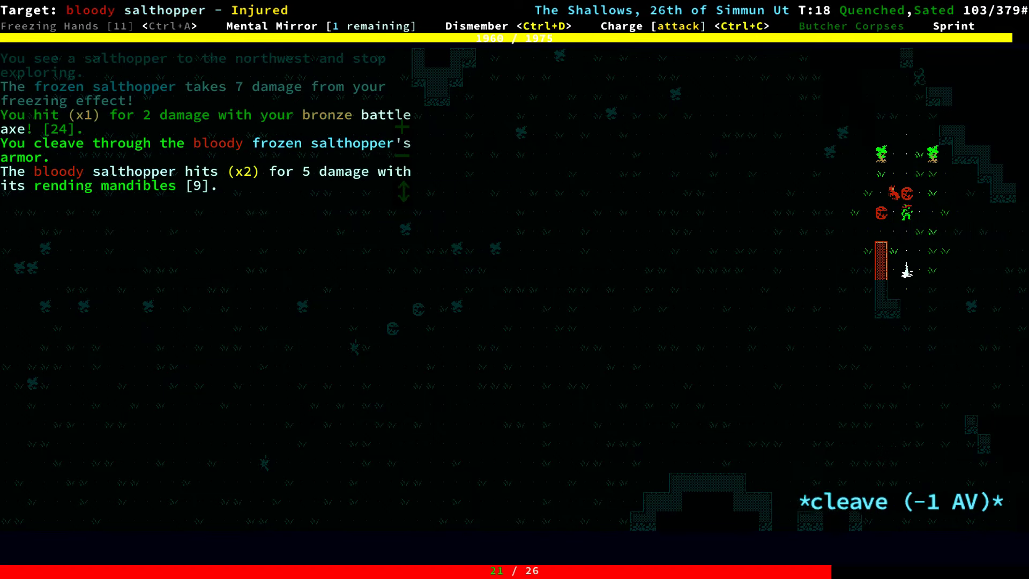
{"action": "key", "text": "l"}
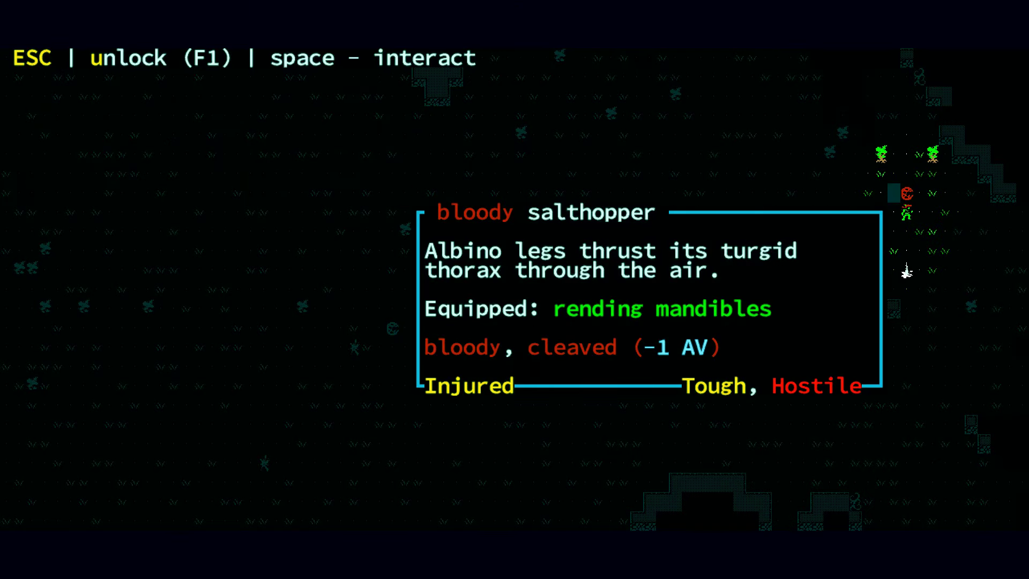
{"action": "key", "text": "Escape"}
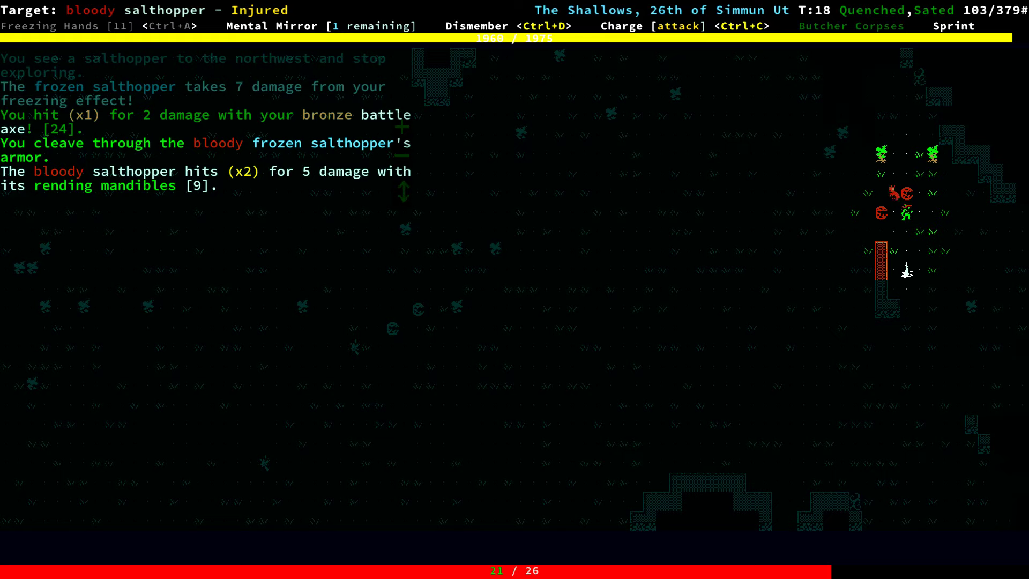
Sprint southeast past the dogthorn tree into the desert canyon and down its western edge
{"action": "key", "text": "ctrl+s"}
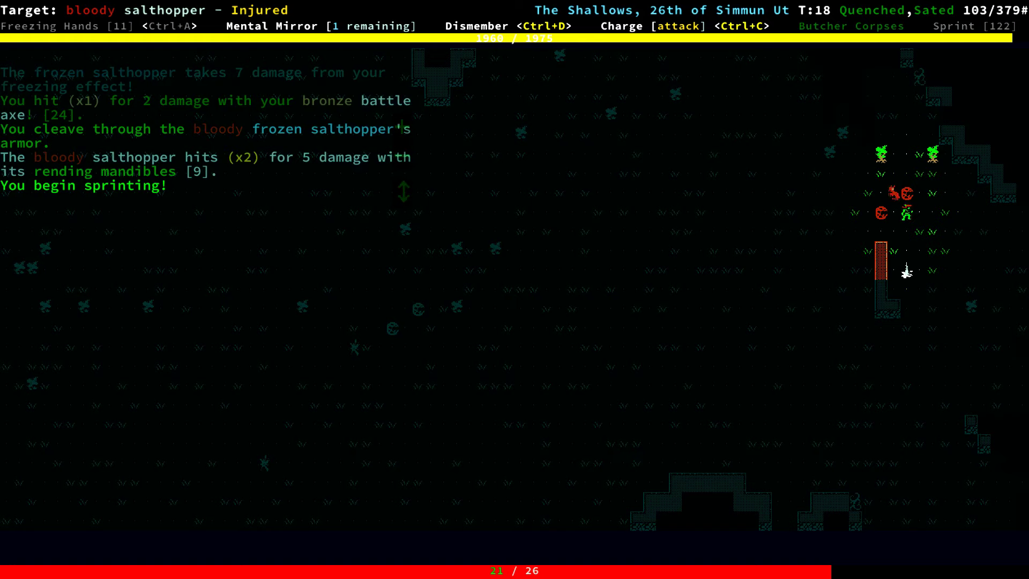
{"action": "key", "text": "KP_3"}
{"action": "key", "text": "KP_3"}
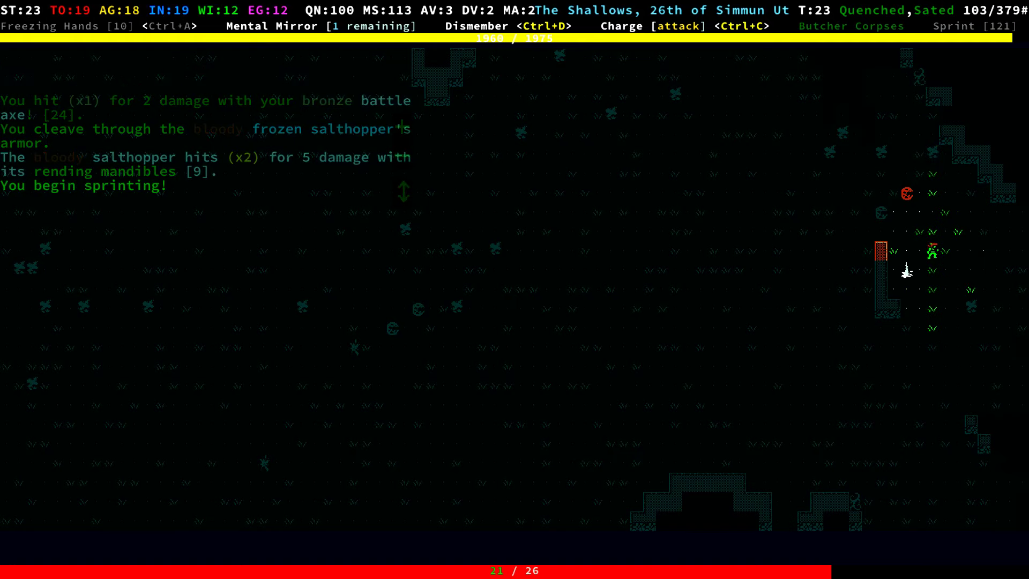
{"action": "key", "text": "KP_3"}
{"action": "key", "text": "KP_3"}
{"action": "key", "text": "KP_3"}
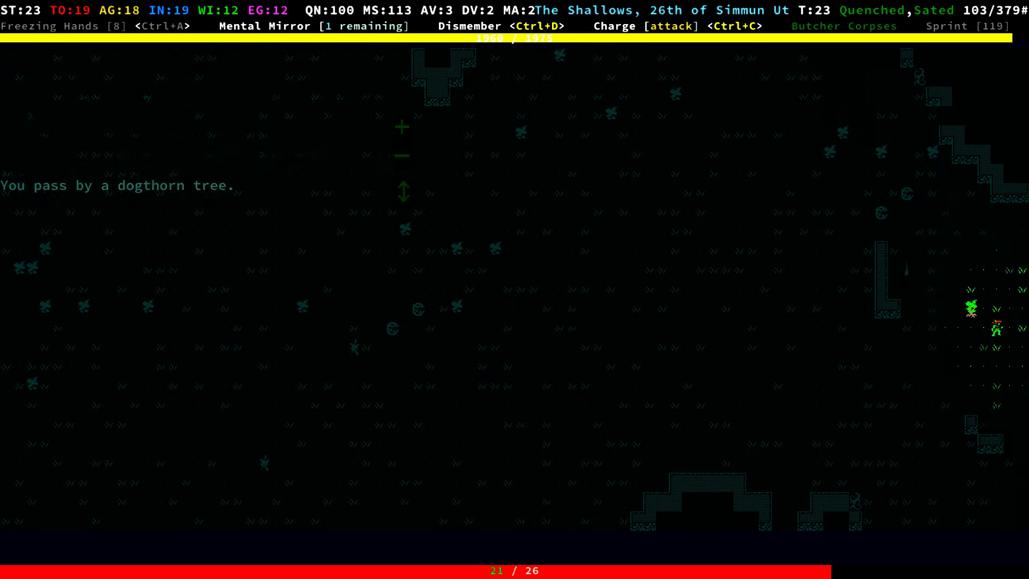
{"action": "key", "text": "KP_3"}
{"action": "key", "text": "KP_6"}
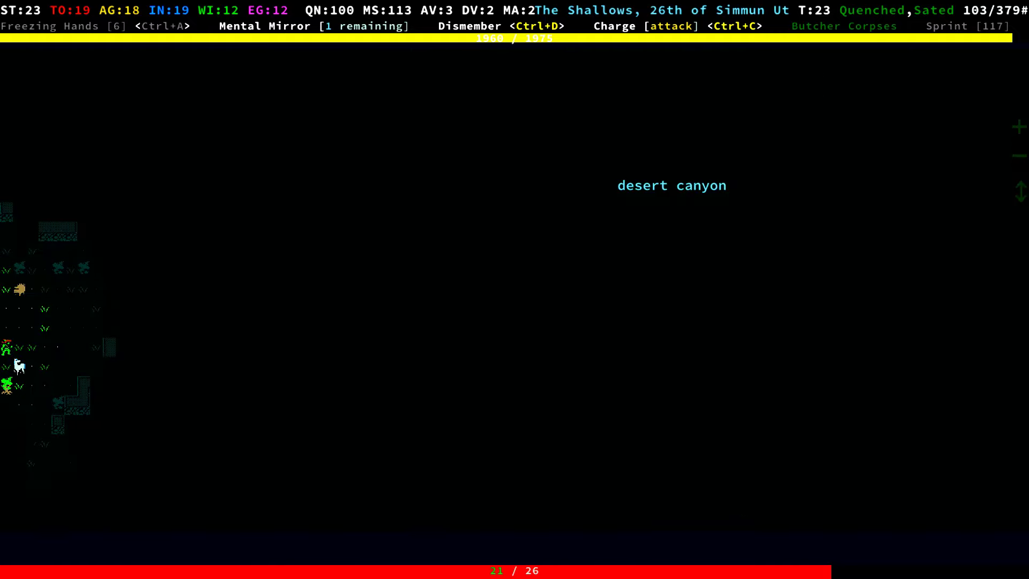
{"action": "key", "text": "KP_2"}
{"action": "key", "text": "KP_2"}
{"action": "key", "text": "KP_2"}
{"action": "key", "text": "KP_3"}
{"action": "key", "text": "KP_2"}
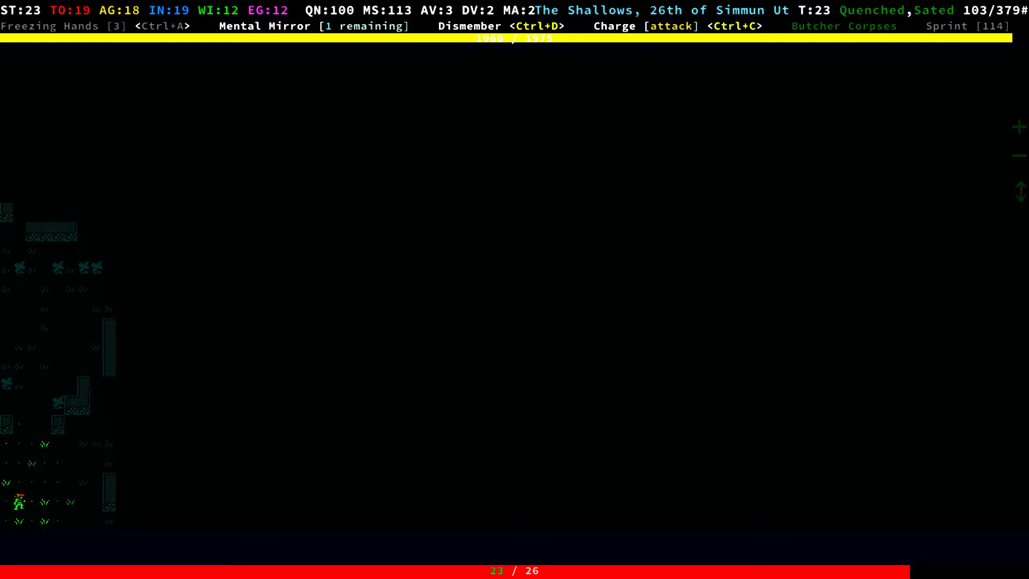
{"action": "key", "text": "KP_2"}
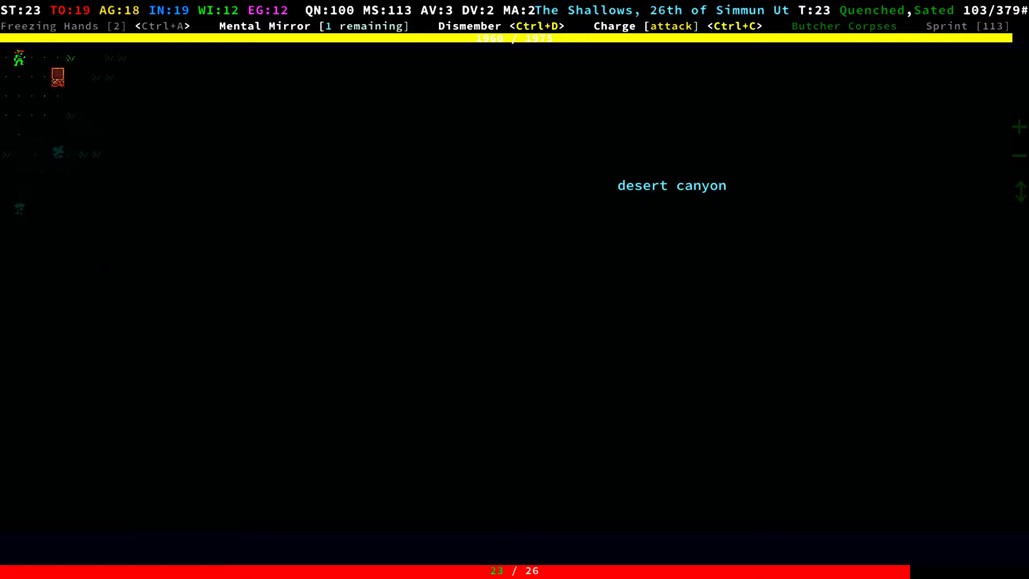
Walk east through the canyon and rest until health is full
{"action": "key", "text": "KP_3"}
{"action": "key", "text": "KP_3"}
{"action": "key", "text": "KP_6"}
{"action": "key", "text": "KP_6"}
{"action": "key", "text": "KP_6"}
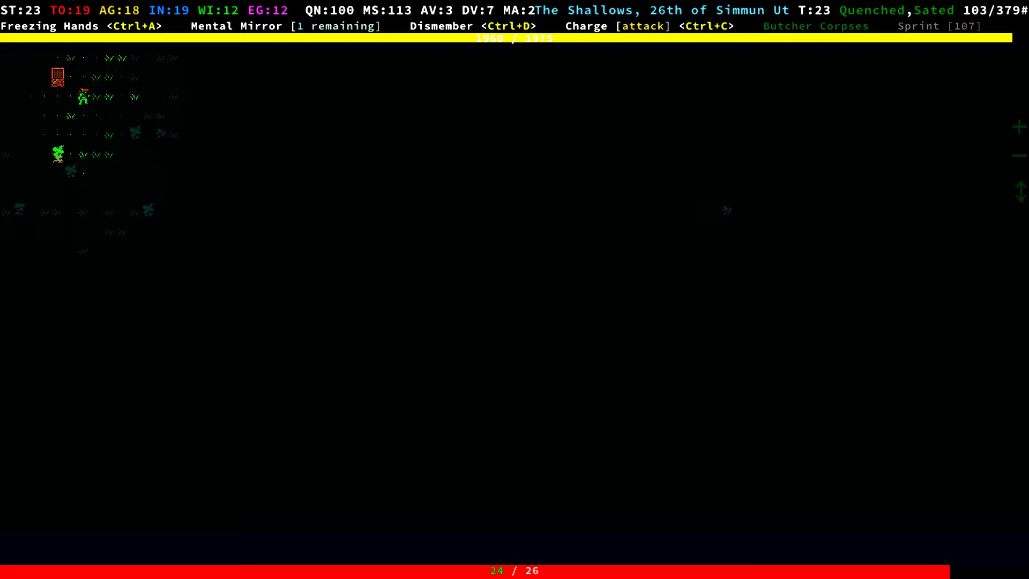
{"action": "key", "text": "KP_5"}
{"action": "key", "text": "shift+z"}
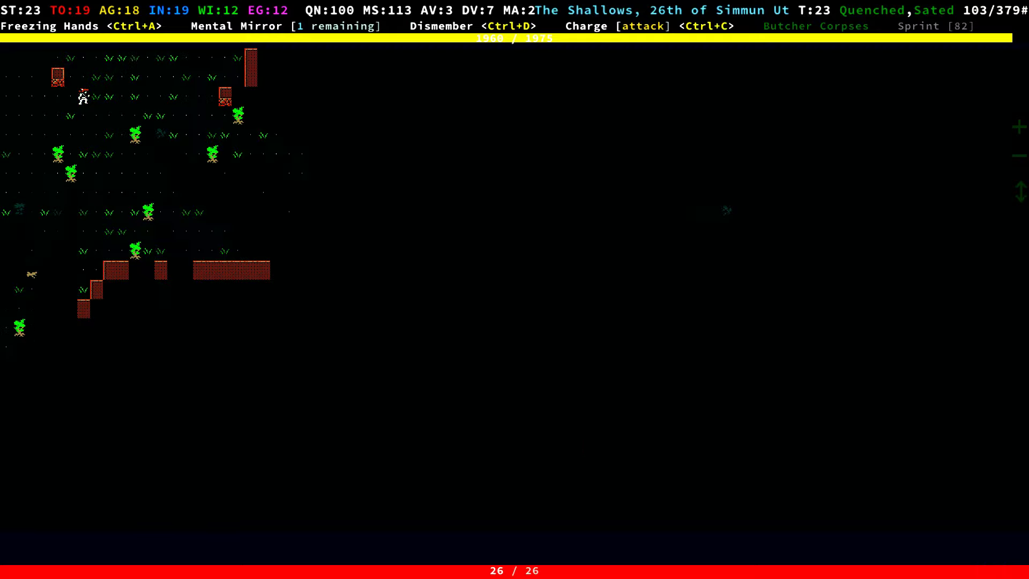
Head northeast to the top of the area, then south into the next area
{"action": "key", "text": "KP_6"}
{"action": "key", "text": "KP_6"}
{"action": "key", "text": "KP_6"}
{"action": "key", "text": "KP_6"}
{"action": "key", "text": "KP_6"}
{"action": "key", "text": "KP_9"}
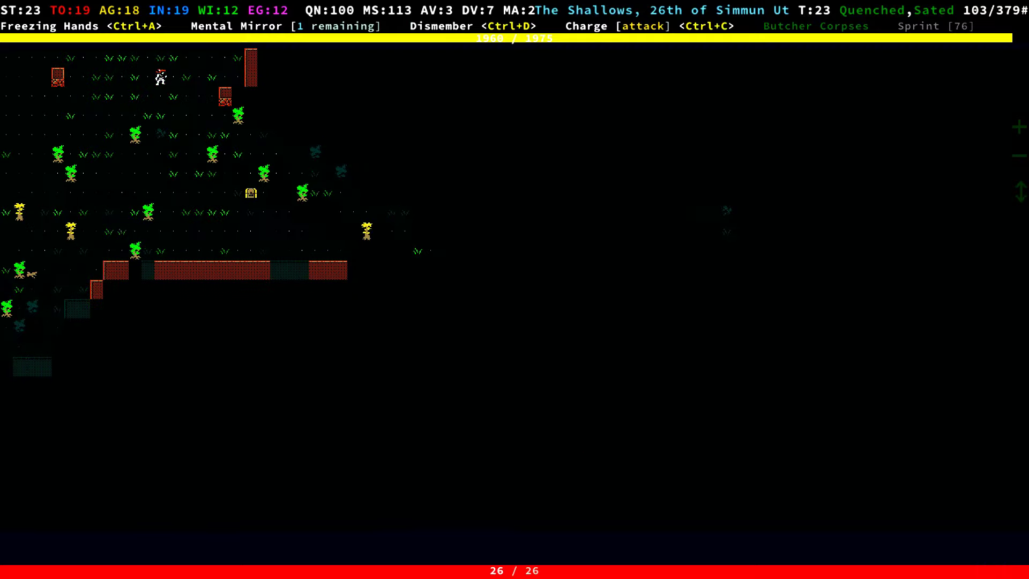
{"action": "key", "text": "KP_9"}
{"action": "key", "text": "KP_9"}
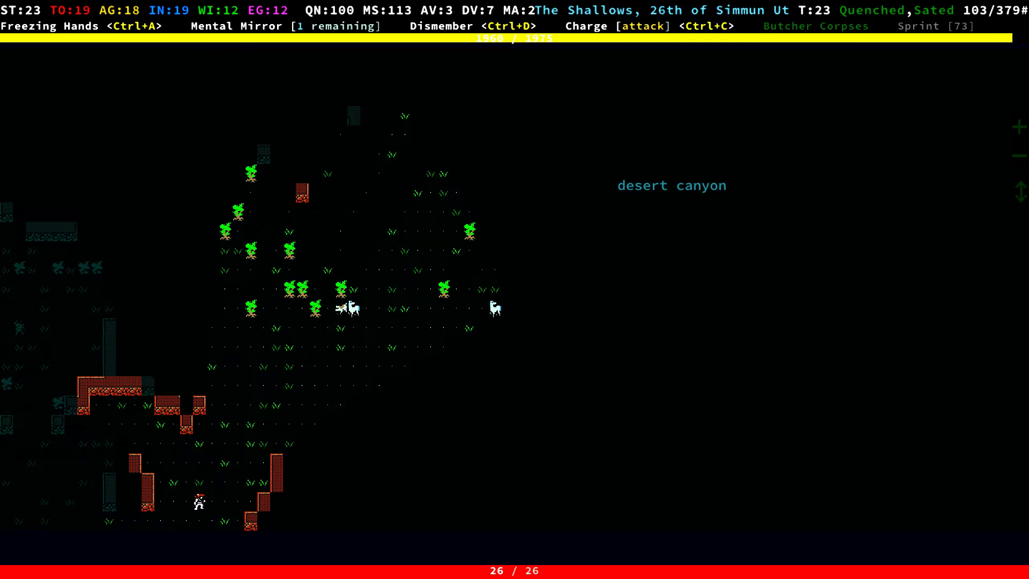
{"action": "key", "text": "KP_1"}
{"action": "key", "text": "KP_2"}
{"action": "key", "text": "KP_2"}
{"action": "key", "text": "KP_3"}
{"action": "key", "text": "KP_3"}
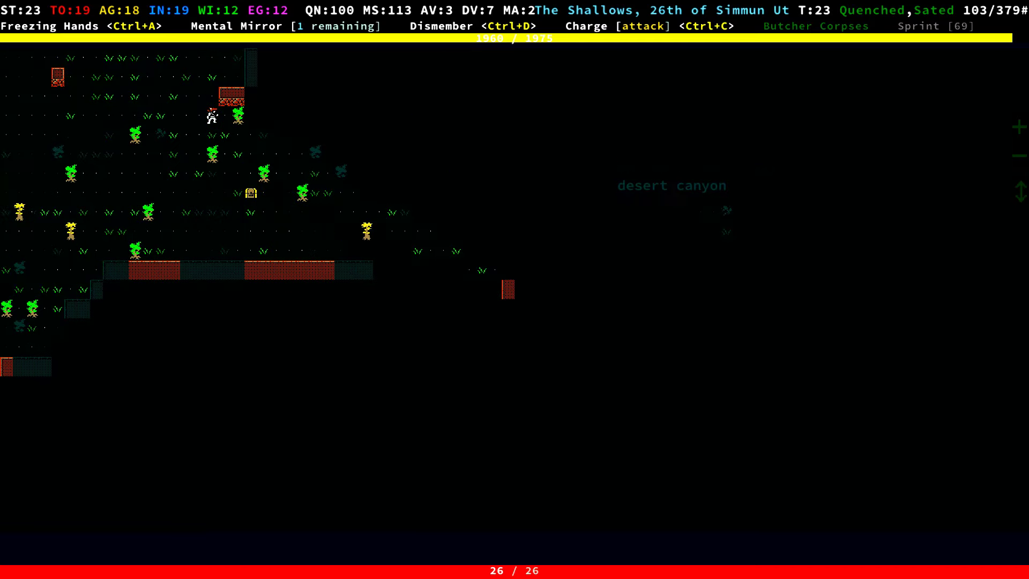
Open the chest, browse the moccasins and torches, and leave without taking anything
{"action": "key", "text": "KP_3"}
{"action": "key", "text": "KP_3"}
{"action": "key", "text": "KP_3"}
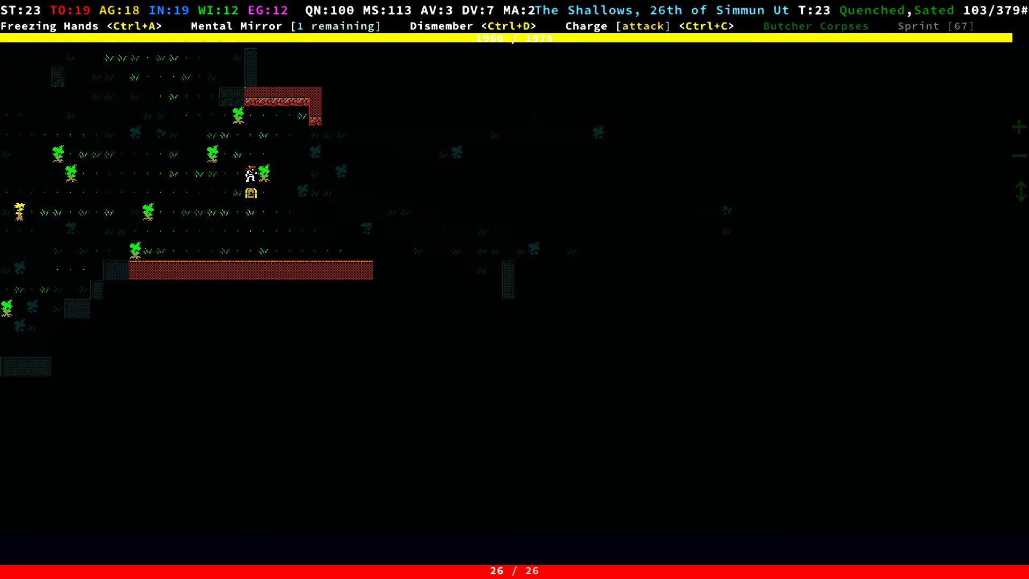
{"action": "key", "text": "KP_2"}
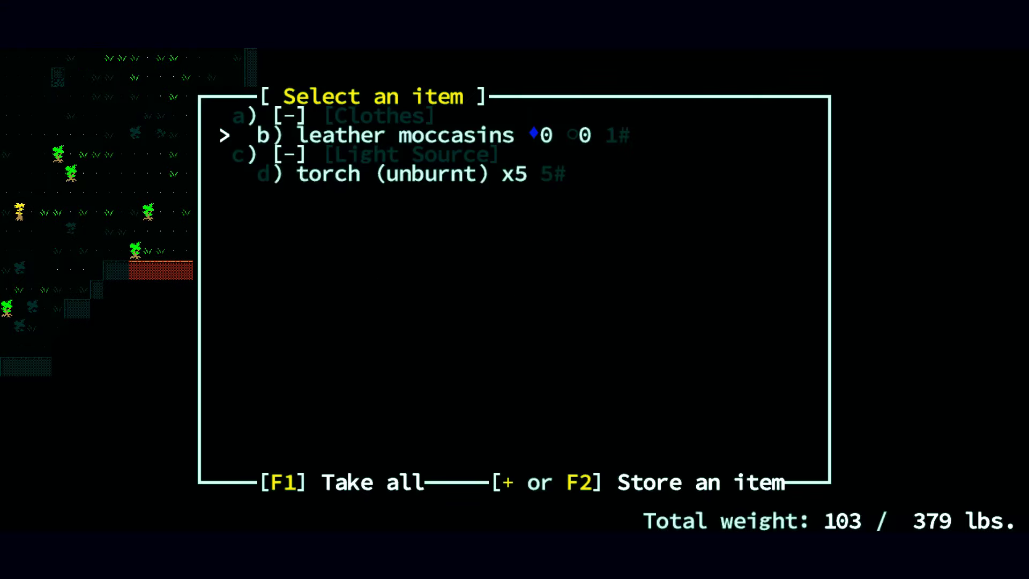
{"action": "key", "text": "Down"}
{"action": "key", "text": "Down"}
{"action": "key", "text": "Escape"}
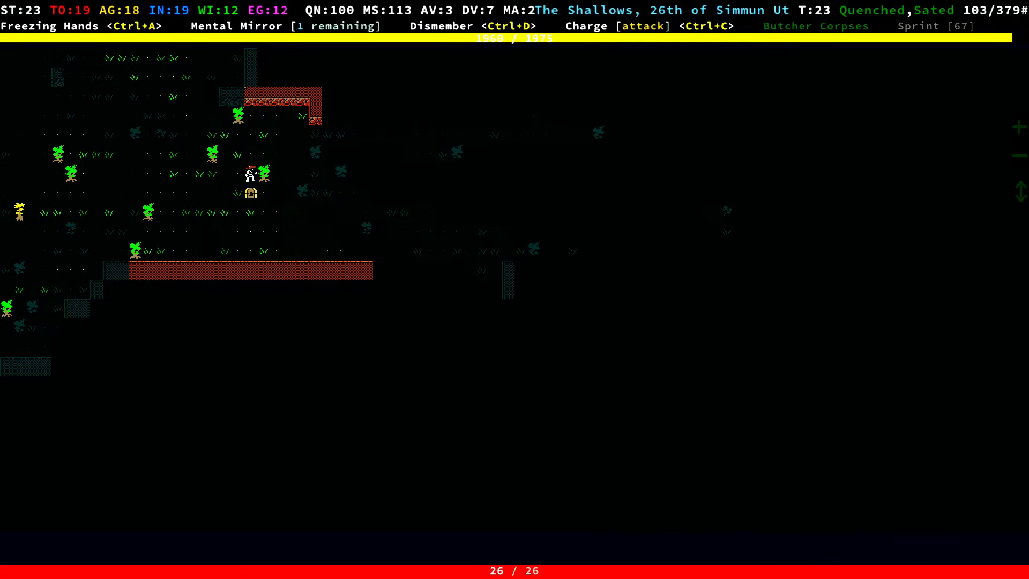
Walk northeast and axe the snapjaw warrior repeatedly
{"action": "key", "text": "KP_9"}
{"action": "key", "text": "KP_6"}
{"action": "key", "text": "KP_6"}
{"action": "key", "text": "KP_9"}
{"action": "key", "text": "KP_6"}
{"action": "key", "text": "KP_6"}
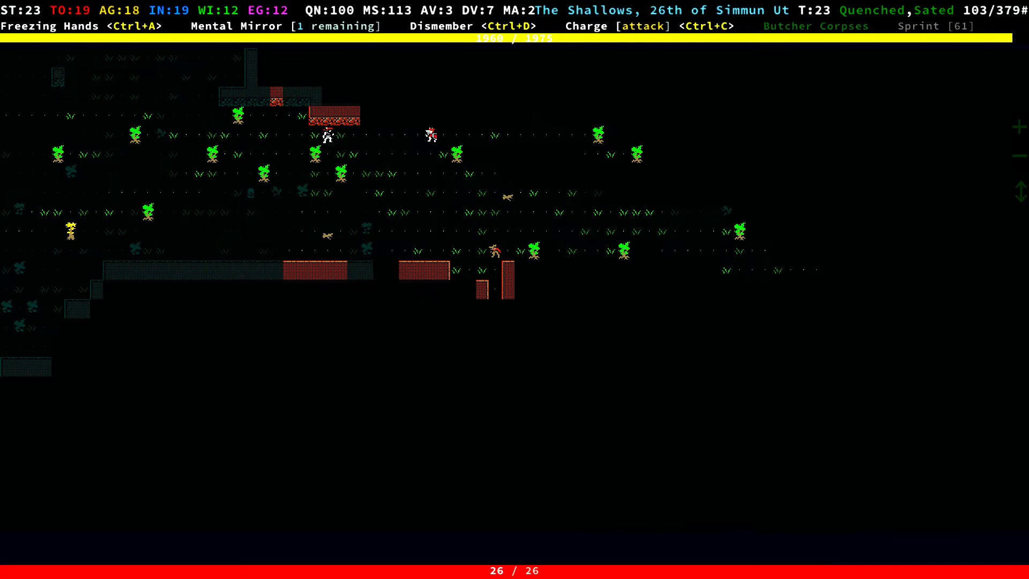
{"action": "key", "text": "KP_6"}
{"action": "key", "text": "KP_6"}
{"action": "key", "text": "KP_6"}
{"action": "key", "text": "KP_6"}
{"action": "key", "text": "KP_6"}
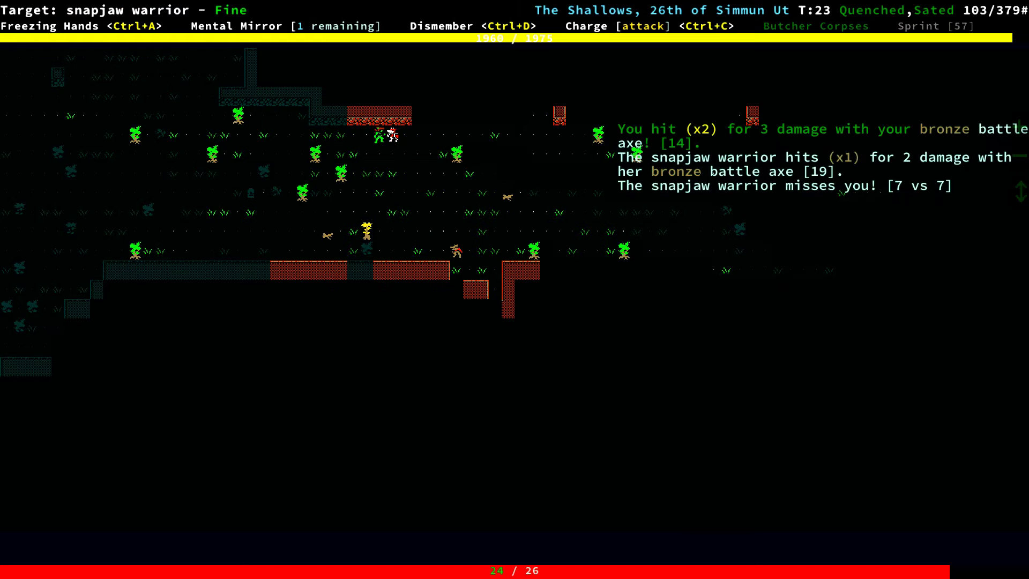
{"action": "key", "text": "KP_6"}
{"action": "key", "text": "KP_6"}
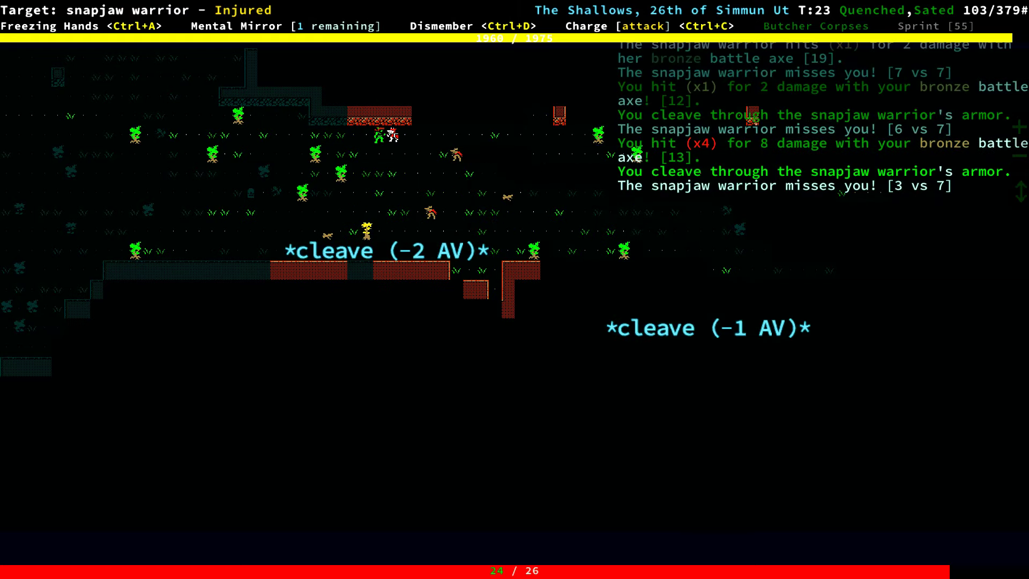
Finish the snapjaw warrior with Freezing Hands and dismiss the level 5 announcement
{"action": "key", "text": "a"}
{"action": "key", "text": "c"}
{"action": "key", "text": "KP_6"}
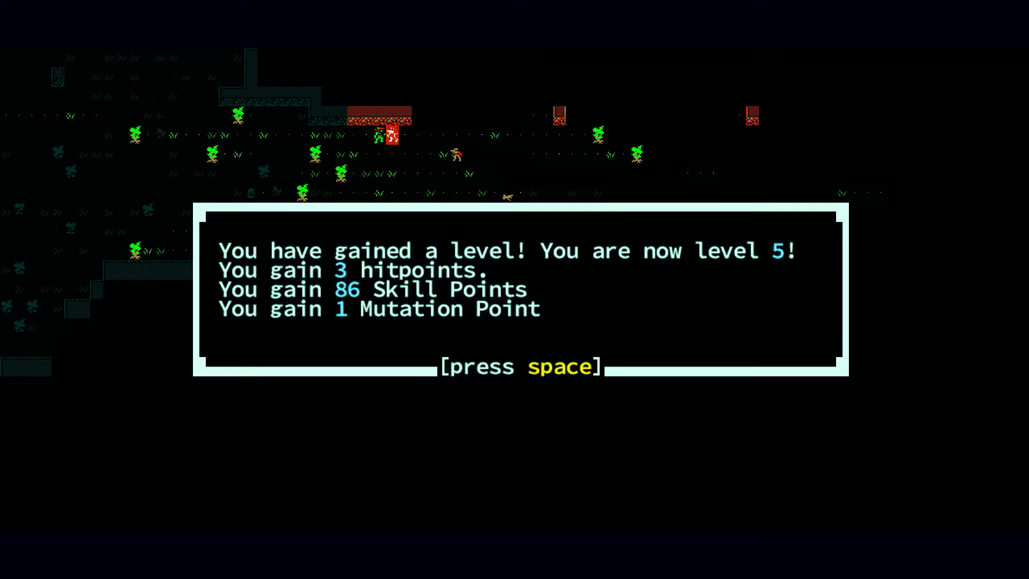
{"action": "key", "text": "space"}
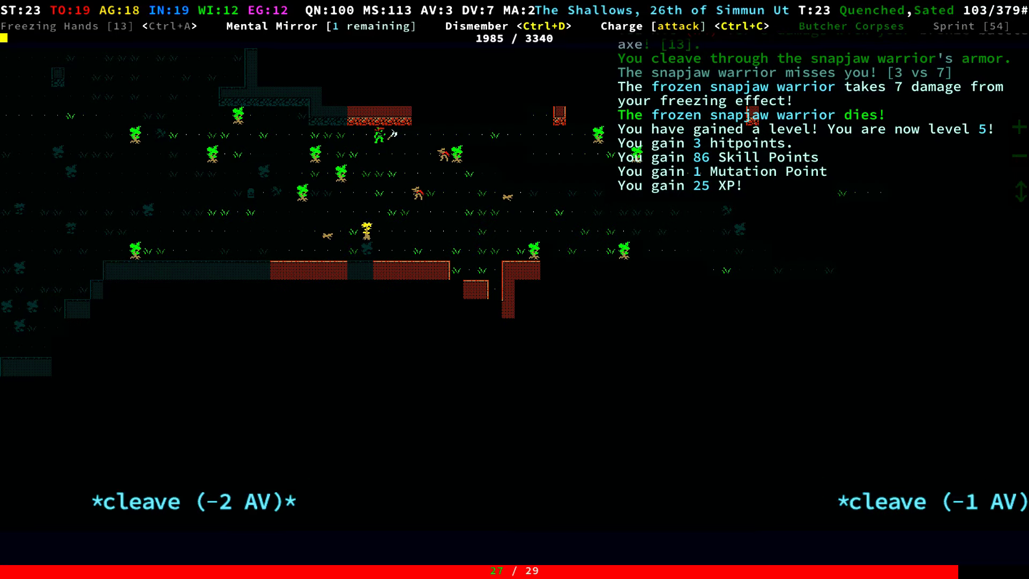
Use the character sheet's mutations list to raise Multiple Legs from level 2 to 3
{"action": "key", "text": "x"}
{"action": "key", "text": "Right"}
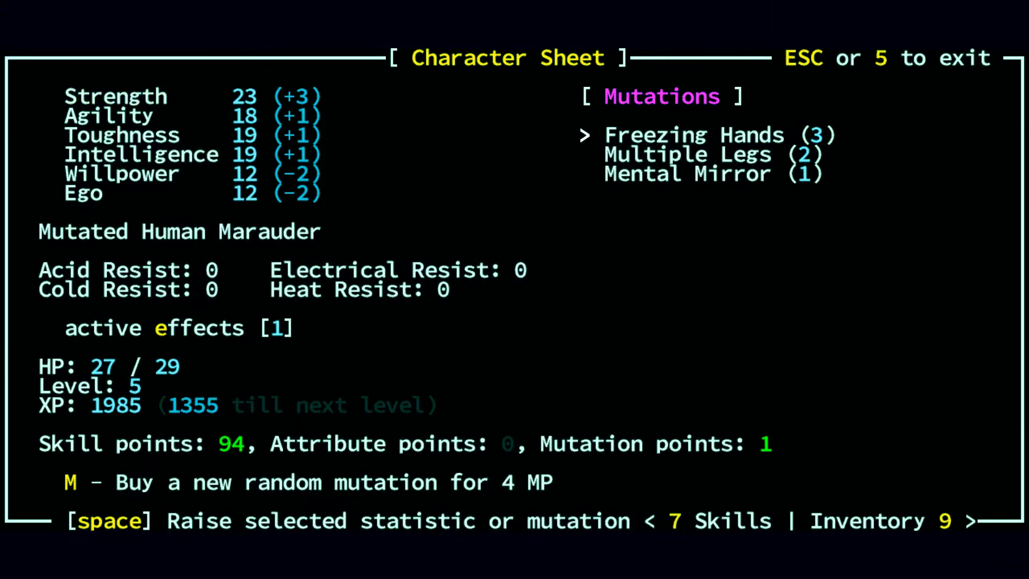
{"action": "key", "text": "Down"}
{"action": "key", "text": "space"}
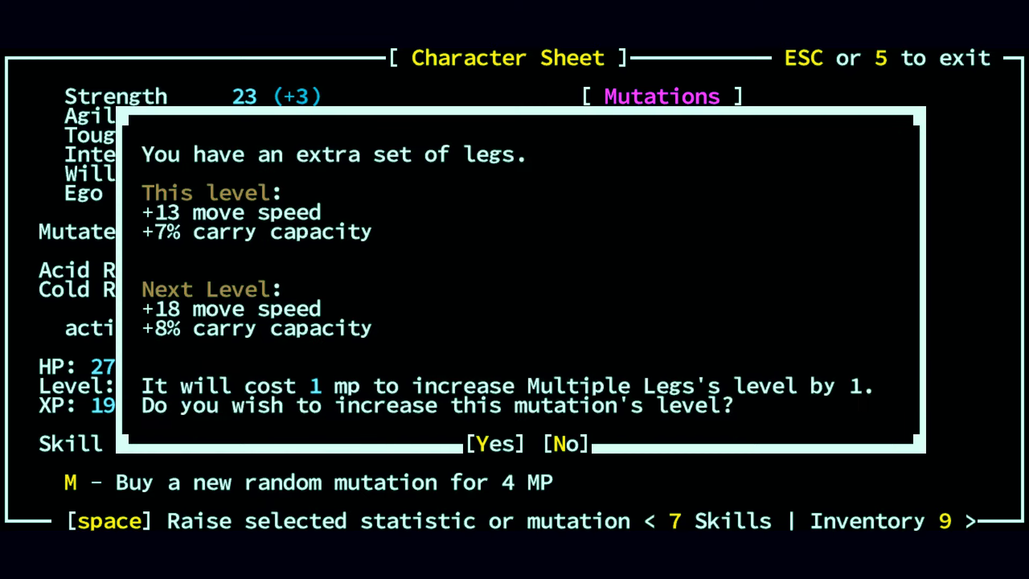
{"action": "key", "text": "y"}
{"action": "key", "text": "space"}
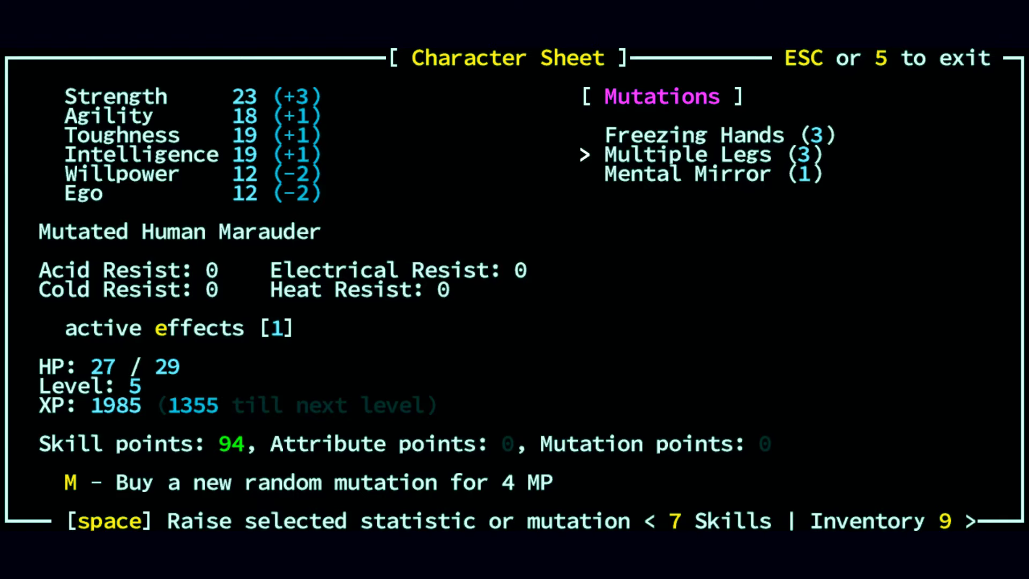
Browse the Axe, Cooking and Gathering, and Tactics skills, reading Hurdle and Juke
{"action": "key", "text": "7"}
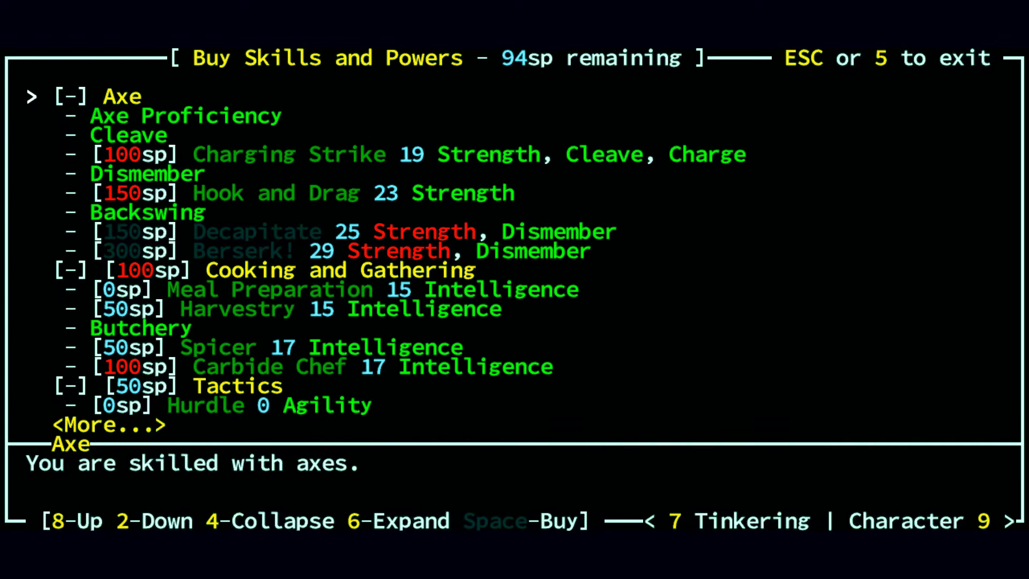
{"action": "key", "text": "Down"}
{"action": "key", "text": "Down"}
{"action": "key", "text": "Down"}
{"action": "key", "text": "Down"}
{"action": "key", "text": "Down"}
{"action": "key", "text": "Down"}
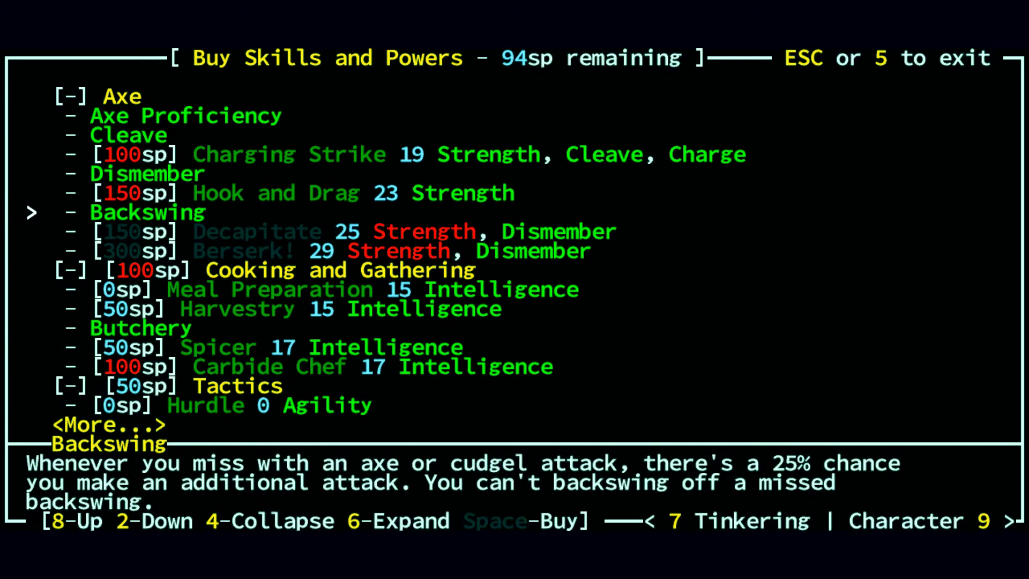
{"action": "key", "text": "Down"}
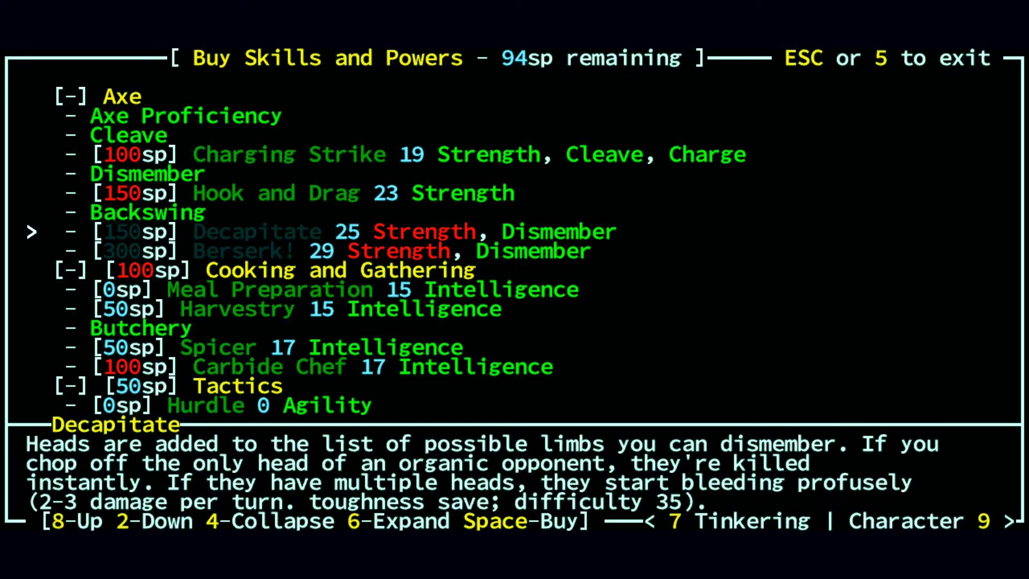
{"action": "key", "text": "Down"}
{"action": "key", "text": "Down"}
{"action": "key", "text": "Down"}
{"action": "key", "text": "Down"}
{"action": "key", "text": "Down"}
{"action": "key", "text": "Down"}
{"action": "key", "text": "Down"}
{"action": "key", "text": "Down"}
{"action": "key", "text": "Down"}
{"action": "key", "text": "Down"}
{"action": "key", "text": "Down"}
{"action": "key", "text": "Down"}
{"action": "key", "text": "Down"}
{"action": "key", "text": "Up"}
{"action": "key", "text": "Up"}
{"action": "key", "text": "Up"}
{"action": "key", "text": "Up"}
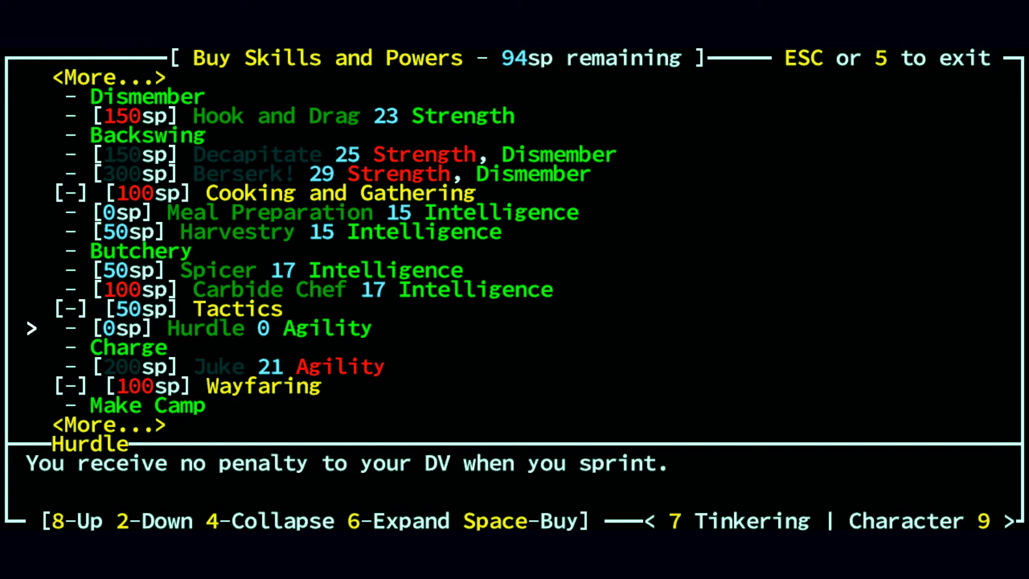
{"action": "key", "text": "Down"}
{"action": "key", "text": "Down"}
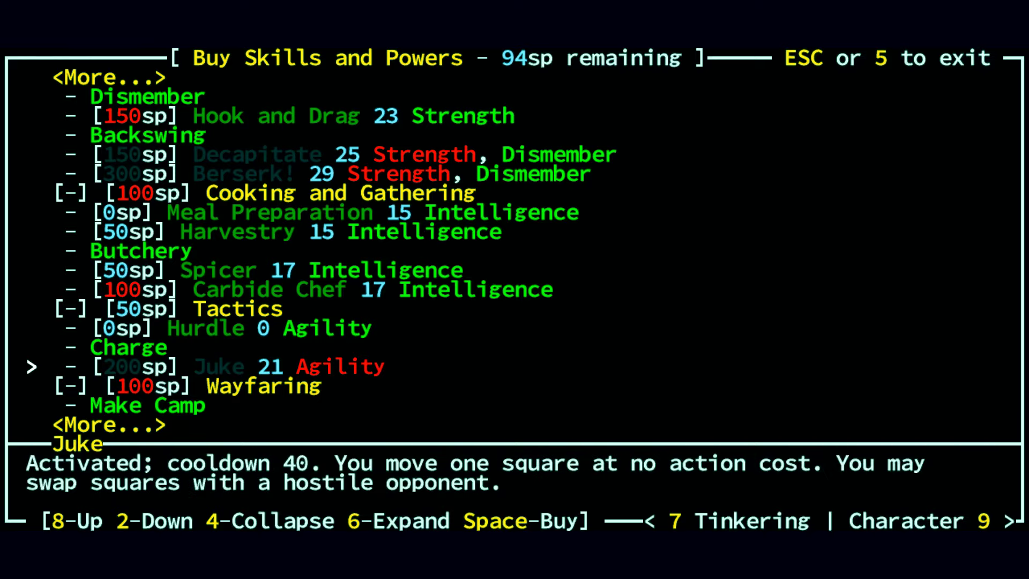
Browse Wayfaring, Acrobatics, Tinkering and Short Blade skills, then return to the map
{"action": "key", "text": "Down"}
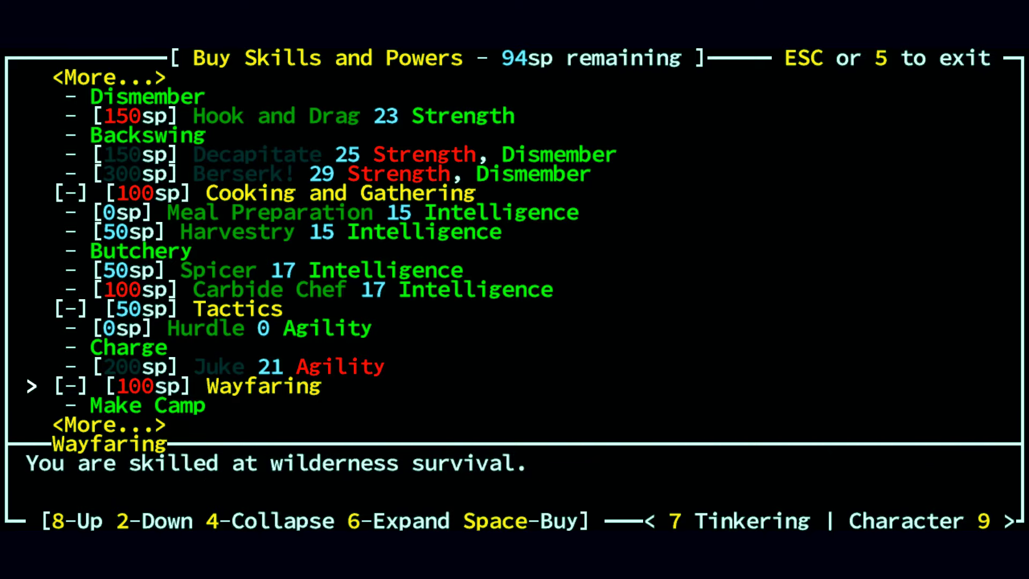
{"action": "key", "text": "Down"}
{"action": "key", "text": "Down"}
{"action": "key", "text": "Down"}
{"action": "key", "text": "Down"}
{"action": "key", "text": "Down"}
{"action": "key", "text": "Down"}
{"action": "key", "text": "Down"}
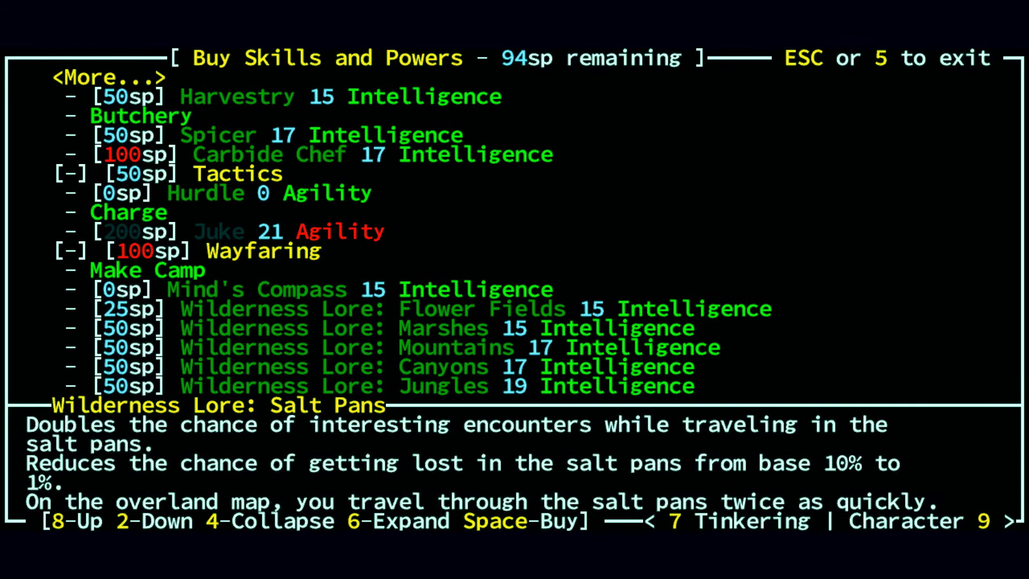
{"action": "key", "text": "Down"}
{"action": "key", "text": "Down"}
{"action": "key", "text": "Down"}
{"action": "key", "text": "Down"}
{"action": "key", "text": "Down"}
{"action": "key", "text": "Down"}
{"action": "key", "text": "Down"}
{"action": "key", "text": "Down"}
{"action": "key", "text": "Down"}
{"action": "key", "text": "Down"}
{"action": "key", "text": "Up"}
{"action": "key", "text": "Up"}
{"action": "key", "text": "Up"}
{"action": "key", "text": "Up"}
{"action": "key", "text": "Up"}
{"action": "key", "text": "Up"}
{"action": "key", "text": "Up"}
{"action": "key", "text": "Up"}
{"action": "key", "text": "Right"}
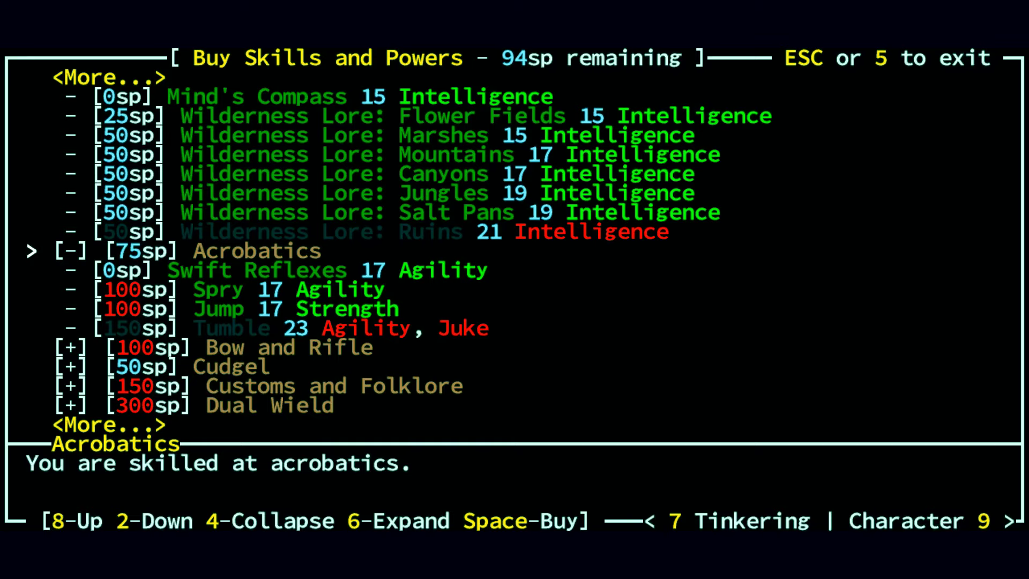
{"action": "key", "text": "Left"}
{"action": "key", "text": "Down"}
{"action": "key", "text": "Down"}
{"action": "key", "text": "Down"}
{"action": "key", "text": "Down"}
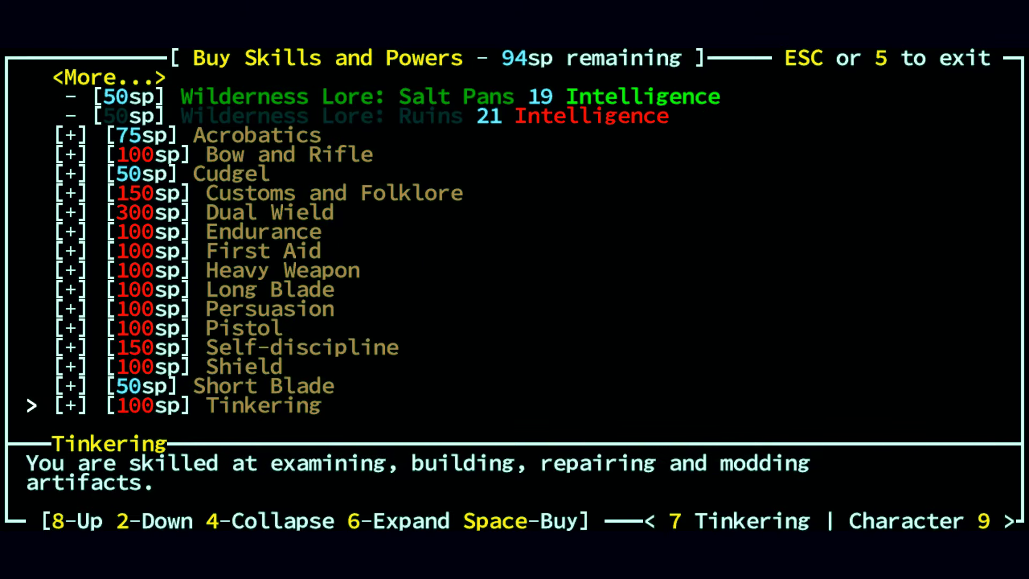
{"action": "key", "text": "Up"}
{"action": "key", "text": "Up"}
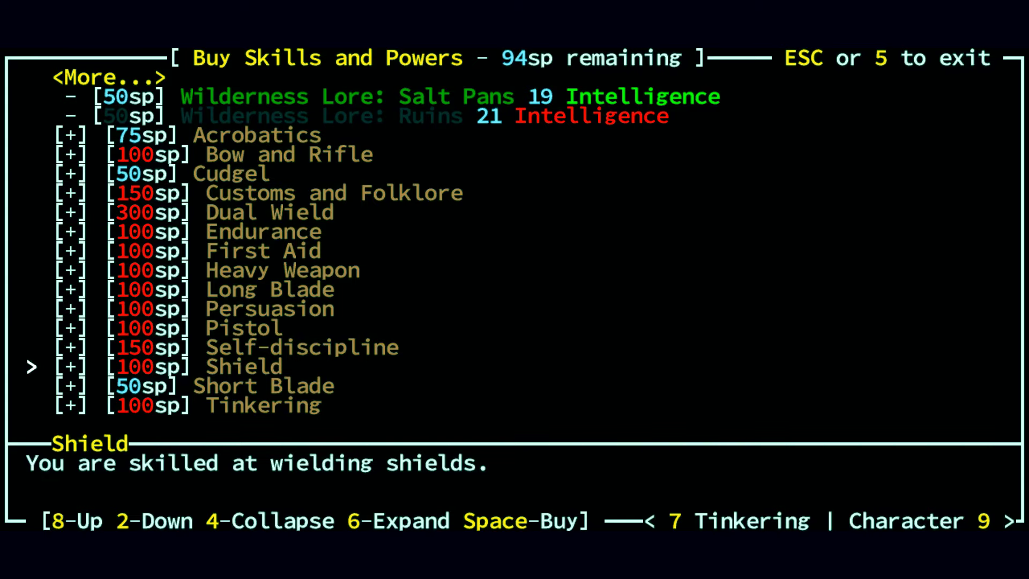
{"action": "key", "text": "Escape"}
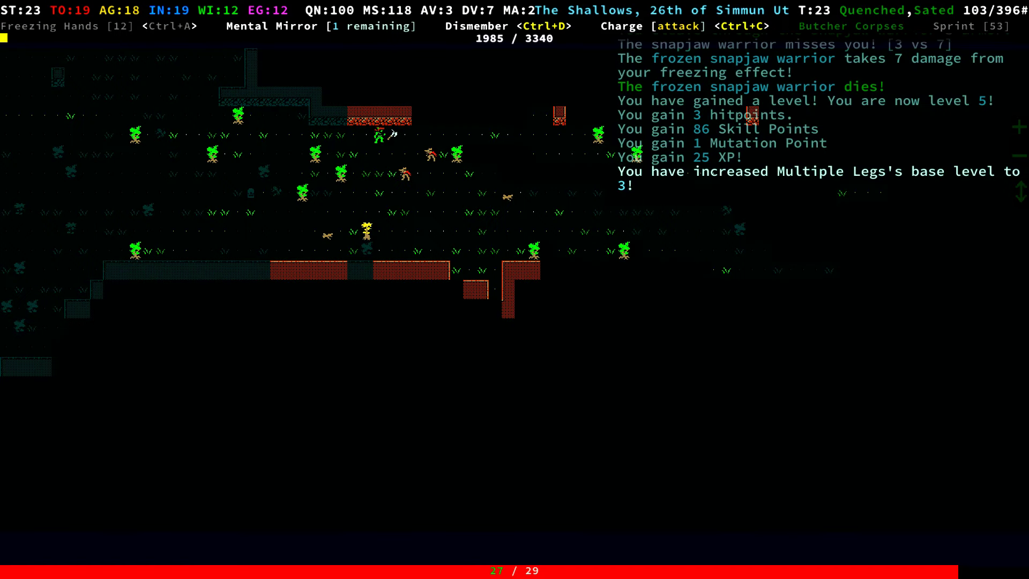
Axe both snapjaw scavengers to death, then walk west toward the salthopper
{"action": "key", "text": "KP_3"}
{"action": "key", "text": "KP_3"}
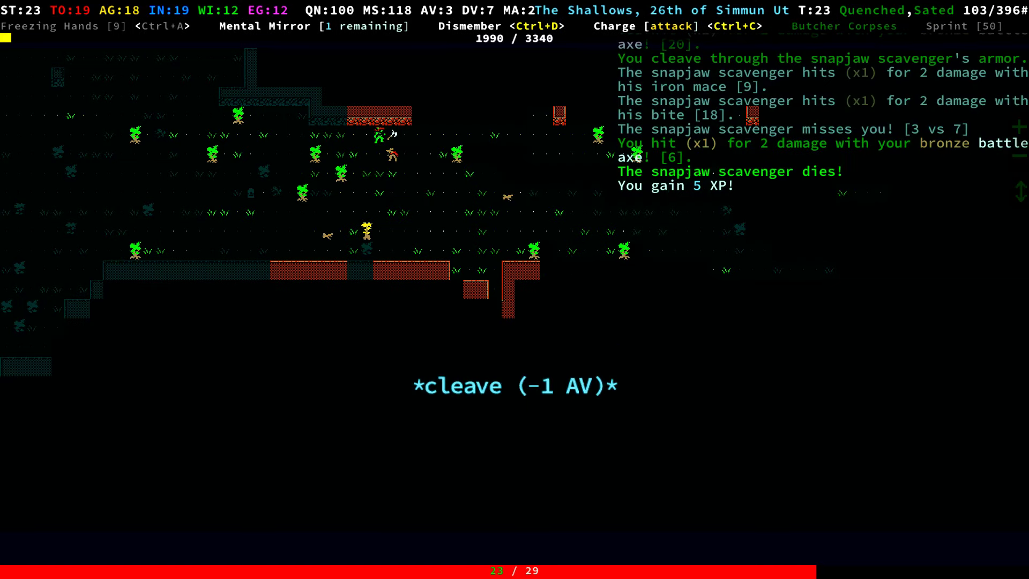
{"action": "key", "text": "KP_3"}
{"action": "key", "text": "KP_3"}
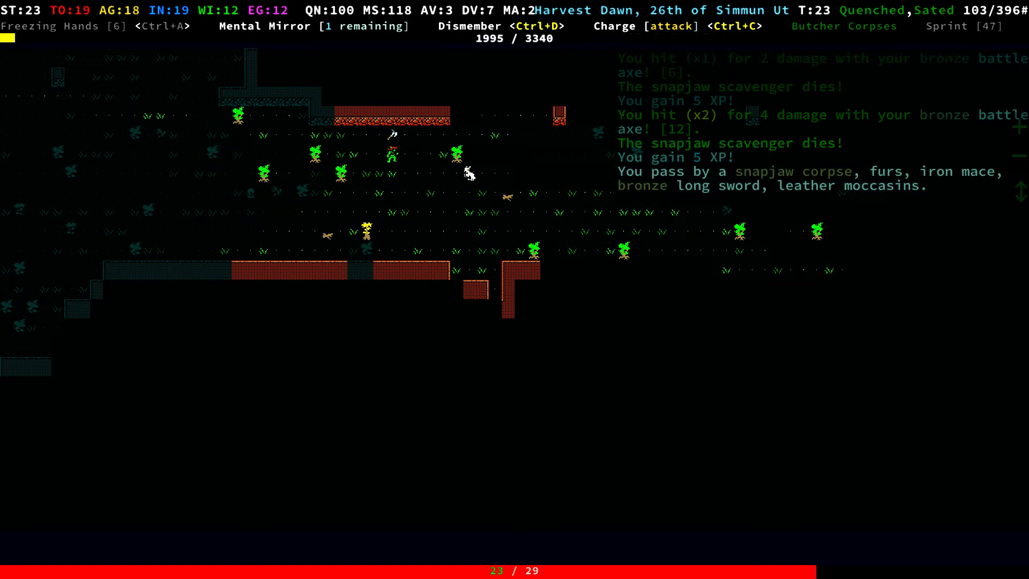
{"action": "key", "text": "KP_4"}
{"action": "key", "text": "KP_4"}
{"action": "key", "text": "KP_4"}
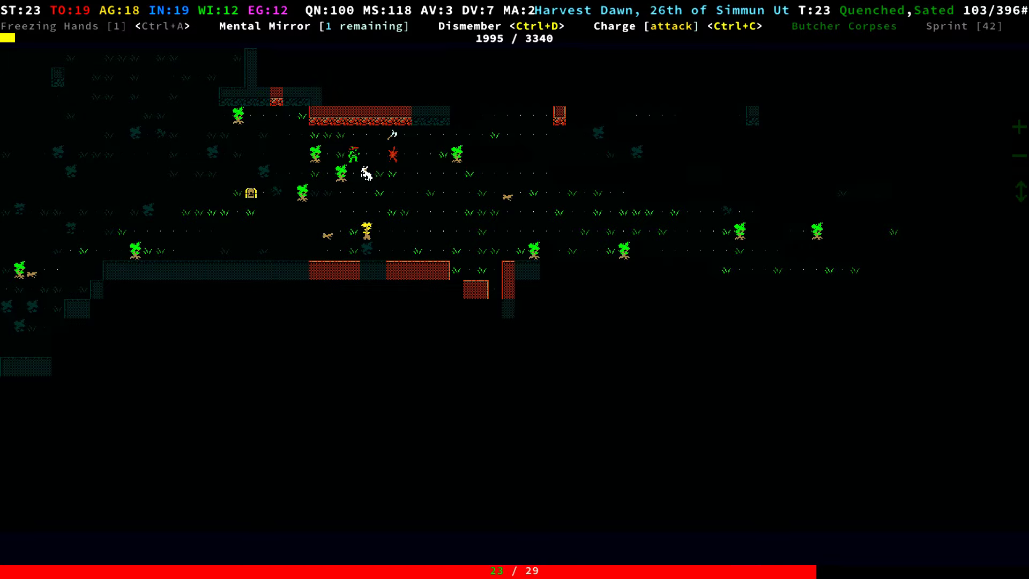
{"action": "key", "text": "Left"}
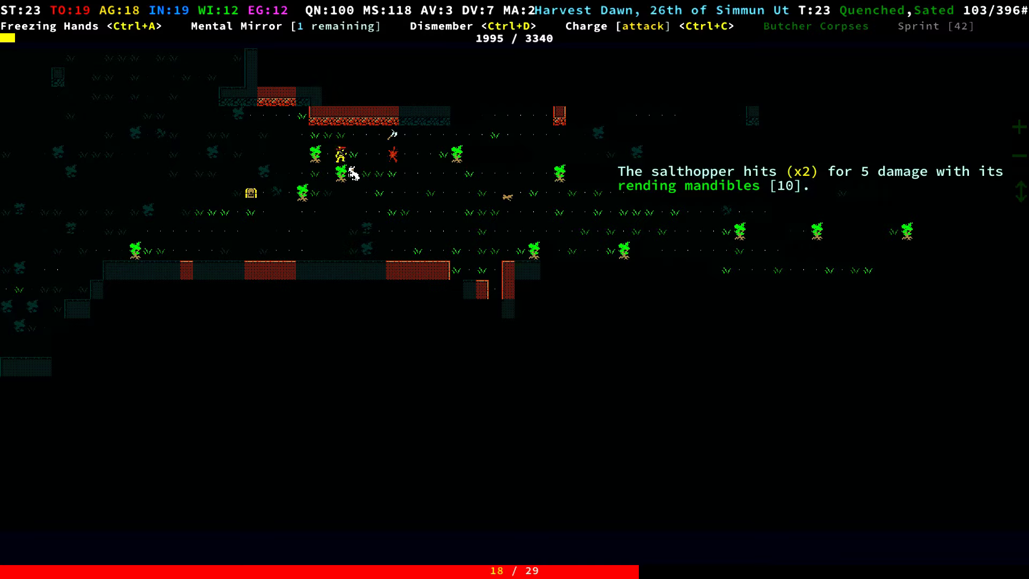
Read the salthopper's description, then strike it with Dismember (Ctrl+D)
{"action": "key", "text": "l"}
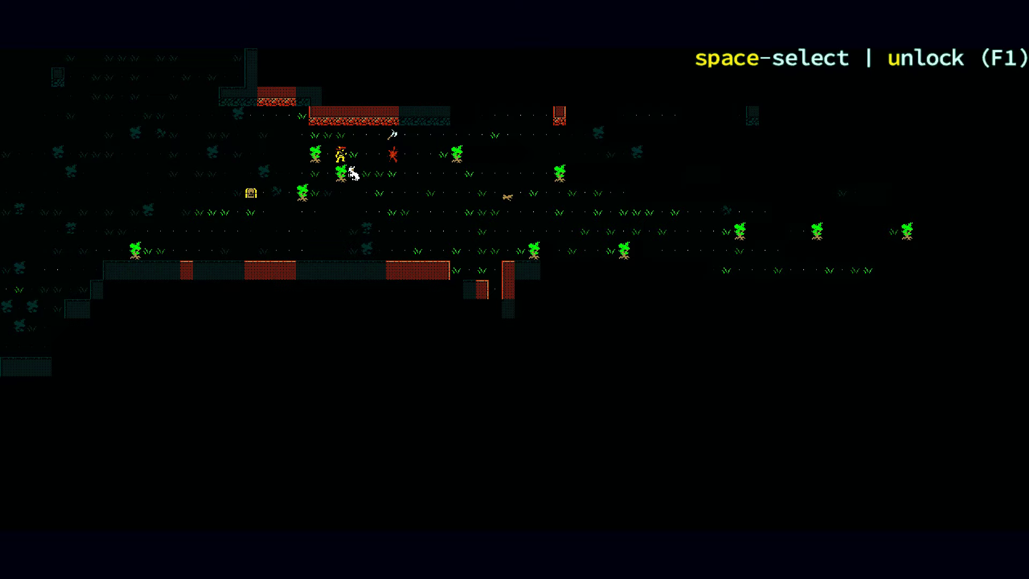
{"action": "key", "text": "Escape"}
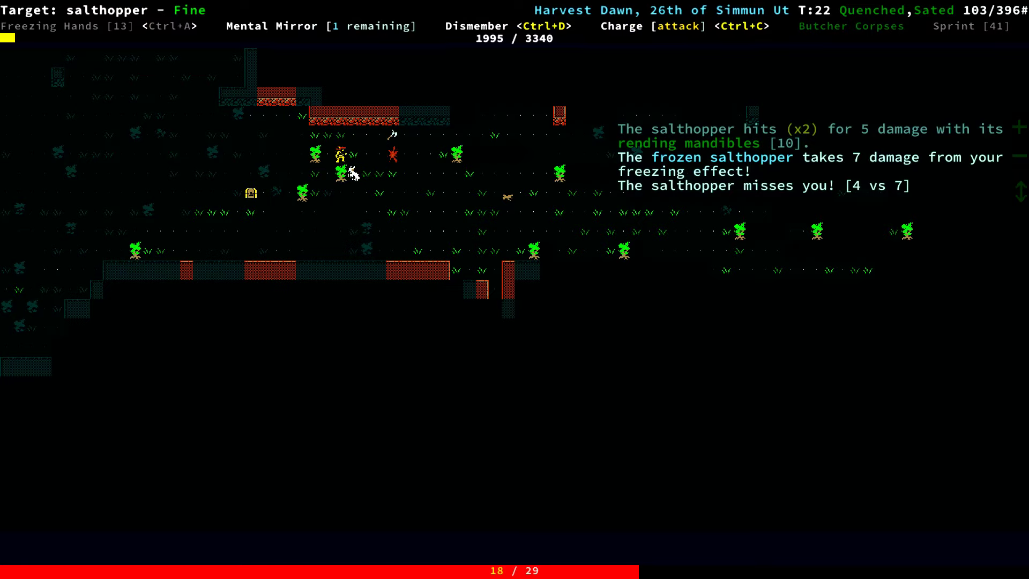
{"action": "key", "text": "l"}
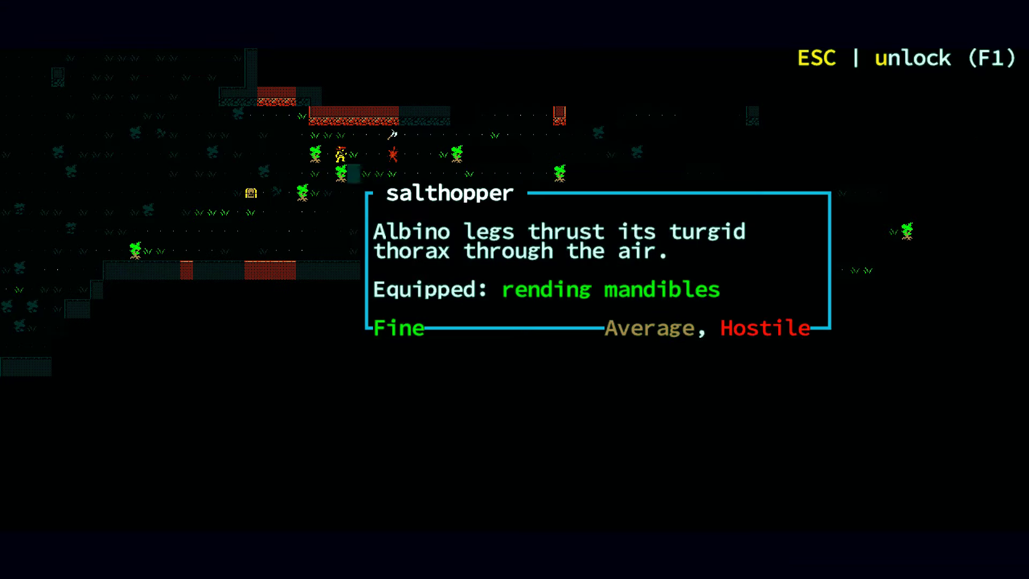
{"action": "key", "text": "Escape"}
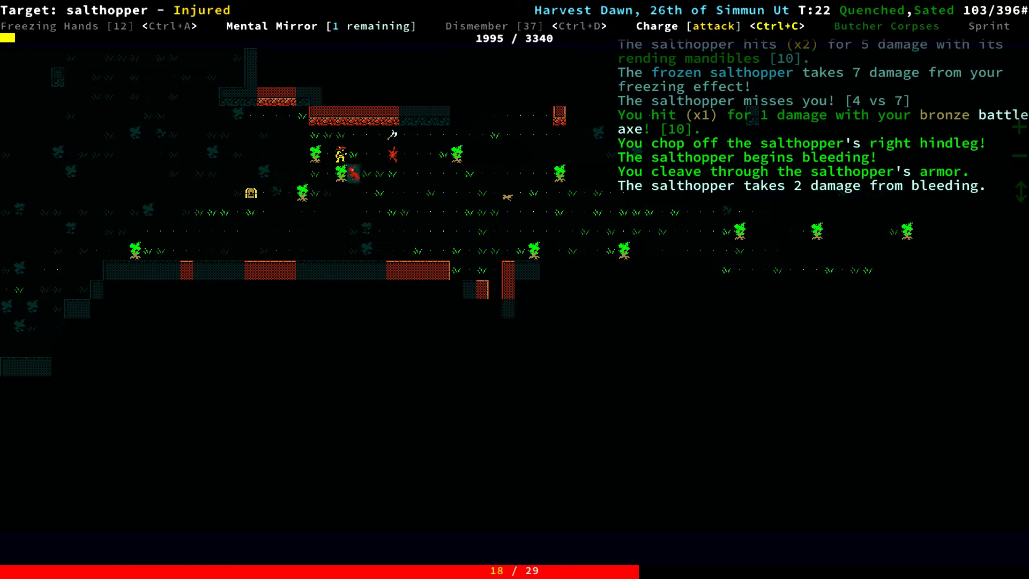
{"action": "key", "text": "ctrl+d"}
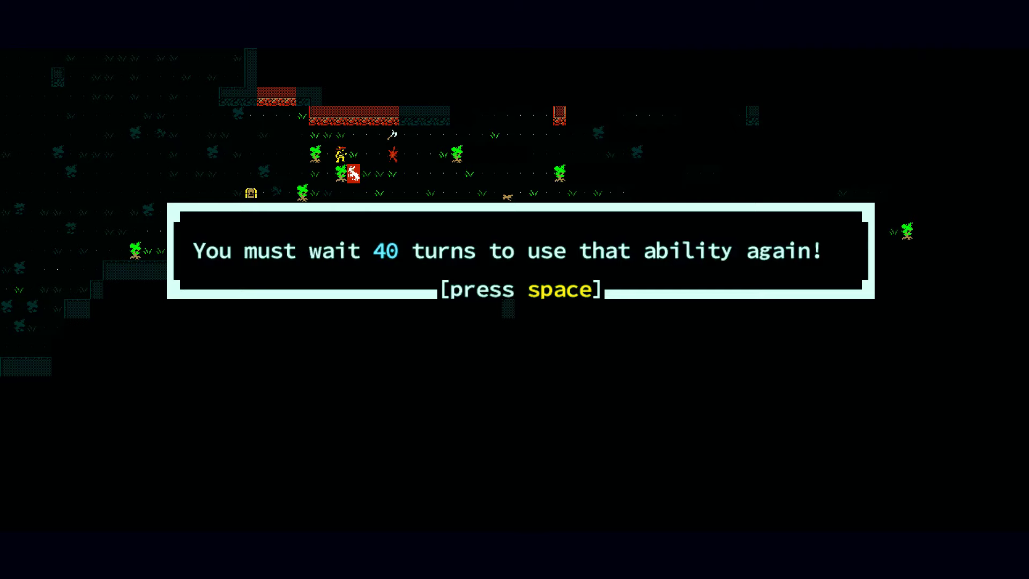
Dismiss the cooldown warning and retreat west while the salthopper bleeds out for 225 XP
{"action": "key", "text": "space"}
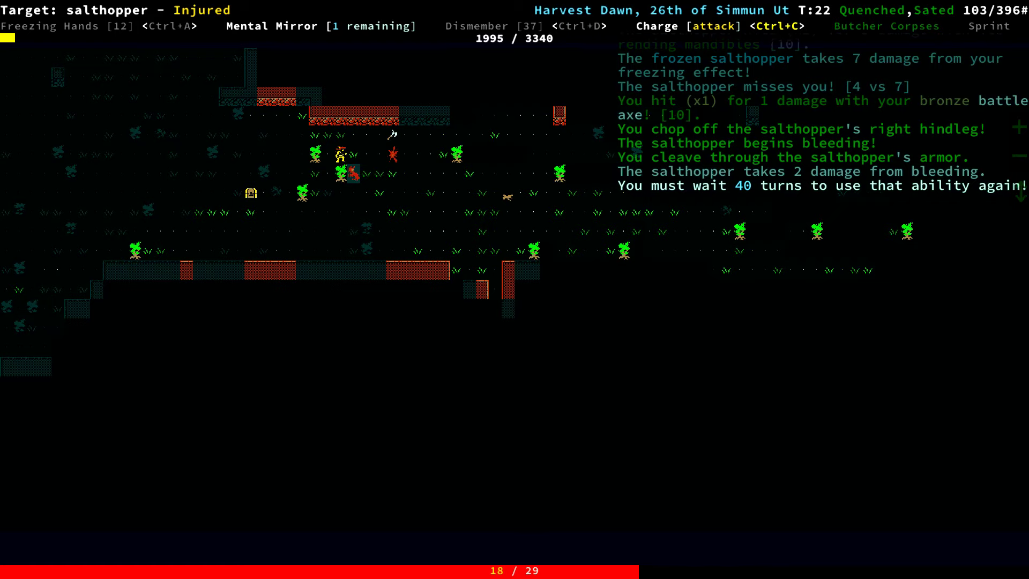
{"action": "key", "text": "KP_4"}
{"action": "key", "text": "KP_7"}
{"action": "key", "text": "KP_4"}
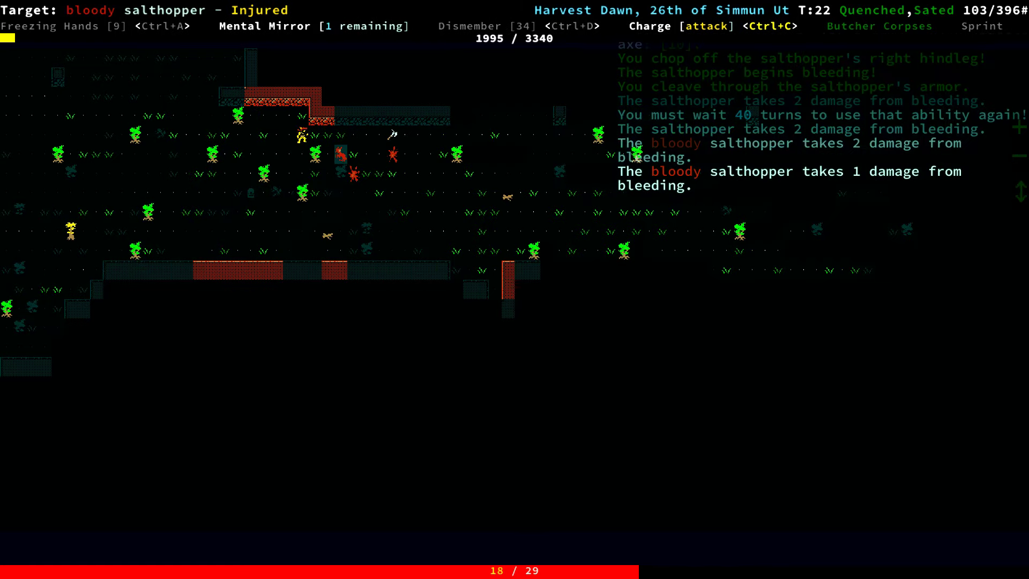
{"action": "key", "text": "KP_4"}
{"action": "key", "text": "KP_4"}
{"action": "key", "text": "KP_4"}
{"action": "key", "text": "KP_4"}
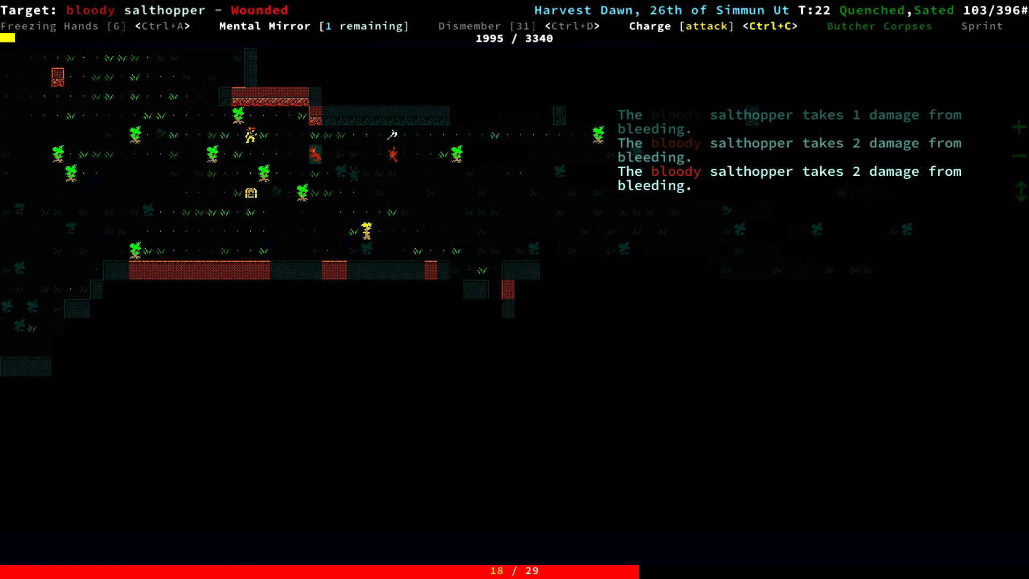
{"action": "key", "text": "KP_4"}
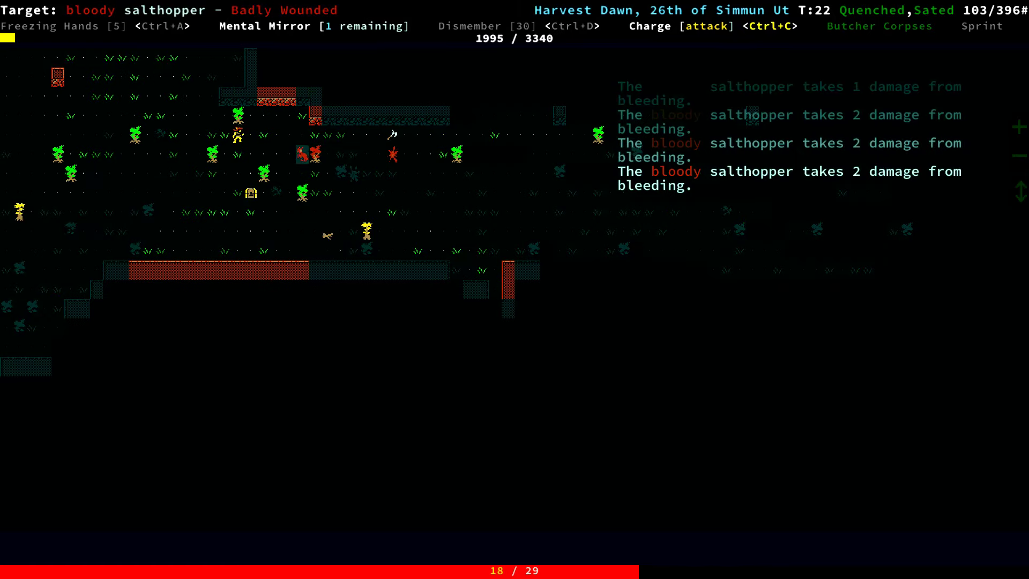
{"action": "key", "text": "KP_4"}
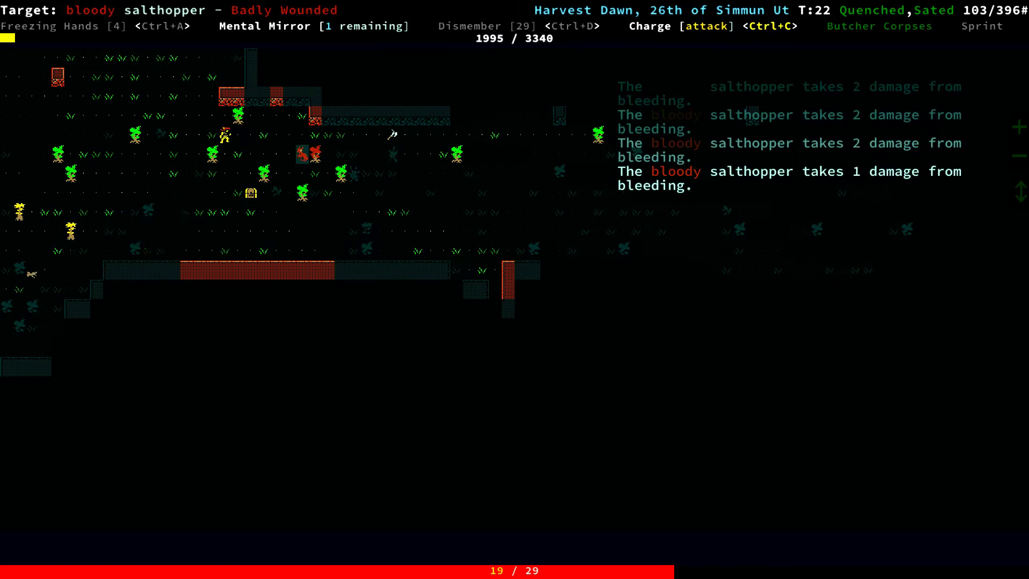
{"action": "key", "text": "KP_4"}
{"action": "key", "text": "KP_4"}
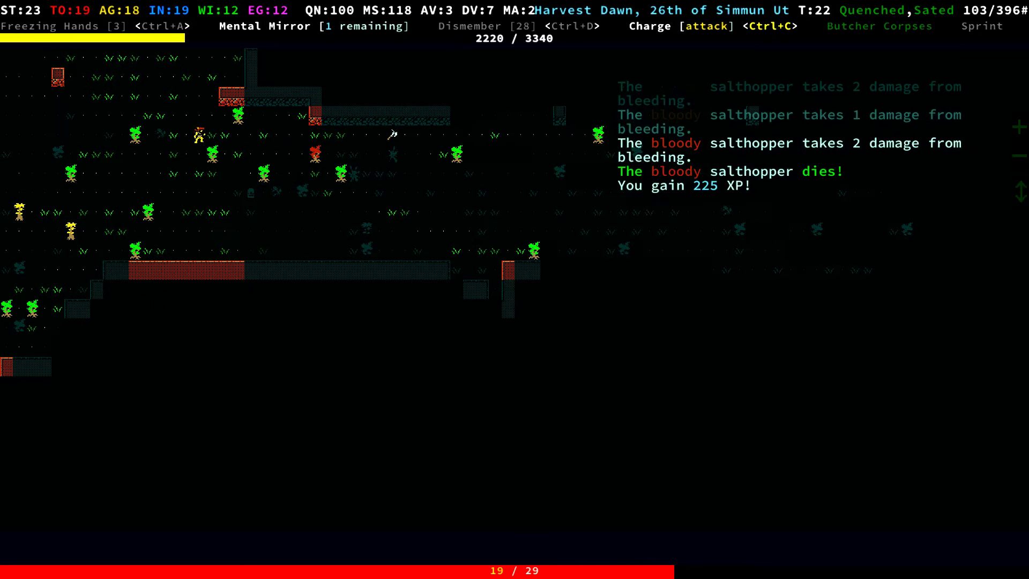
{"action": "key", "text": "KP_7"}
{"action": "key", "text": "KP_4"}
{"action": "key", "text": "KP_7"}
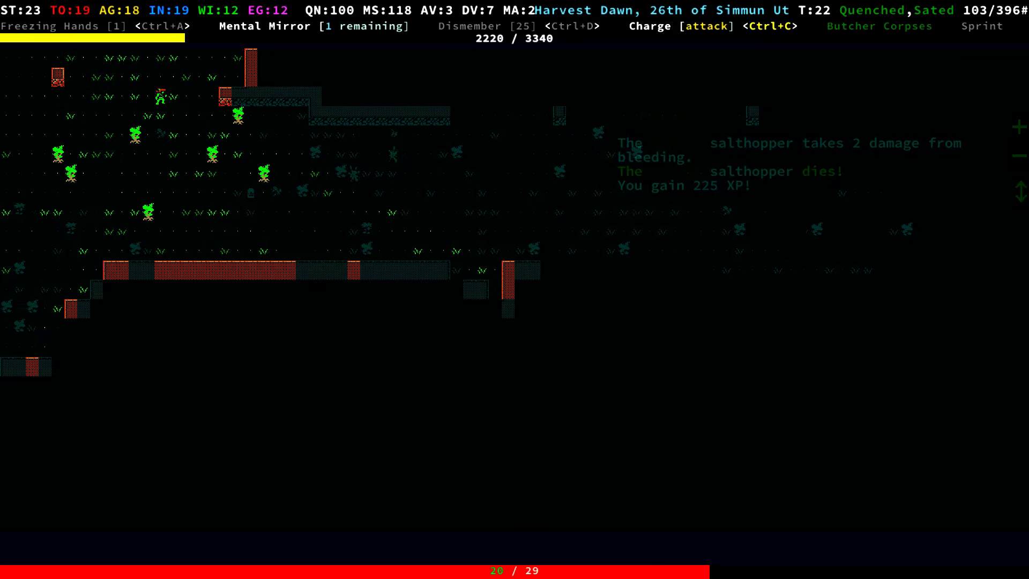
{"action": "key", "text": "KP_4"}
{"action": "key", "text": "KP_4"}
Rest several turns to regain health to the full 29
{"action": "key", "text": "KP_5"}
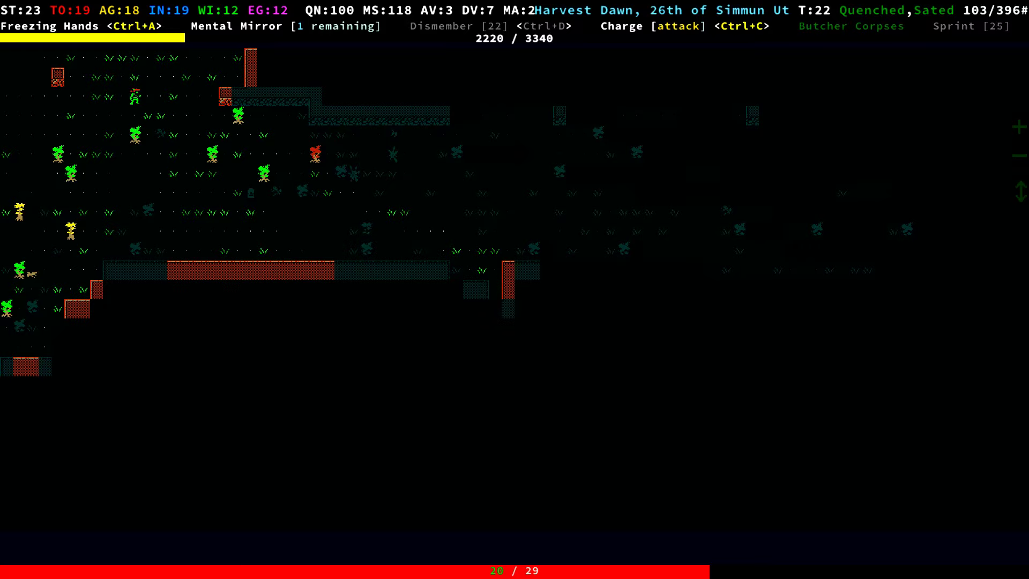
{"action": "key", "text": "KP_5"}
{"action": "key", "text": "KP_5"}
{"action": "key", "text": "KP_5"}
{"action": "key", "text": "KP_5"}
{"action": "key", "text": "KP_5"}
{"action": "key", "text": "KP_5"}
{"action": "key", "text": "KP_5"}
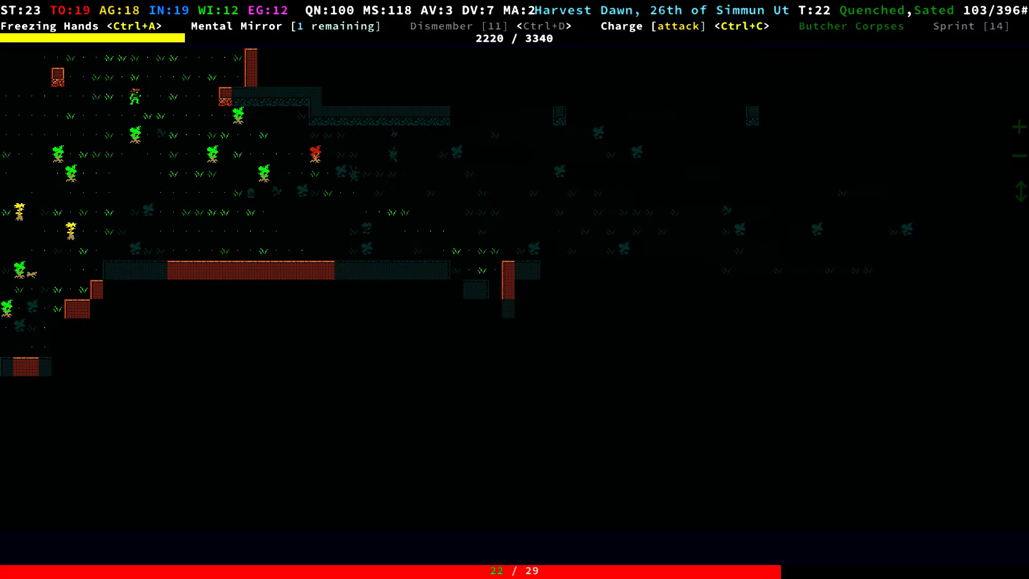
{"action": "key", "text": "KP_5"}
{"action": "key", "text": "KP_5"}
{"action": "key", "text": "KP_5"}
Walk east and down-right across the field toward the snapjaw corpse
{"action": "key", "text": "KP_6"}
{"action": "key", "text": "KP_6"}
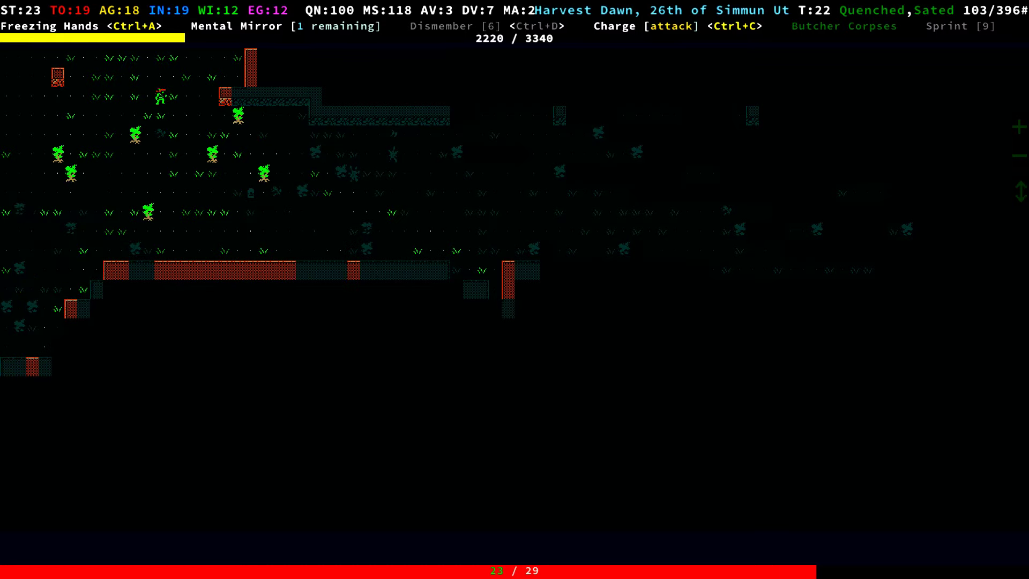
{"action": "key", "text": "KP_3"}
{"action": "key", "text": "KP_6"}
{"action": "key", "text": "KP_6"}
{"action": "key", "text": "KP_6"}
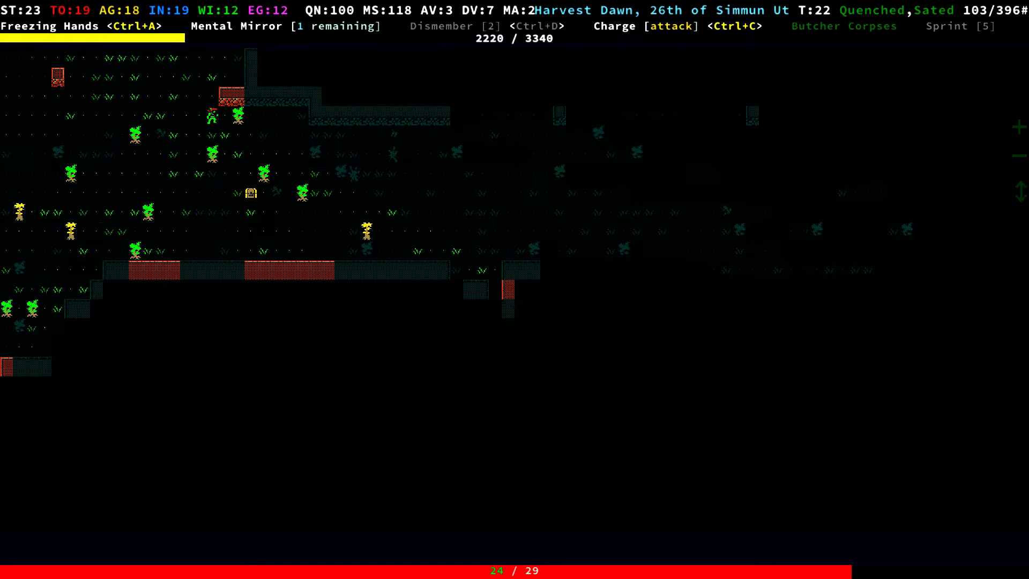
{"action": "key", "text": "KP_3"}
{"action": "key", "text": "KP_6"}
{"action": "key", "text": "KP_6"}
{"action": "key", "text": "KP_6"}
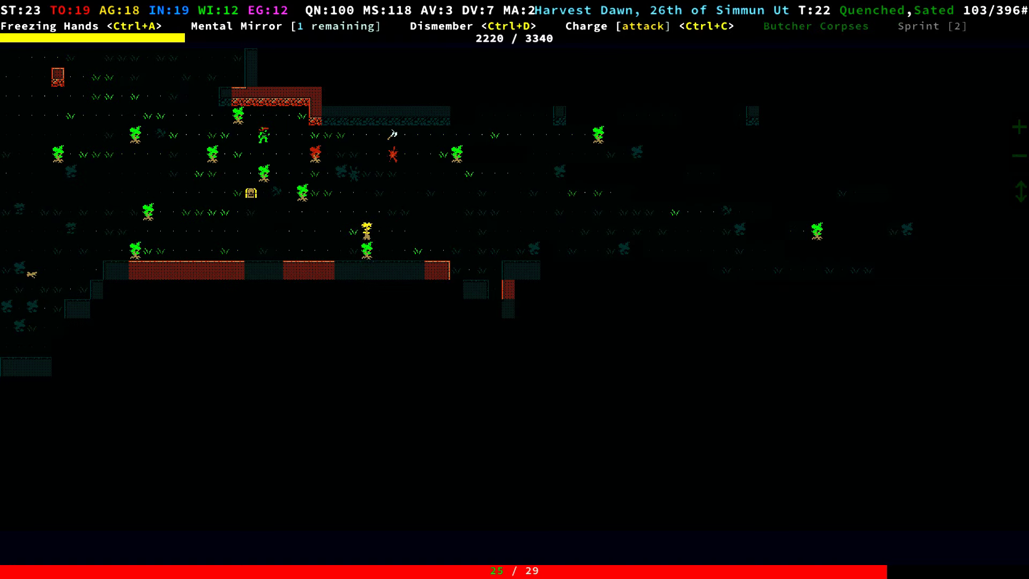
{"action": "key", "text": "KP_3"}
{"action": "key", "text": "KP_6"}
{"action": "key", "text": "KP_3"}
{"action": "key", "text": "KP_6"}
{"action": "key", "text": "KP_6"}
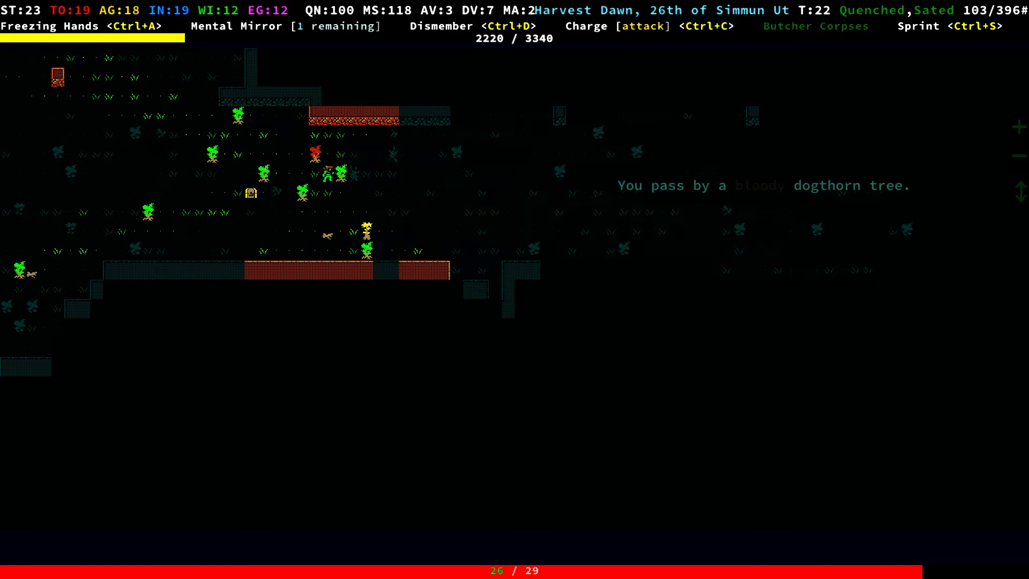
{"action": "key", "text": "KP_6"}
{"action": "key", "text": "KP_6"}
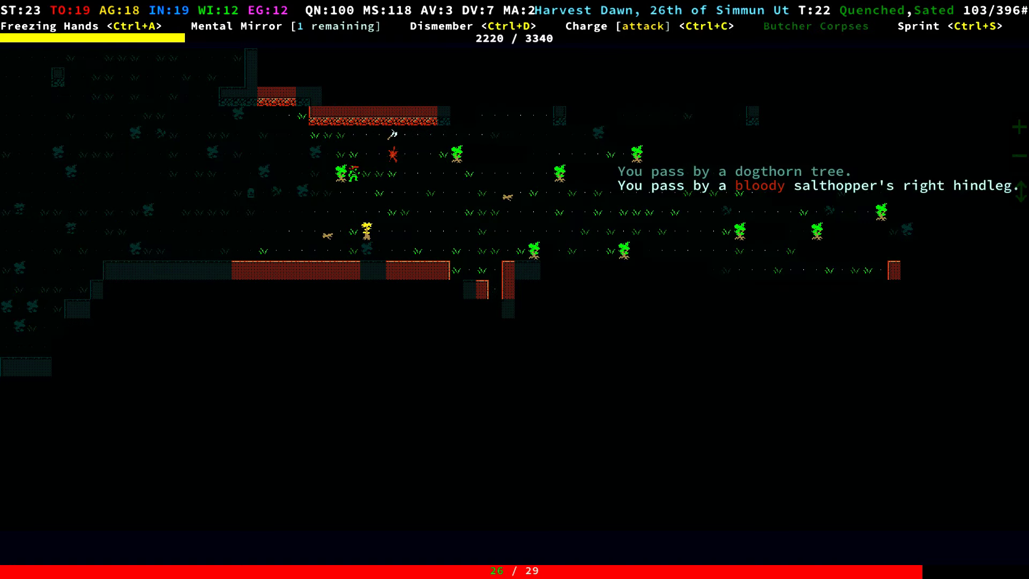
Step past the snapjaw corpse pile and walk into the chest to open it
{"action": "key", "text": "KP_8"}
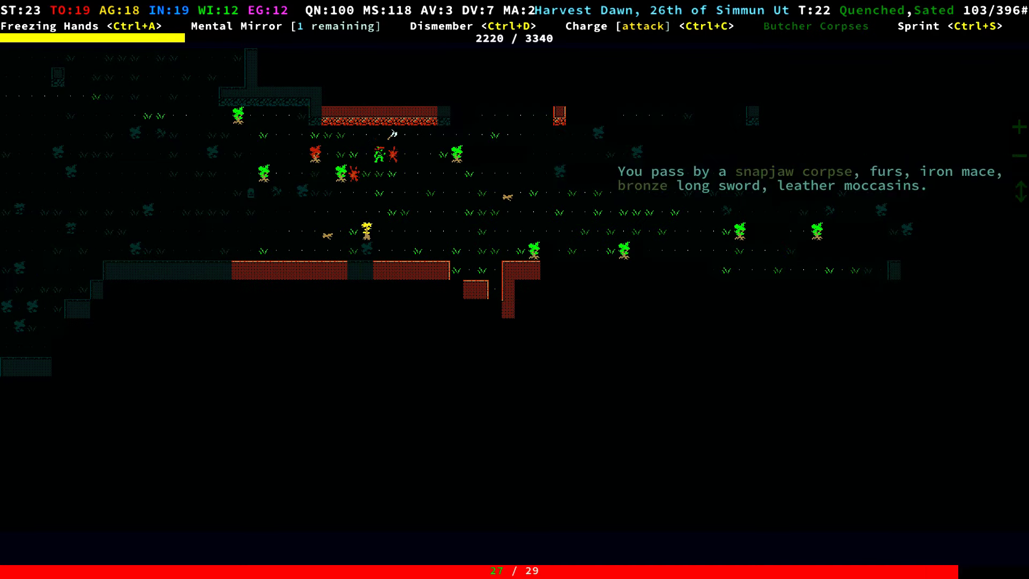
{"action": "key", "text": "KP_4"}
{"action": "key", "text": "KP_1"}
{"action": "key", "text": "KP_1"}
{"action": "key", "text": "KP_4"}
{"action": "key", "text": "KP_4"}
{"action": "key", "text": "KP_4"}
{"action": "key", "text": "KP_4"}
{"action": "key", "text": "KP_4"}
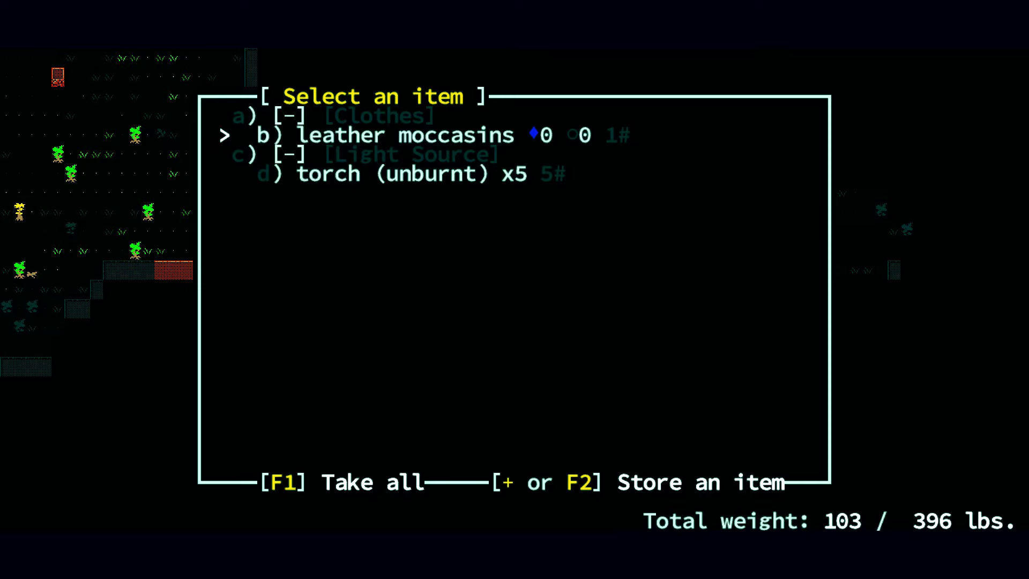
Close the chest without taking anything, step away, and open the message log
{"action": "key", "text": "Escape"}
{"action": "key", "text": "KP_8"}
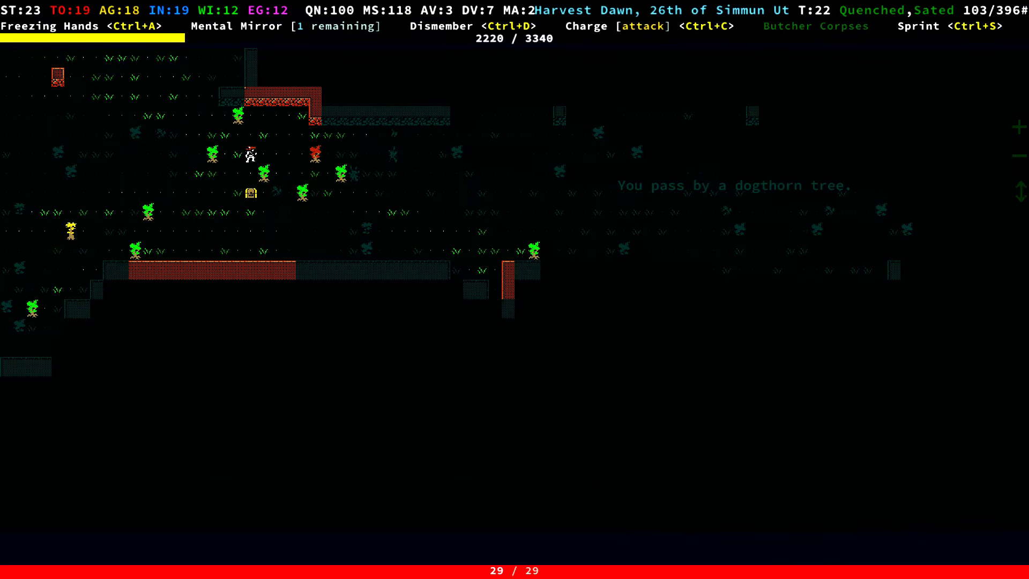
{"action": "key", "text": "KP_1"}
{"action": "key", "text": "KP_1"}
{"action": "key", "text": "KP_4"}
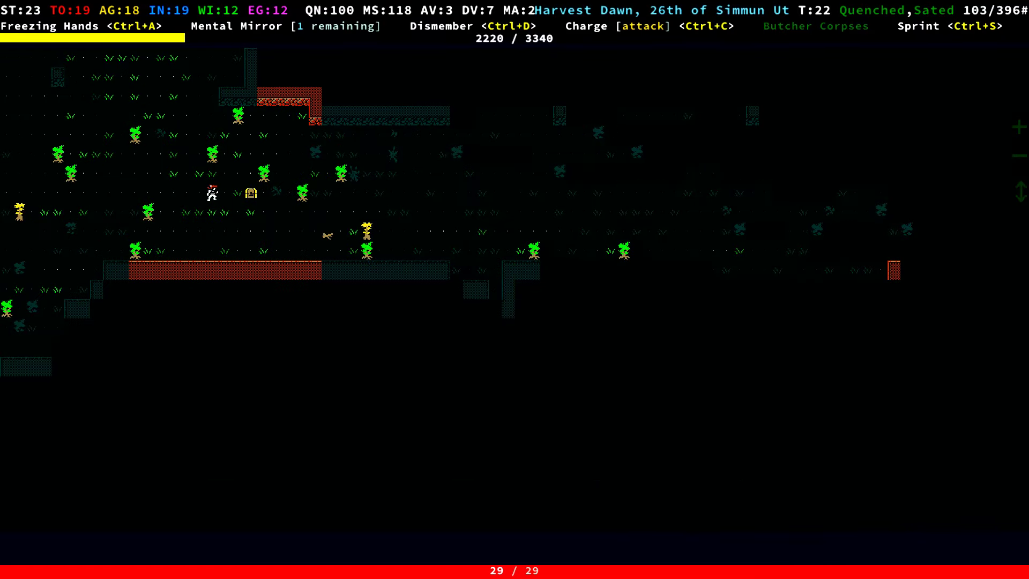
{"action": "key", "text": "ctrl+m"}
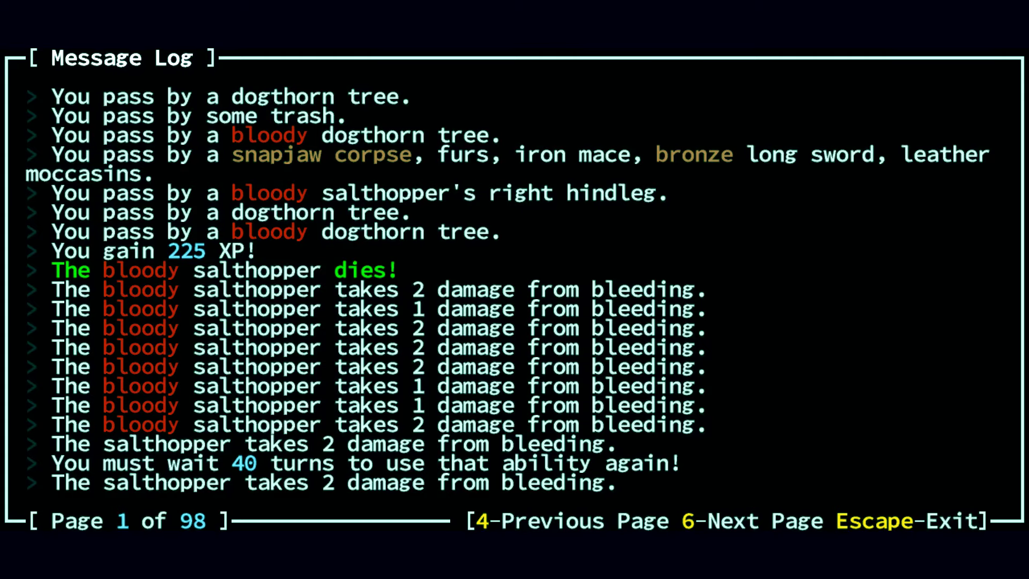
Close the message log and walk east across the grassland
{"action": "key", "text": "Escape"}
{"action": "key", "text": "KP_1"}
{"action": "key", "text": "KP_3"}
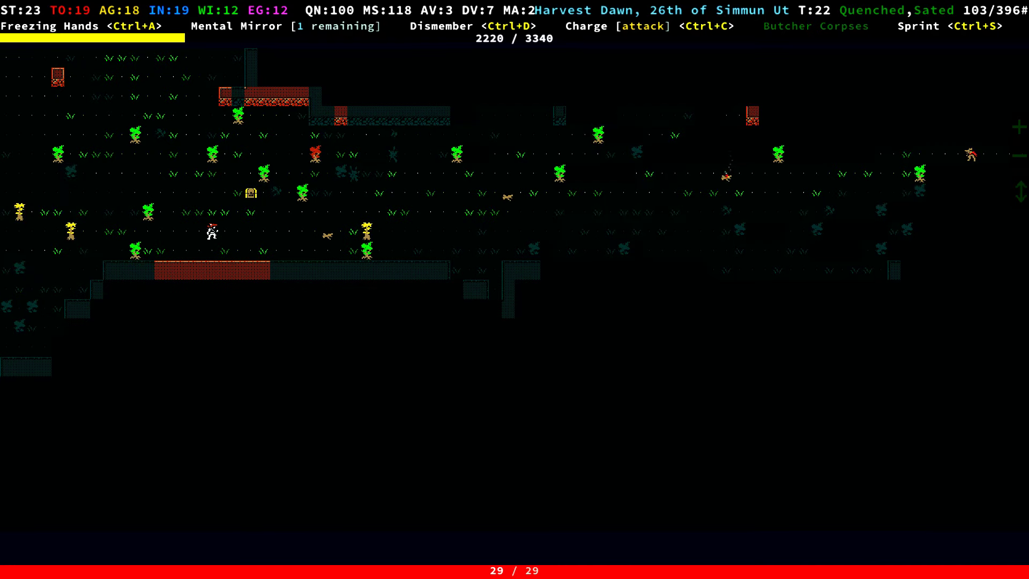
{"action": "key", "text": "KP_6"}
{"action": "key", "text": "KP_6"}
{"action": "key", "text": "KP_6"}
{"action": "key", "text": "KP_6"}
{"action": "key", "text": "KP_6"}
{"action": "key", "text": "KP_6"}
{"action": "key", "text": "KP_6"}
{"action": "key", "text": "KP_6"}
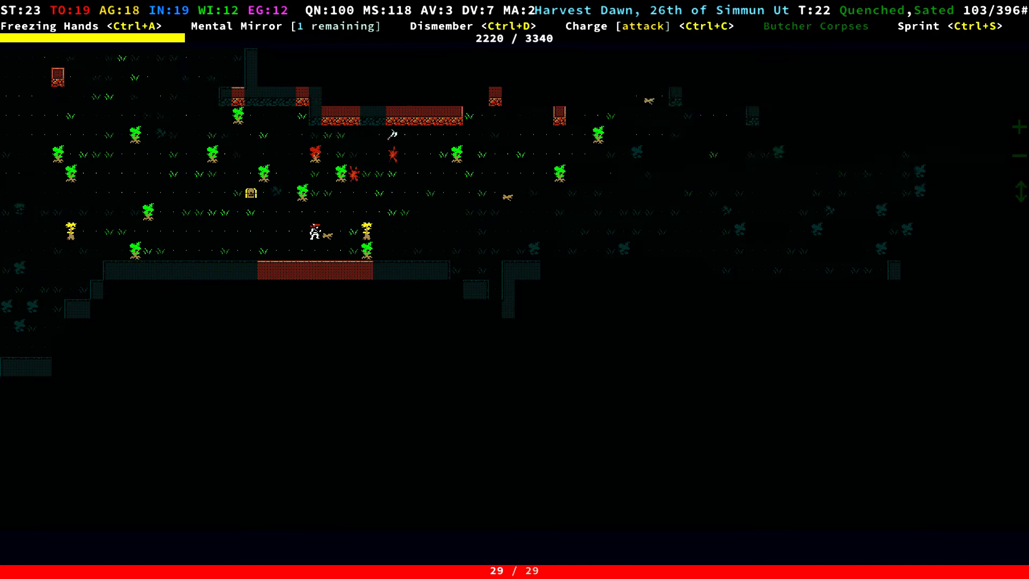
{"action": "key", "text": "KP_6"}
{"action": "key", "text": "KP_6"}
{"action": "key", "text": "KP_6"}
{"action": "key", "text": "KP_6"}
{"action": "key", "text": "KP_6"}
{"action": "key", "text": "KP_6"}
{"action": "key", "text": "KP_9"}
{"action": "key", "text": "KP_9"}
{"action": "key", "text": "KP_9"}
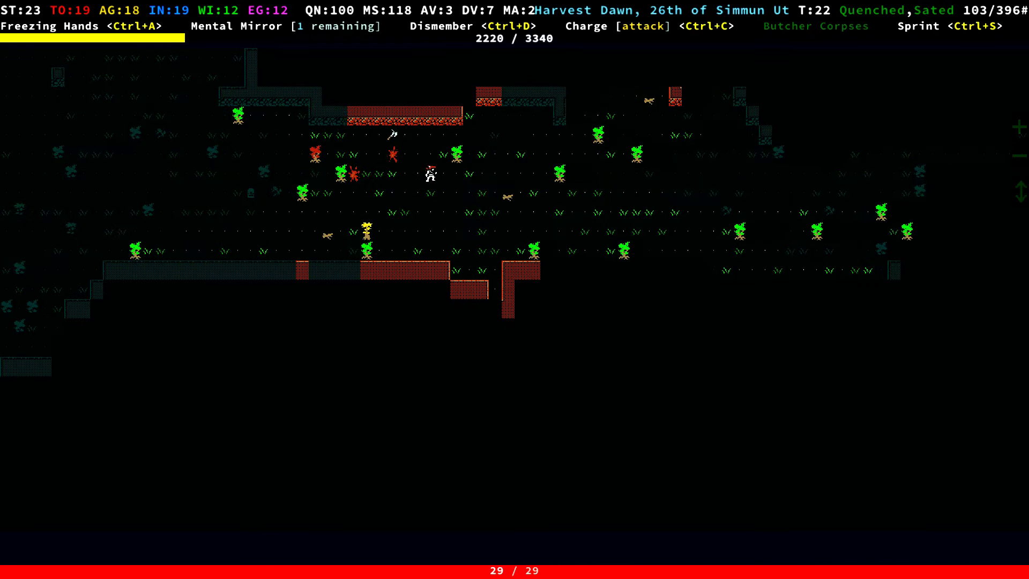
Continue east and north up to the northern wall of the canyon
{"action": "key", "text": "KP_6"}
{"action": "key", "text": "KP_3"}
{"action": "key", "text": "KP_3"}
{"action": "key", "text": "KP_6"}
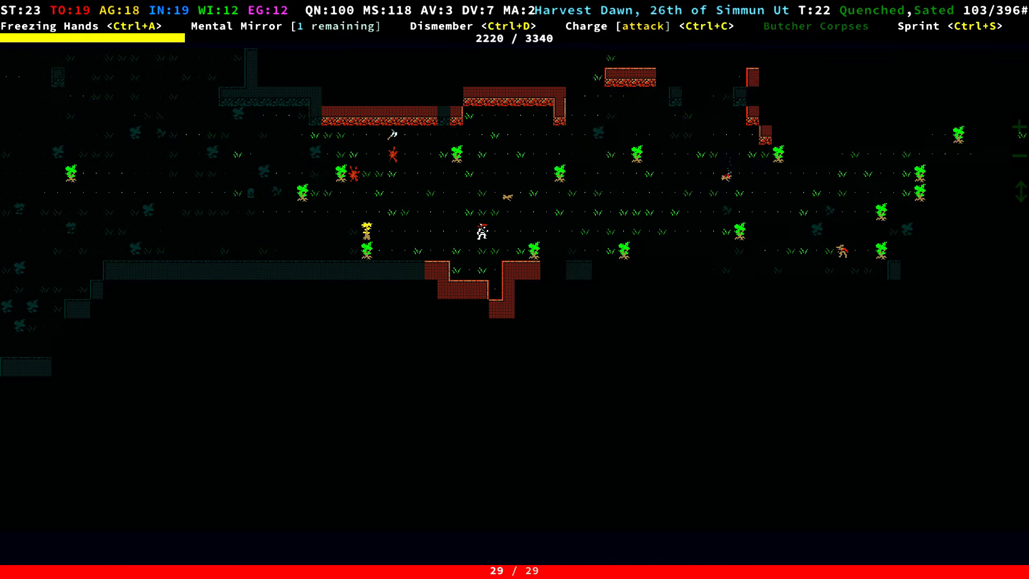
{"action": "key", "text": "KP_6"}
{"action": "key", "text": "KP_6"}
{"action": "key", "text": "KP_9"}
{"action": "key", "text": "KP_9"}
{"action": "key", "text": "KP_6"}
{"action": "key", "text": "KP_9"}
{"action": "key", "text": "KP_6"}
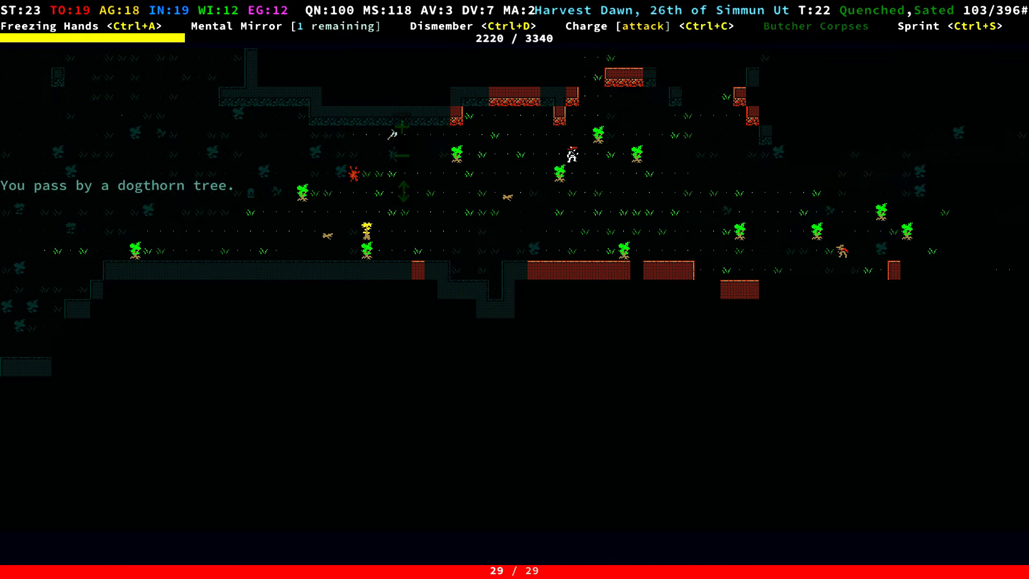
{"action": "key", "text": "KP_6"}
{"action": "key", "text": "KP_8"}
{"action": "key", "text": "KP_8"}
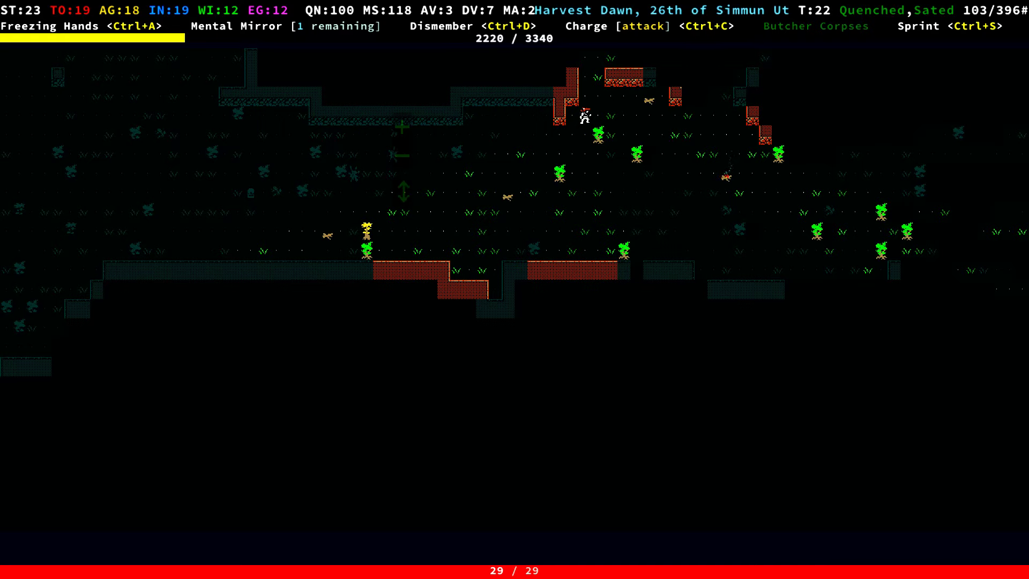
{"action": "key", "text": "KP_8"}
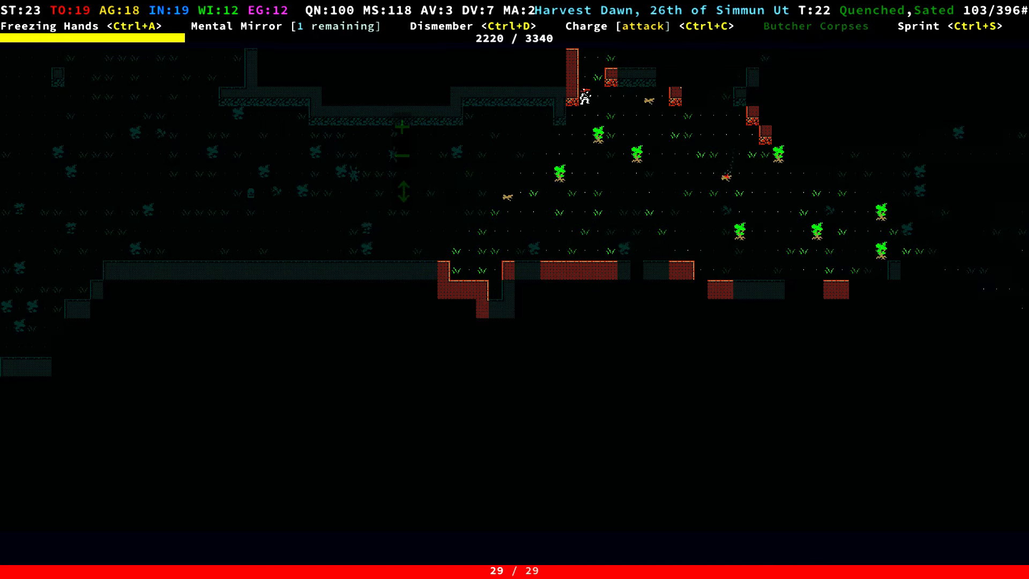
{"action": "key", "text": "KP_3"}
View the skills shop with 94 points, exit without buying, and head north-east
{"action": "key", "text": "p"}
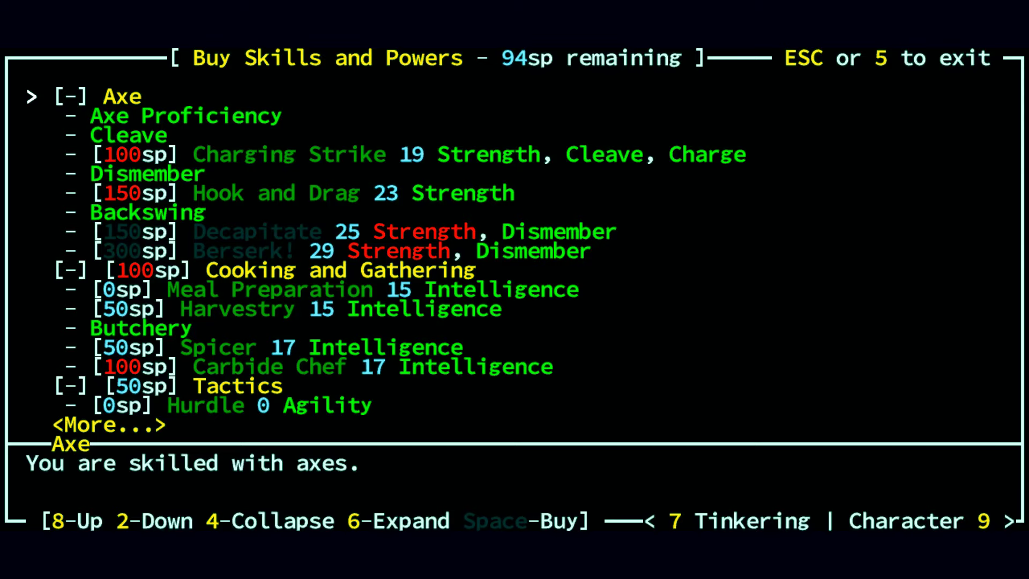
{"action": "key", "text": "Escape"}
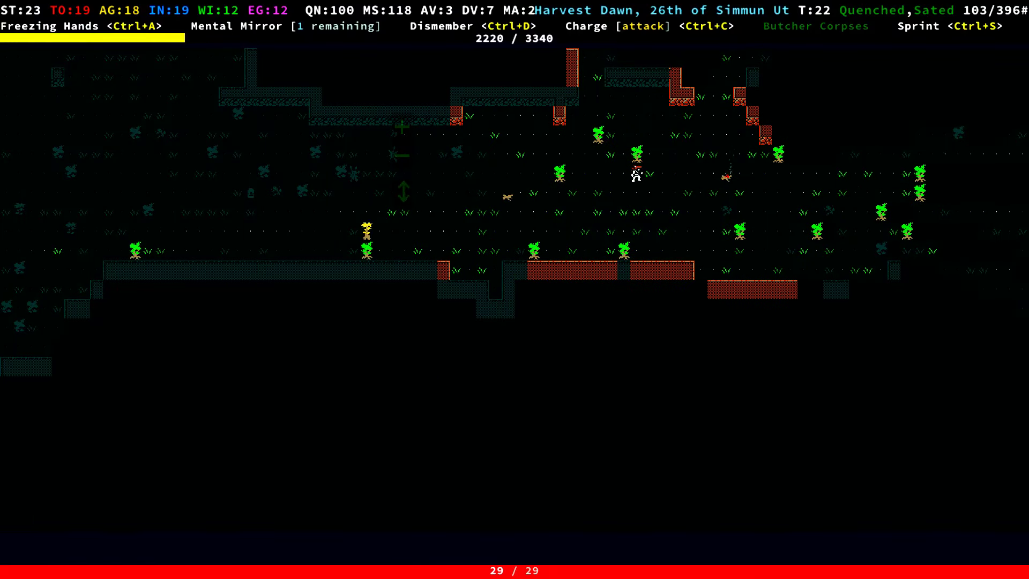
{"action": "key", "text": "Right"}
{"action": "key", "text": "Right"}
{"action": "key", "text": "KP_9"}
{"action": "key", "text": "KP_9"}
{"action": "key", "text": "KP_9"}
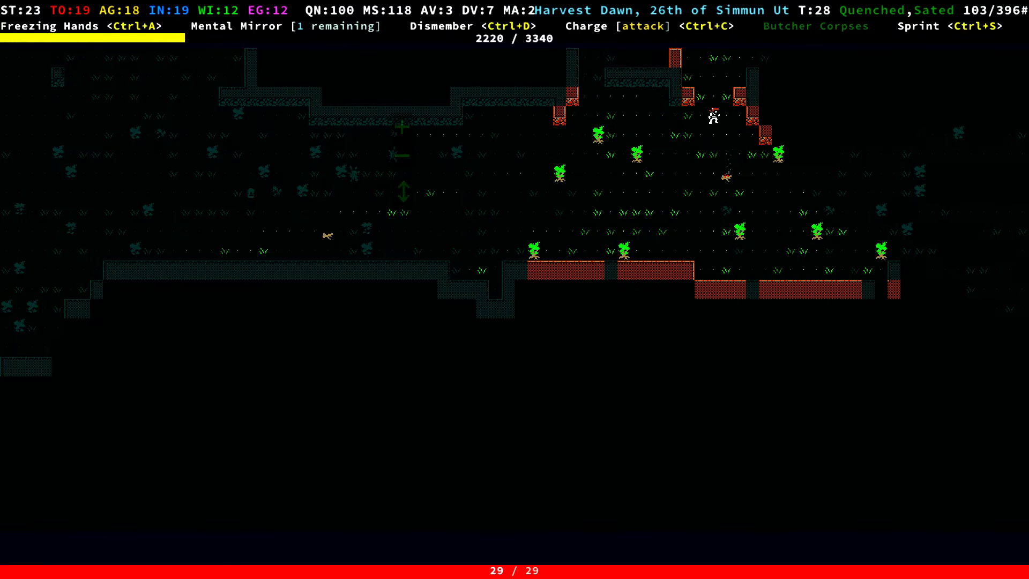
Go through the wall gap, kill the snapjaw scavenger with the battle axe, and head east
{"action": "key", "text": "Up"}
{"action": "key", "text": "Up"}
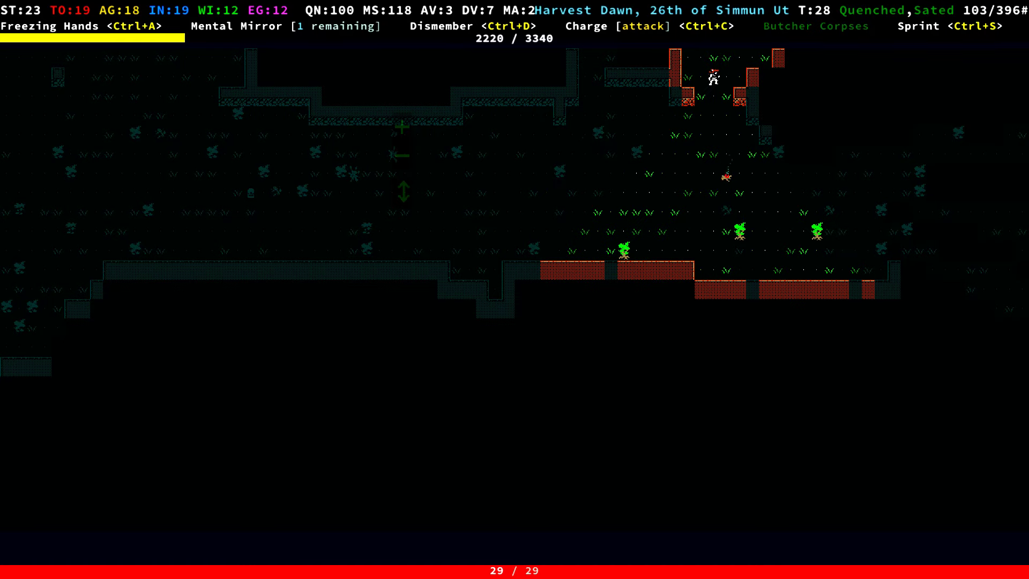
{"action": "key", "text": "0"}
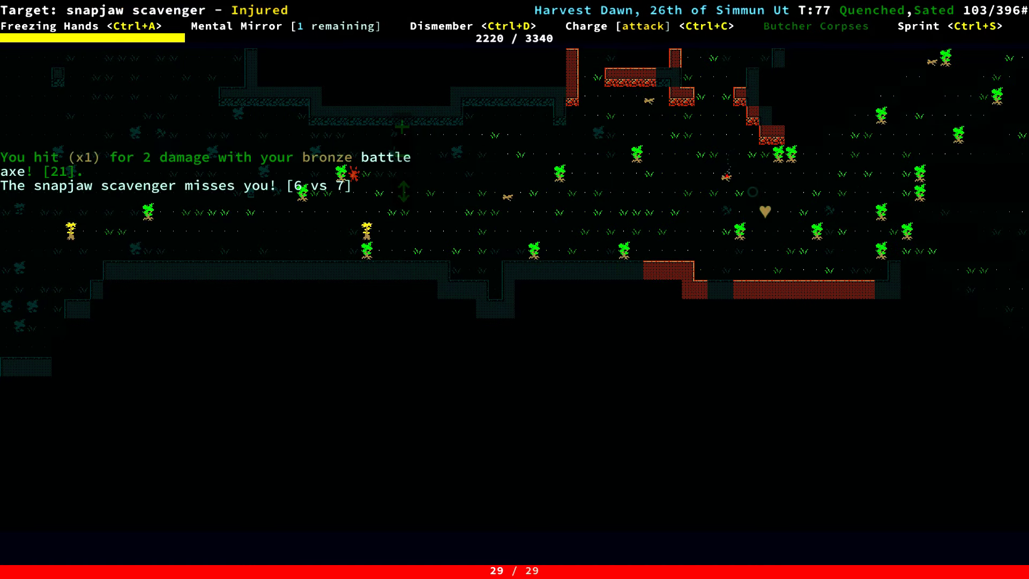
{"action": "key", "text": "KP_3"}
{"action": "key", "text": "KP_3"}
{"action": "key", "text": "Right"}
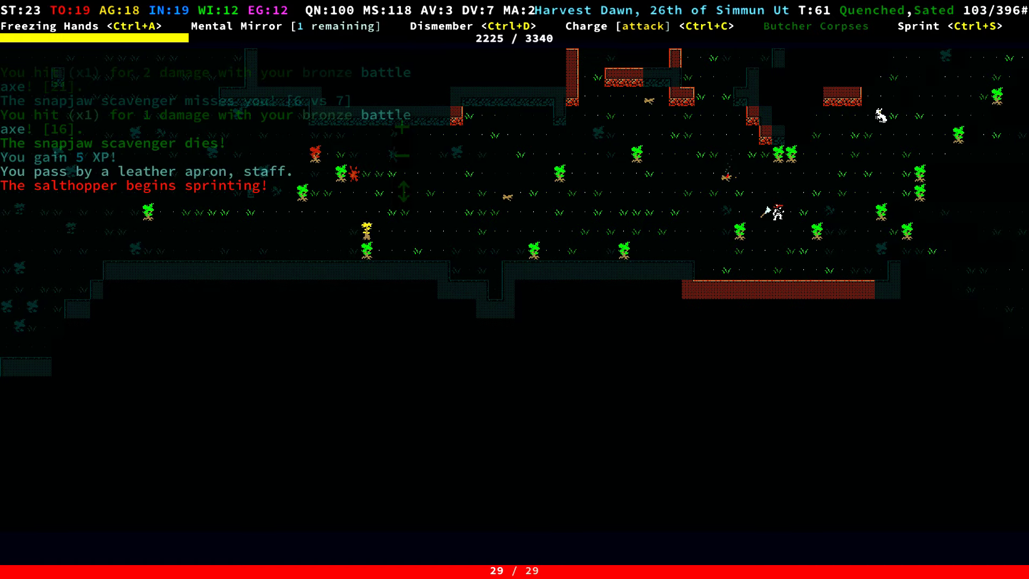
Start aiming an ability at the salthopper, cancel it, and shuffle left and back right
{"action": "key", "text": "a"}
{"action": "key", "text": "d"}
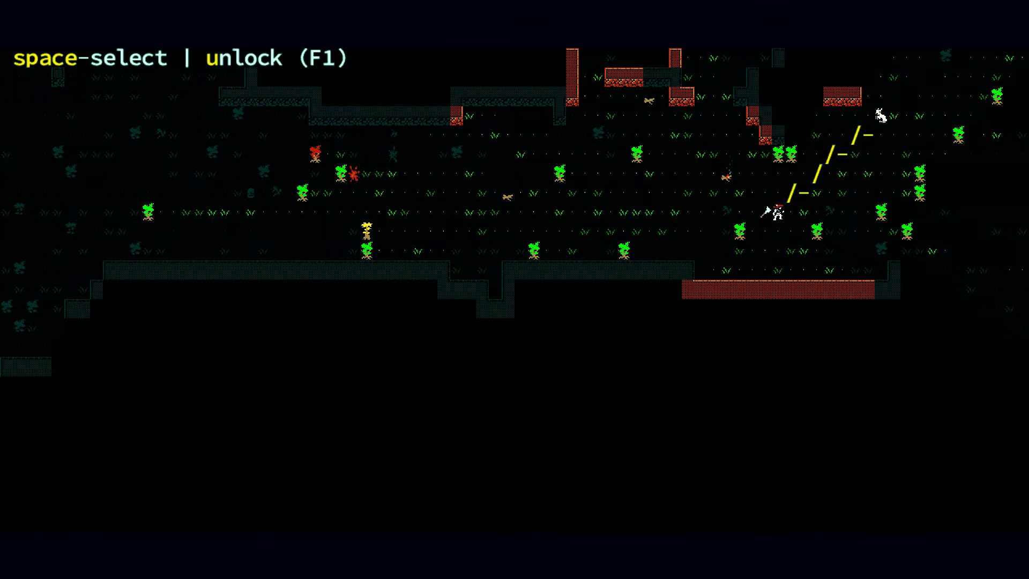
{"action": "key", "text": "Escape"}
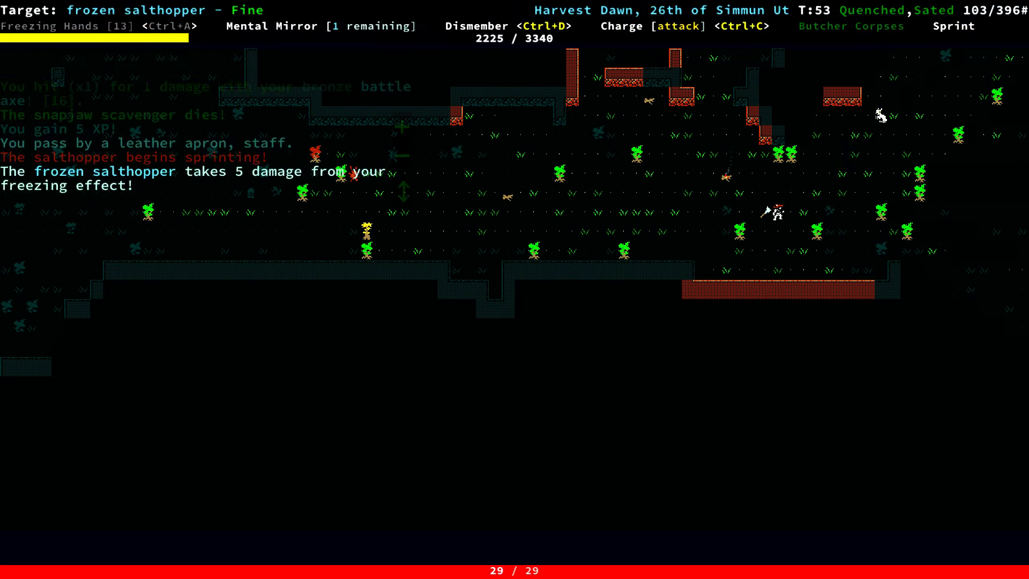
{"action": "key", "text": "Left"}
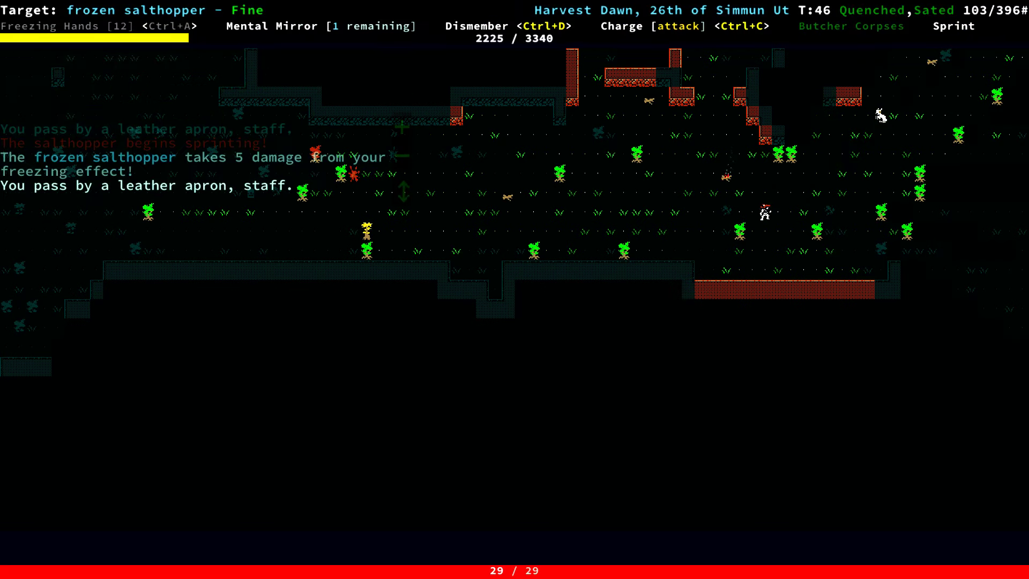
{"action": "key", "text": "Left"}
{"action": "key", "text": "Left"}
{"action": "key", "text": "Left"}
{"action": "key", "text": "Left"}
{"action": "key", "text": "Left"}
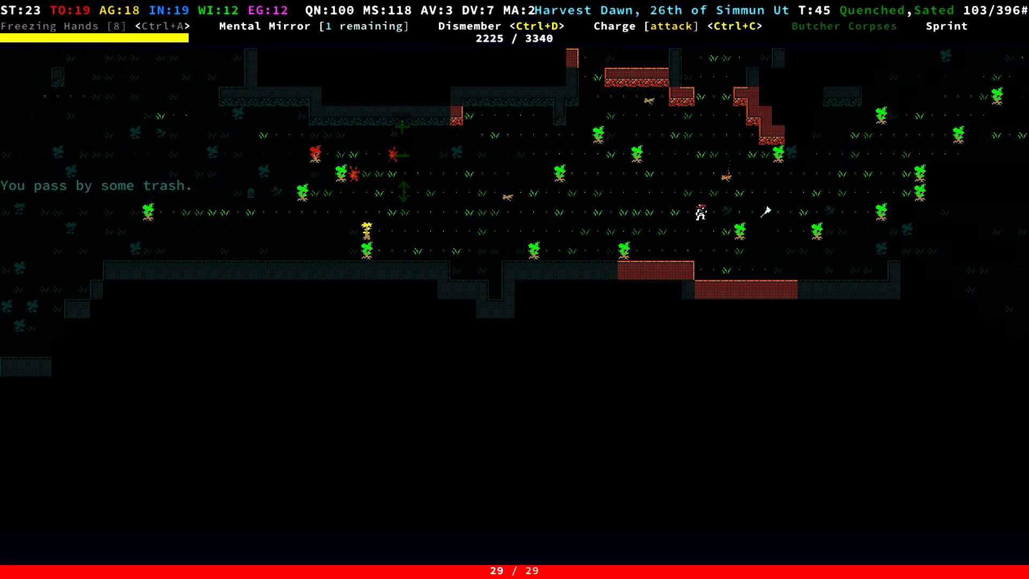
{"action": "key", "text": "Left"}
{"action": "key", "text": "Left"}
{"action": "key", "text": "Left"}
{"action": "key", "text": "Left"}
{"action": "key", "text": "Left"}
{"action": "key", "text": "Left"}
{"action": "key", "text": "Left"}
{"action": "key", "text": "Left"}
{"action": "key", "text": "Left"}
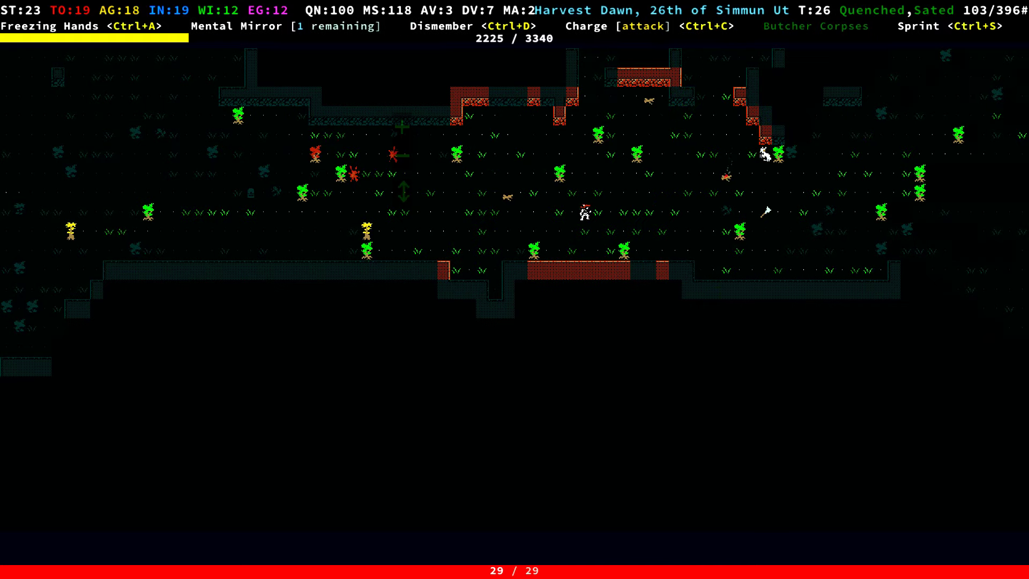
{"action": "key", "text": "Right"}
{"action": "key", "text": "Right"}
{"action": "key", "text": "Right"}
{"action": "key", "text": "Right"}
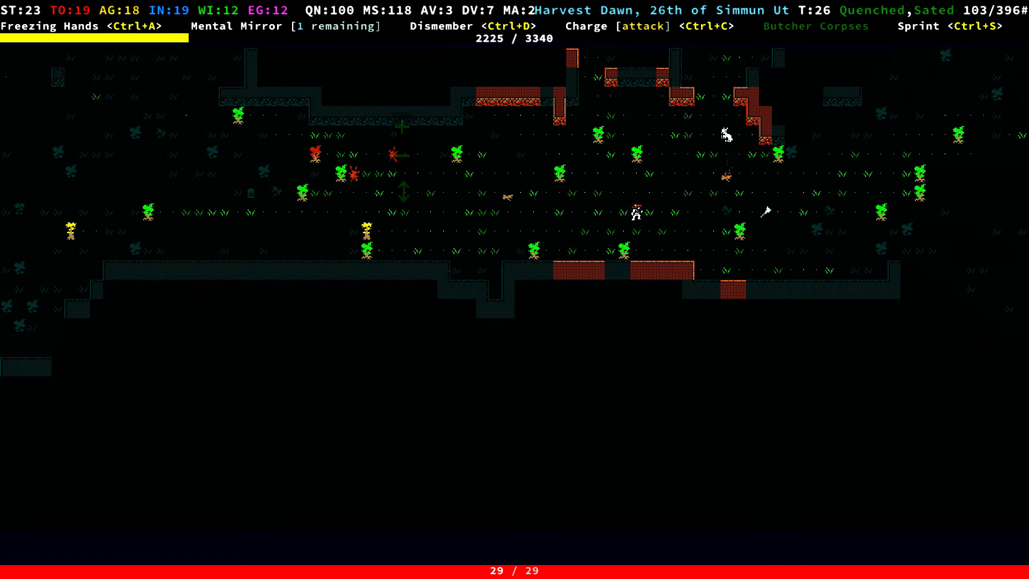
{"action": "key", "text": "Right"}
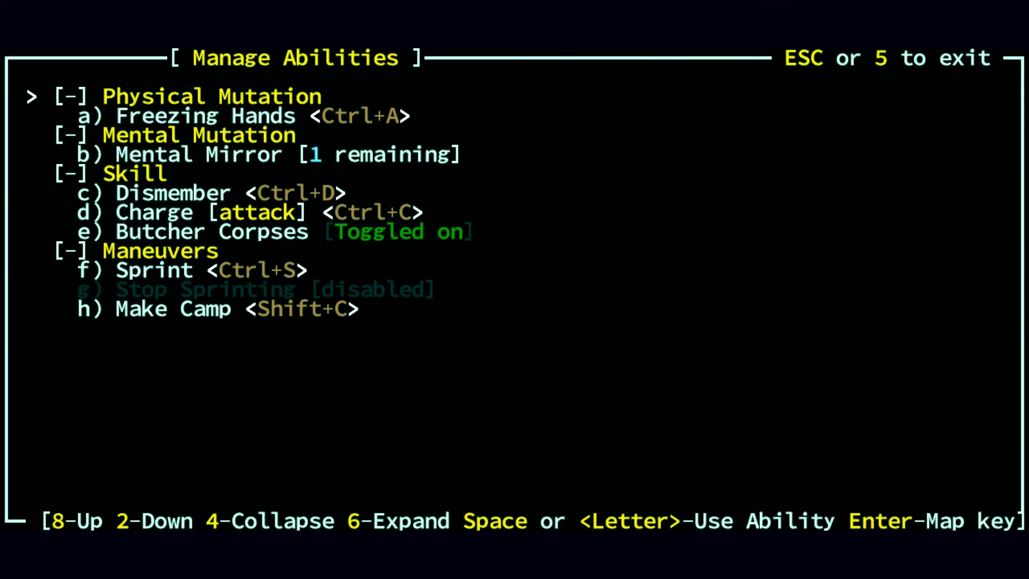
Blast the salthopper with Freezing Hands and retreat left while it recharges
{"action": "key", "text": "ctrl+a"}
{"action": "key", "text": "space"}
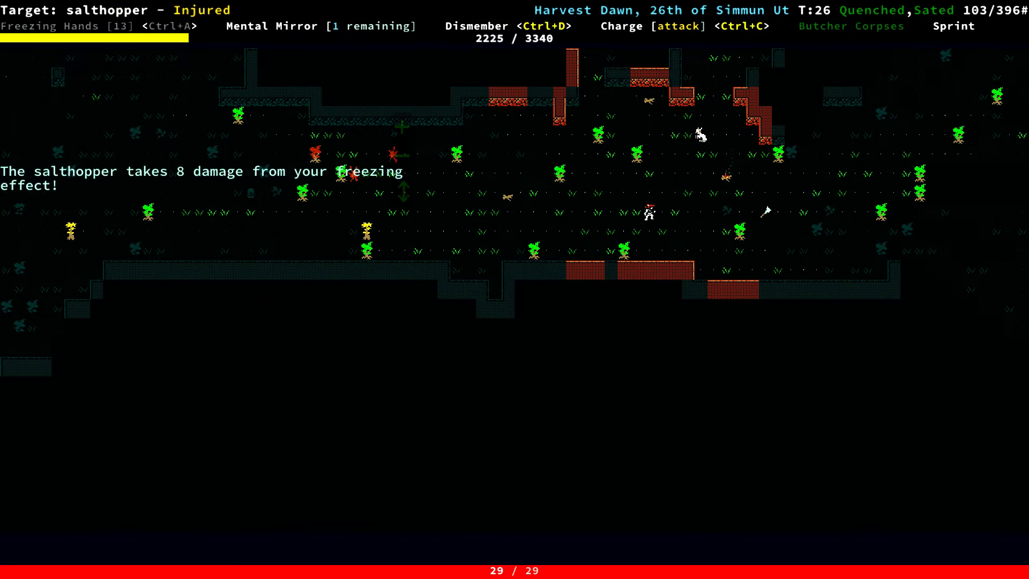
{"action": "key", "text": "Left"}
{"action": "key", "text": "Left"}
{"action": "key", "text": "Left"}
{"action": "key", "text": "Left"}
{"action": "key", "text": "Left"}
{"action": "key", "text": "Left"}
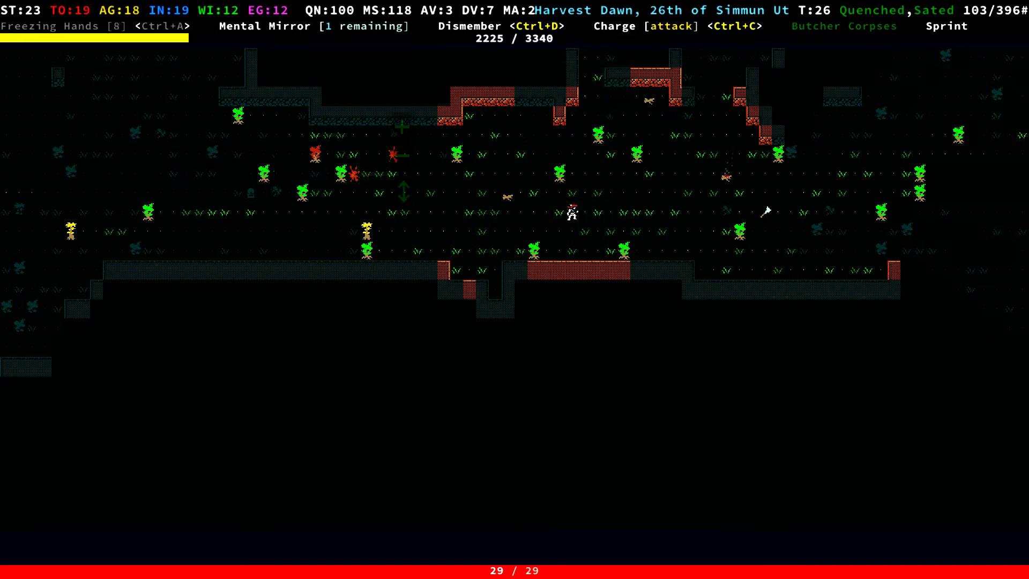
{"action": "key", "text": "Left"}
{"action": "key", "text": "Left"}
{"action": "key", "text": "Left"}
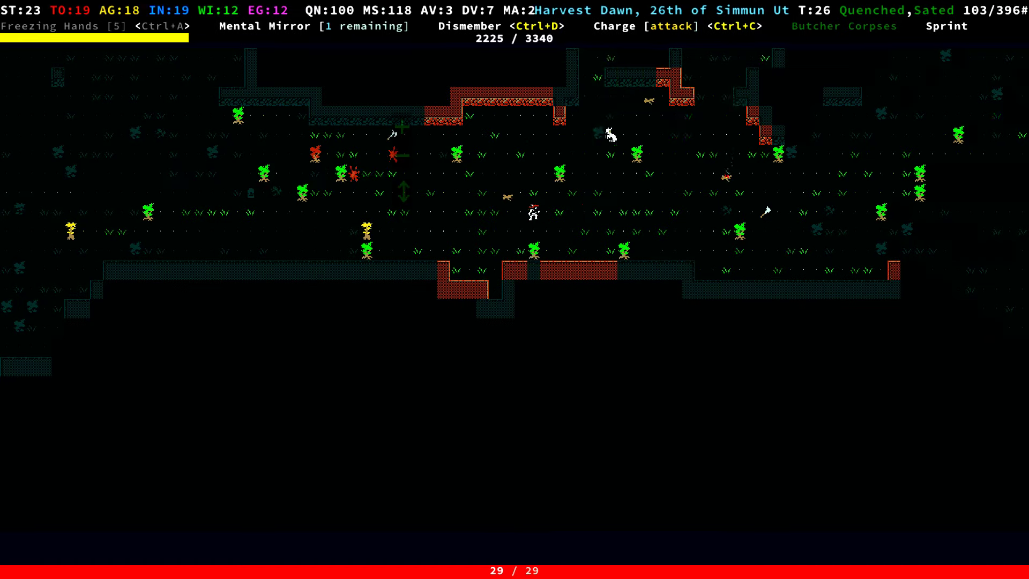
{"action": "key", "text": "Left"}
{"action": "key", "text": "Left"}
{"action": "key", "text": "Left"}
{"action": "key", "text": "Left"}
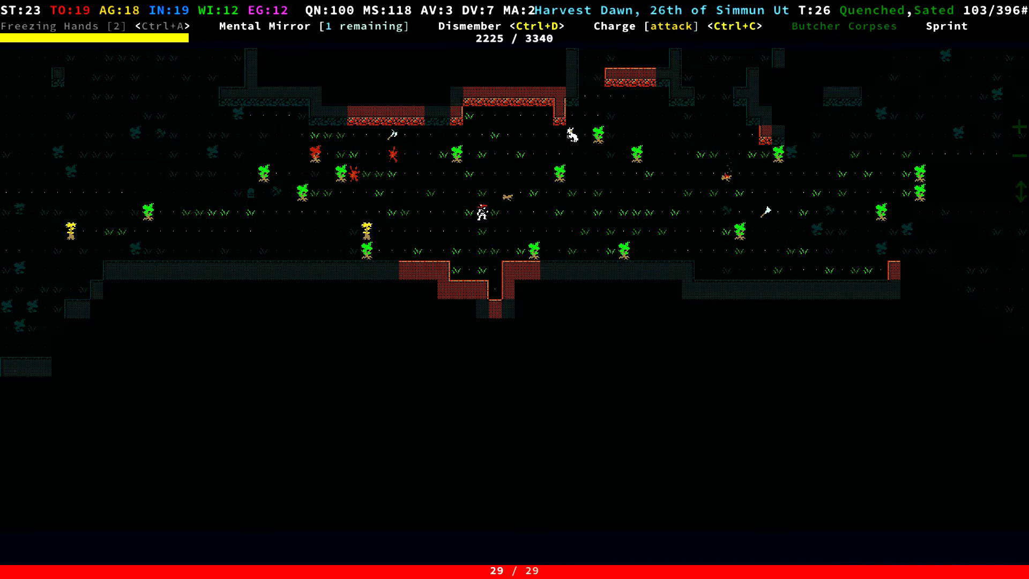
{"action": "key", "text": "Left"}
{"action": "key", "text": "Left"}
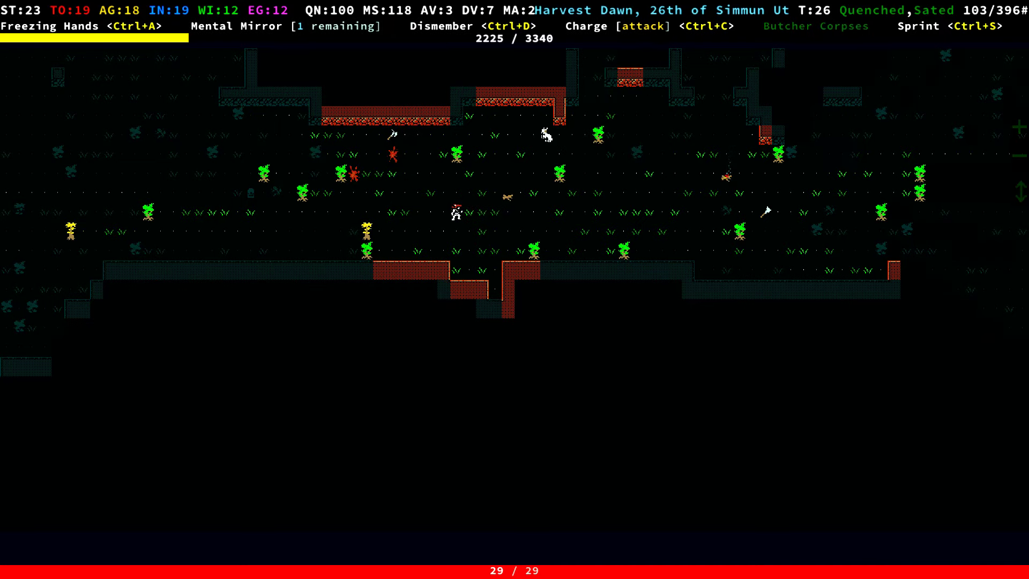
Freeze the salthopper again, then reposition to the upper-left of the field
{"action": "key", "text": "a"}
{"action": "key", "text": "a"}
{"action": "key", "text": "space"}
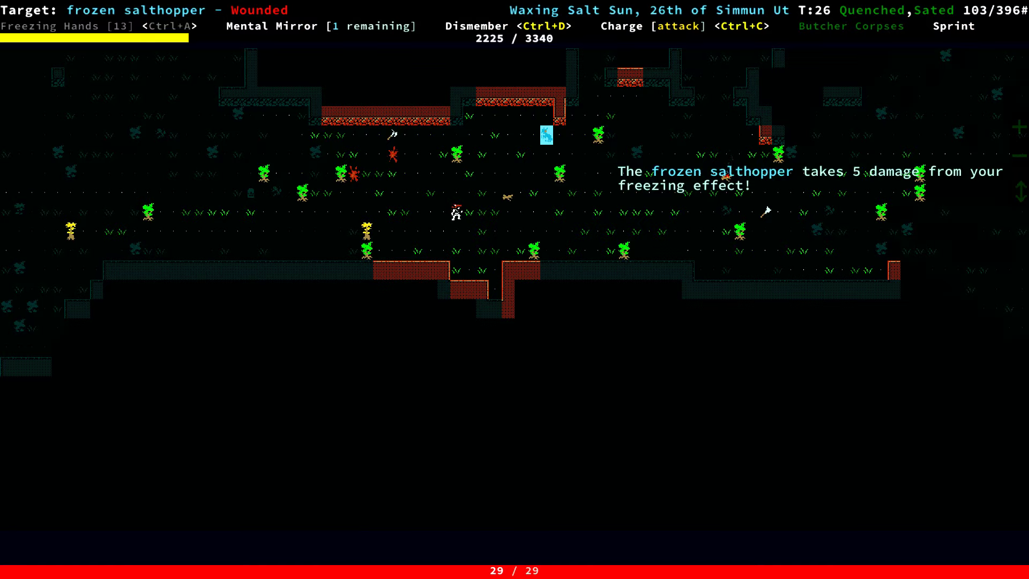
{"action": "key", "text": "Left"}
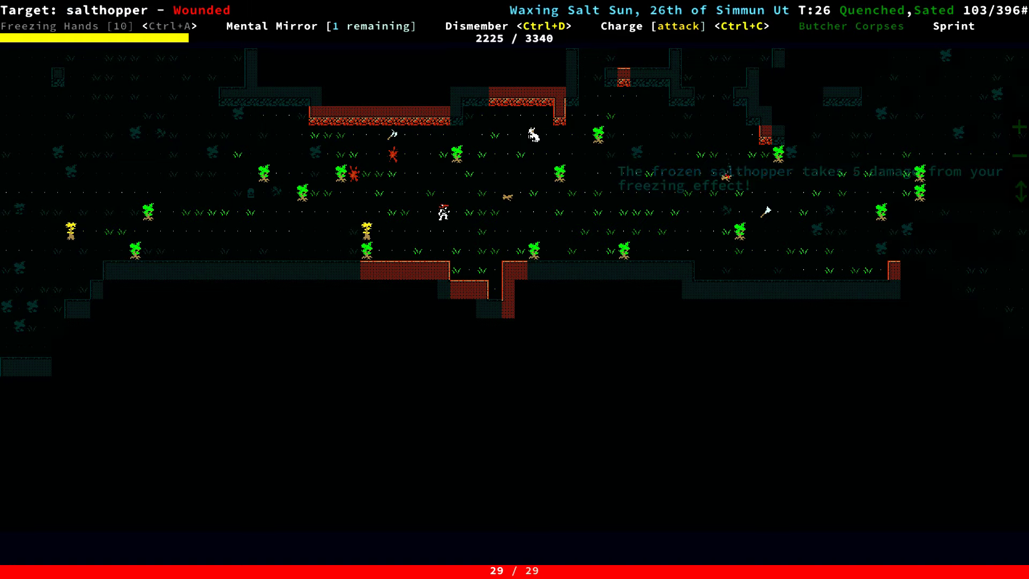
{"action": "key", "text": "Left"}
{"action": "key", "text": "Left"}
{"action": "key", "text": "Left"}
{"action": "key", "text": "Left"}
{"action": "key", "text": "Left"}
{"action": "key", "text": "Left"}
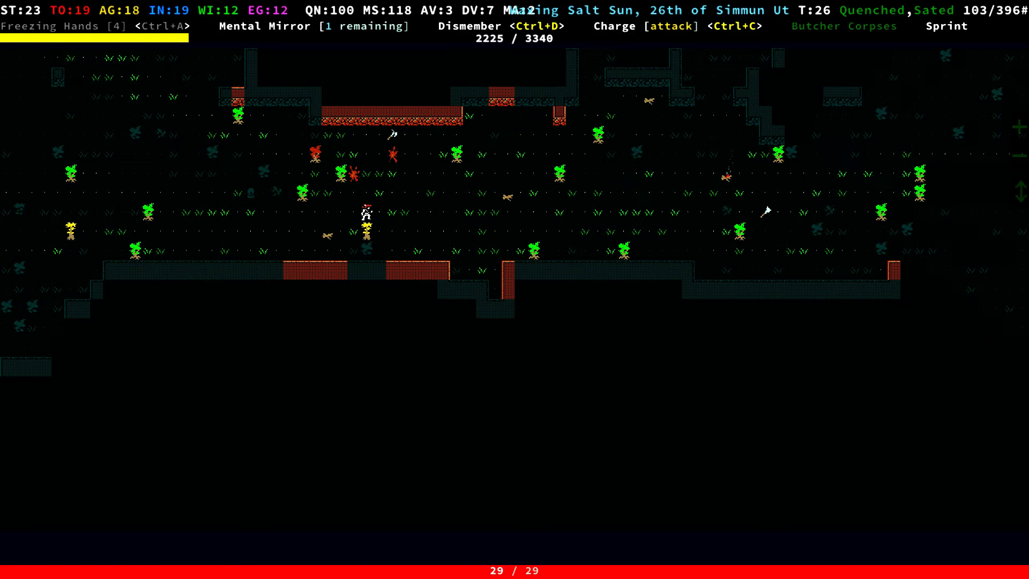
{"action": "key", "text": "KP_7"}
{"action": "key", "text": "Up"}
{"action": "key", "text": "KP_7"}
{"action": "key", "text": "KP_7"}
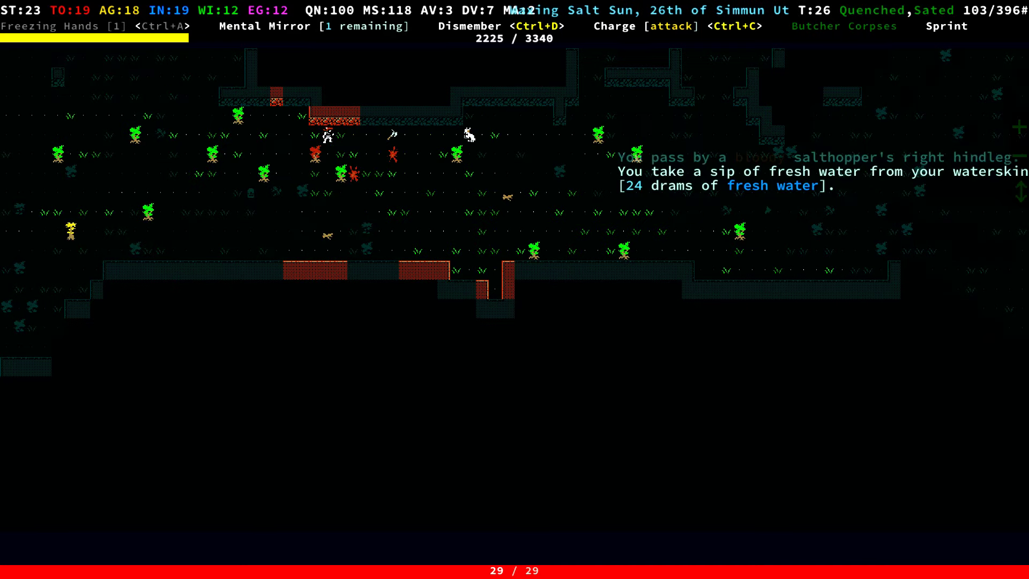
{"action": "key", "text": "Right"}
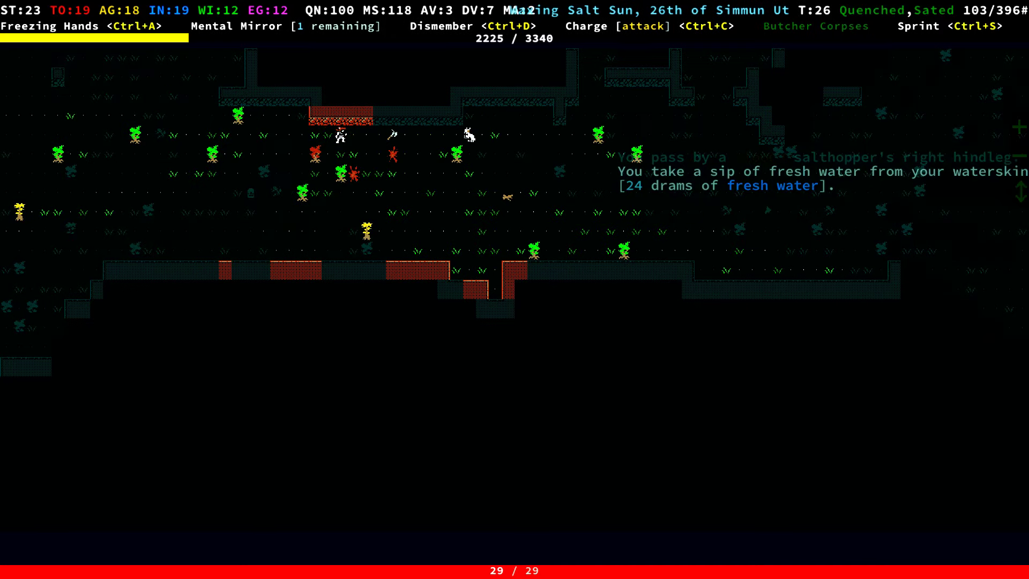
Hit the salthopper with Freezing Hands and wait two turns for it to approach
{"action": "key", "text": "a"}
{"action": "key", "text": "a"}
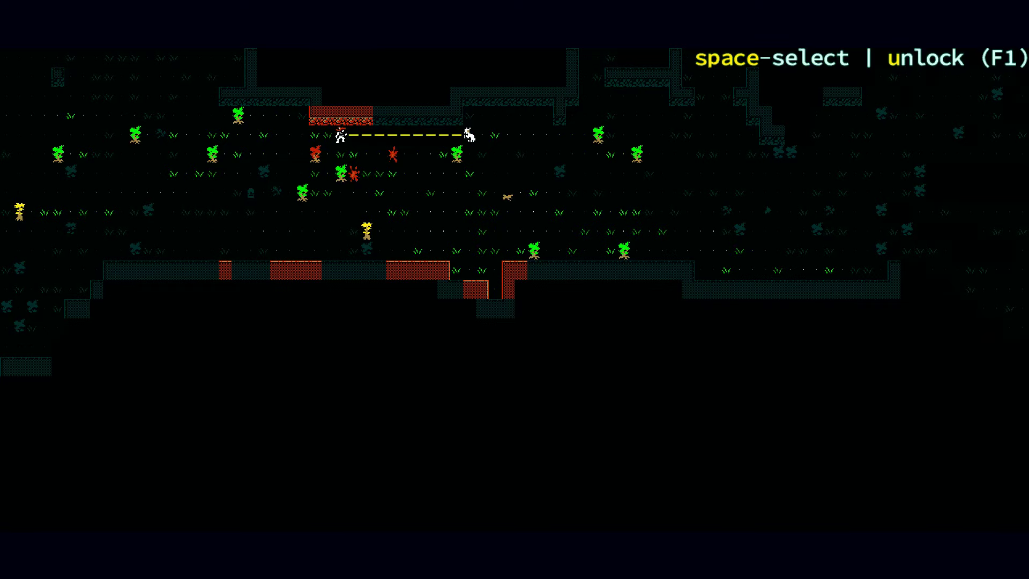
{"action": "key", "text": "space"}
{"action": "key", "text": "ctrl+a"}
{"action": "key", "text": "space"}
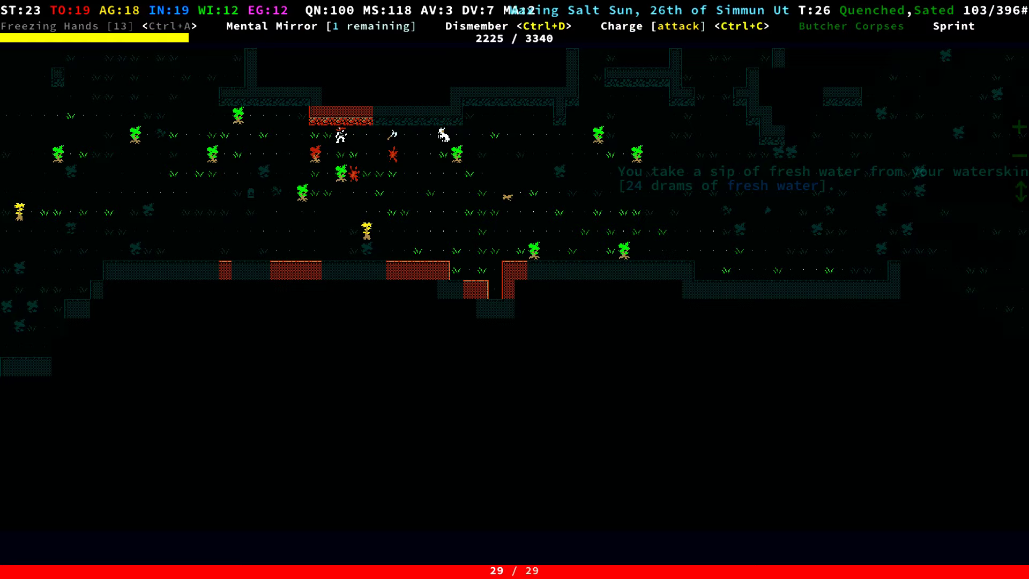
{"action": "key", "text": "period"}
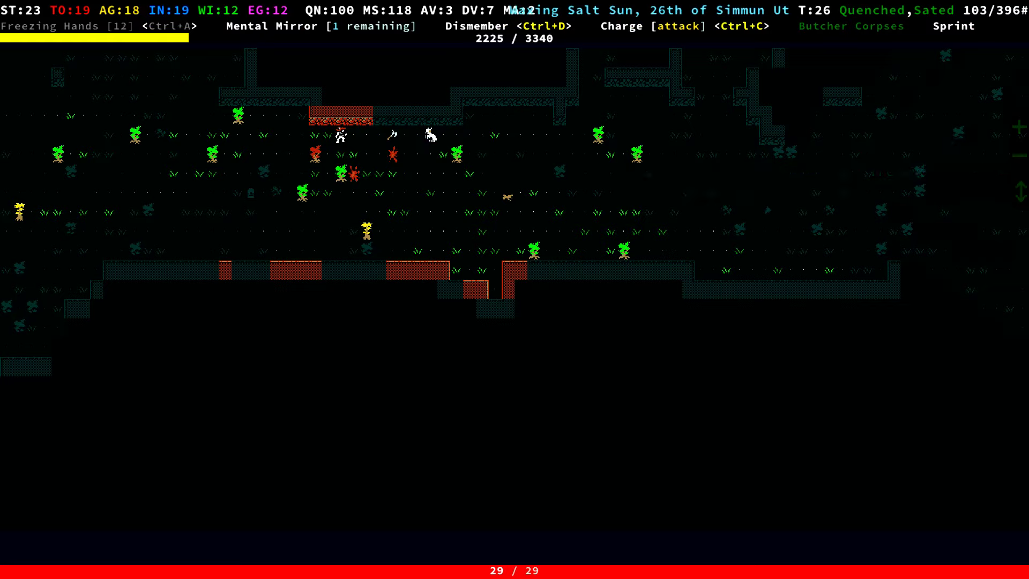
{"action": "key", "text": "period"}
{"action": "key", "text": "period"}
Inspect the salthopper, retreat left, and freeze it for 6 damage
{"action": "key", "text": "l"}
{"action": "key", "text": "Right"}
{"action": "key", "text": "Right"}
{"action": "key", "text": "Right"}
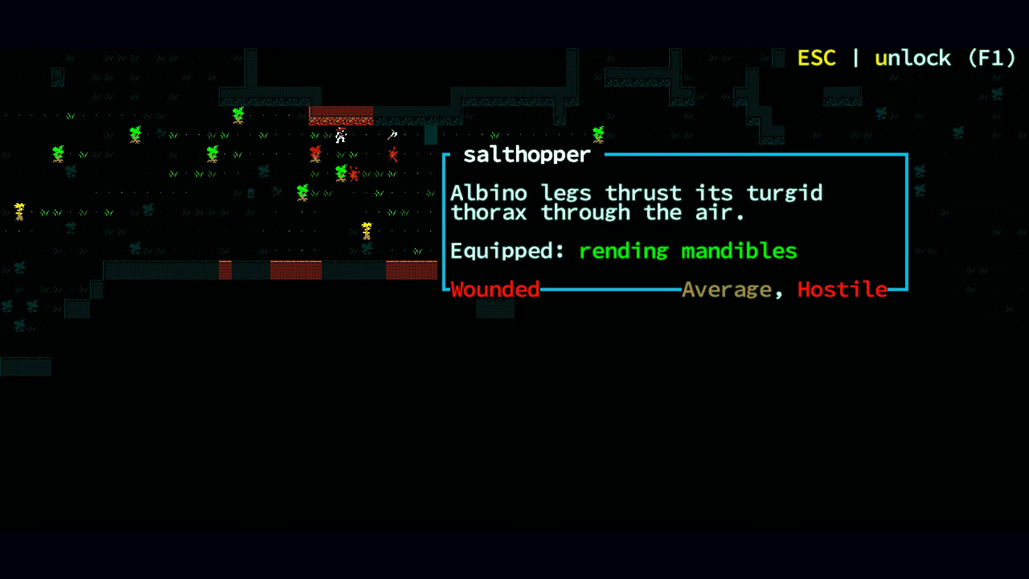
{"action": "key", "text": "Escape"}
{"action": "key", "text": "period"}
{"action": "key", "text": "period"}
{"action": "key", "text": "Left"}
{"action": "key", "text": "Left"}
{"action": "key", "text": "Left"}
{"action": "key", "text": "Left"}
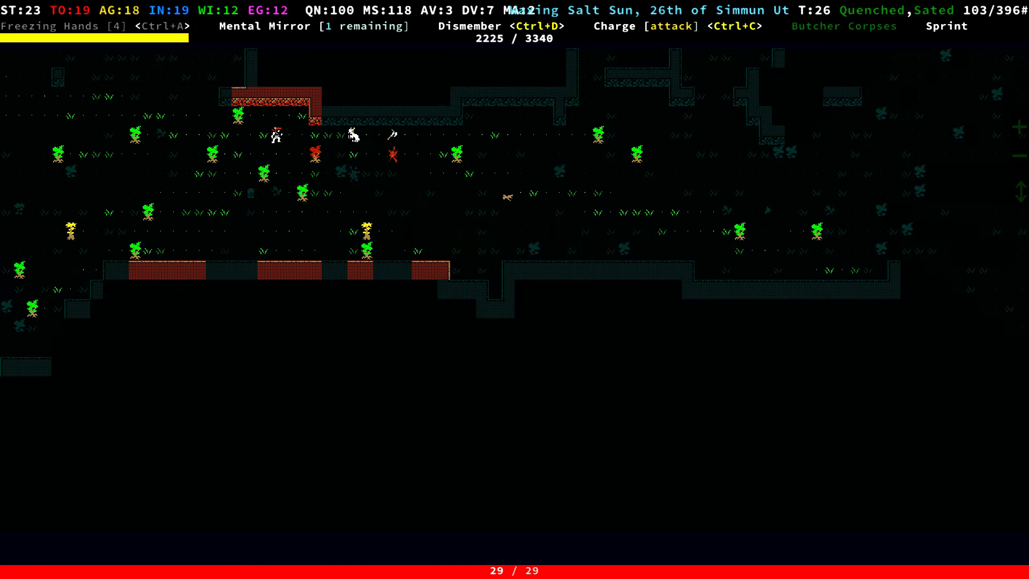
{"action": "key", "text": "Left"}
{"action": "key", "text": "Left"}
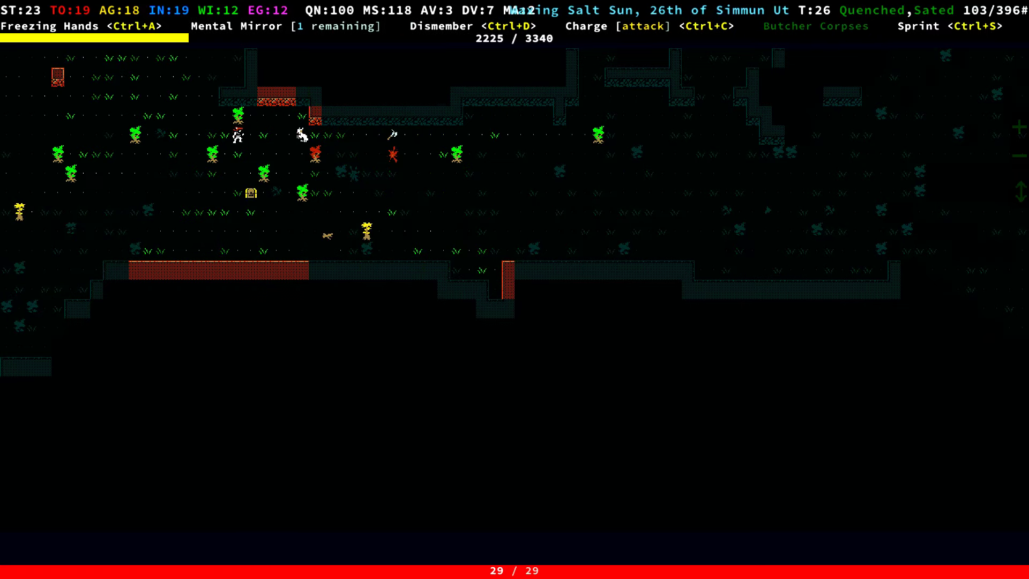
{"action": "key", "text": "l"}
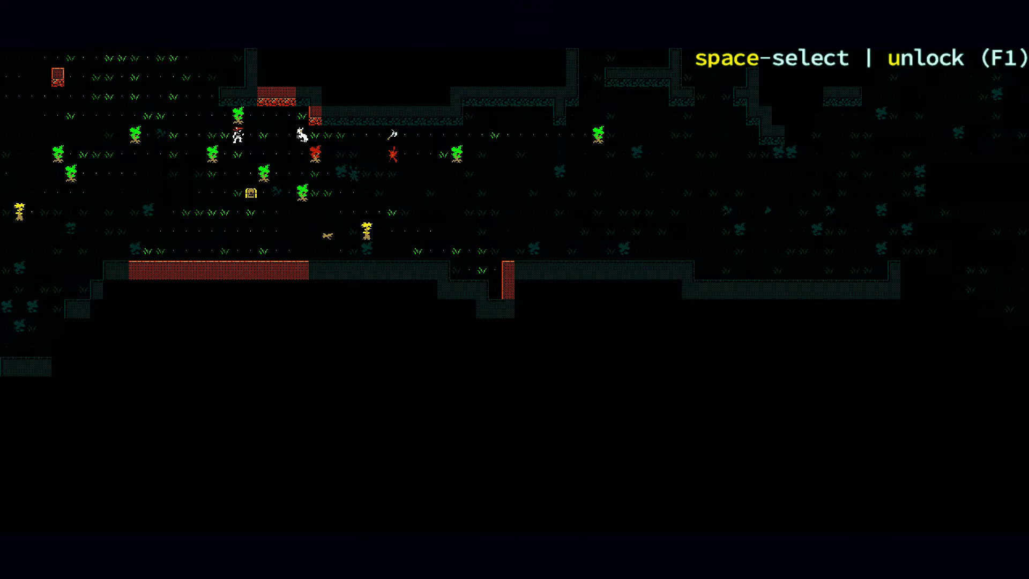
{"action": "key", "text": "space"}
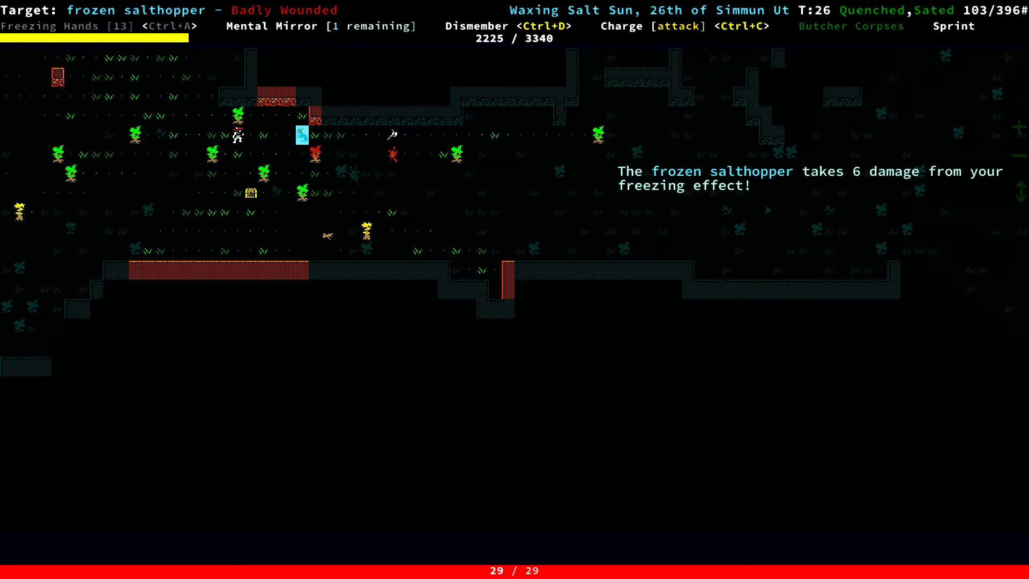
{"action": "key", "text": "Right"}
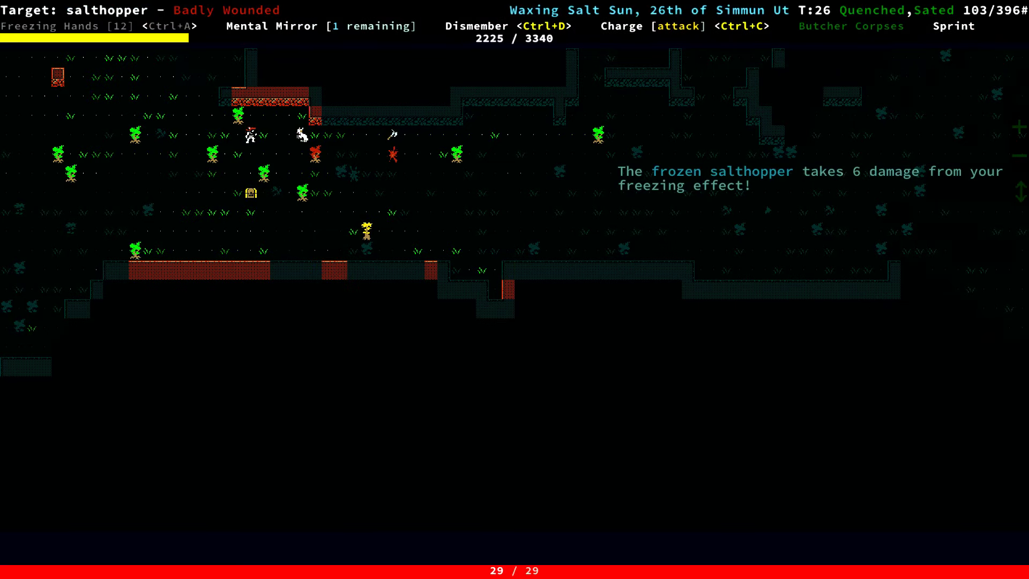
Choose Charge from the abilities list and charge-kill the salthopper with the battle axe
{"action": "key", "text": "a"}
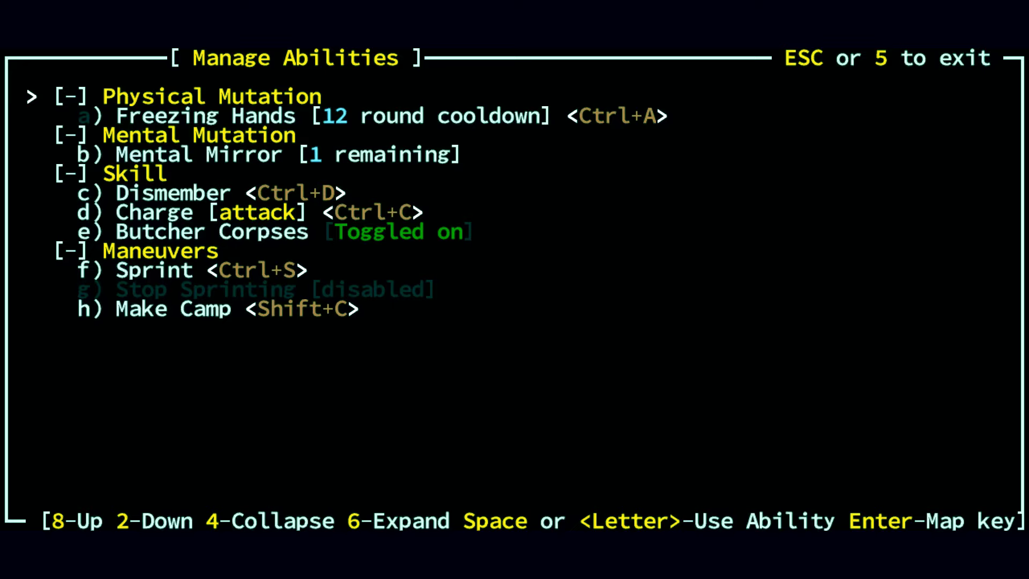
{"action": "key", "text": "Down"}
{"action": "key", "text": "Down"}
{"action": "key", "text": "Down"}
{"action": "key", "text": "Down"}
{"action": "key", "text": "Down"}
{"action": "key", "text": "Down"}
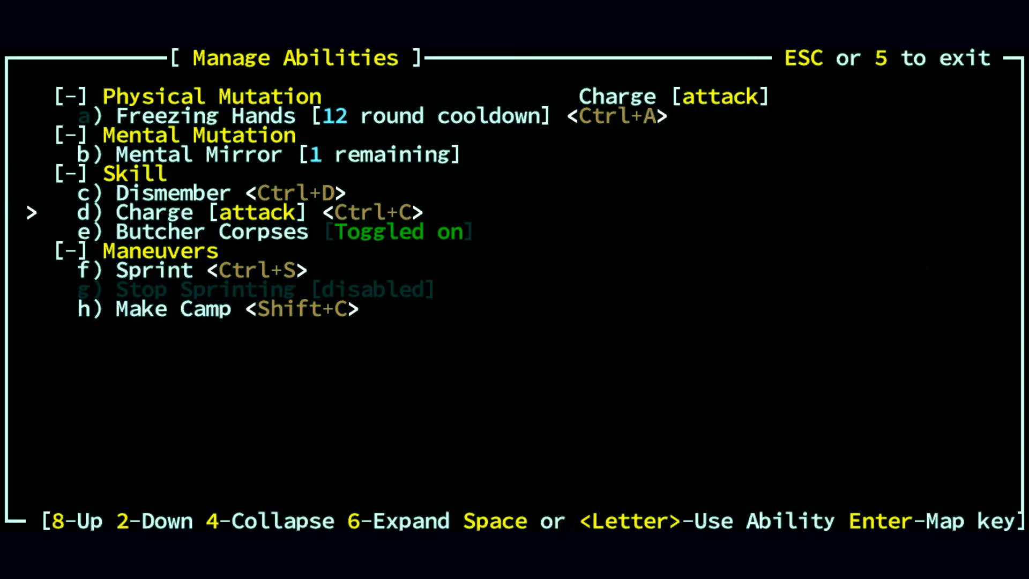
{"action": "key", "text": "Return"}
{"action": "key", "text": "Escape"}
{"action": "key", "text": "space"}
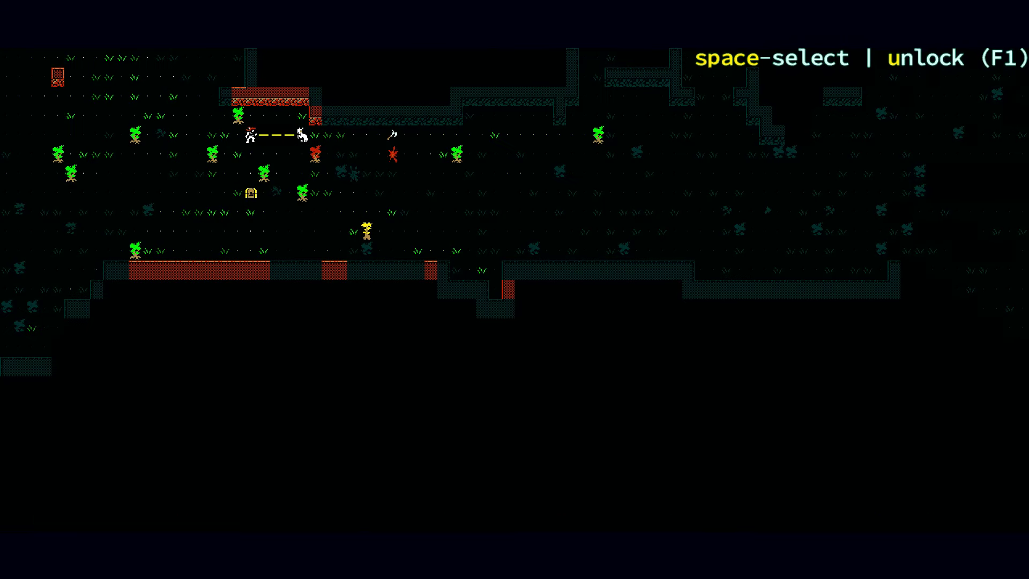
{"action": "key", "text": "space"}
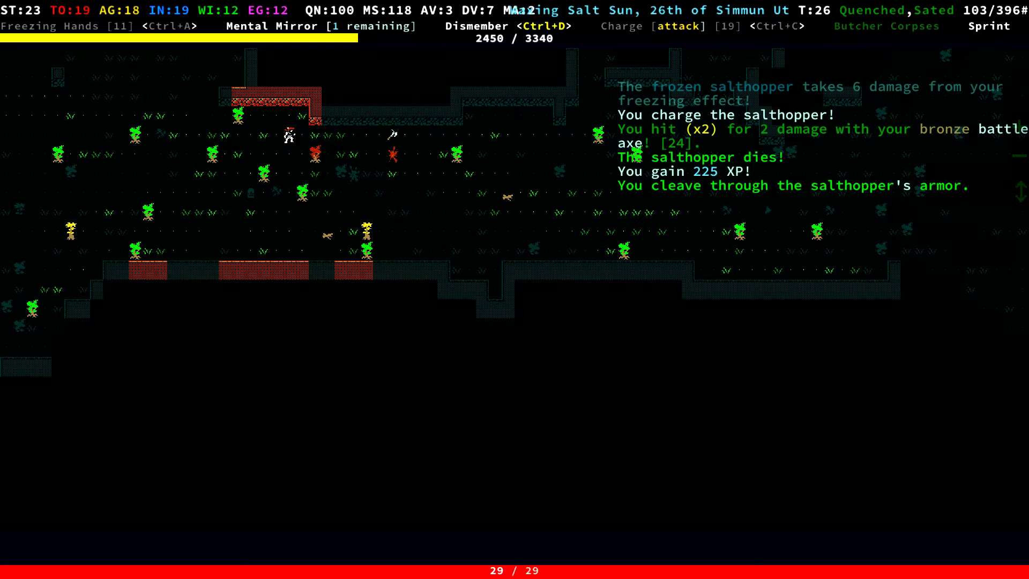
Find nothing to pick up, then walk east across the clearing past the campfire remains
{"action": "key", "text": "g"}
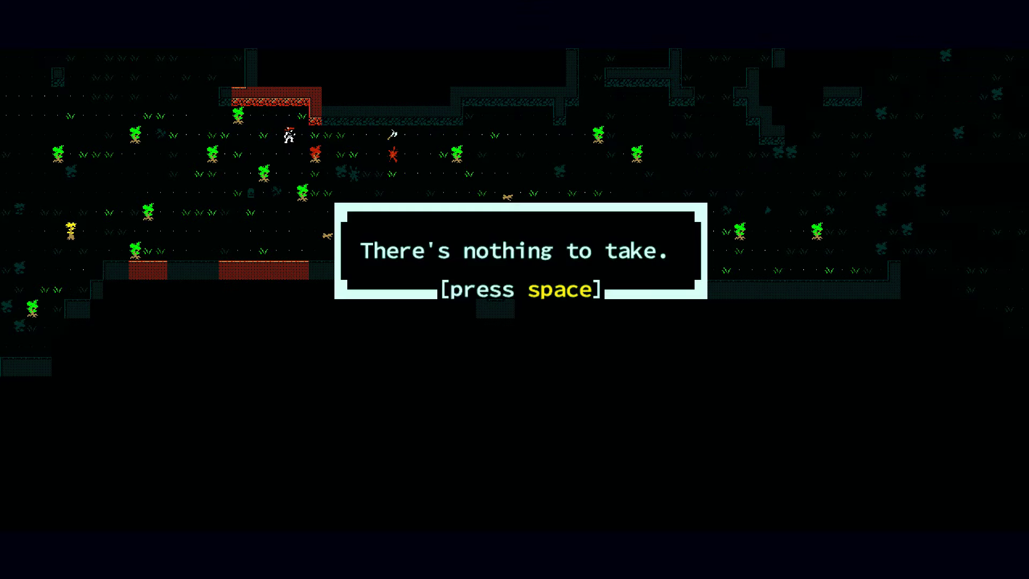
{"action": "key", "text": "space"}
{"action": "key", "text": "Right"}
{"action": "key", "text": "Right"}
{"action": "key", "text": "Right"}
{"action": "key", "text": "Right"}
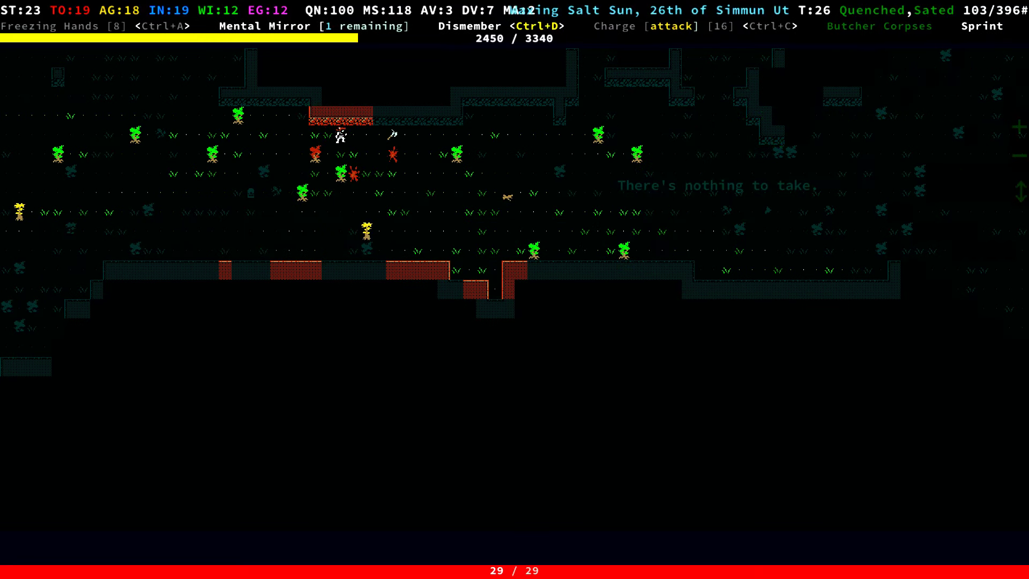
{"action": "key", "text": "Right"}
{"action": "key", "text": "Right"}
{"action": "key", "text": "Right"}
{"action": "key", "text": "Right"}
{"action": "key", "text": "Right"}
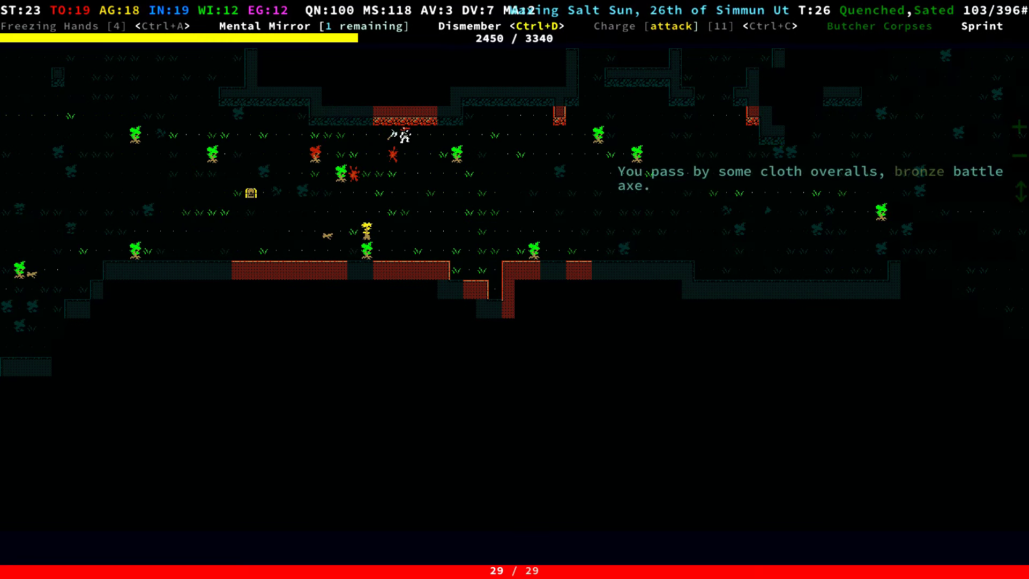
{"action": "key", "text": "Right"}
{"action": "key", "text": "Right"}
{"action": "key", "text": "Right"}
{"action": "key", "text": "Right"}
{"action": "key", "text": "Right"}
{"action": "key", "text": "Right"}
{"action": "key", "text": "Right"}
{"action": "key", "text": "Right"}
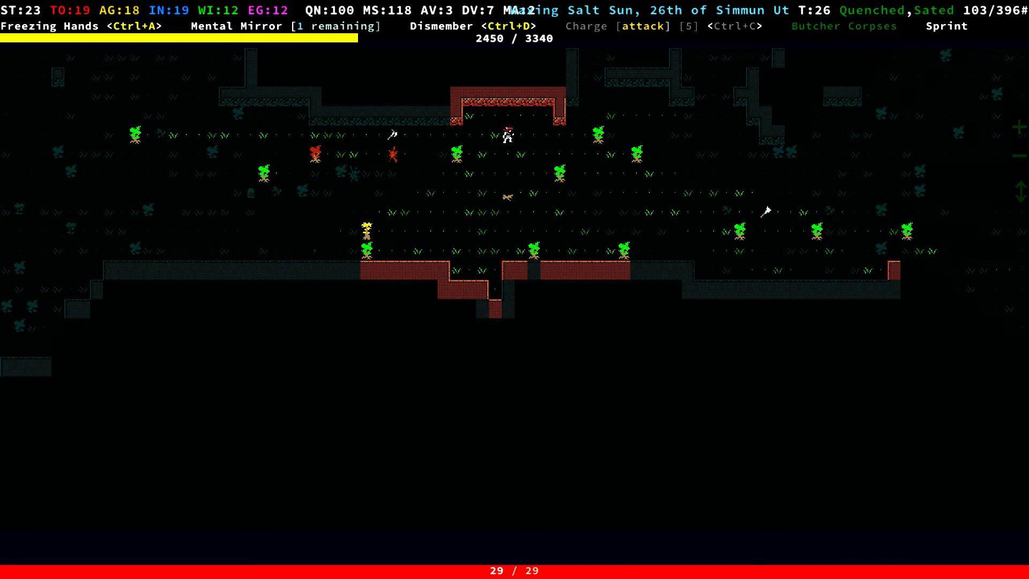
{"action": "key", "text": "Right"}
{"action": "key", "text": "Right"}
{"action": "key", "text": "Right"}
{"action": "key", "text": "Up"}
{"action": "key", "text": "Right"}
{"action": "key", "text": "Right"}
{"action": "key", "text": "Right"}
{"action": "key", "text": "Right"}
{"action": "key", "text": "Right"}
{"action": "key", "text": "Right"}
{"action": "key", "text": "Up"}
{"action": "key", "text": "Right"}
{"action": "key", "text": "Right"}
{"action": "key", "text": "Right"}
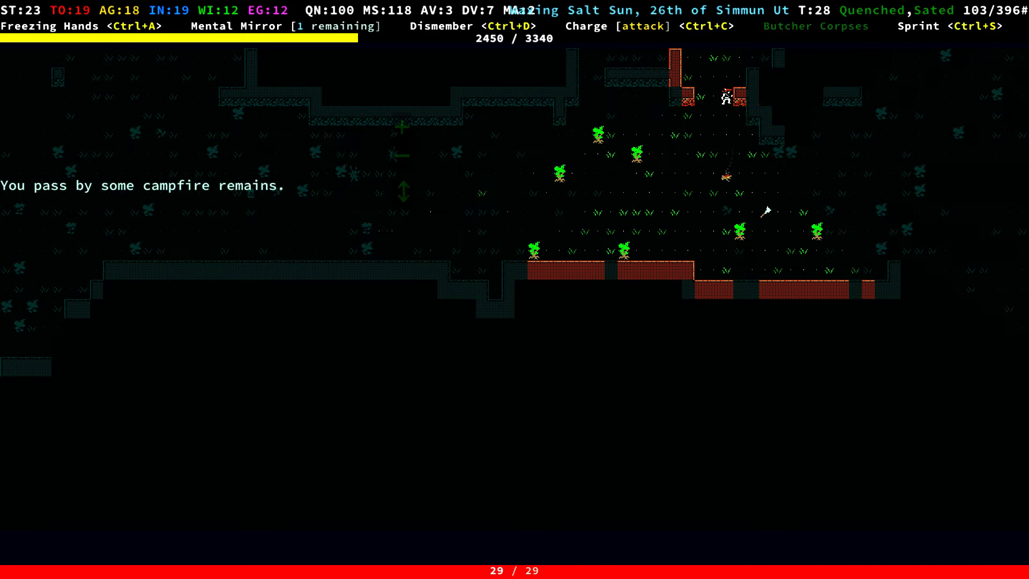
Continue east past the dogthorn trees and south through the eastern area
{"action": "key", "text": "Down"}
{"action": "key", "text": "Right"}
{"action": "key", "text": "Down"}
{"action": "key", "text": "Right"}
{"action": "key", "text": "Down"}
{"action": "key", "text": "Right"}
{"action": "key", "text": "Right"}
{"action": "key", "text": "Right"}
{"action": "key", "text": "Right"}
{"action": "key", "text": "Right"}
{"action": "key", "text": "Right"}
{"action": "key", "text": "Right"}
{"action": "key", "text": "Right"}
{"action": "key", "text": "Right"}
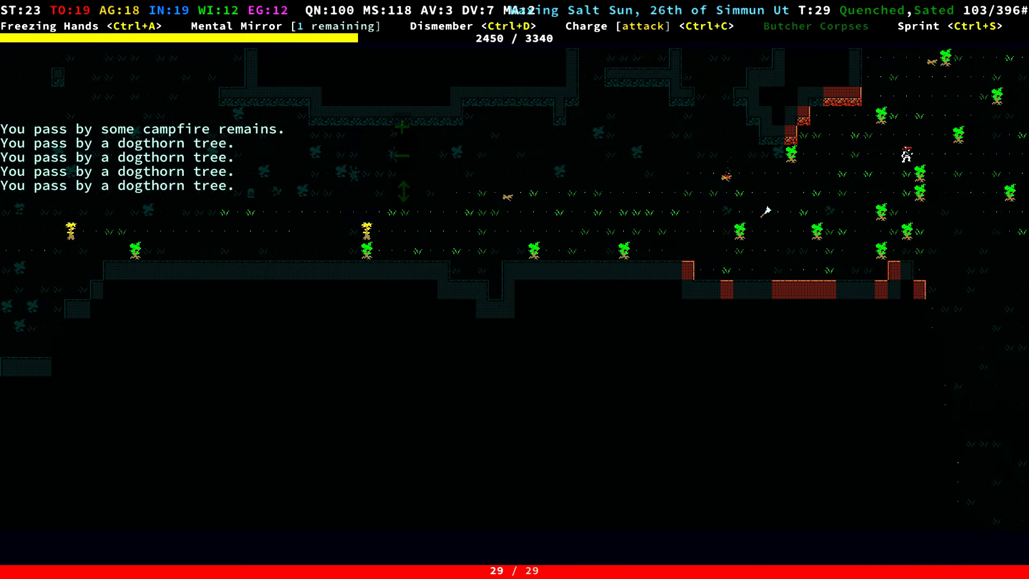
{"action": "key", "text": "Down"}
{"action": "key", "text": "Down"}
{"action": "key", "text": "Down"}
{"action": "key", "text": "Down"}
{"action": "key", "text": "Down"}
{"action": "key", "text": "Right"}
{"action": "key", "text": "Down"}
{"action": "key", "text": "Down"}
{"action": "key", "text": "Down"}
{"action": "key", "text": "Down"}
{"action": "key", "text": "Right"}
{"action": "key", "text": "Down"}
{"action": "key", "text": "Down"}
{"action": "key", "text": "Down"}
{"action": "key", "text": "Down"}
Head back northwest and west to the clearing's western edge
{"action": "key", "text": "Up"}
{"action": "key", "text": "Up"}
{"action": "key", "text": "Up"}
{"action": "key", "text": "Up"}
{"action": "key", "text": "Left"}
{"action": "key", "text": "Up"}
{"action": "key", "text": "Up"}
{"action": "key", "text": "Left"}
{"action": "key", "text": "Up"}
{"action": "key", "text": "Left"}
{"action": "key", "text": "Left"}
{"action": "key", "text": "Up"}
{"action": "key", "text": "Left"}
{"action": "key", "text": "Left"}
{"action": "key", "text": "Left"}
{"action": "key", "text": "Left"}
{"action": "key", "text": "Left"}
{"action": "key", "text": "Down"}
{"action": "key", "text": "Left"}
{"action": "key", "text": "Left"}
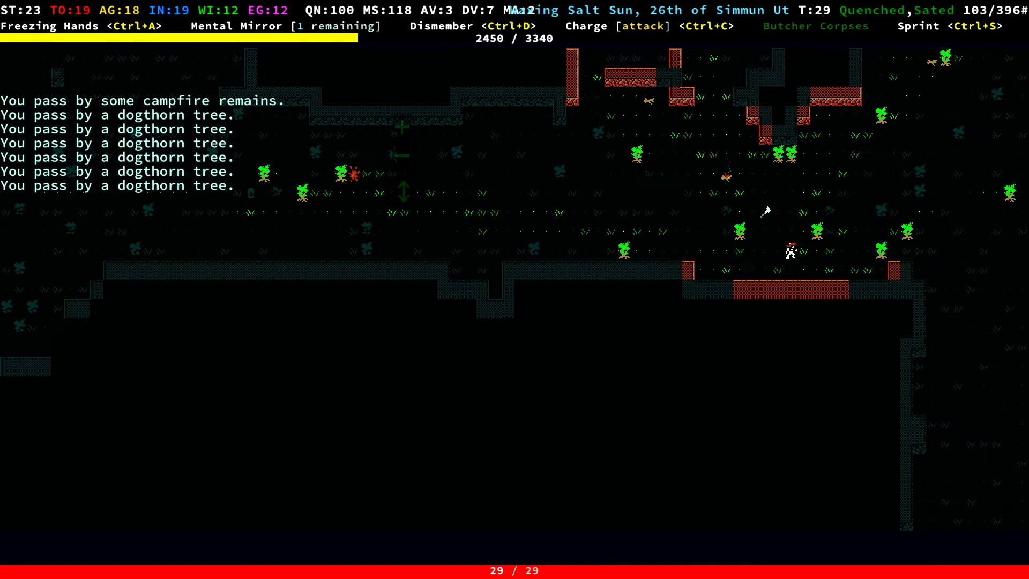
{"action": "key", "text": "Left"}
{"action": "key", "text": "Left"}
{"action": "key", "text": "Left"}
{"action": "key", "text": "Left"}
{"action": "key", "text": "Left"}
{"action": "key", "text": "Left"}
{"action": "key", "text": "Left"}
{"action": "key", "text": "Left"}
{"action": "key", "text": "Left"}
{"action": "key", "text": "Left"}
{"action": "key", "text": "Left"}
{"action": "key", "text": "Left"}
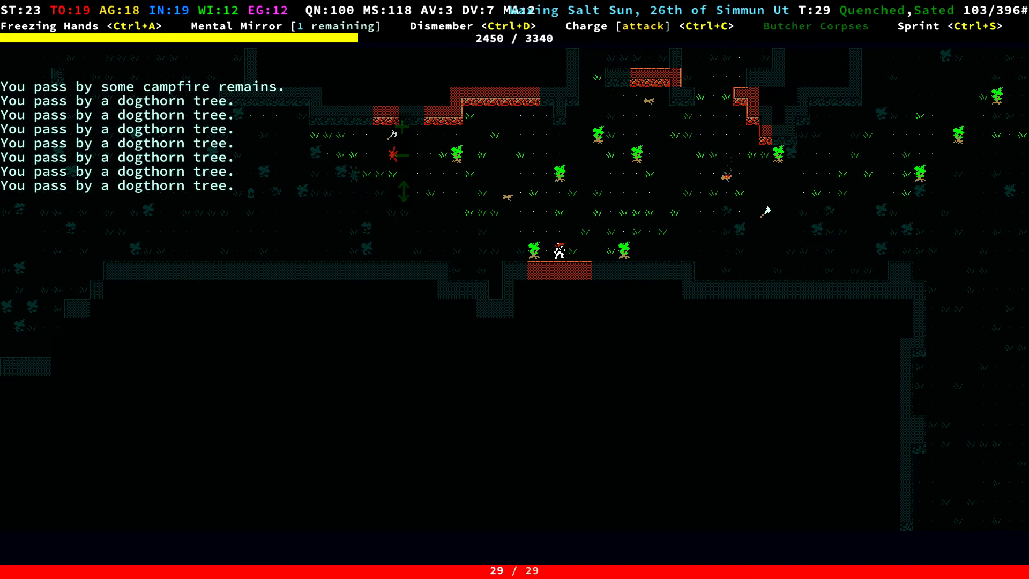
{"action": "key", "text": "Left"}
{"action": "key", "text": "Left"}
{"action": "key", "text": "Left"}
{"action": "key", "text": "Left"}
{"action": "key", "text": "Left"}
{"action": "key", "text": "Left"}
{"action": "key", "text": "Left"}
{"action": "key", "text": "Left"}
{"action": "key", "text": "Left"}
{"action": "key", "text": "Left"}
{"action": "key", "text": "Left"}
{"action": "key", "text": "Left"}
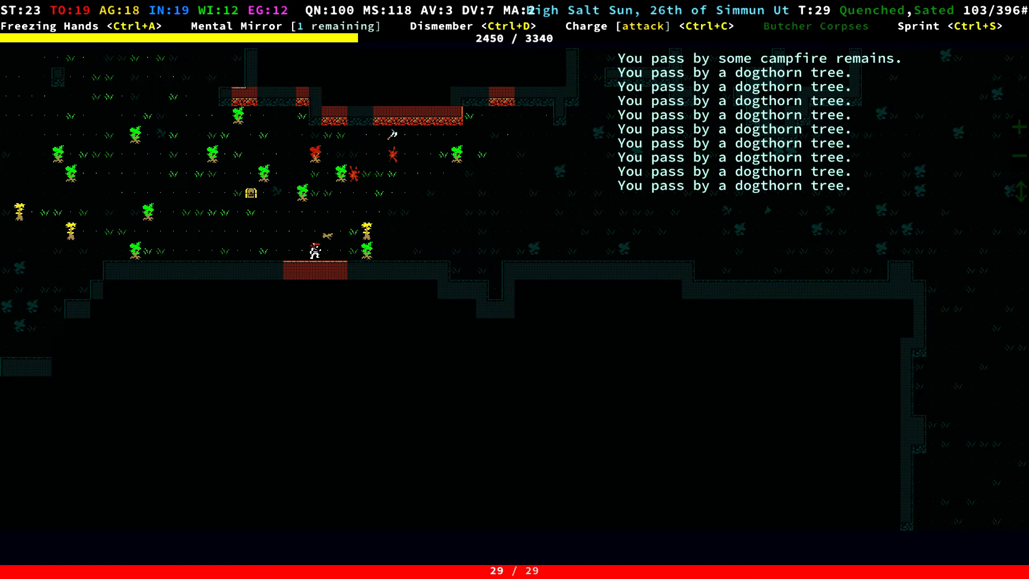
{"action": "key", "text": "Left"}
{"action": "key", "text": "Left"}
{"action": "key", "text": "Left"}
{"action": "key", "text": "Left"}
{"action": "key", "text": "Left"}
{"action": "key", "text": "Up"}
{"action": "key", "text": "Left"}
{"action": "key", "text": "Left"}
{"action": "key", "text": "Left"}
{"action": "key", "text": "Left"}
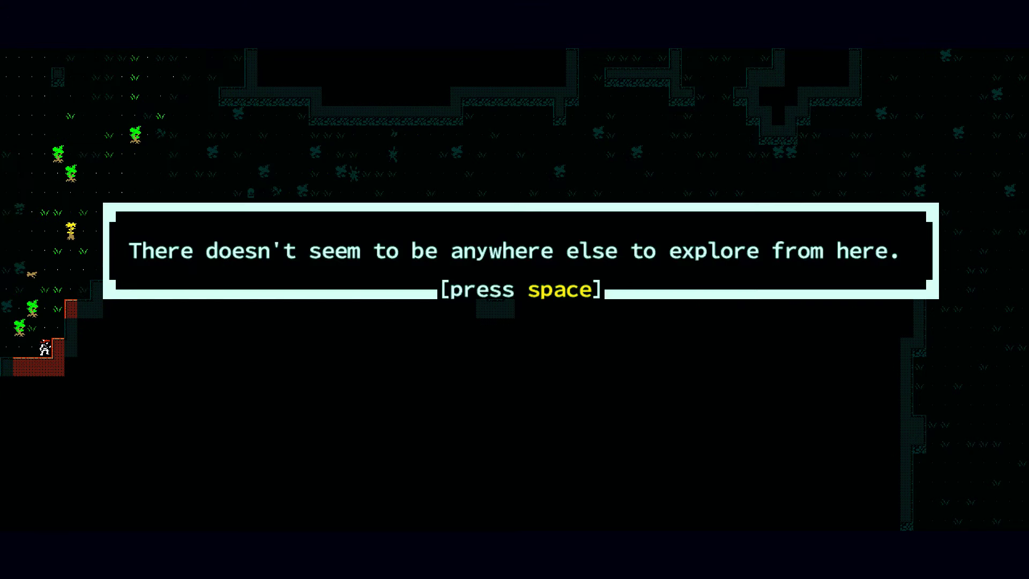
Dismiss the explore notice and walk north along the western edge into the neighbouring desert canyon
{"action": "key", "text": "space"}
{"action": "key", "text": "Up"}
{"action": "key", "text": "Up"}
{"action": "key", "text": "Up"}
{"action": "key", "text": "Up"}
{"action": "key", "text": "Up"}
{"action": "key", "text": "Up"}
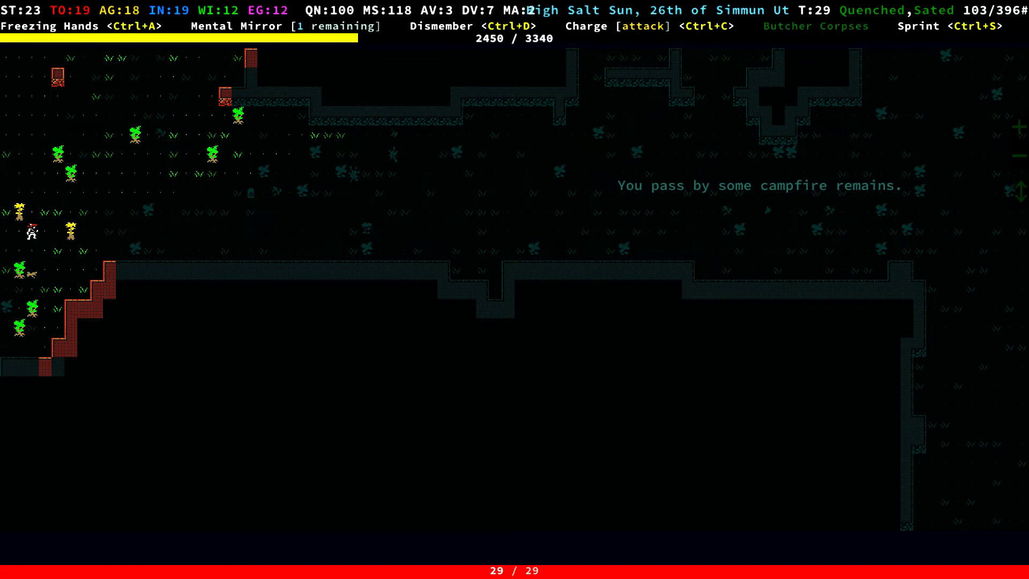
{"action": "key", "text": "Up"}
{"action": "key", "text": "Up"}
{"action": "key", "text": "Up"}
{"action": "key", "text": "Up"}
{"action": "key", "text": "Up"}
{"action": "key", "text": "Up"}
{"action": "key", "text": "Left"}
{"action": "key", "text": "Left"}
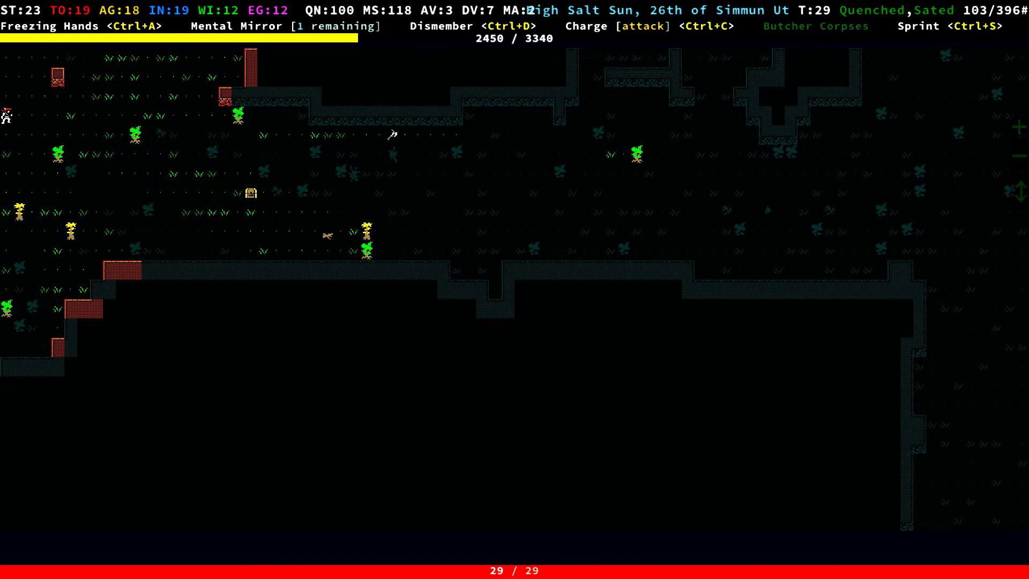
{"action": "key", "text": "Up"}
{"action": "key", "text": "Left"}
{"action": "key", "text": "Up"}
Axe the snapjaw scavenger to death for 5 XP and move on into the canyon
{"action": "key", "text": "Left"}
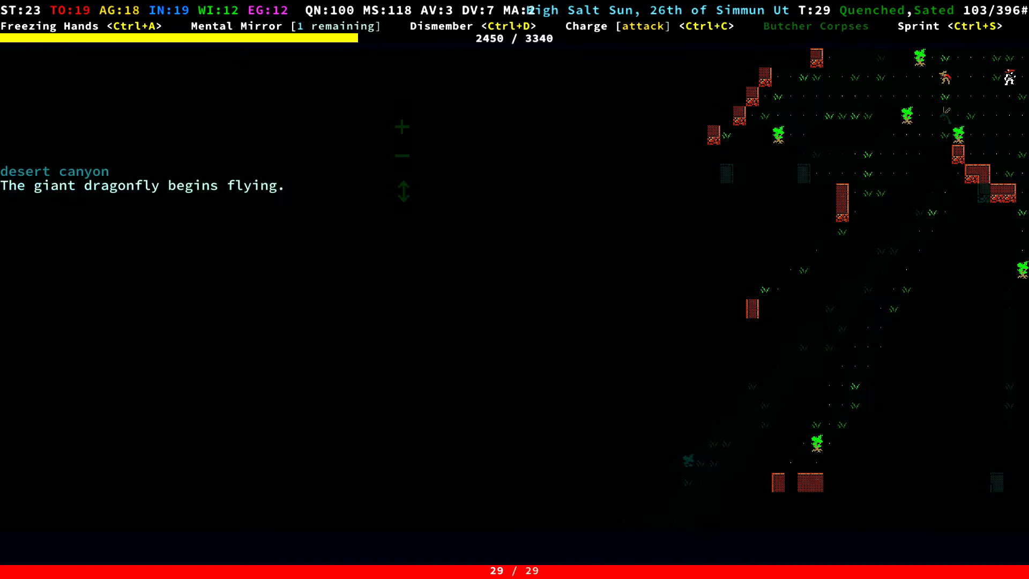
{"action": "key", "text": "Left"}
{"action": "key", "text": "Left"}
{"action": "key", "text": "Left"}
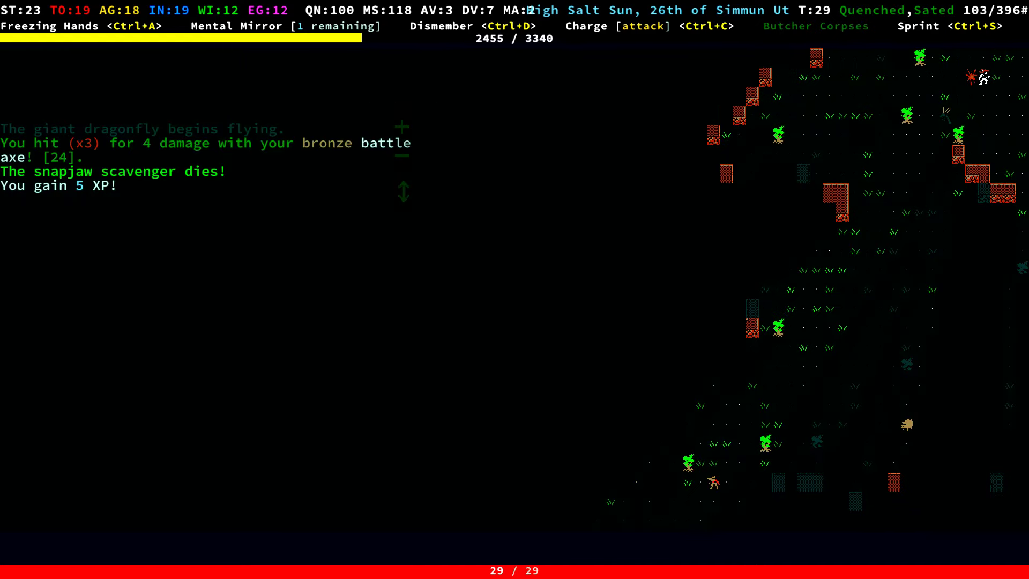
{"action": "key", "text": "Left"}
{"action": "key", "text": "Up"}
{"action": "key", "text": "Up"}
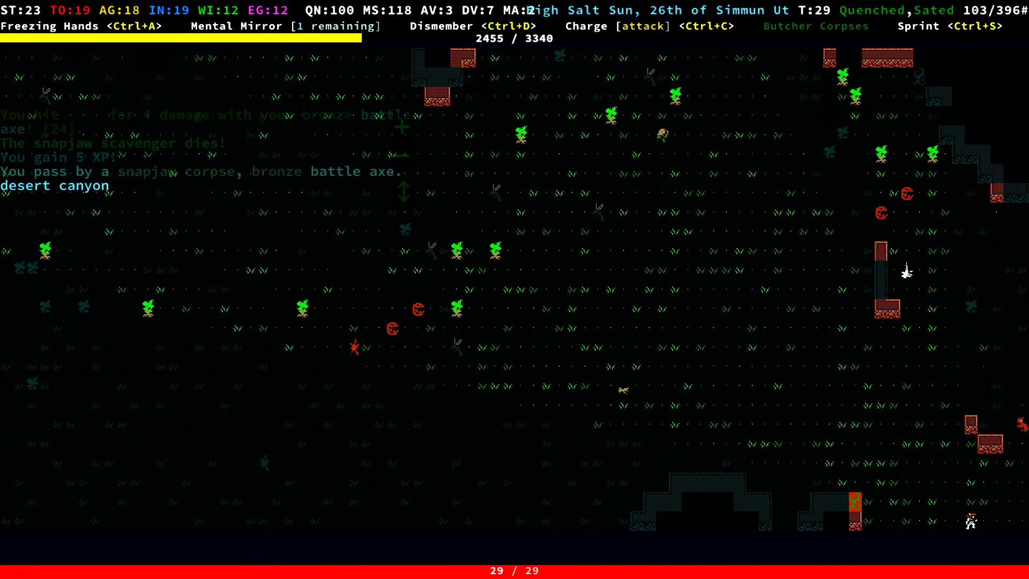
Step toward the salthopper and hit it with Freezing Hands
{"action": "key", "text": "Right"}
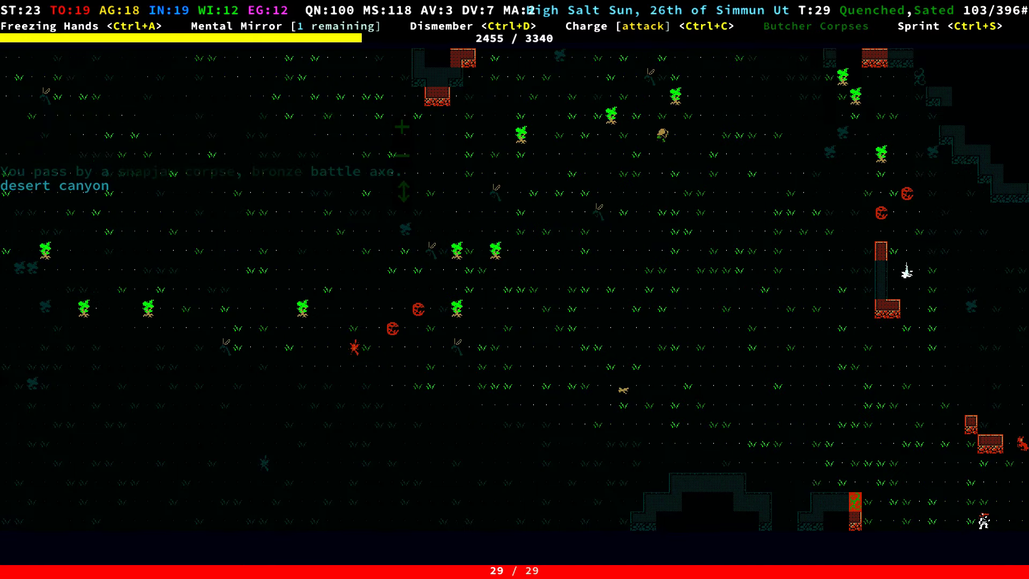
{"action": "key", "text": "l"}
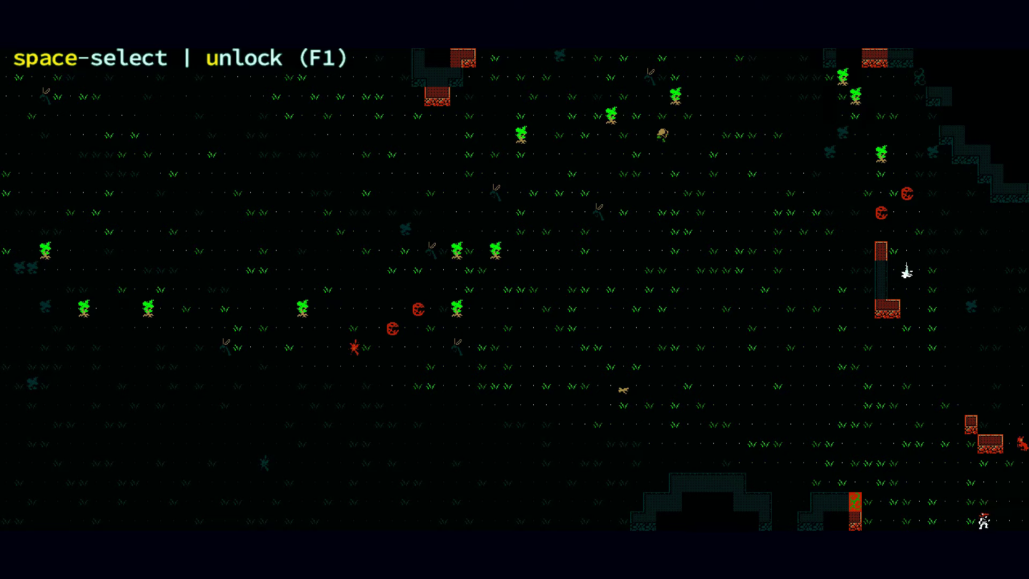
{"action": "key", "text": "Up"}
{"action": "key", "text": "space"}
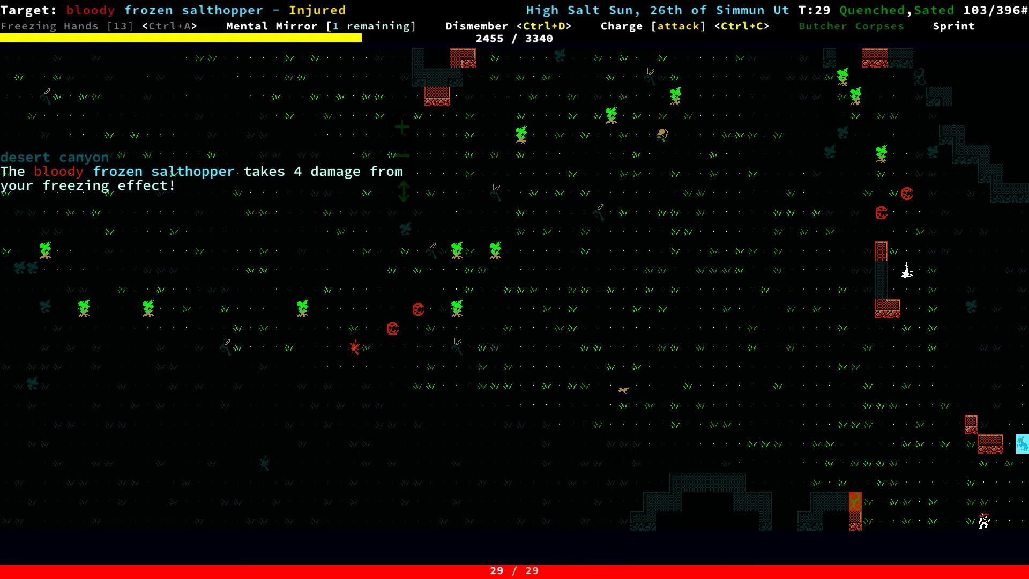
Walk west along the canyon bottom, wait for the freeze to recharge, then return east
{"action": "key", "text": "KP_9"}
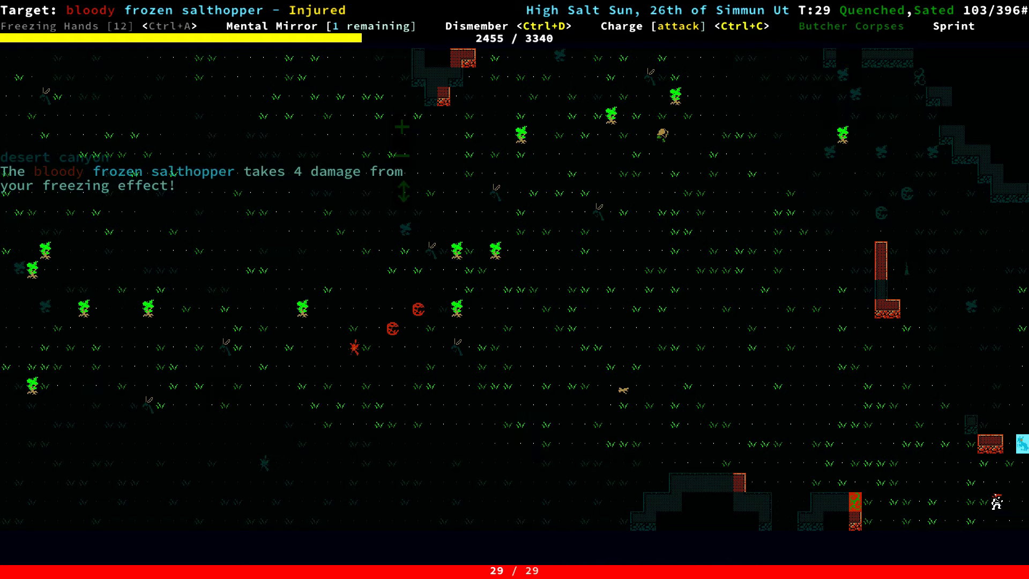
{"action": "key", "text": "KP_4"}
{"action": "key", "text": "KP_4"}
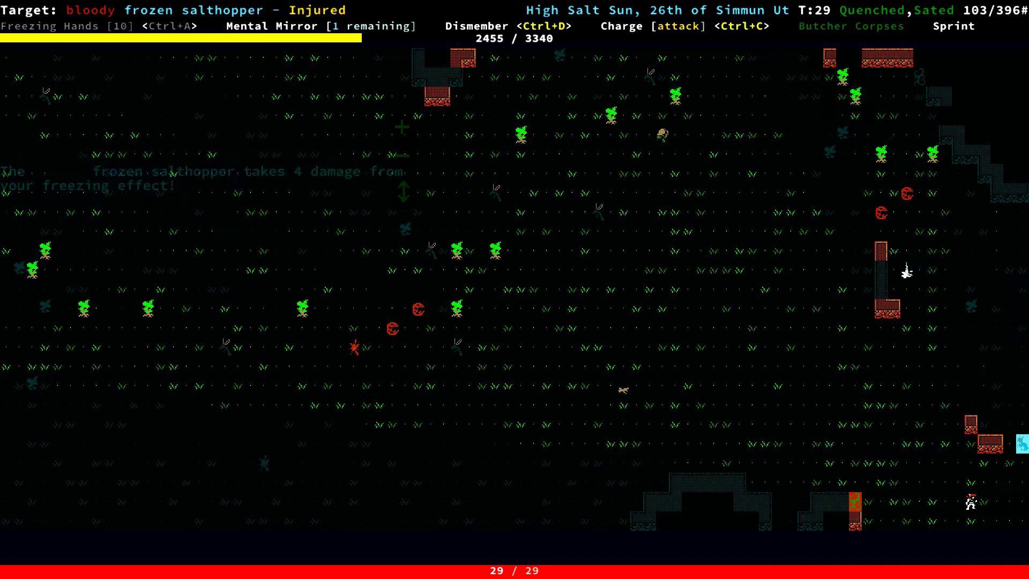
{"action": "key", "text": "KP_4"}
{"action": "key", "text": "KP_4"}
{"action": "key", "text": "KP_4"}
{"action": "key", "text": "KP_4"}
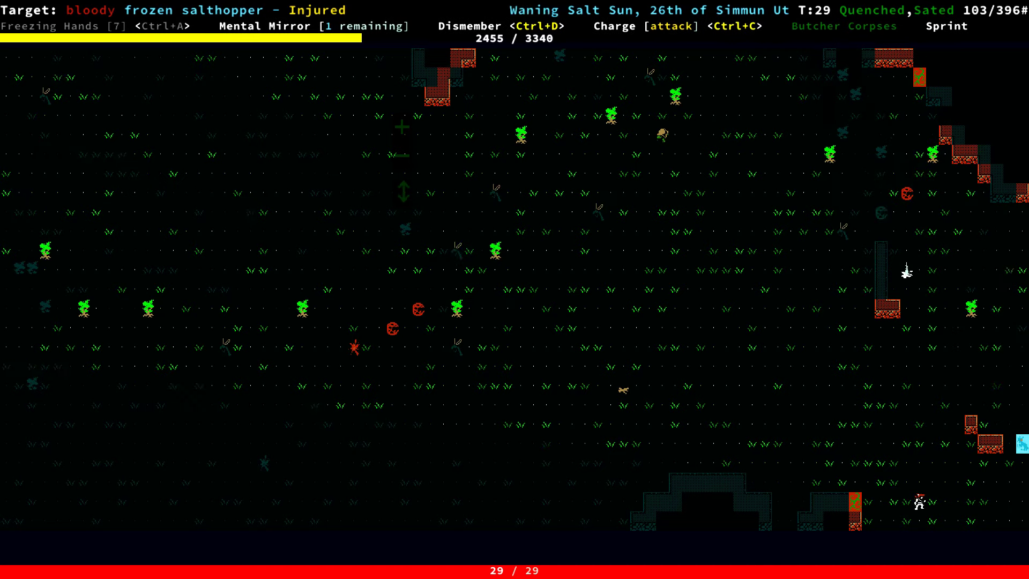
{"action": "key", "text": "KP_4"}
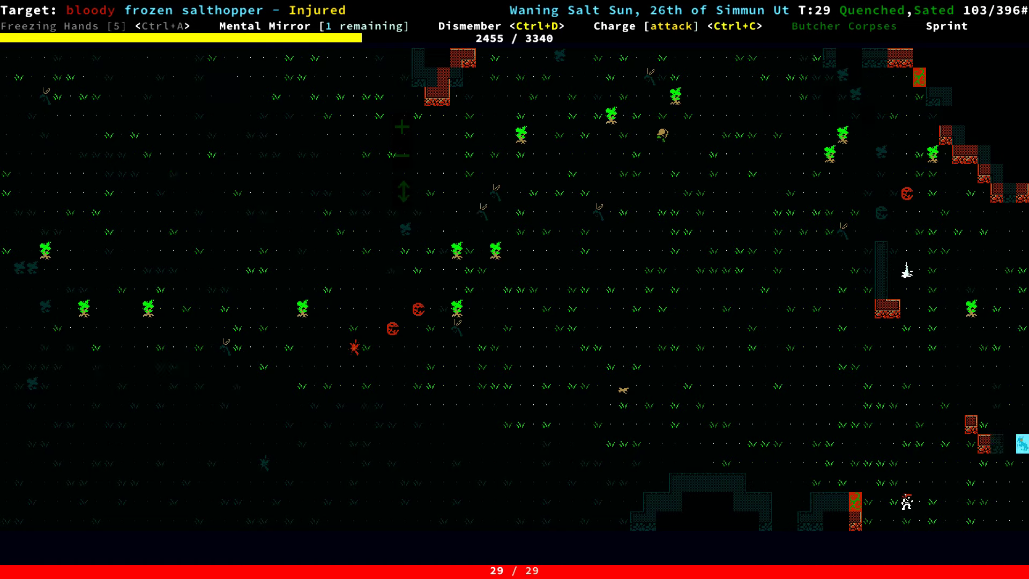
{"action": "key", "text": "KP_5"}
{"action": "key", "text": "KP_5"}
{"action": "key", "text": "KP_6"}
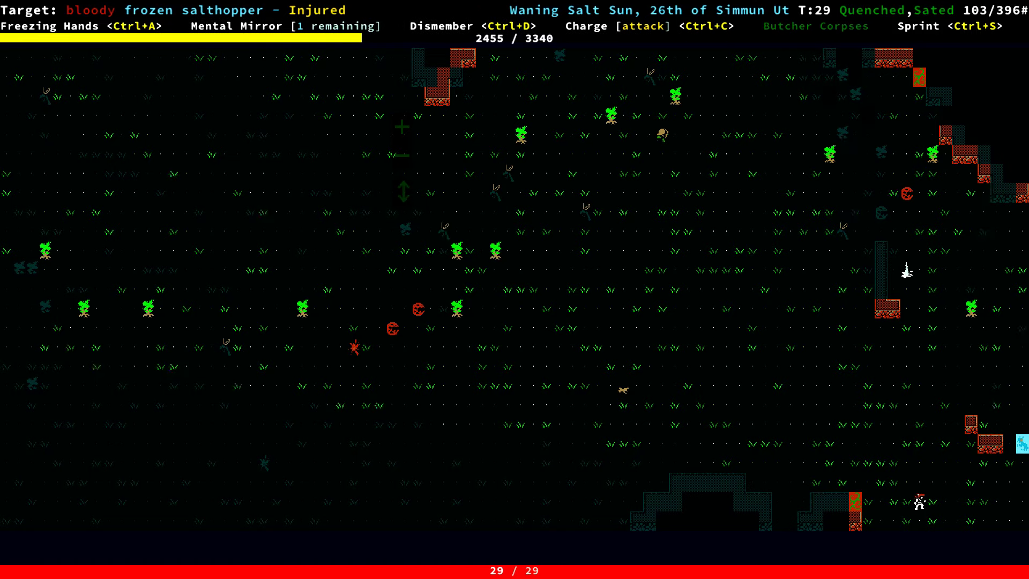
{"action": "key", "text": "KP_6"}
{"action": "key", "text": "KP_6"}
{"action": "key", "text": "KP_6"}
{"action": "key", "text": "KP_6"}
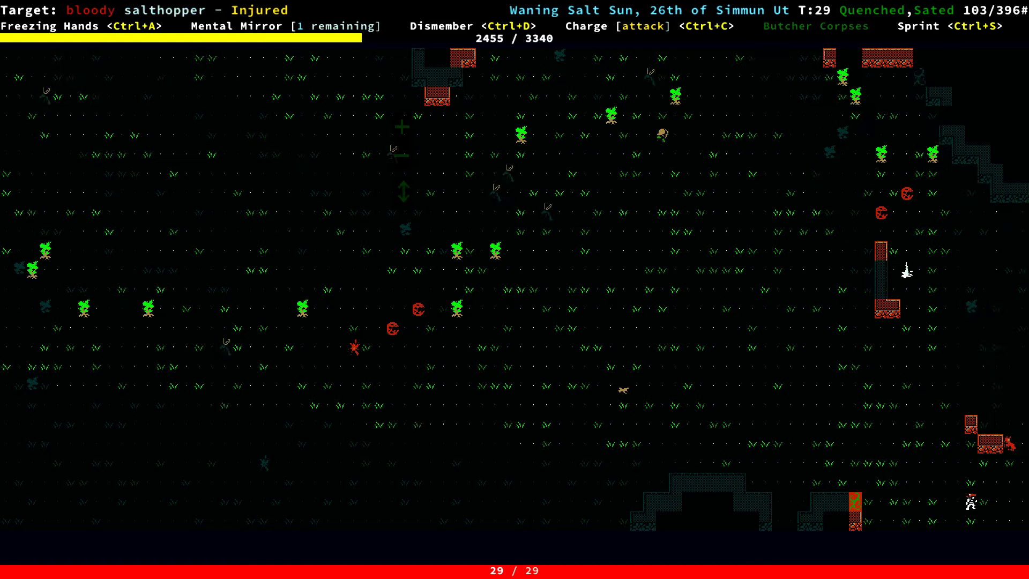
{"action": "key", "text": "KP_6"}
Freeze the salthopper a second time, leaving it badly wounded, and bring up the abilities list
{"action": "key", "text": "KP_2"}
{"action": "key", "text": "KP_6"}
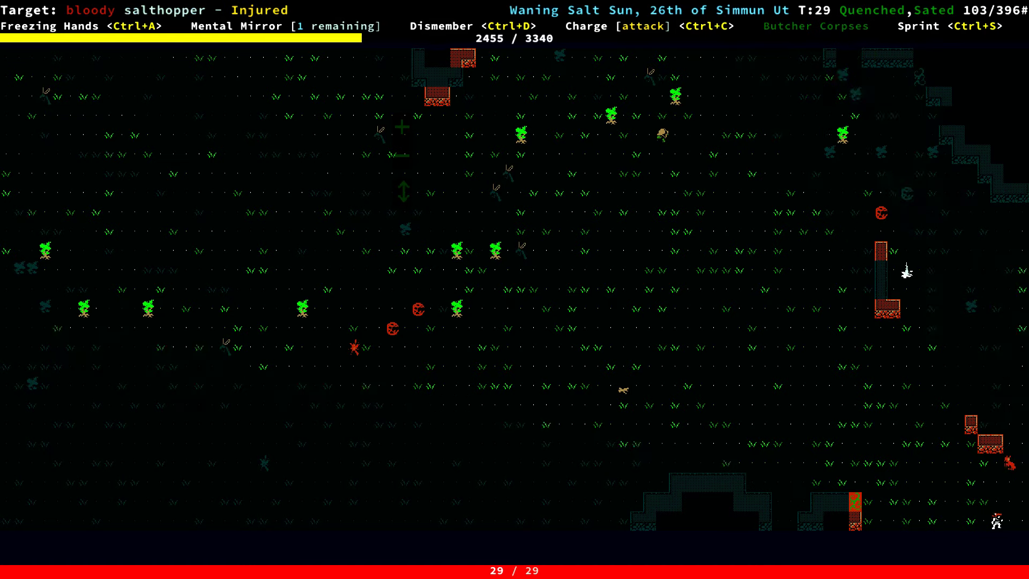
{"action": "key", "text": "f"}
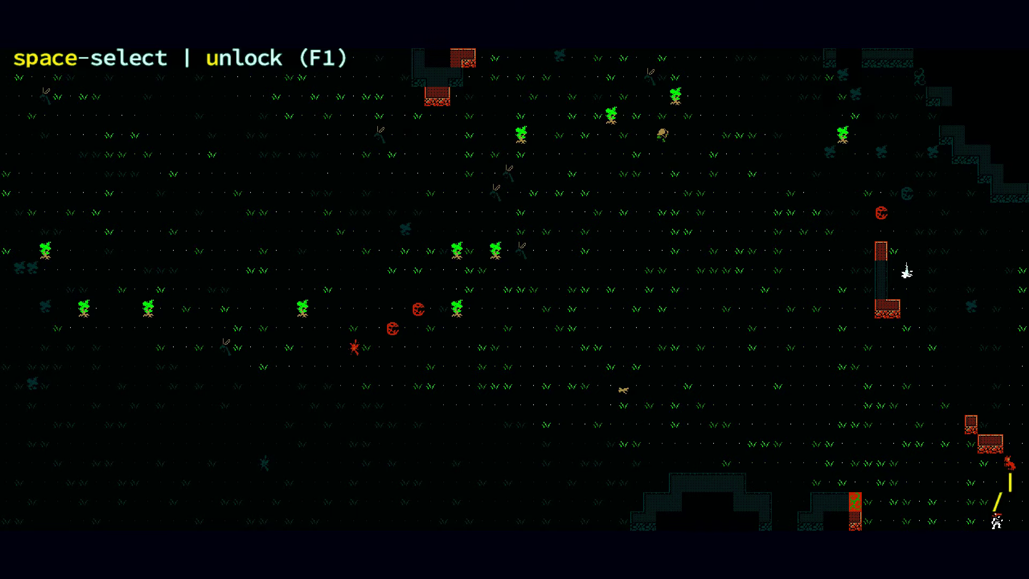
{"action": "key", "text": "space"}
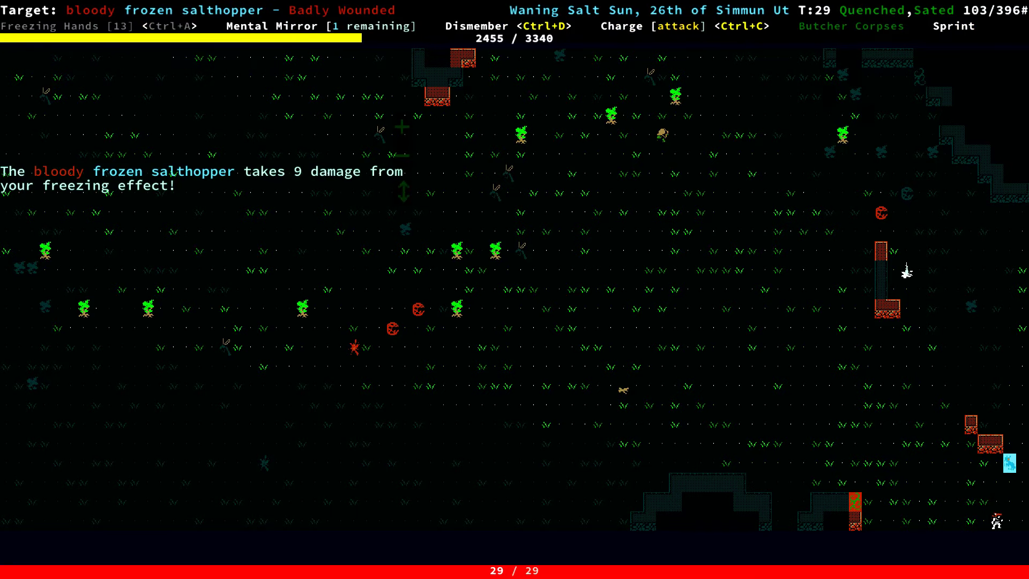
{"action": "key", "text": "a"}
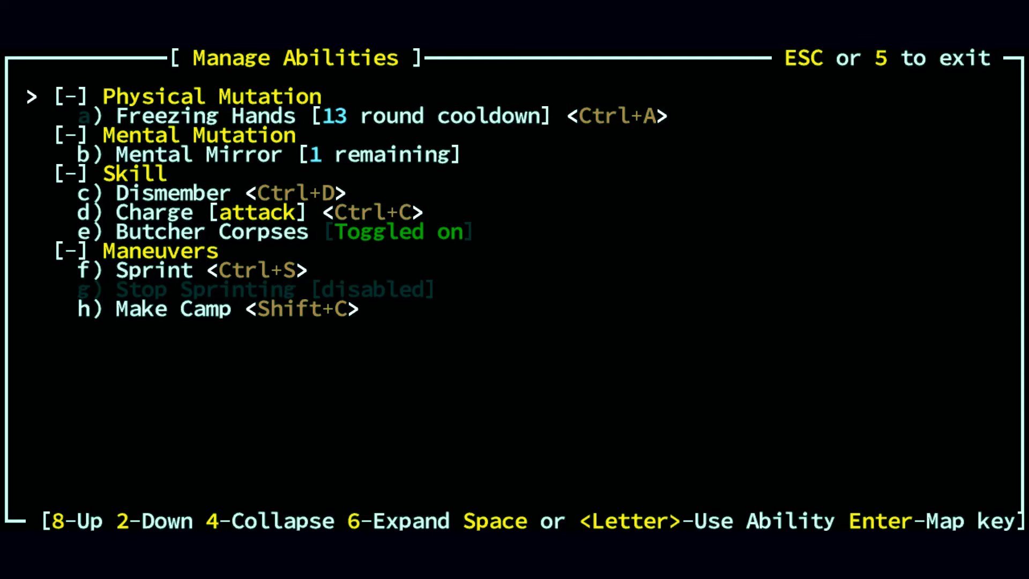
Charge the frozen salthopper and axe it dead for 225 XP, then walk northwest
{"action": "key", "text": "d"}
{"action": "key", "text": "space"}
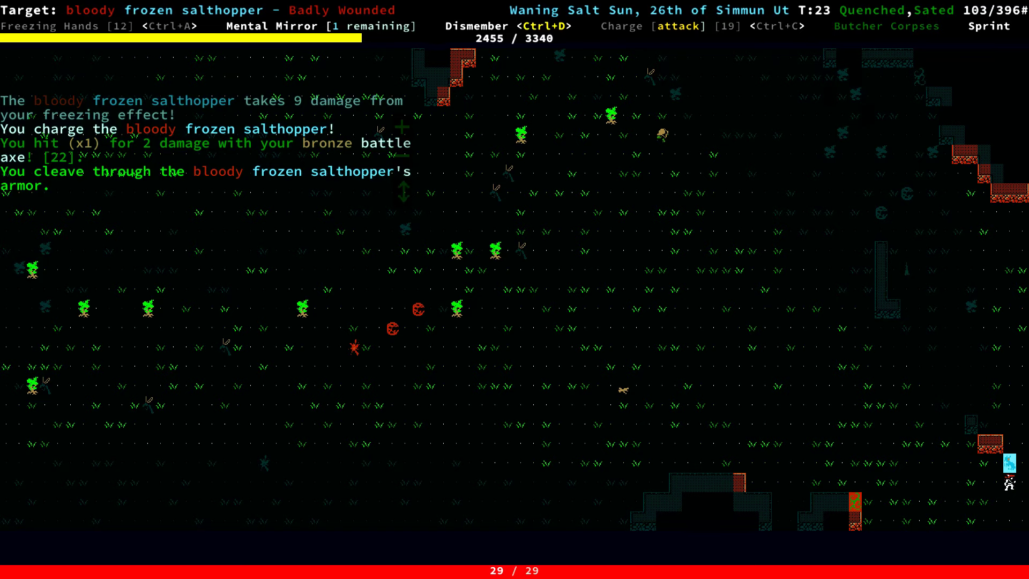
{"action": "key", "text": "ctrl+d"}
{"action": "key", "text": "Up"}
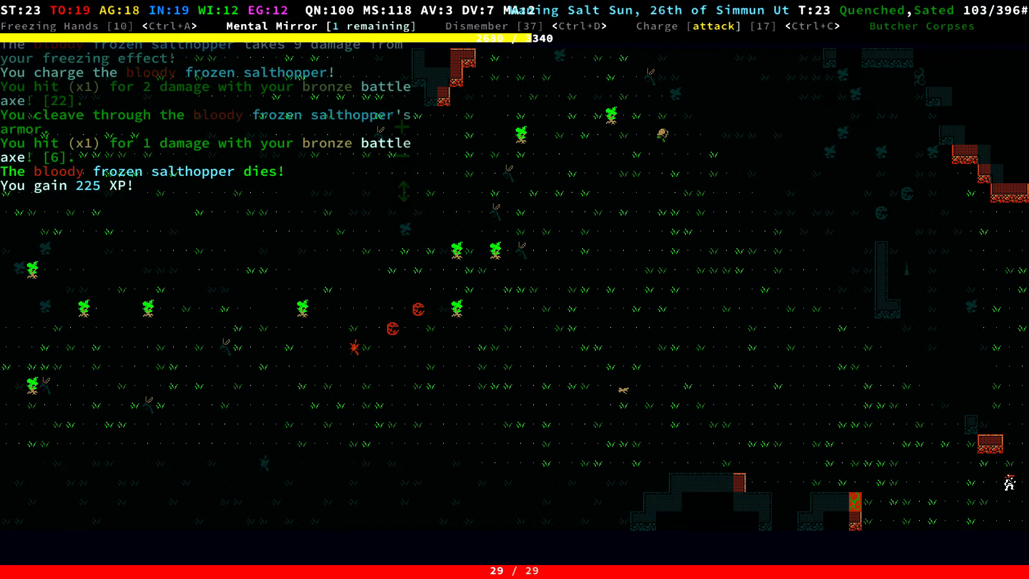
{"action": "left_click", "coordinate": [905, 272]}
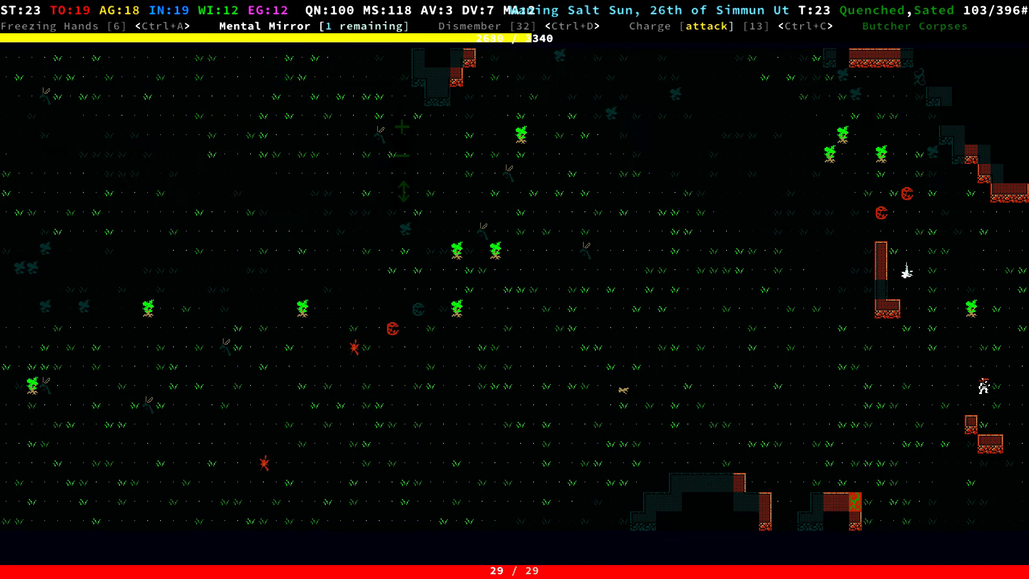
{"action": "key", "text": "Up"}
{"action": "key", "text": "Up"}
{"action": "key", "text": "Up"}
{"action": "key", "text": "Up"}
{"action": "key", "text": "Up"}
{"action": "key", "text": "Up"}
{"action": "key", "text": "Up"}
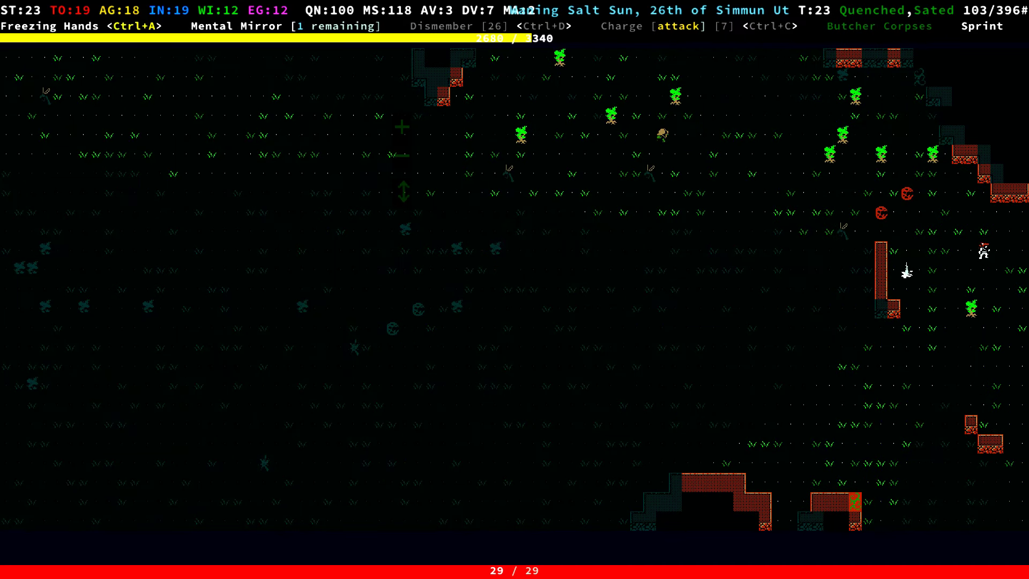
Explore northwest past the tortoise, then leave the zone east into the desert canyon
{"action": "key", "text": "KP_7"}
{"action": "key", "text": "KP_7"}
{"action": "key", "text": "KP_7"}
{"action": "key", "text": "KP_8"}
{"action": "key", "text": "KP_7"}
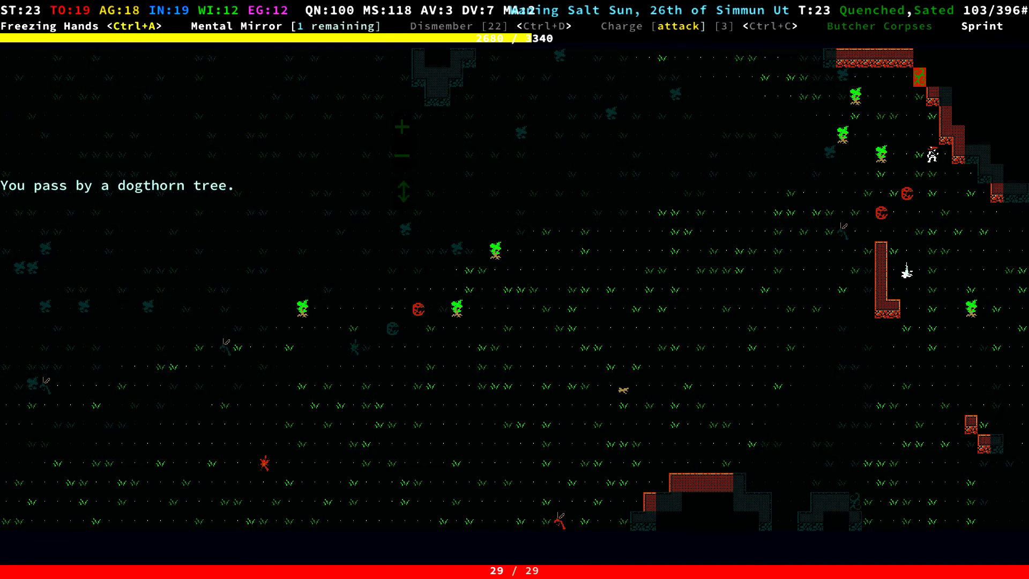
{"action": "key", "text": "KP_7"}
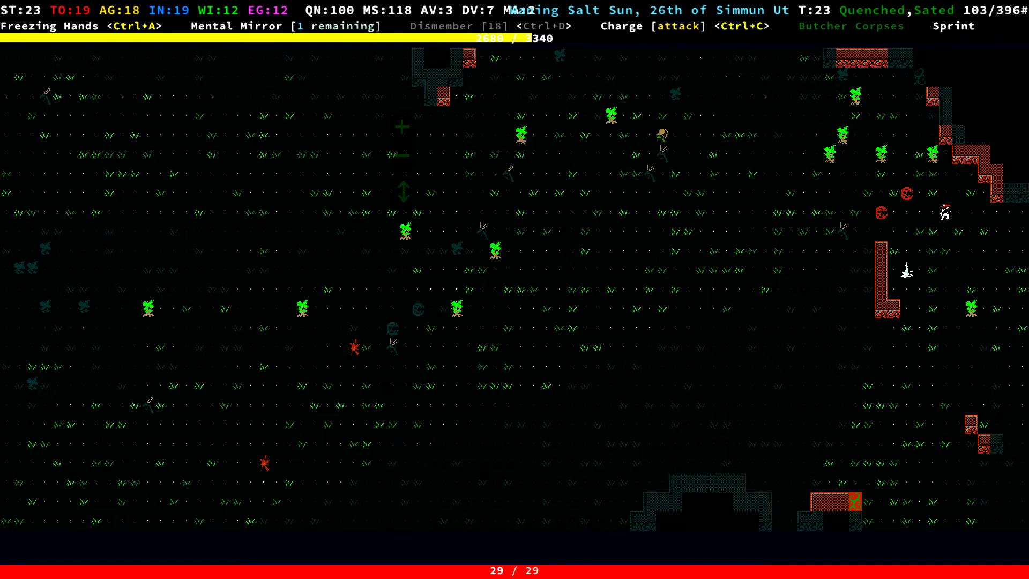
{"action": "key", "text": "0"}
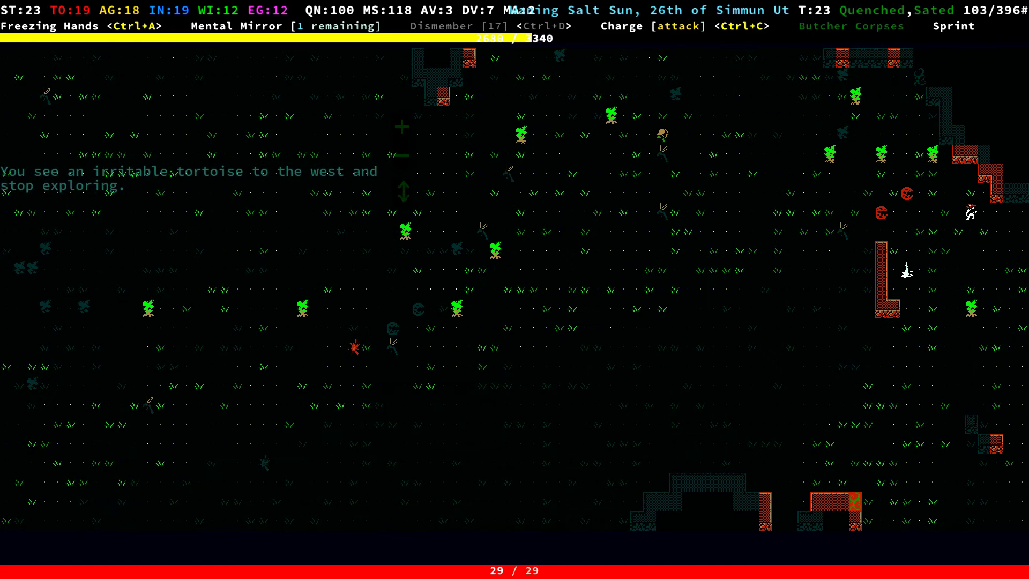
{"action": "key", "text": "KP_6"}
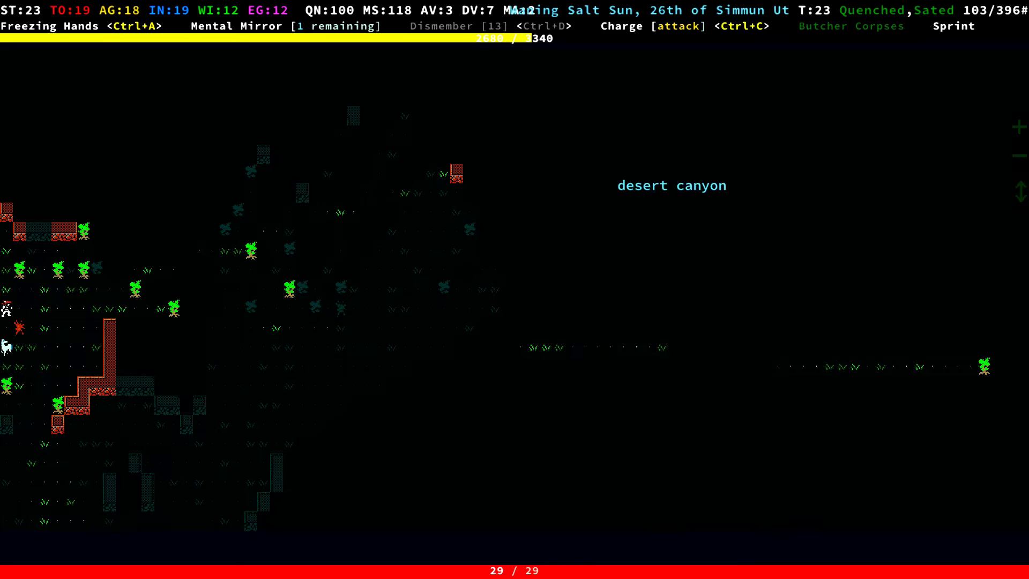
{"action": "key", "text": "0"}
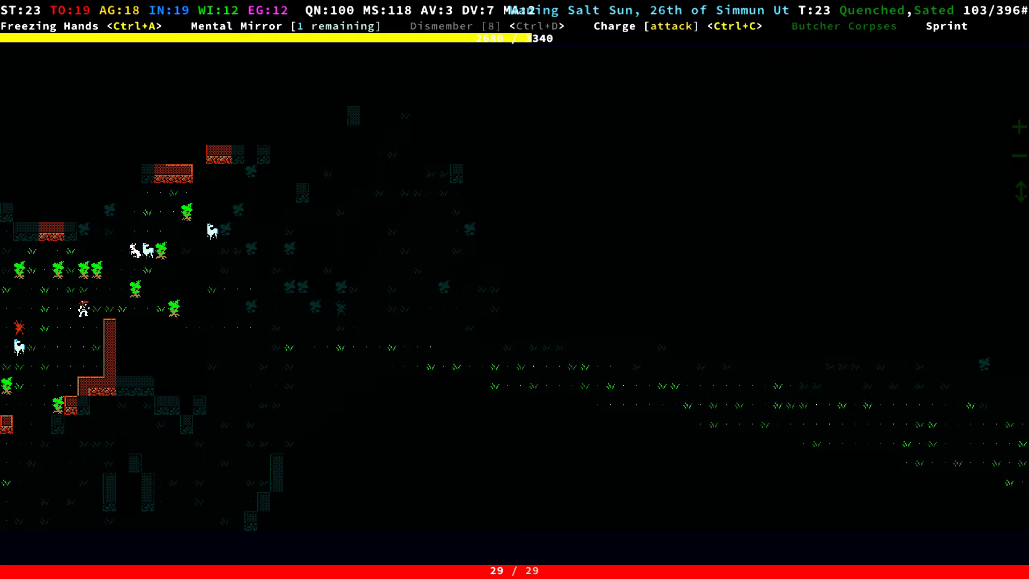
Close in on and kill the salthopper, then continue exploring eastward
{"action": "key", "text": "KP_2"}
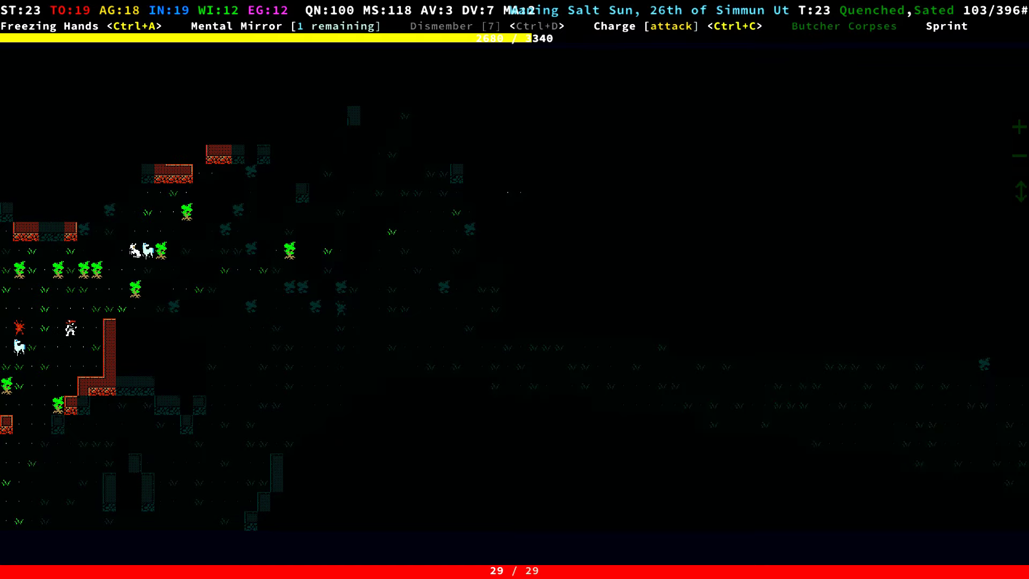
{"action": "key", "text": "KP_9"}
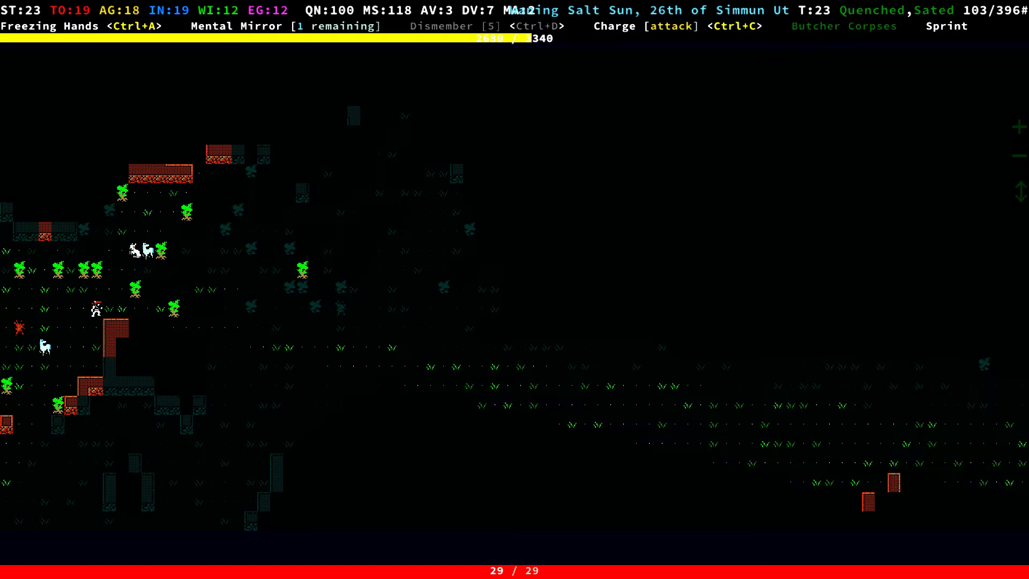
{"action": "key", "text": "KP_6"}
{"action": "key", "text": "KP_9"}
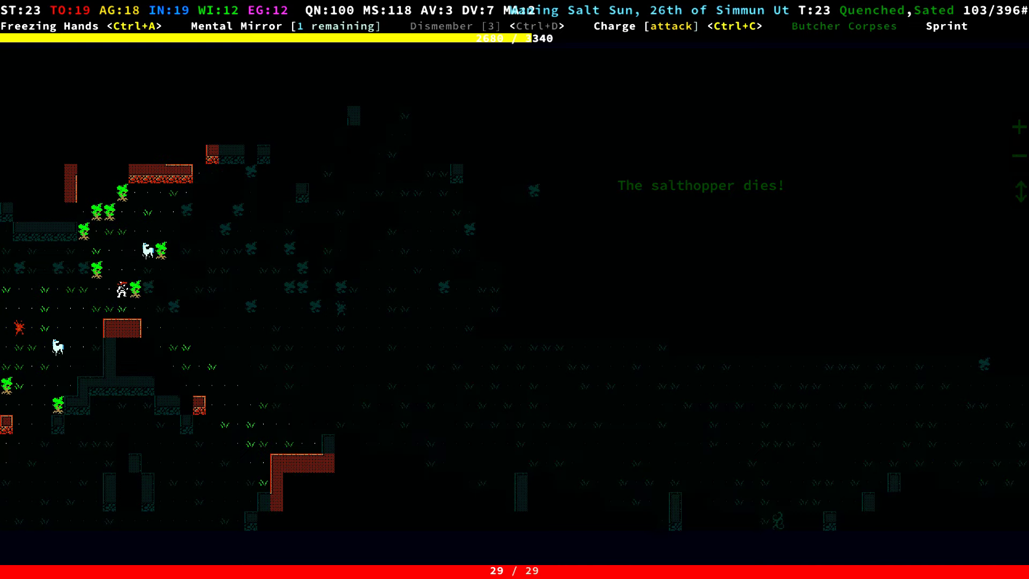
{"action": "key", "text": "KP_6"}
{"action": "key", "text": "KP_6"}
{"action": "key", "text": "KP_6"}
{"action": "key", "text": "KP_6"}
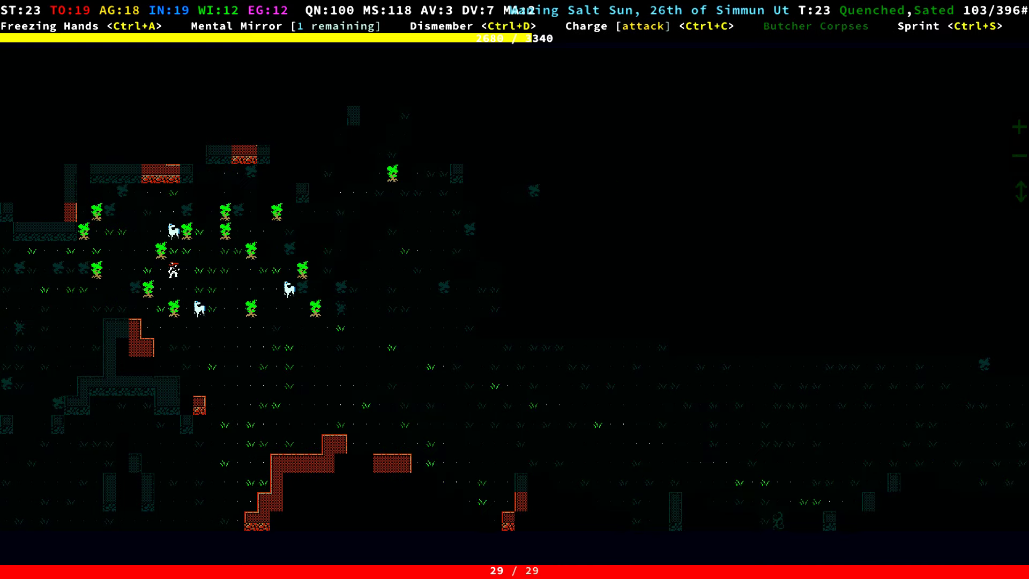
{"action": "key", "text": "KP_6"}
Look at the nearby equimax, then explore toward the southeast
{"action": "key", "text": "l"}
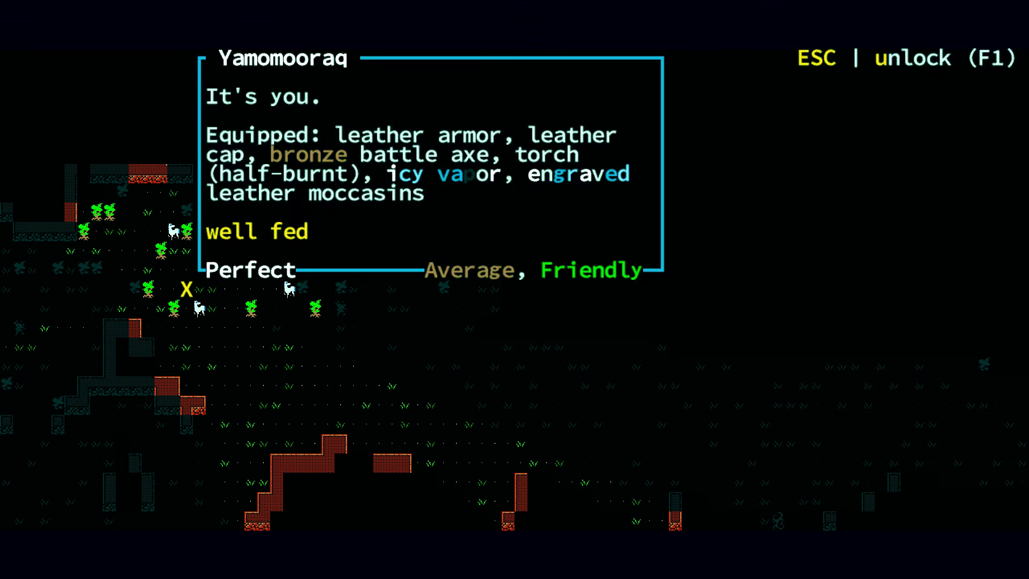
{"action": "key", "text": "KP_3"}
{"action": "key", "text": "Escape"}
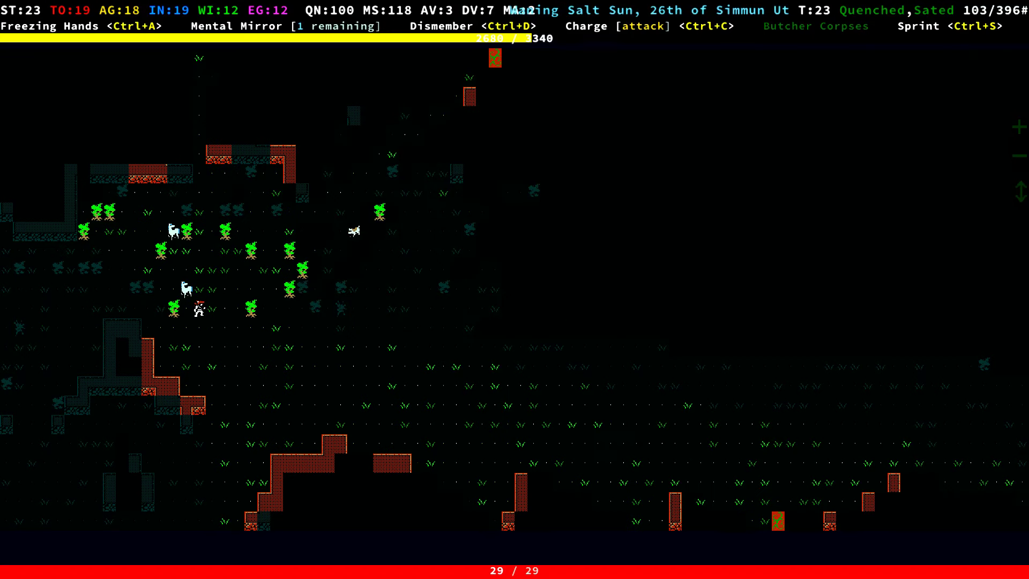
{"action": "key", "text": "KP_3"}
{"action": "key", "text": "KP_3"}
{"action": "key", "text": "KP_3"}
{"action": "key", "text": "KP_3"}
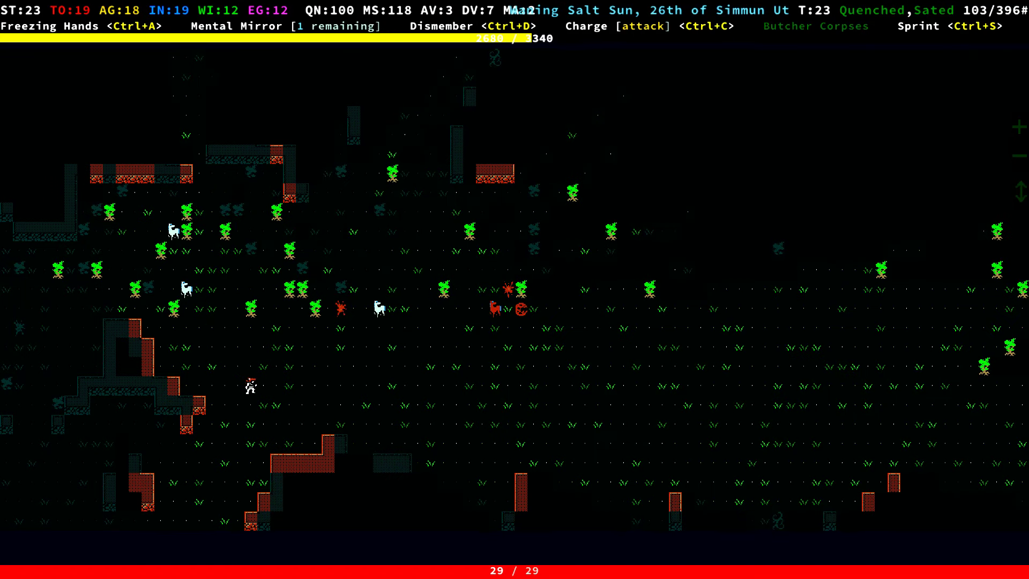
{"action": "key", "text": "KP_1"}
{"action": "key", "text": "KP_1"}
{"action": "key", "text": "KP_1"}
{"action": "key", "text": "KP_1"}
Explore east through the canyon past the equimax herd
{"action": "key", "text": "KP_6"}
{"action": "key", "text": "KP_6"}
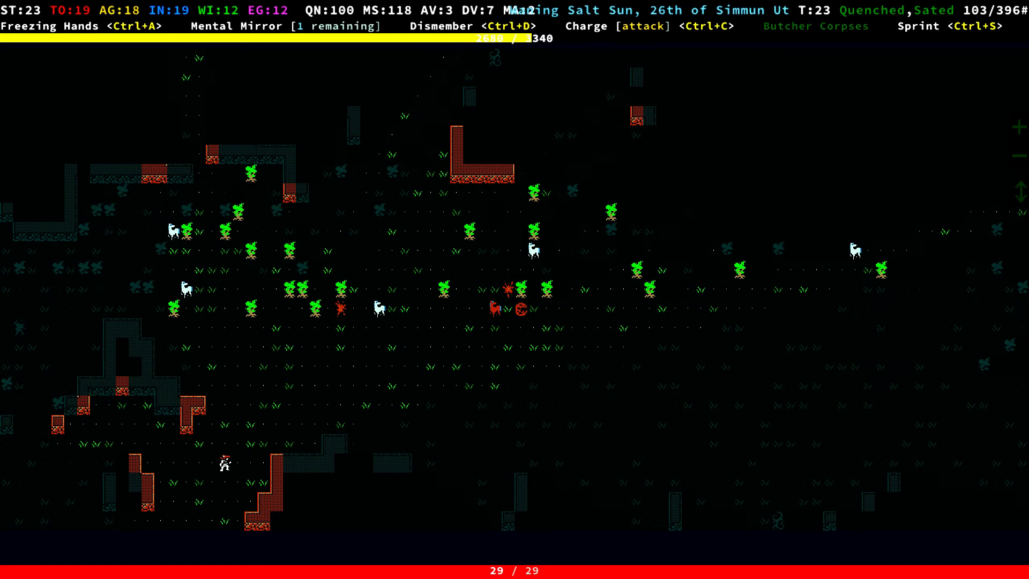
{"action": "key", "text": "KP_9"}
{"action": "key", "text": "KP_9"}
{"action": "key", "text": "KP_9"}
{"action": "key", "text": "KP_9"}
{"action": "key", "text": "KP_9"}
{"action": "key", "text": "KP_6"}
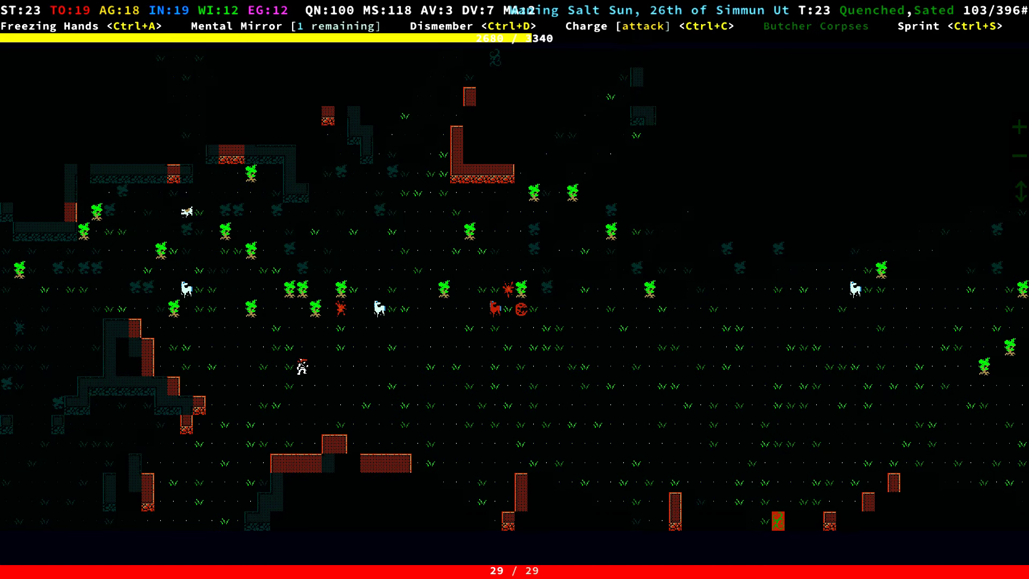
{"action": "key", "text": "KP_6"}
{"action": "key", "text": "KP_6"}
{"action": "key", "text": "KP_6"}
{"action": "key", "text": "KP_6"}
{"action": "key", "text": "KP_6"}
{"action": "key", "text": "KP_6"}
{"action": "key", "text": "KP_6"}
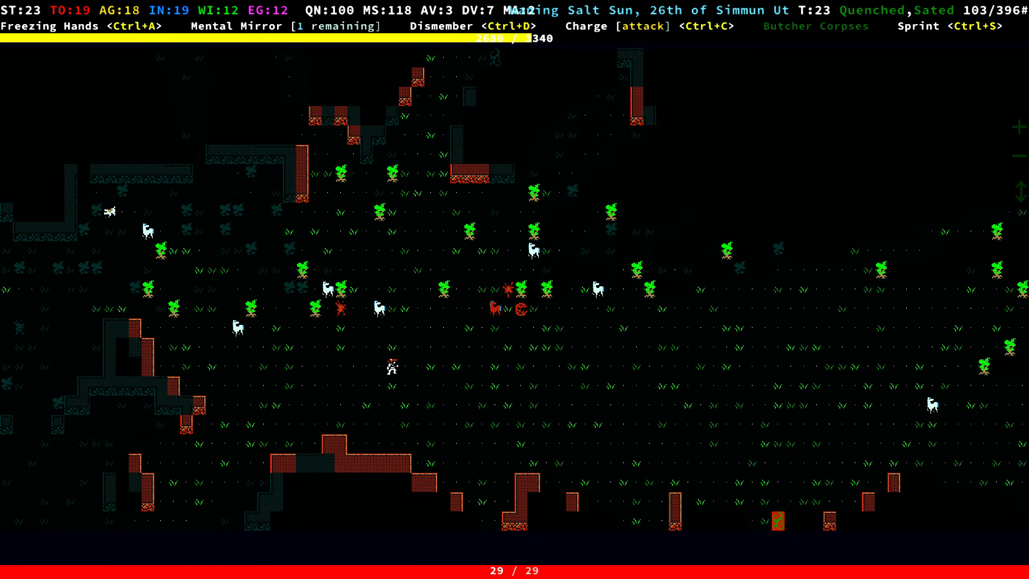
{"action": "key", "text": "KP_6"}
{"action": "key", "text": "KP_6"}
{"action": "key", "text": "KP_6"}
{"action": "key", "text": "KP_6"}
{"action": "key", "text": "KP_6"}
{"action": "key", "text": "KP_6"}
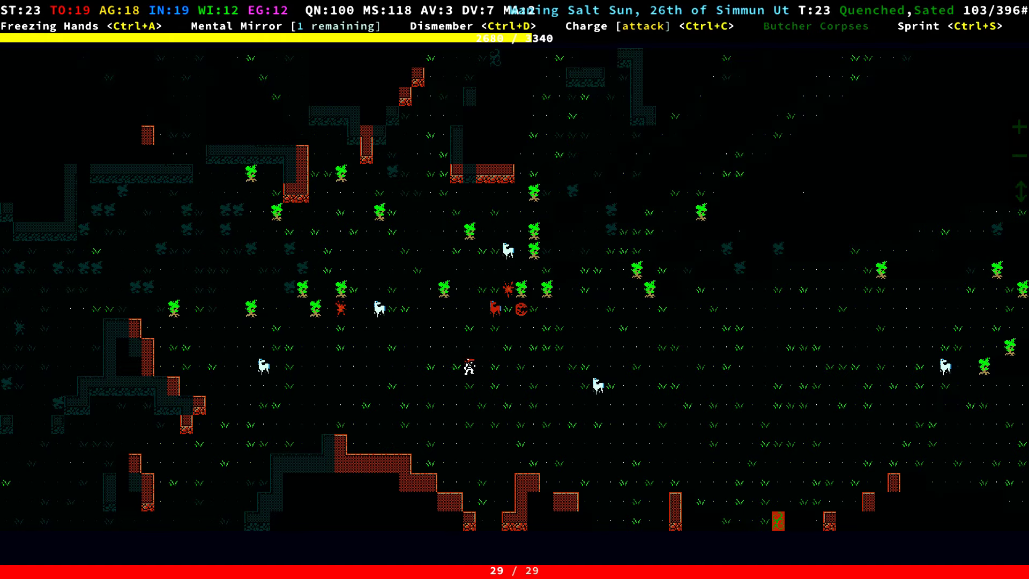
{"action": "key", "text": "KP_6"}
Explore northeast through the dogthorn trees
{"action": "key", "text": "KP_9"}
{"action": "key", "text": "KP_6"}
{"action": "key", "text": "KP_9"}
{"action": "key", "text": "KP_9"}
{"action": "key", "text": "KP_9"}
{"action": "key", "text": "KP_8"}
{"action": "key", "text": "KP_9"}
{"action": "key", "text": "KP_9"}
{"action": "key", "text": "KP_9"}
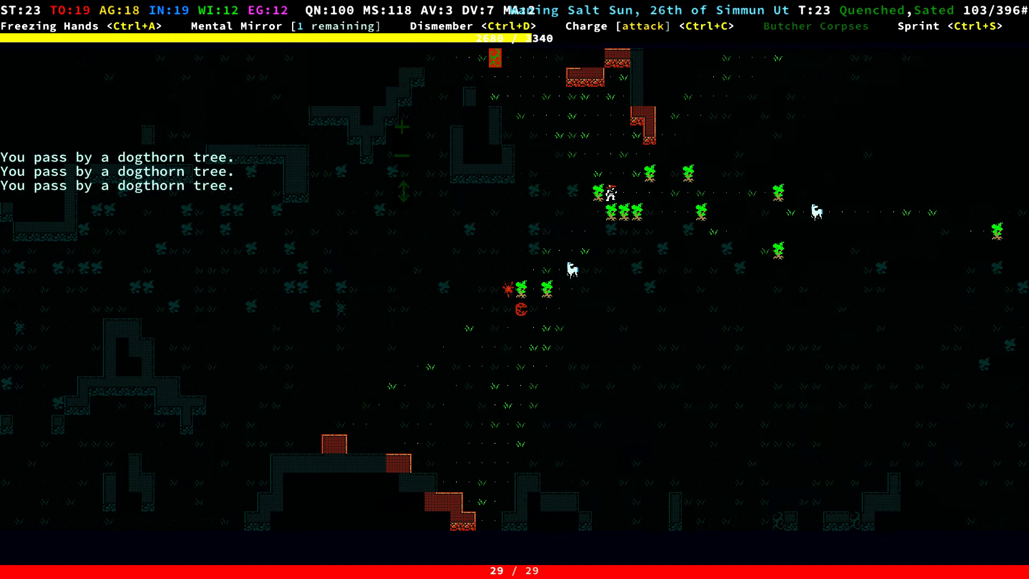
{"action": "key", "text": "KP_9"}
{"action": "key", "text": "KP_6"}
{"action": "key", "text": "KP_9"}
{"action": "key", "text": "KP_9"}
{"action": "key", "text": "KP_9"}
{"action": "key", "text": "KP_9"}
{"action": "key", "text": "KP_9"}
{"action": "key", "text": "KP_6"}
{"action": "key", "text": "KP_6"}
{"action": "key", "text": "KP_6"}
{"action": "key", "text": "KP_6"}
{"action": "key", "text": "KP_6"}
{"action": "key", "text": "KP_6"}
{"action": "key", "text": "KP_6"}
{"action": "key", "text": "KP_6"}
{"action": "key", "text": "KP_6"}
{"action": "key", "text": "KP_6"}
Explore the southeastern area, then head back west along the row
{"action": "key", "text": "KP_3"}
{"action": "key", "text": "KP_2"}
{"action": "key", "text": "KP_2"}
{"action": "key", "text": "KP_2"}
{"action": "key", "text": "KP_3"}
{"action": "key", "text": "KP_3"}
{"action": "key", "text": "KP_3"}
{"action": "key", "text": "KP_2"}
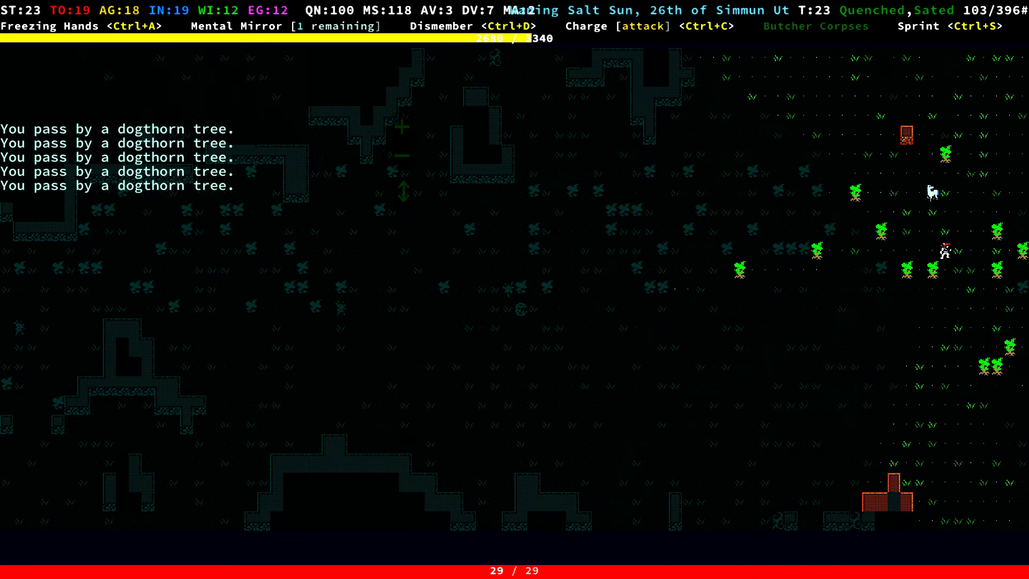
{"action": "key", "text": "KP_3"}
{"action": "key", "text": "KP_3"}
{"action": "key", "text": "KP_3"}
{"action": "key", "text": "KP_4"}
{"action": "key", "text": "KP_4"}
{"action": "key", "text": "KP_4"}
{"action": "key", "text": "KP_4"}
{"action": "key", "text": "KP_4"}
{"action": "key", "text": "KP_4"}
{"action": "key", "text": "KP_4"}
{"action": "key", "text": "KP_4"}
{"action": "key", "text": "KP_4"}
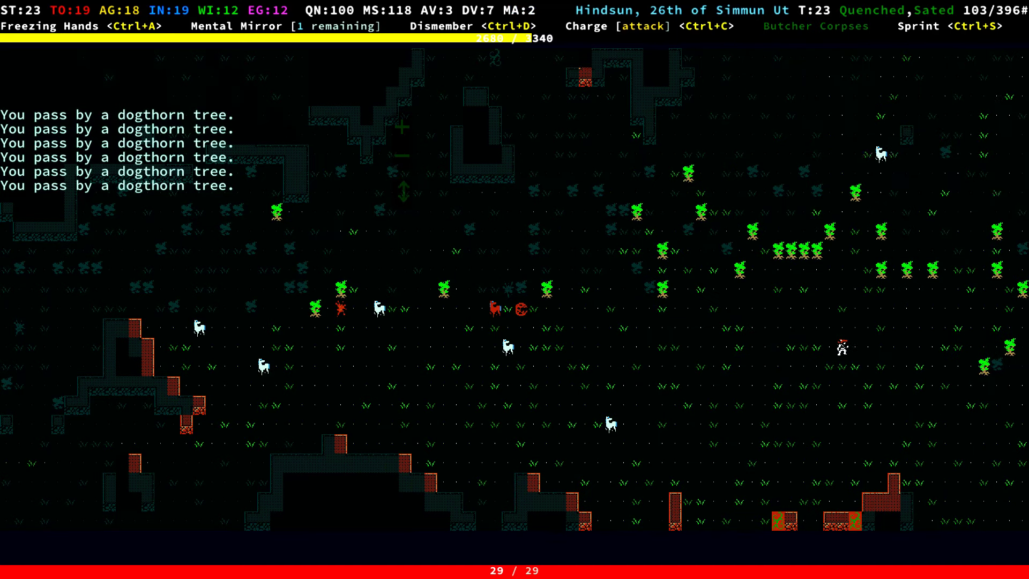
{"action": "key", "text": "KP_4"}
{"action": "key", "text": "KP_4"}
{"action": "key", "text": "KP_4"}
{"action": "key", "text": "KP_4"}
{"action": "key", "text": "KP_4"}
{"action": "key", "text": "KP_4"}
Explore north toward the rock walls and through the northern trees
{"action": "key", "text": "KP_7"}
{"action": "key", "text": "KP_7"}
{"action": "key", "text": "KP_7"}
{"action": "key", "text": "KP_7"}
{"action": "key", "text": "KP_7"}
{"action": "key", "text": "KP_7"}
{"action": "key", "text": "KP_7"}
{"action": "key", "text": "KP_7"}
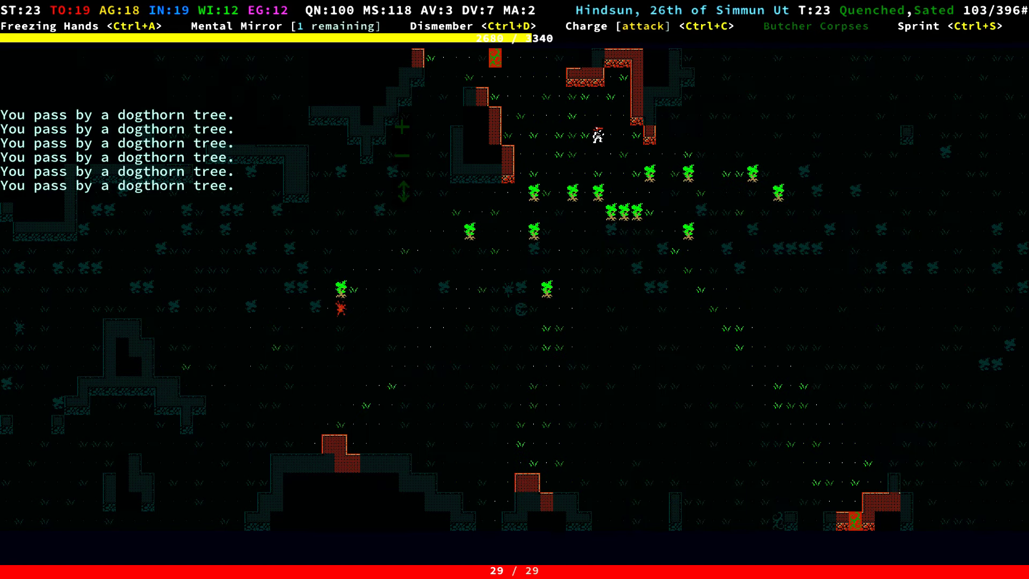
{"action": "key", "text": "KP_7"}
{"action": "key", "text": "KP_7"}
{"action": "key", "text": "KP_7"}
{"action": "key", "text": "KP_8"}
{"action": "key", "text": "KP_4"}
{"action": "key", "text": "KP_4"}
{"action": "key", "text": "KP_3"}
{"action": "key", "text": "KP_3"}
{"action": "key", "text": "KP_2"}
{"action": "key", "text": "KP_2"}
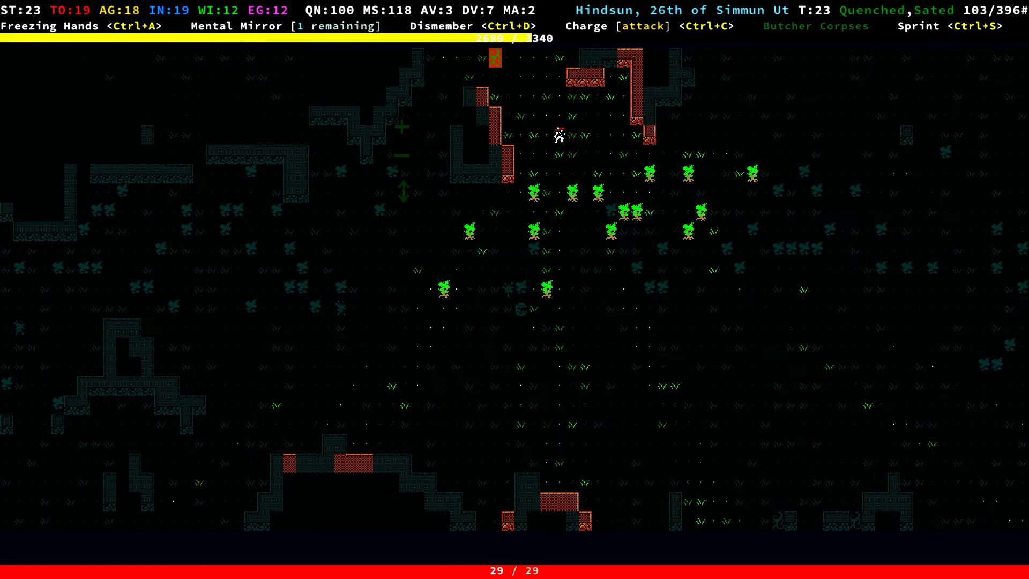
{"action": "key", "text": "KP_1"}
{"action": "key", "text": "KP_2"}
{"action": "key", "text": "KP_2"}
{"action": "key", "text": "KP_2"}
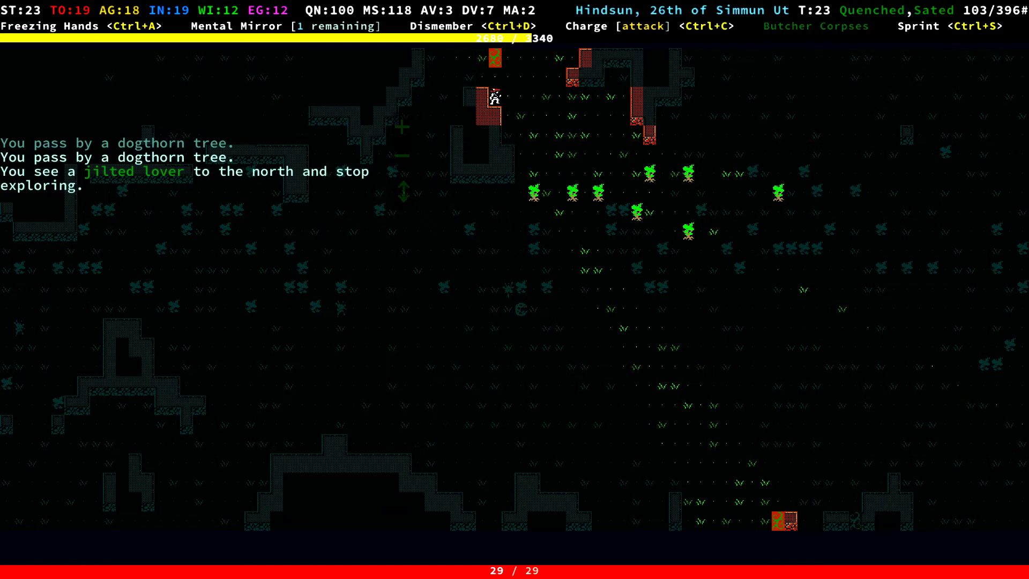
Kill the jilted lover for 5 XP and explore on to Rustwell and tar pools
{"action": "key", "text": "KP_7"}
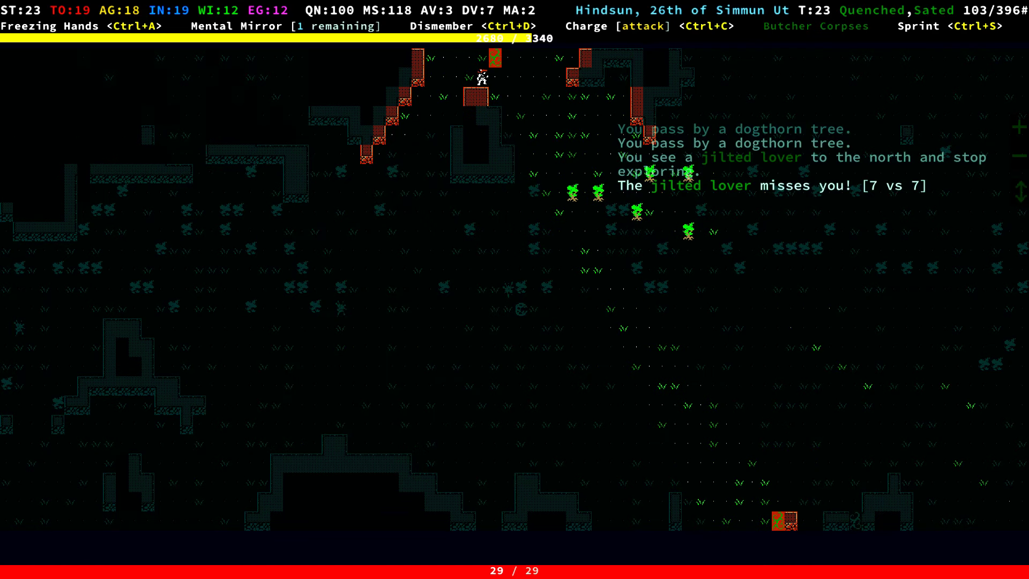
{"action": "key", "text": "KP_9"}
{"action": "key", "text": "KP_9"}
{"action": "key", "text": "slash"}
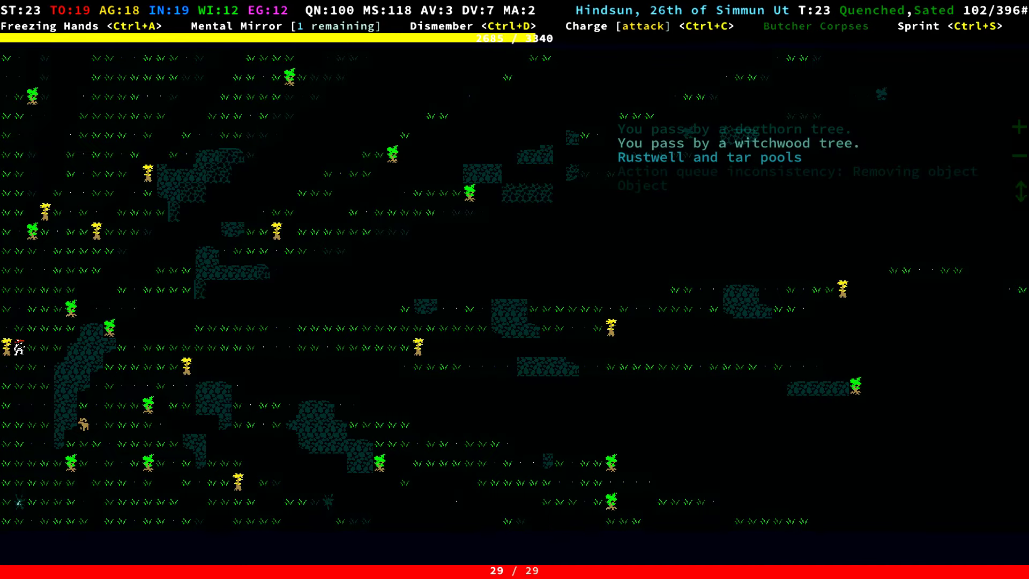
{"action": "key", "text": "0"}
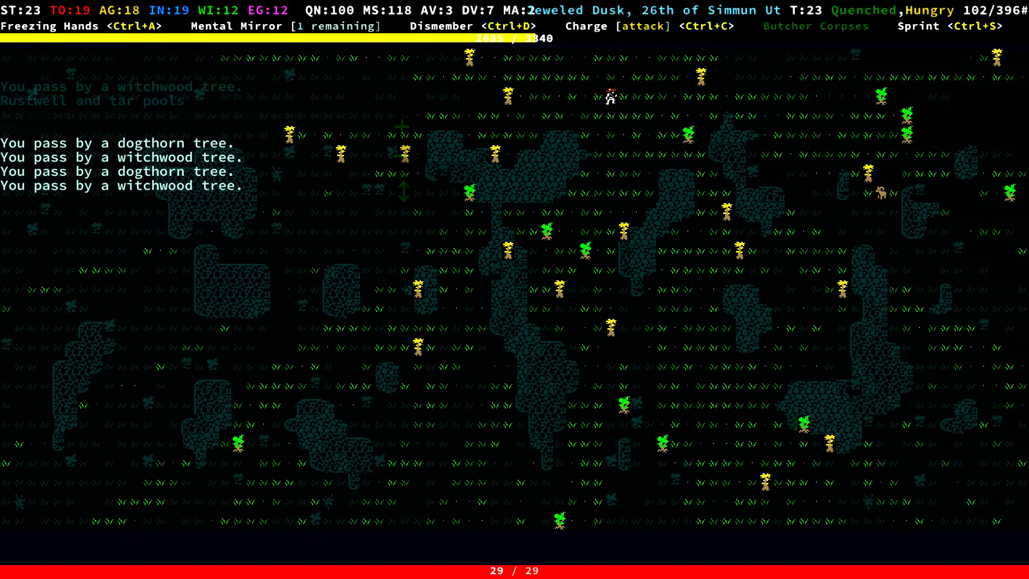
Examine the asphalt pool, then move east into tarry Rustwell and resume exploring
{"action": "key", "text": "l"}
{"action": "key", "text": "KP_1"}
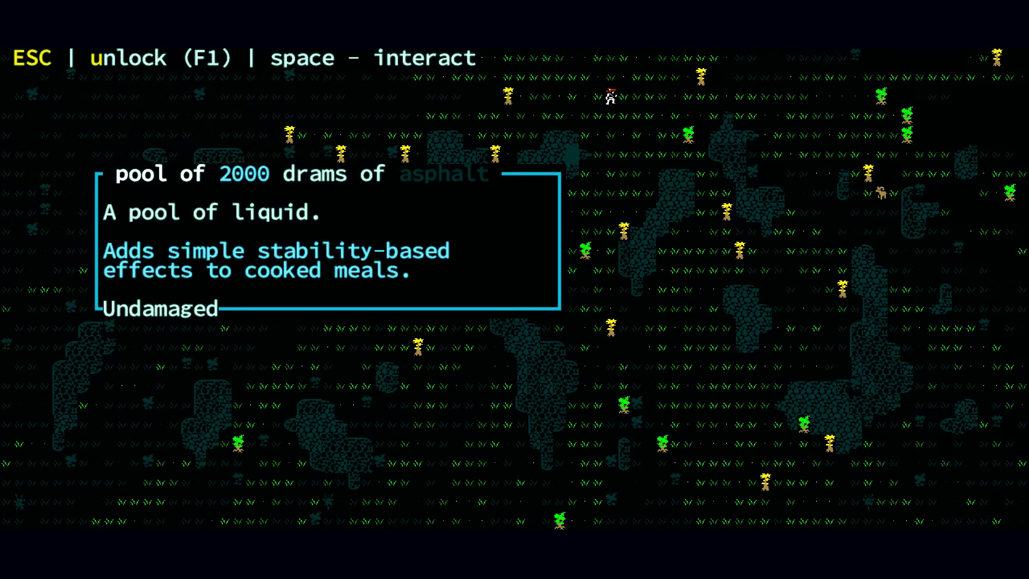
{"action": "key", "text": "Escape"}
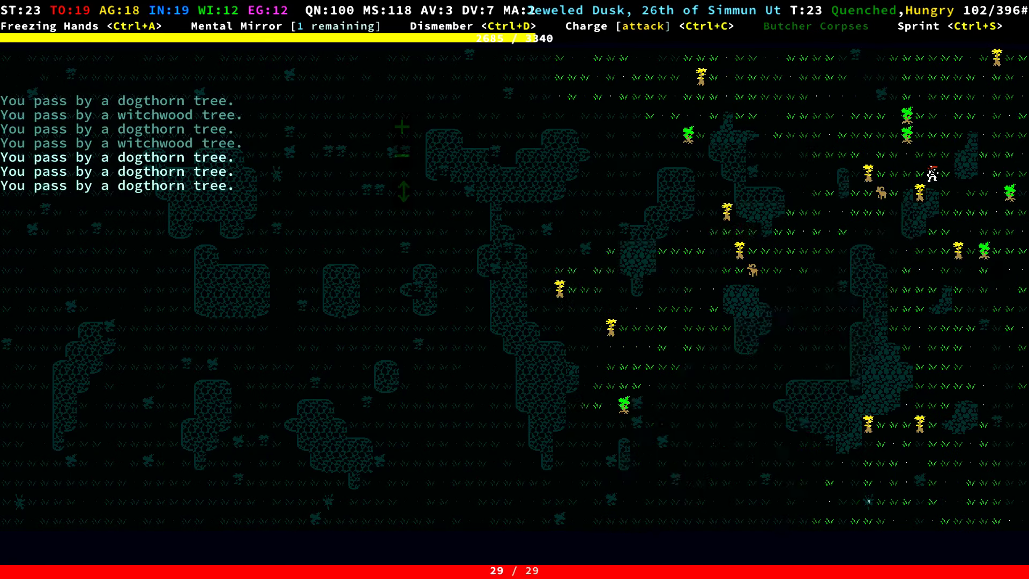
{"action": "key", "text": "space"}
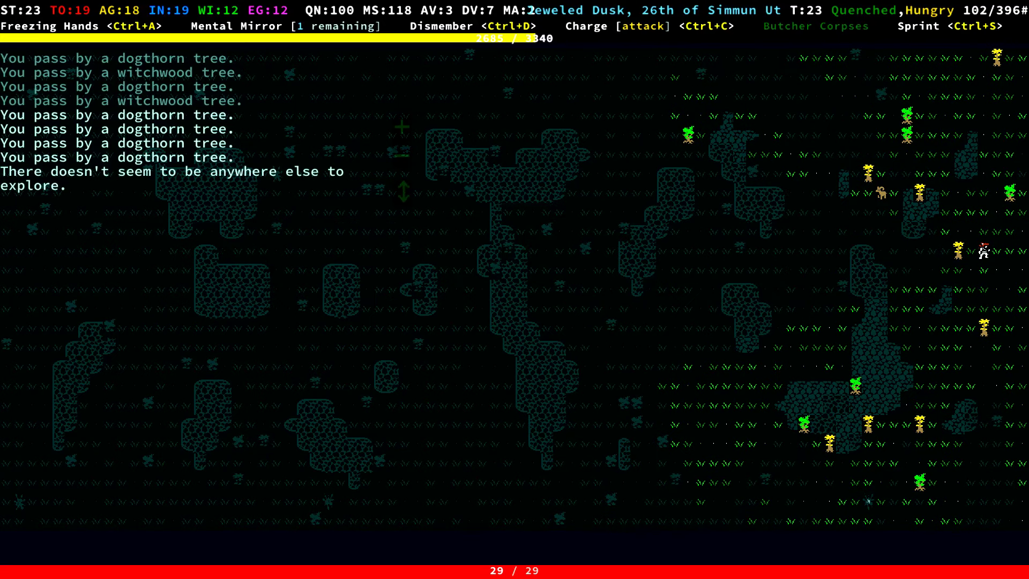
{"action": "key", "text": "KP_6"}
{"action": "key", "text": "KP_6"}
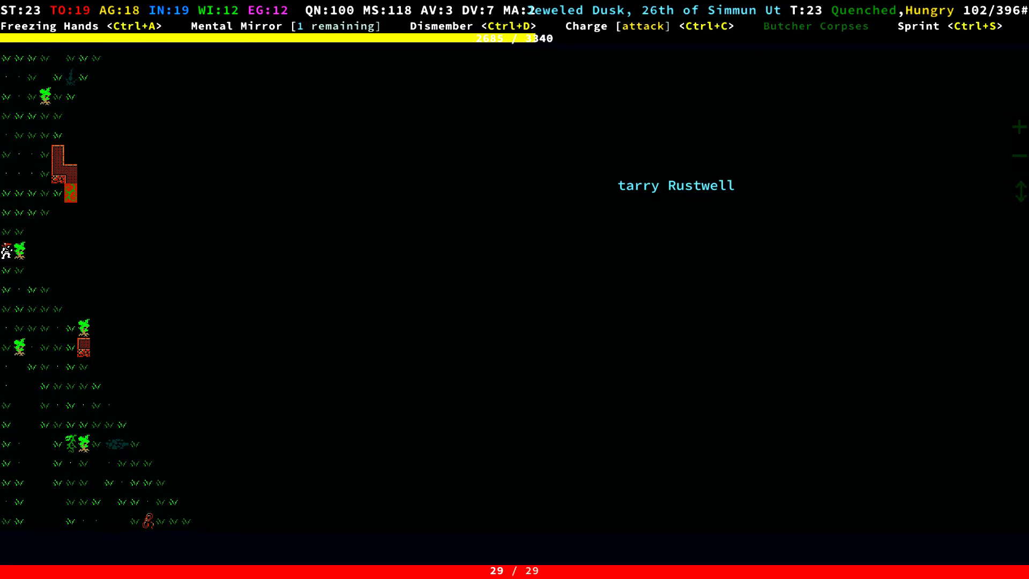
{"action": "key", "text": "ctrl+e"}
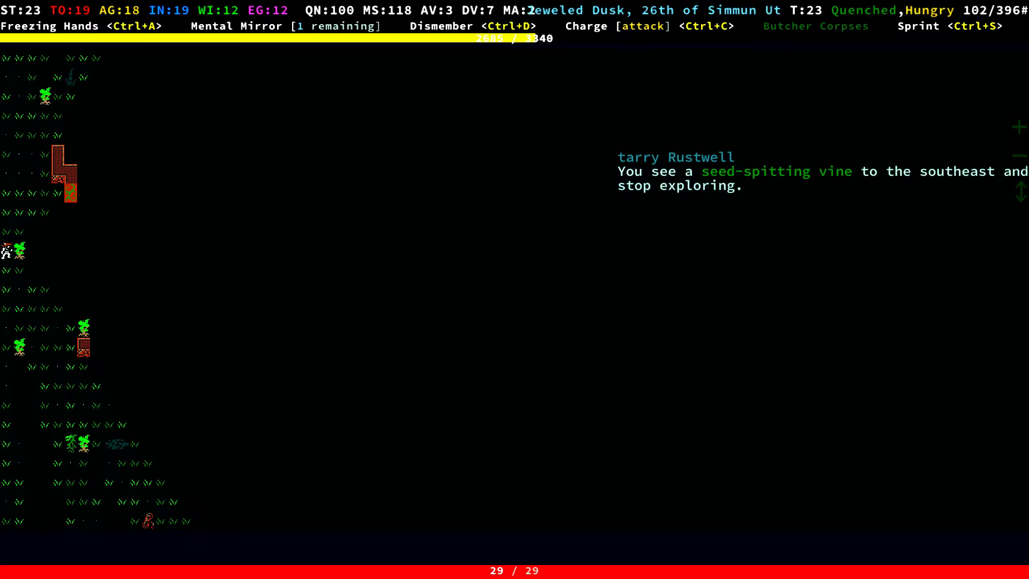
Walk south through the grass and southeast past the dogthorn tree
{"action": "key", "text": "KP_2"}
{"action": "key", "text": "KP_2"}
{"action": "key", "text": "KP_2"}
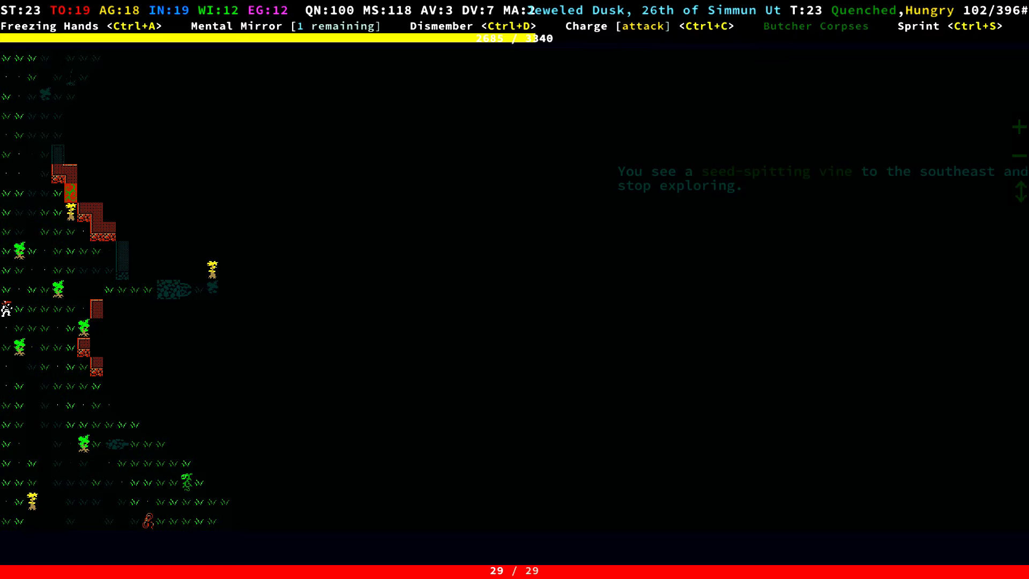
{"action": "key", "text": "KP_2"}
{"action": "key", "text": "KP_3"}
Attack the seed-spitting vine to the south, then cross the asphalt pool east and kill another vine
{"action": "key", "text": "KP_3"}
{"action": "key", "text": "KP_3"}
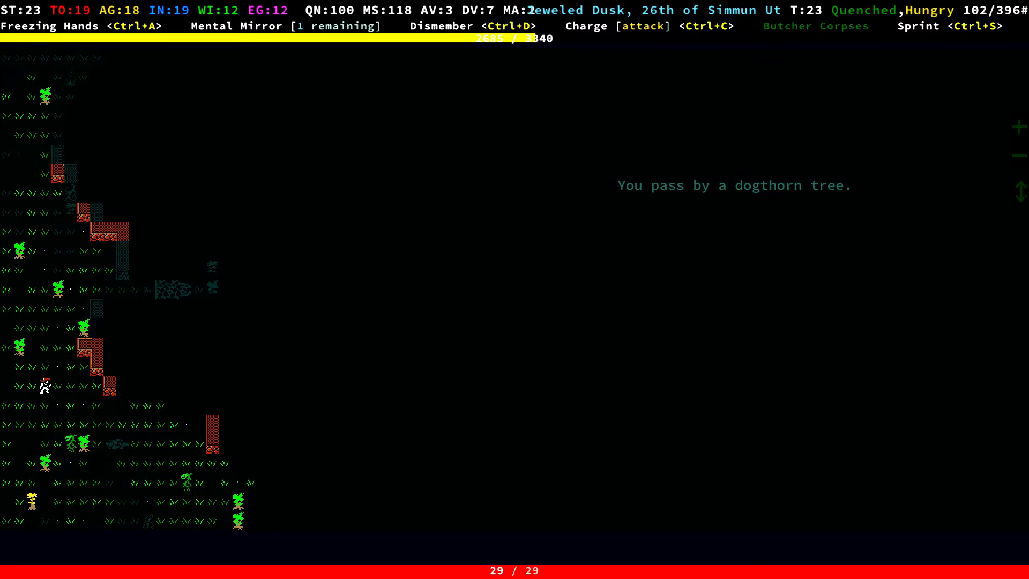
{"action": "key", "text": "KP_3"}
{"action": "key", "text": "KP_3"}
{"action": "key", "text": "KP_2"}
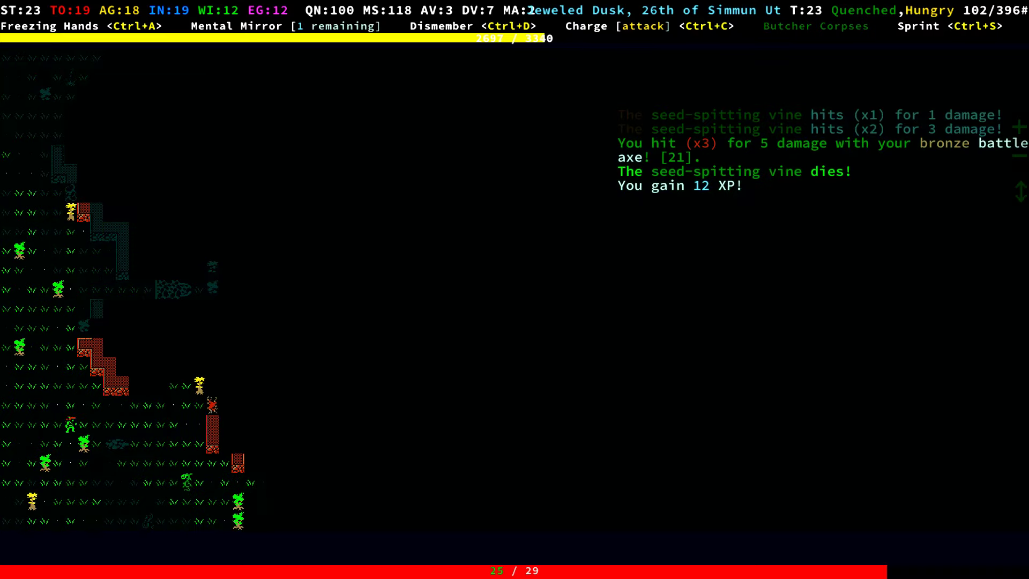
{"action": "key", "text": "KP_2"}
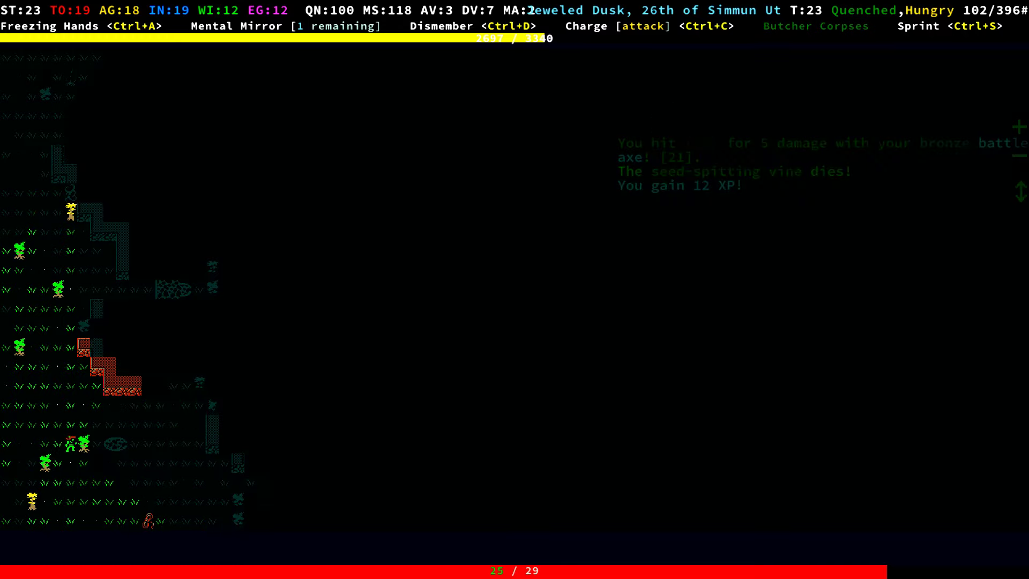
{"action": "key", "text": "KP_6"}
{"action": "key", "text": "KP_3"}
{"action": "key", "text": "KP_6"}
{"action": "key", "text": "KP_6"}
{"action": "key", "text": "KP_3"}
{"action": "key", "text": "KP_6"}
{"action": "key", "text": "KP_6"}
{"action": "key", "text": "KP_6"}
{"action": "key", "text": "KP_6"}
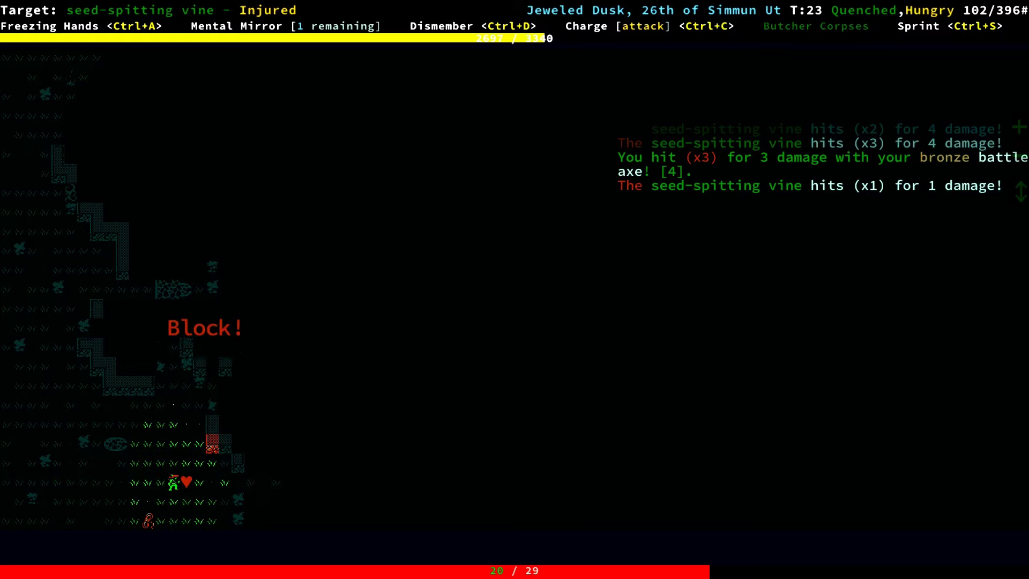
{"action": "key", "text": "KP_6"}
Step southwest onto the wire strand, then walk back north-northeast
{"action": "key", "text": "KP_1"}
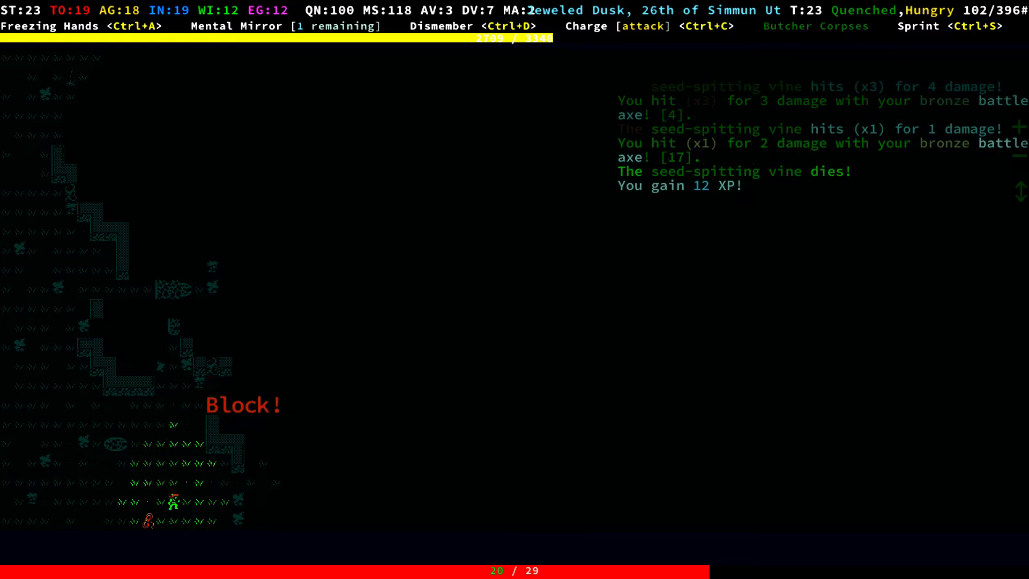
{"action": "key", "text": "KP_1"}
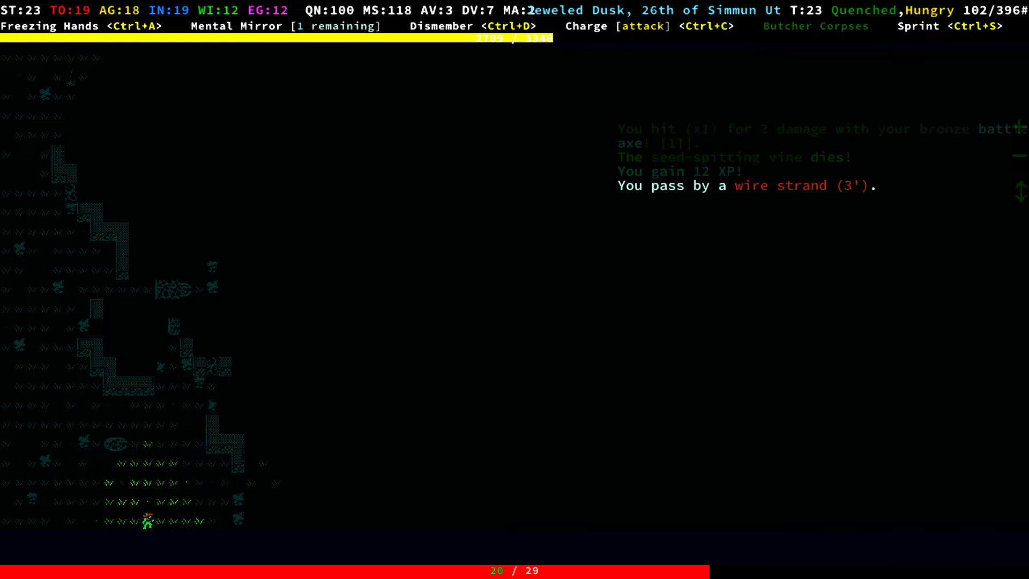
{"action": "key", "text": "KP_9"}
{"action": "key", "text": "KP_8"}
{"action": "key", "text": "KP_9"}
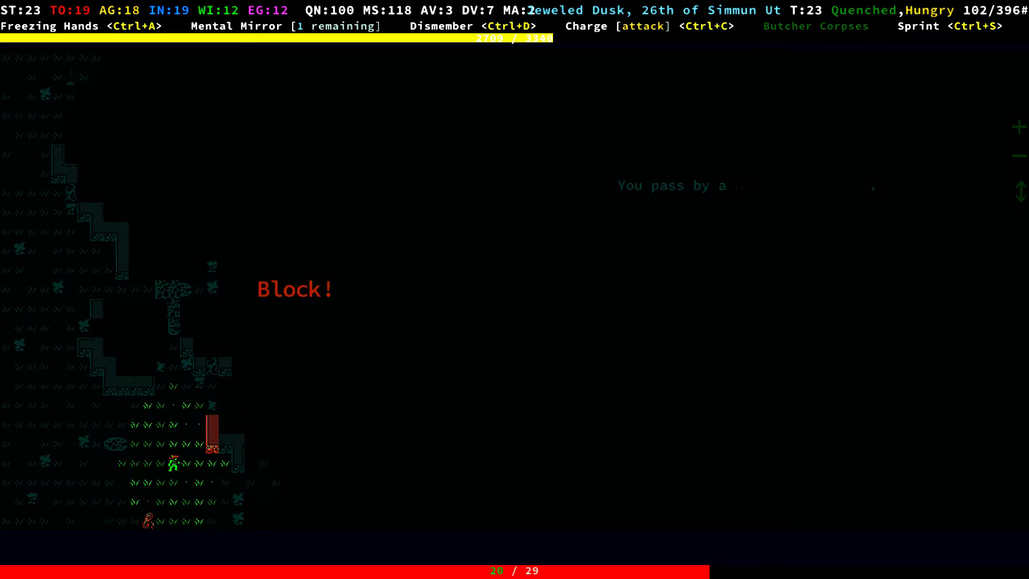
{"action": "key", "text": "KP_8"}
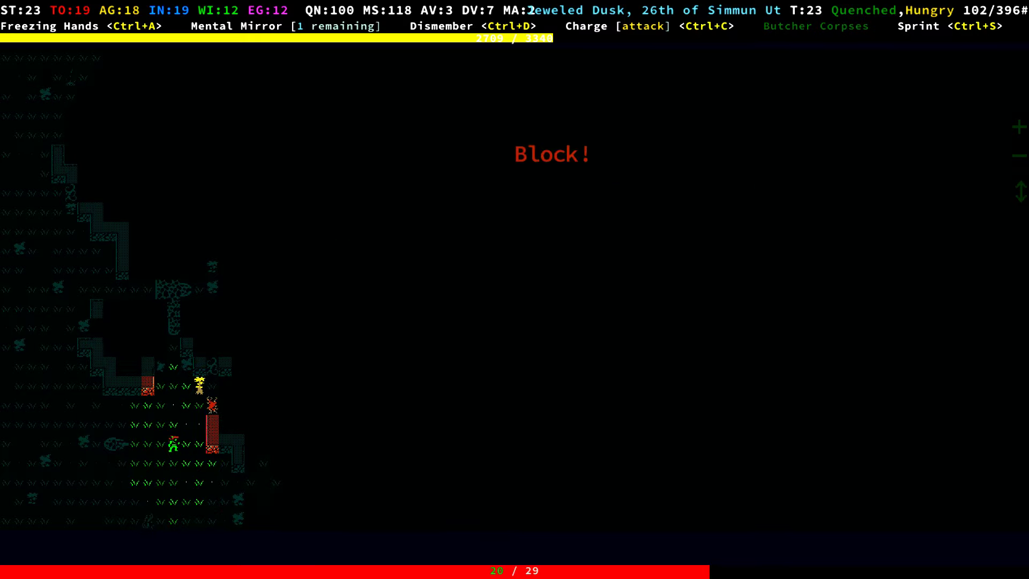
Move southeast, wait to recover health, then walk west along the grass row
{"action": "key", "text": "KP_2"}
{"action": "key", "text": "KP_3"}
{"action": "key", "text": "KP_6"}
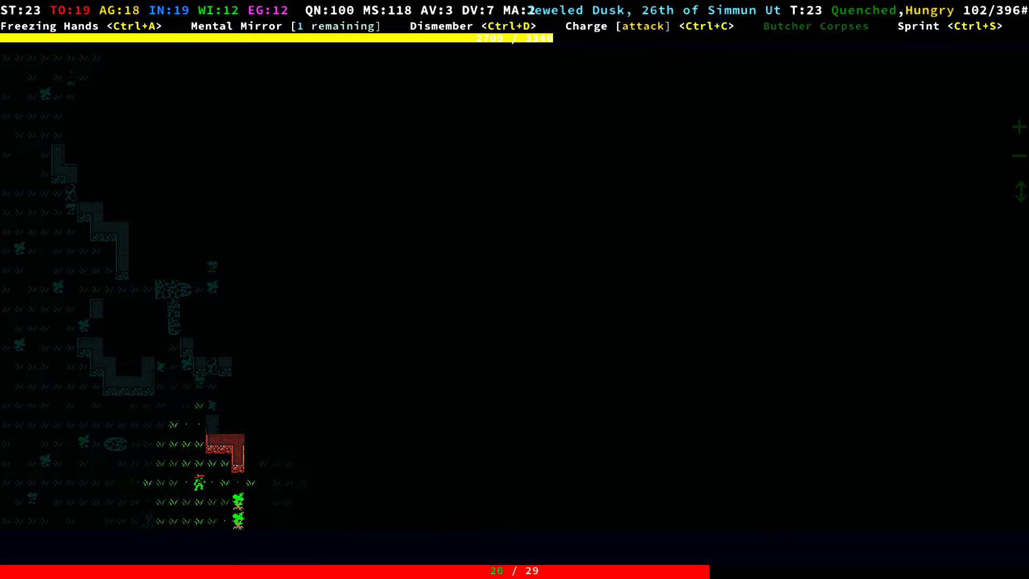
{"action": "key", "text": "KP_5"}
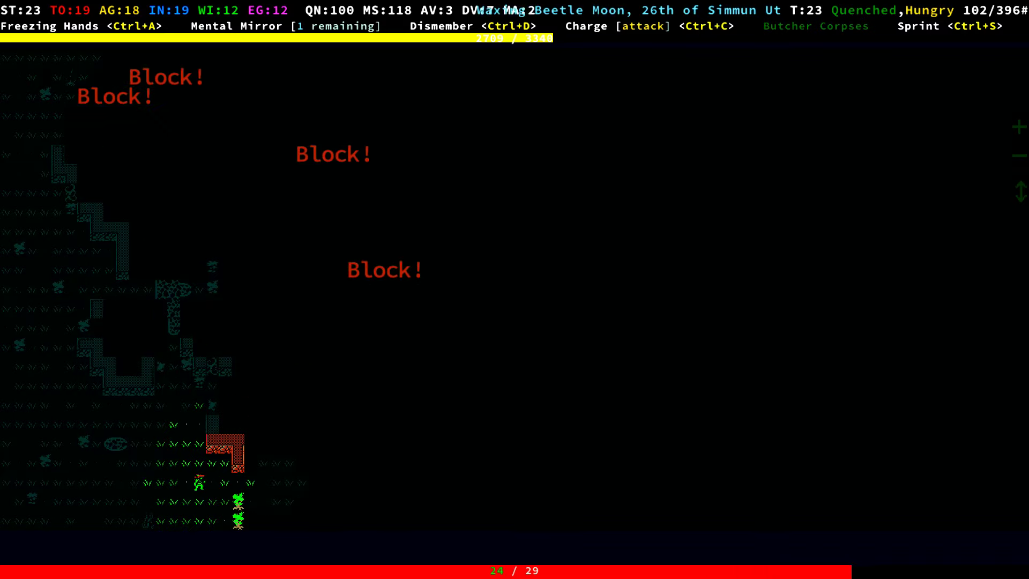
{"action": "key", "text": "KP_4"}
{"action": "key", "text": "KP_4"}
{"action": "key", "text": "KP_4"}
{"action": "key", "text": "KP_4"}
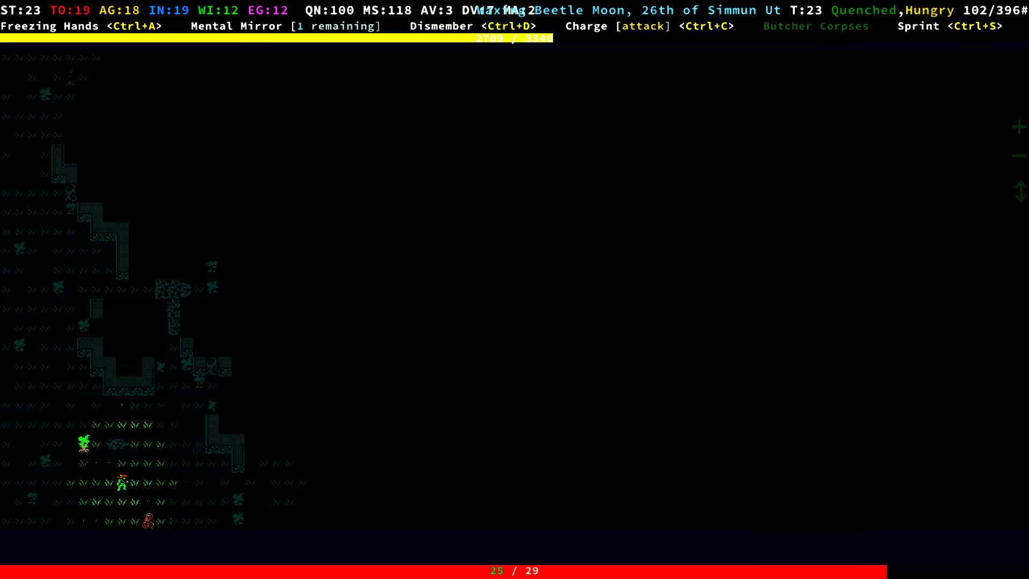
{"action": "key", "text": "KP_4"}
{"action": "key", "text": "KP_4"}
{"action": "key", "text": "KP_4"}
Walk northwest and then north through the grass while health recovers to 28
{"action": "key", "text": "KP_7"}
{"action": "key", "text": "KP_7"}
{"action": "key", "text": "KP_8"}
{"action": "key", "text": "KP_8"}
{"action": "key", "text": "KP_8"}
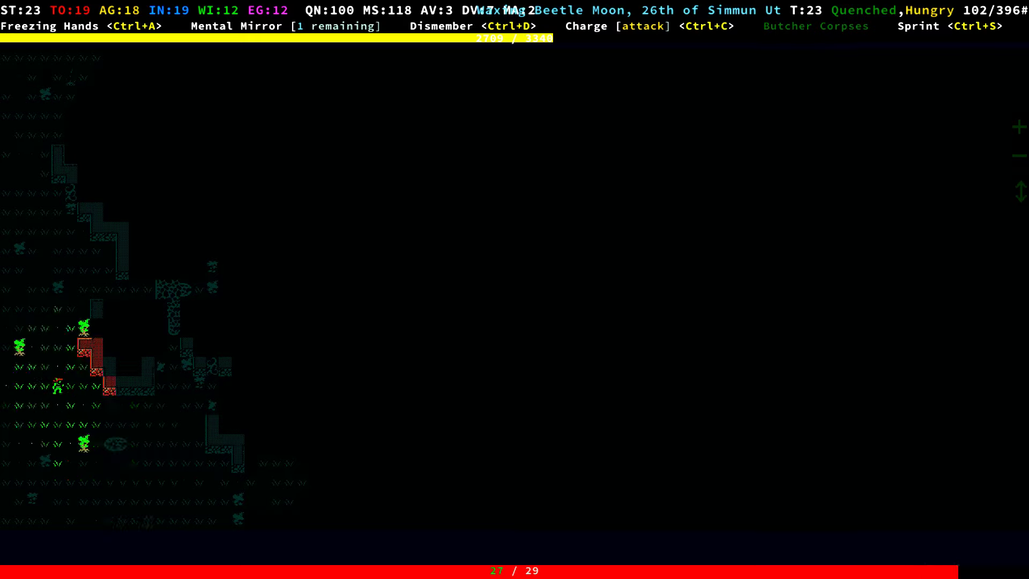
{"action": "key", "text": "KP_8"}
{"action": "key", "text": "KP_8"}
{"action": "key", "text": "KP_8"}
{"action": "key", "text": "KP_8"}
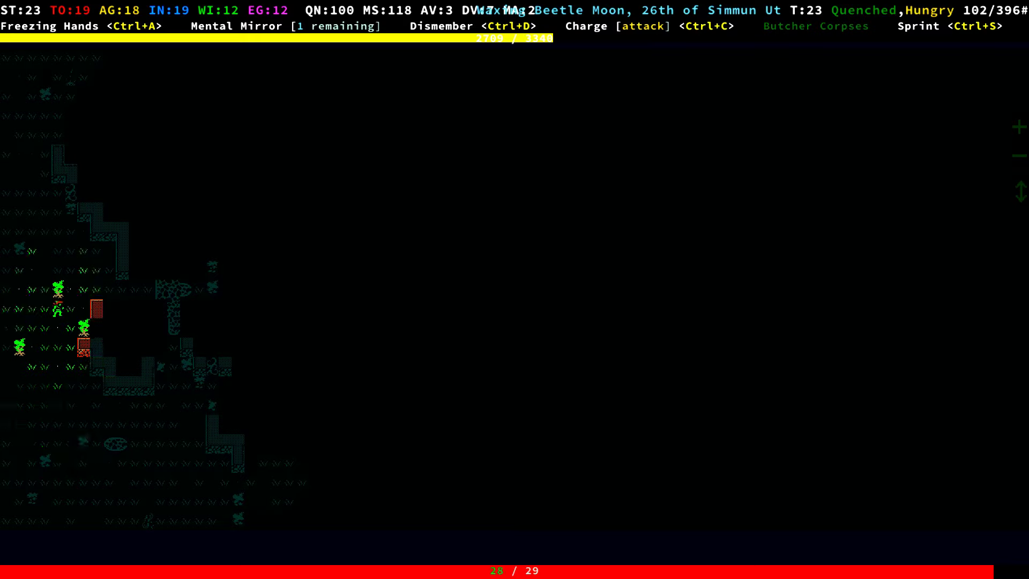
{"action": "key", "text": "KP_8"}
{"action": "key", "text": "KP_8"}
{"action": "key", "text": "KP_8"}
{"action": "key", "text": "KP_8"}
{"action": "key", "text": "KP_8"}
{"action": "key", "text": "KP_8"}
Walk northeast past the dreadroot, then east and south down the corridor to the stairs
{"action": "key", "text": "KP_9"}
{"action": "key", "text": "KP_9"}
{"action": "key", "text": "KP_9"}
{"action": "key", "text": "KP_8"}
{"action": "key", "text": "KP_9"}
{"action": "key", "text": "KP_6"}
{"action": "key", "text": "KP_9"}
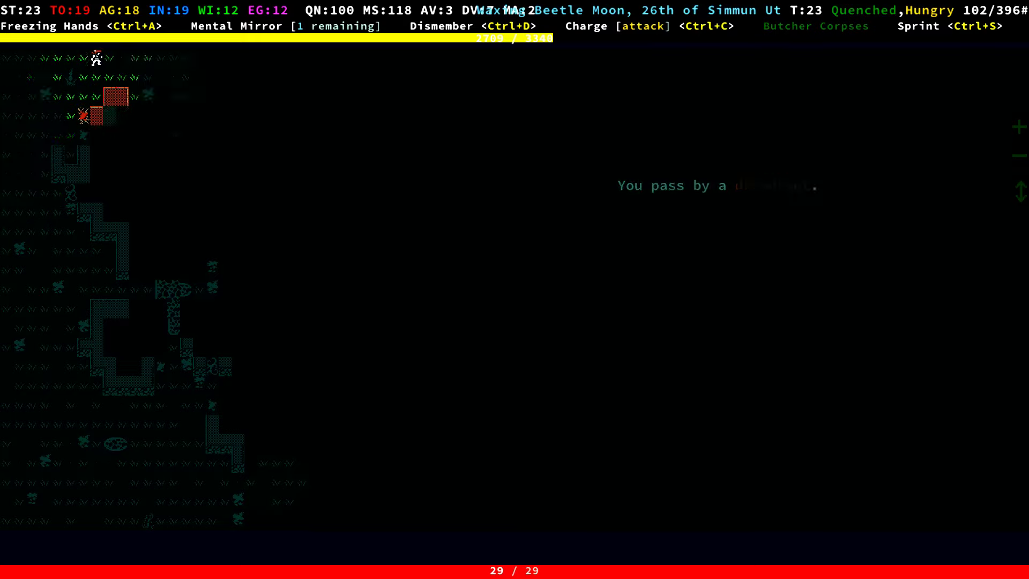
{"action": "key", "text": "KP_6"}
{"action": "key", "text": "KP_6"}
{"action": "key", "text": "KP_3"}
{"action": "key", "text": "KP_3"}
{"action": "key", "text": "KP_3"}
{"action": "key", "text": "KP_6"}
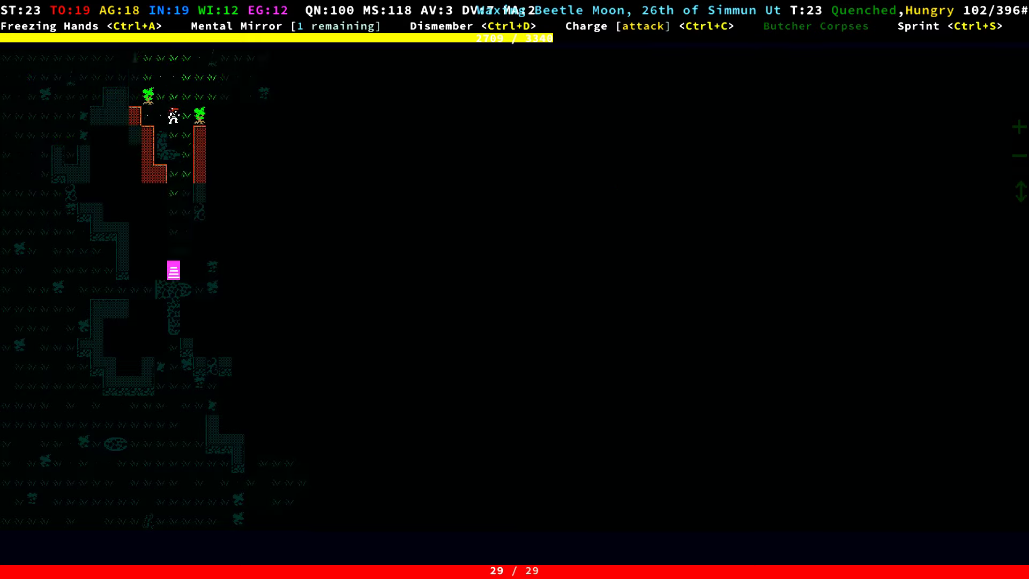
{"action": "key", "text": "KP_2"}
{"action": "key", "text": "KP_2"}
{"action": "key", "text": "KP_2"}
{"action": "key", "text": "KP_2"}
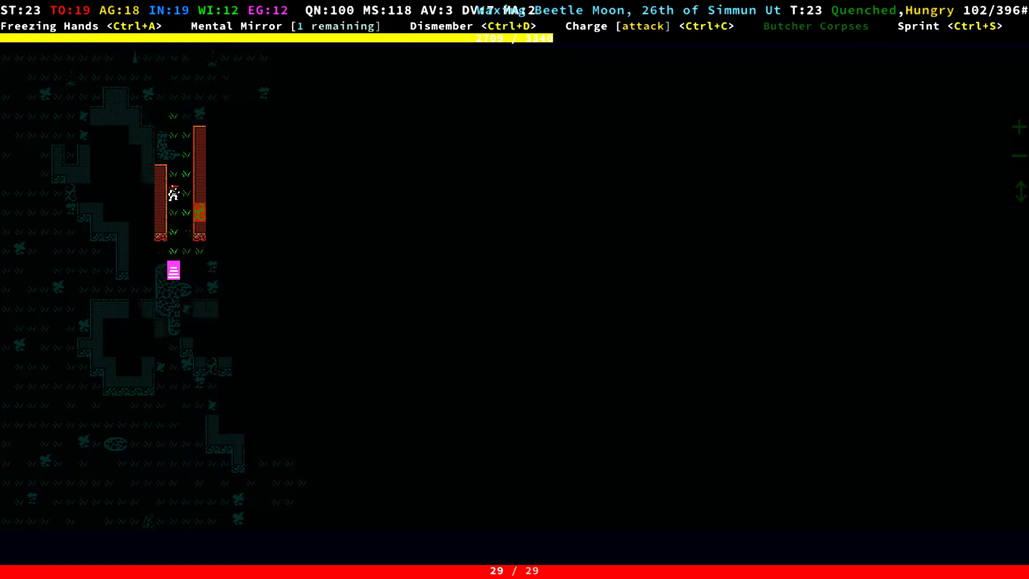
{"action": "key", "text": "KP_2"}
{"action": "key", "text": "KP_2"}
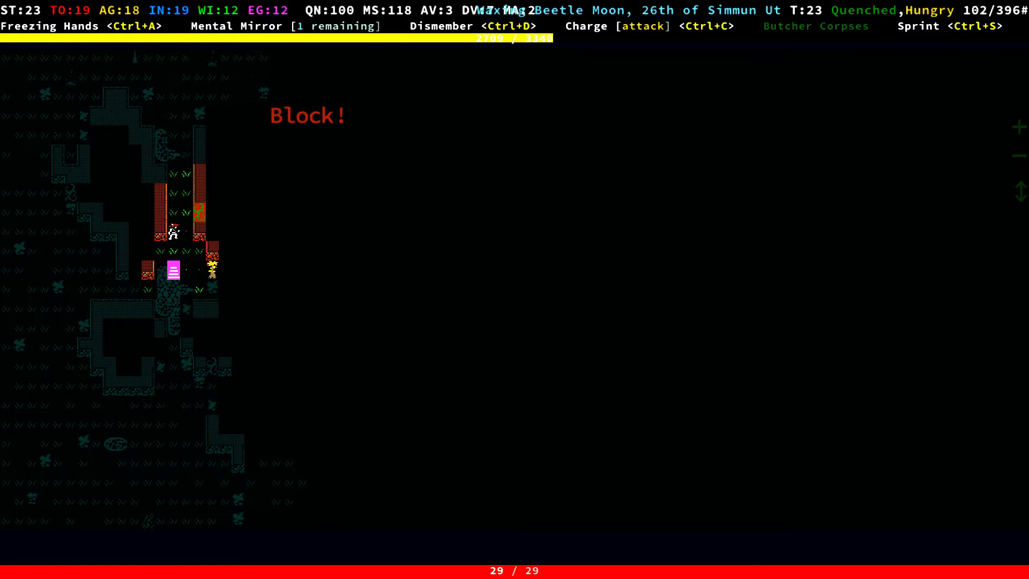
{"action": "key", "text": "KP_2"}
{"action": "key", "text": "KP_2"}
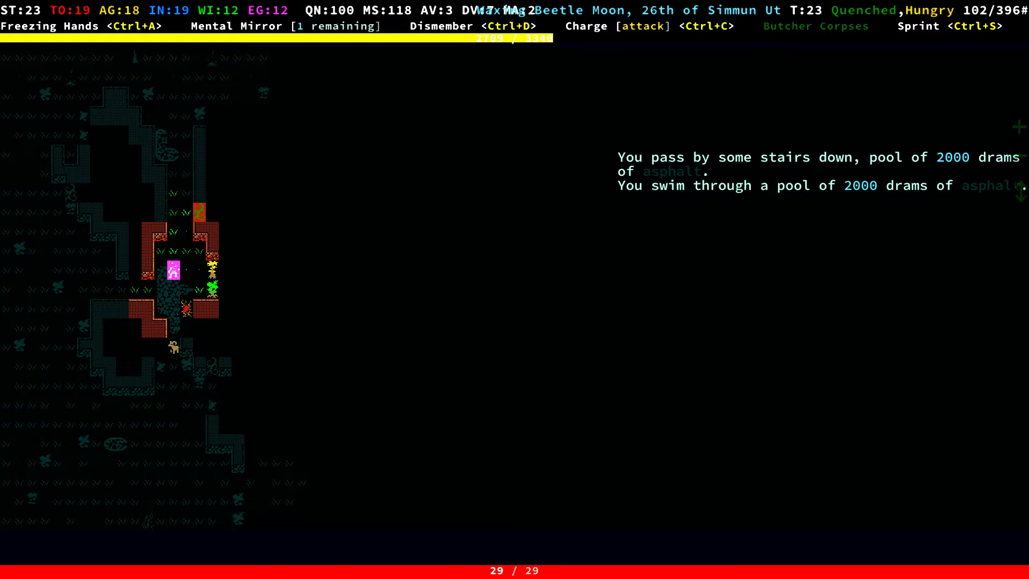
Descend to Rustwell level 1, return to the surface, and break free of the asphalt northward
{"action": "key", "text": "greater"}
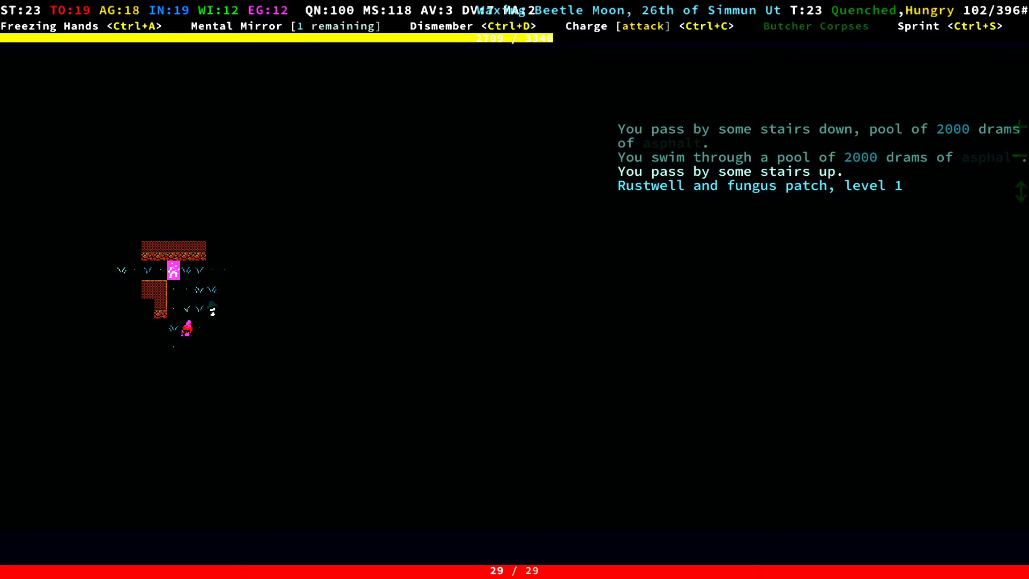
{"action": "key", "text": "Down"}
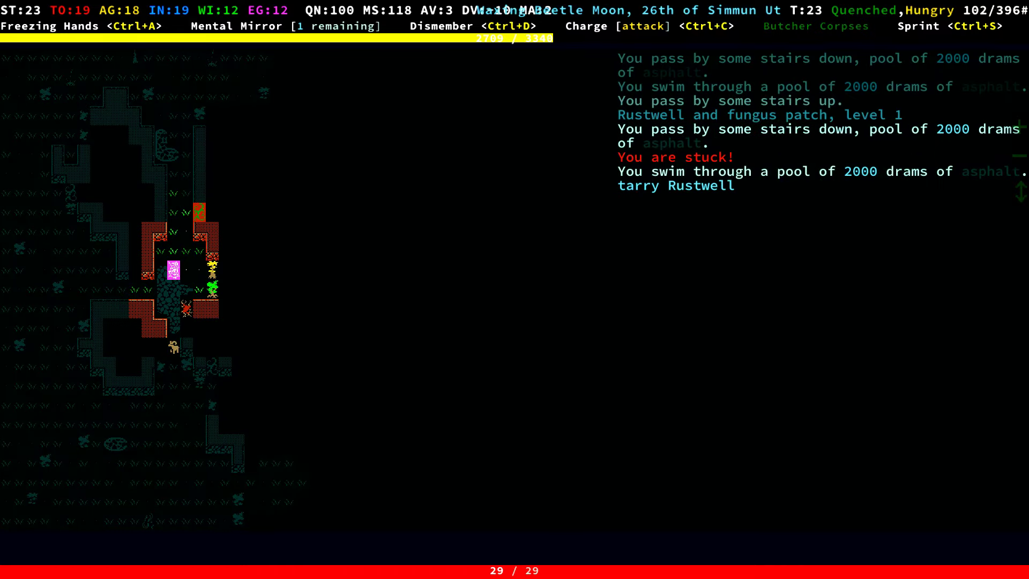
{"action": "key", "text": "Up"}
{"action": "key", "text": "Up"}
{"action": "key", "text": "Up"}
{"action": "key", "text": "Up"}
{"action": "key", "text": "Up"}
{"action": "key", "text": "Up"}
{"action": "key", "text": "Up"}
{"action": "key", "text": "Up"}
{"action": "key", "text": "Up"}
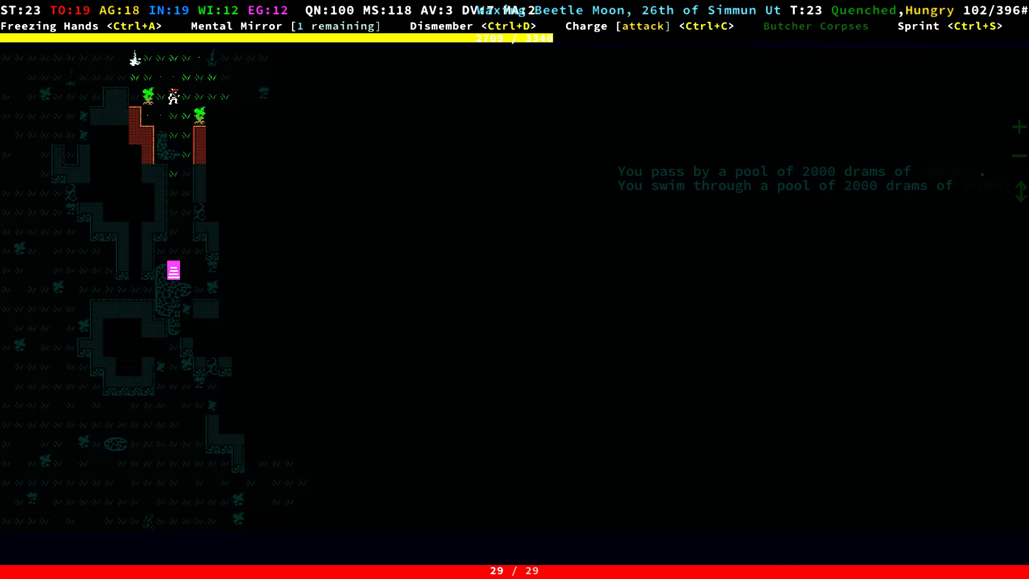
Make camp east of the character, then cook and eat a meal
{"action": "key", "text": "ctrl+m"}
{"action": "key", "text": "Right"}
{"action": "key", "text": "ctrl+Right"}
{"action": "key", "text": "c"}
{"action": "key", "text": "Return"}
{"action": "key", "text": "space"}
{"action": "key", "text": "space"}
Extinguish the campfire and walk south toward the stairs
{"action": "key", "text": "Down"}
{"action": "key", "text": "Return"}
{"action": "key", "text": "Down"}
{"action": "key", "text": "Down"}
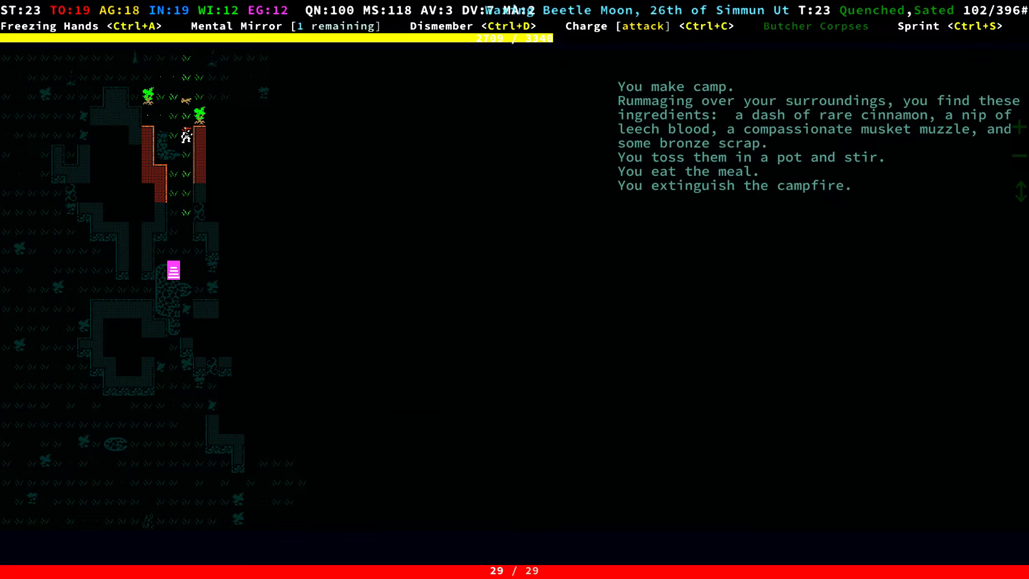
{"action": "key", "text": "Down"}
{"action": "key", "text": "Down"}
{"action": "key", "text": "Down"}
{"action": "key", "text": "Down"}
{"action": "key", "text": "Down"}
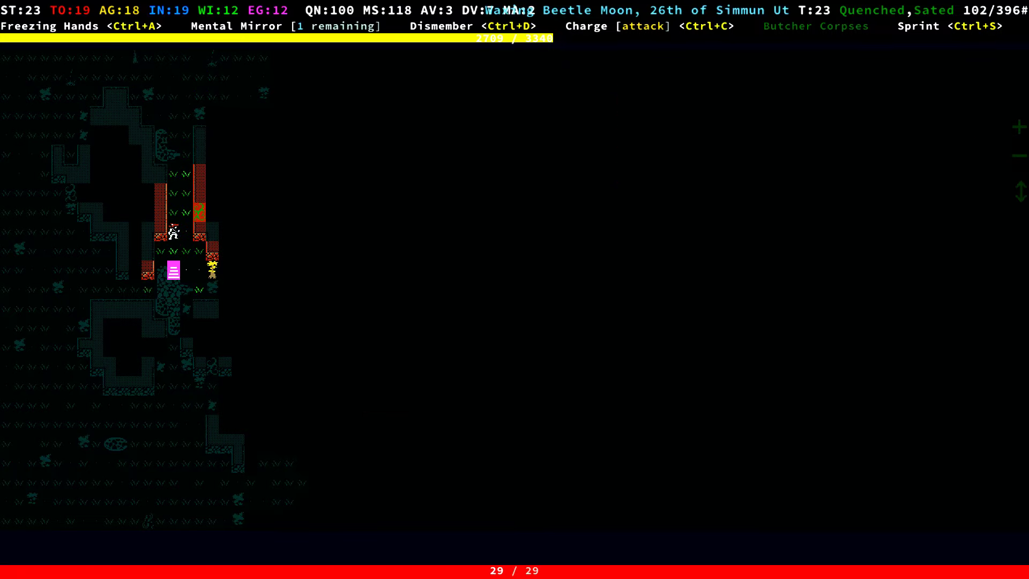
{"action": "key", "text": "Down"}
{"action": "key", "text": "Down"}
Descend to Rustwell level 1 and kill the two snapjaw scavengers
{"action": "key", "text": "greater"}
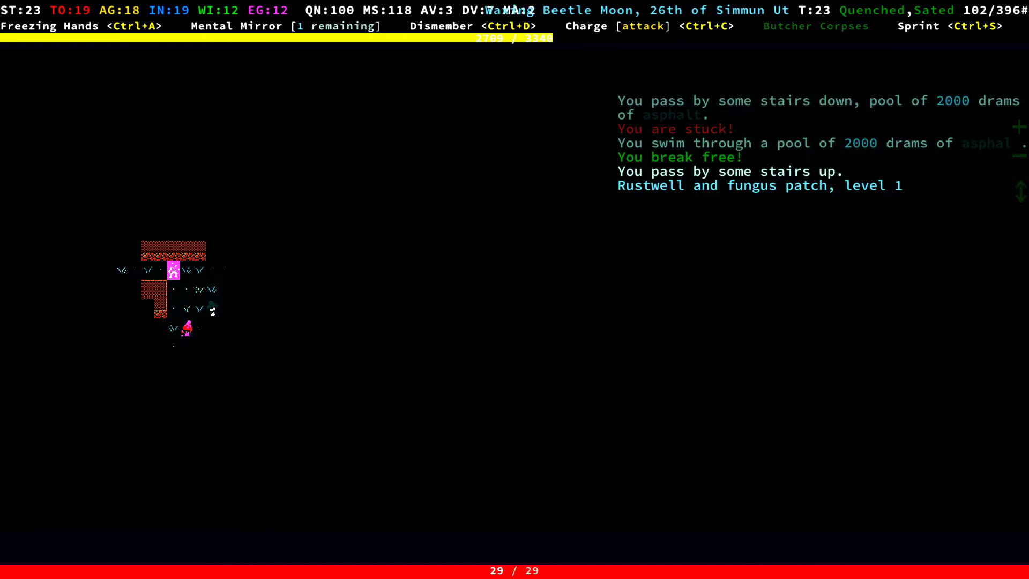
{"action": "key", "text": "Left"}
{"action": "key", "text": "Left"}
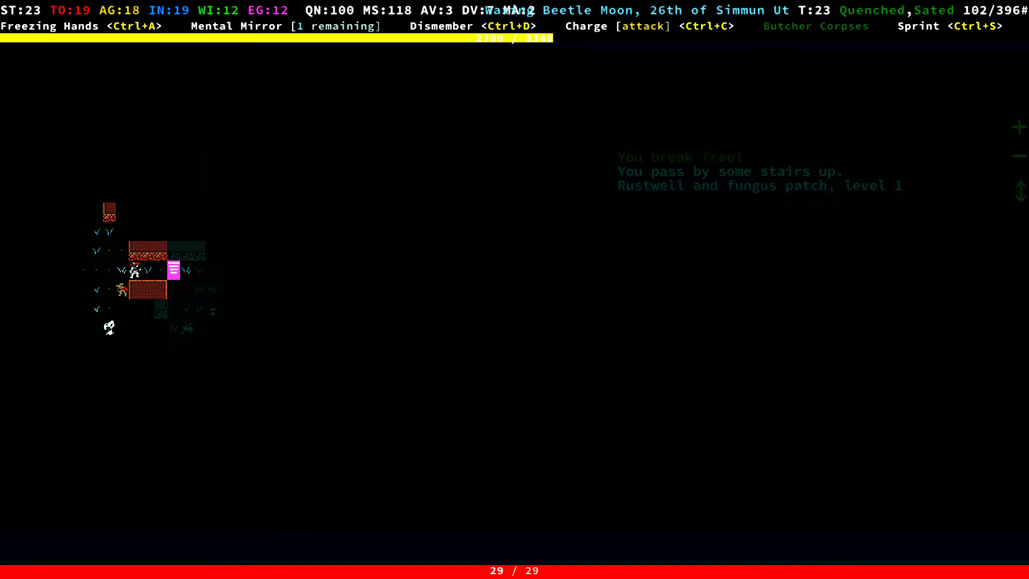
{"action": "key", "text": "KP_1"}
{"action": "key", "text": "KP_1"}
{"action": "key", "text": "KP_7"}
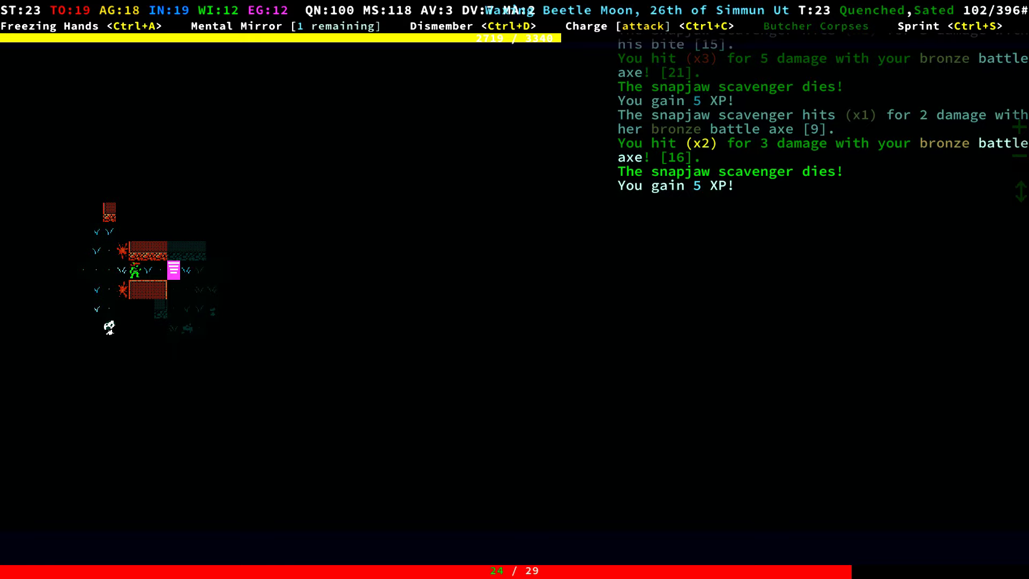
Explore west and southwest until the oil weep is spotted
{"action": "key", "text": "Left"}
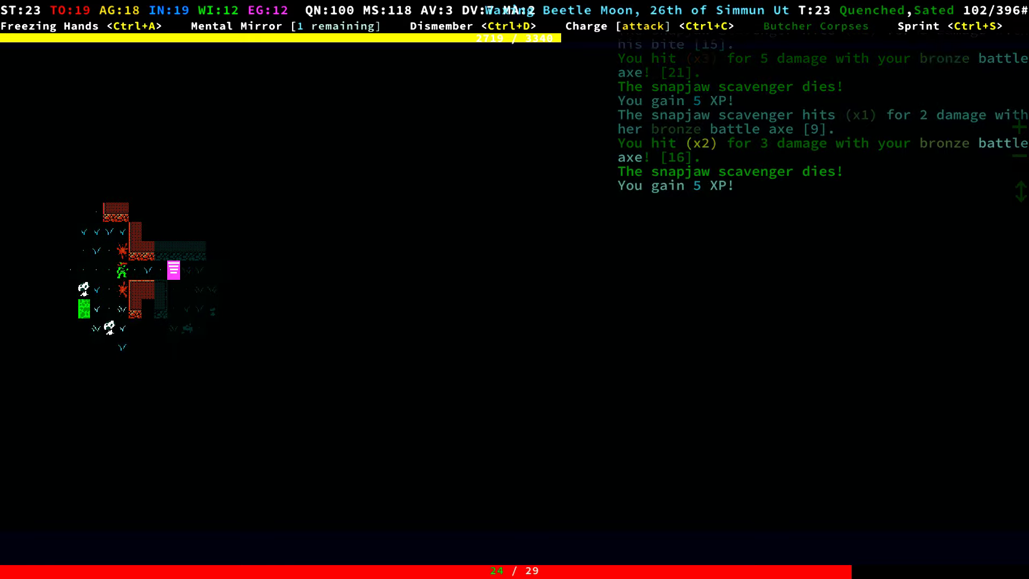
{"action": "key", "text": "KP_7"}
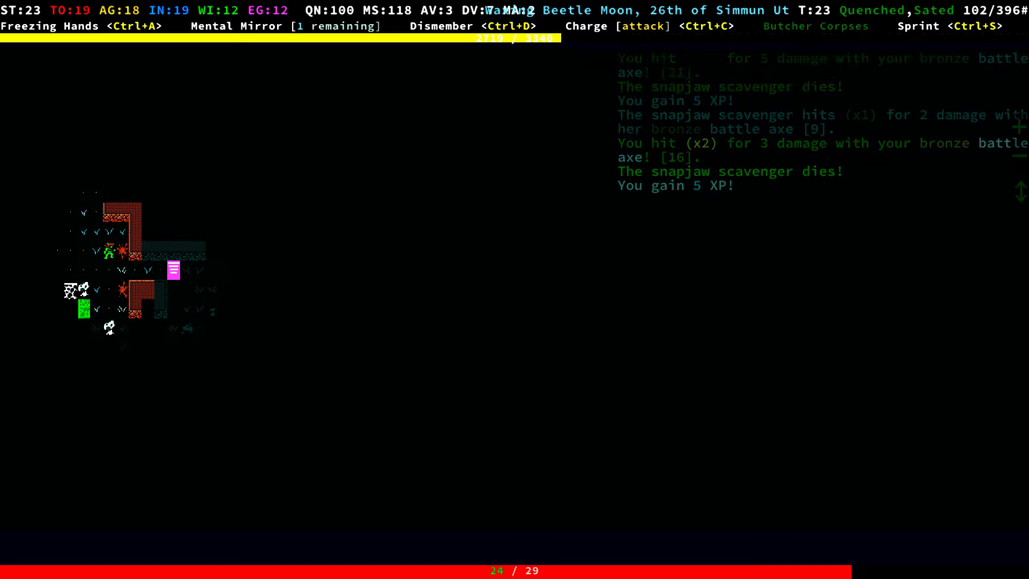
{"action": "key", "text": "Left"}
{"action": "key", "text": "KP_1"}
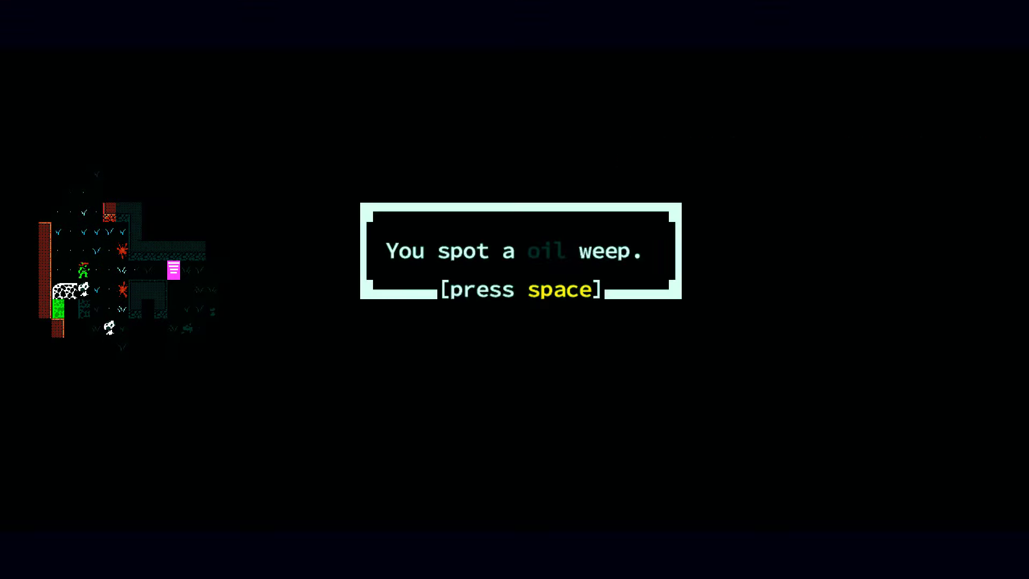
Acknowledge the oil weep, then move north through the grassy room toward the doorway
{"action": "key", "text": "space"}
{"action": "key", "text": "space"}
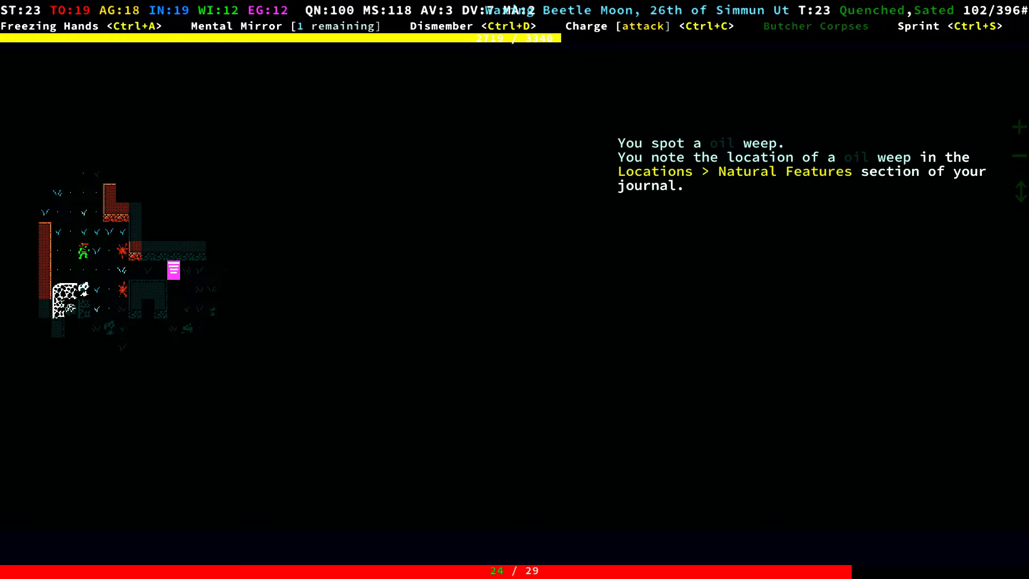
{"action": "key", "text": "KP_8"}
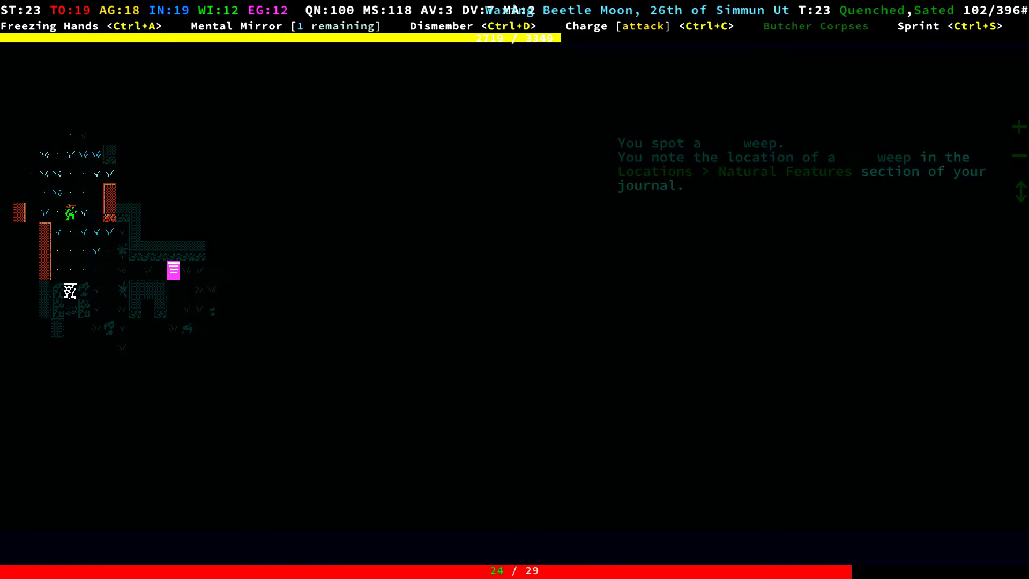
{"action": "key", "text": "Up"}
{"action": "key", "text": "KP_7"}
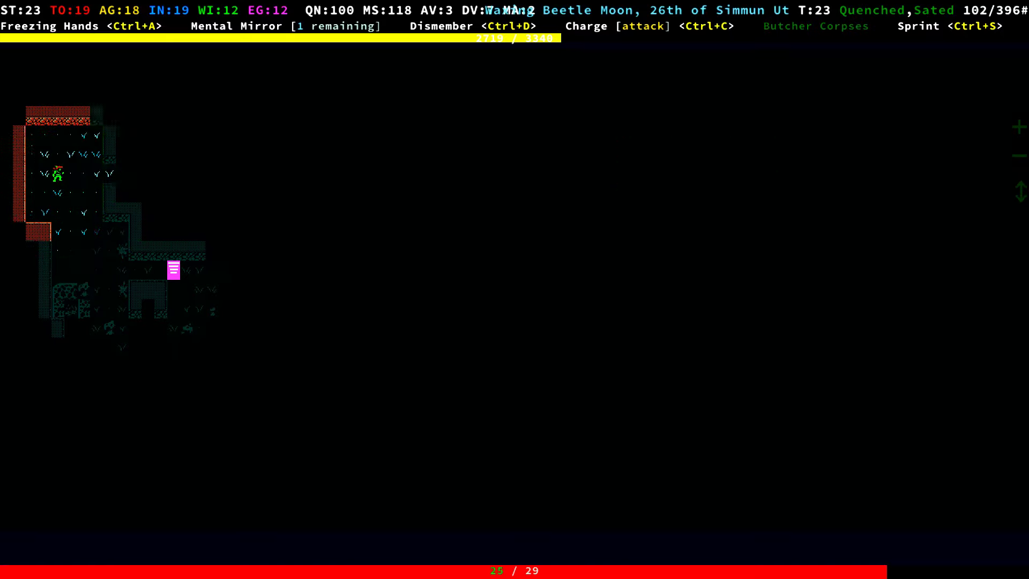
{"action": "key", "text": "Right"}
{"action": "key", "text": "Up"}
{"action": "key", "text": "Right"}
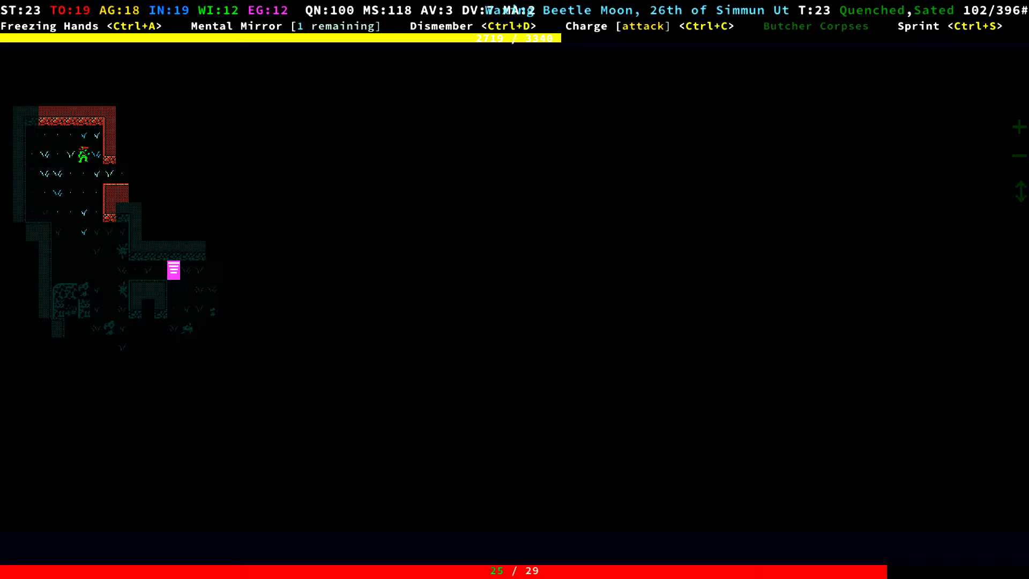
{"action": "key", "text": "KP_3"}
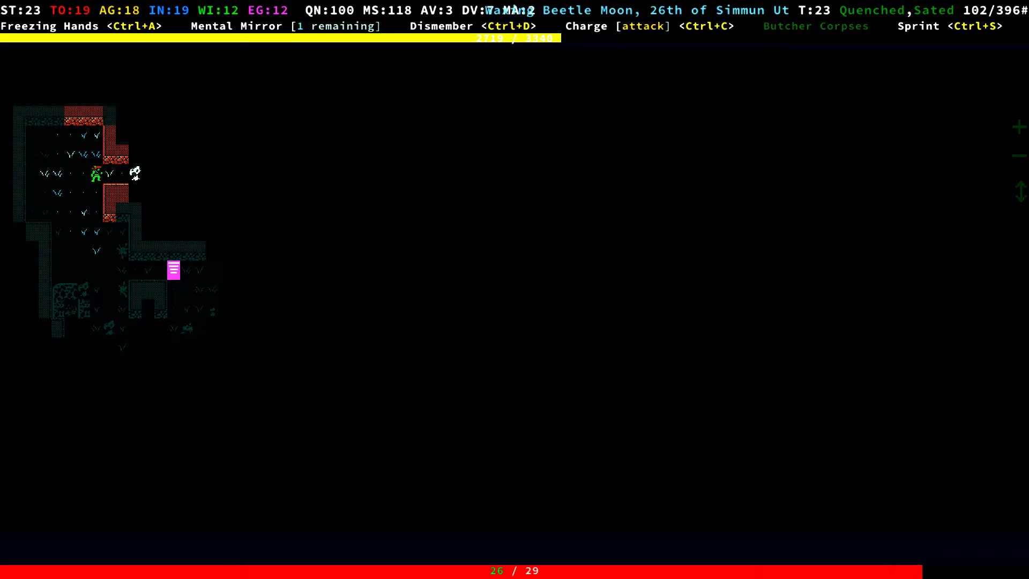
Walk down the room's west side and along the passage onto the stairs up
{"action": "key", "text": "Left"}
{"action": "key", "text": "Down"}
{"action": "key", "text": "Down"}
{"action": "key", "text": "Down"}
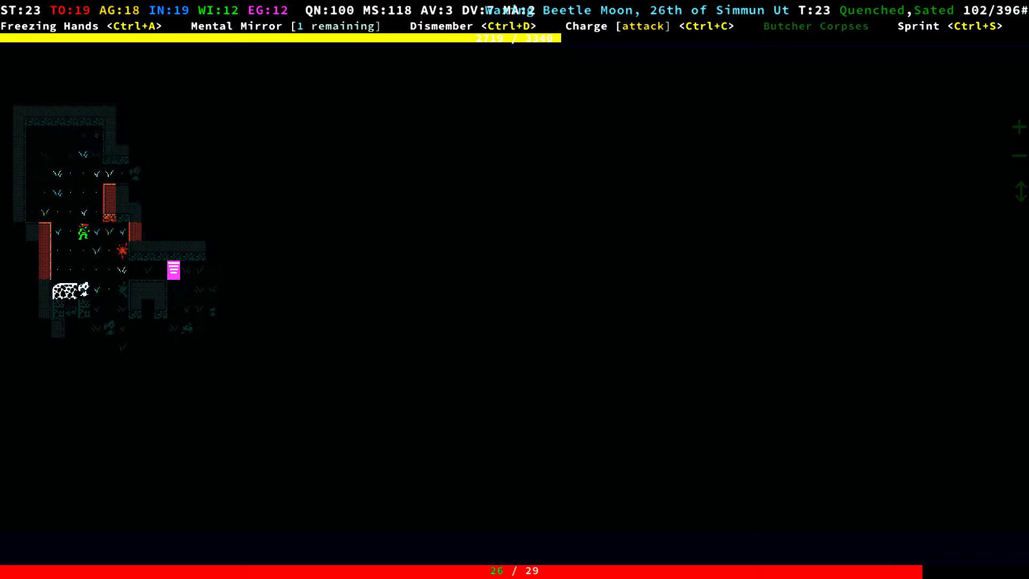
{"action": "key", "text": "KP_3"}
{"action": "key", "text": "KP_3"}
{"action": "key", "text": "Right"}
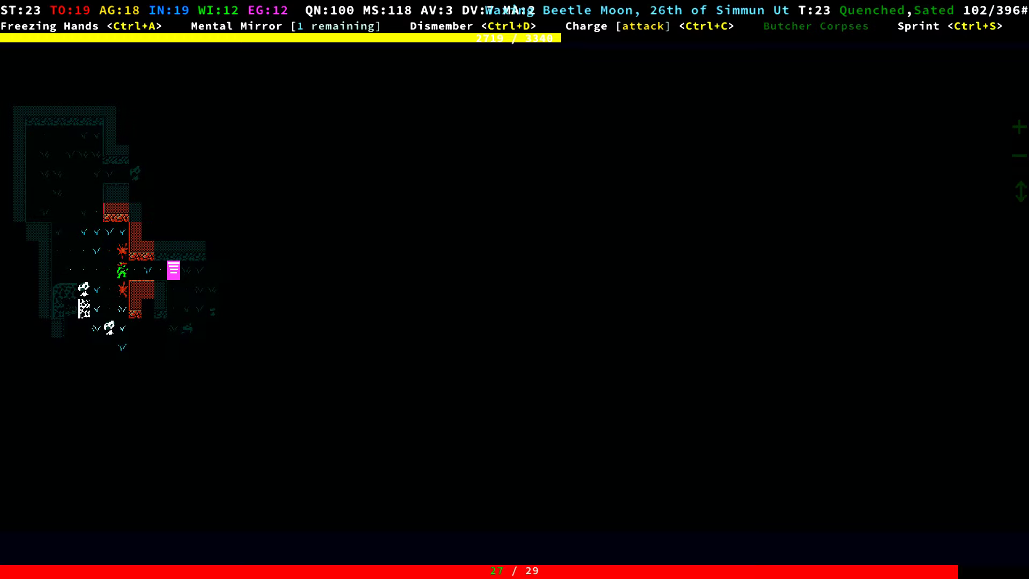
{"action": "key", "text": "Right"}
{"action": "key", "text": "Right"}
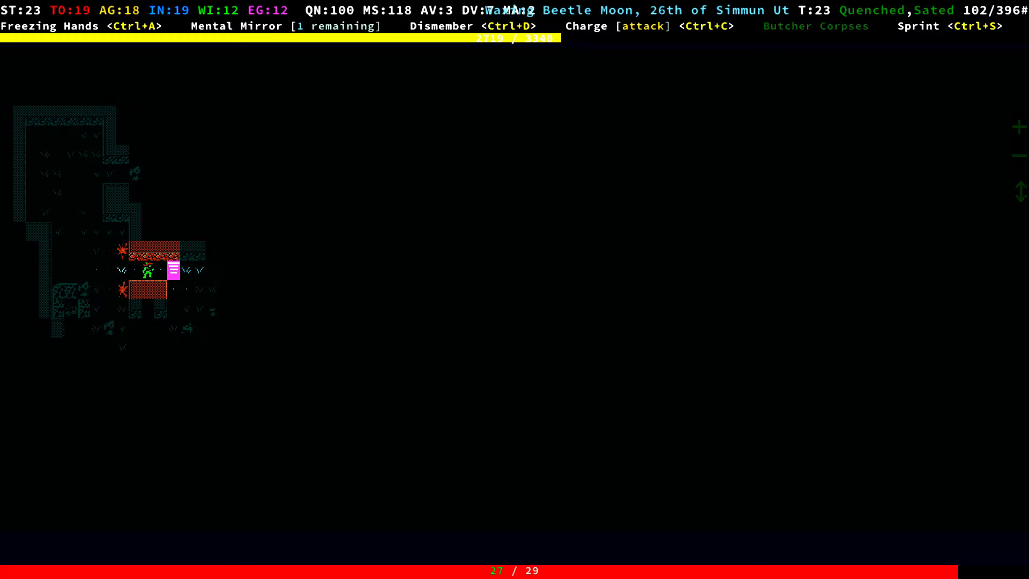
{"action": "key", "text": "Right"}
{"action": "key", "text": "Right"}
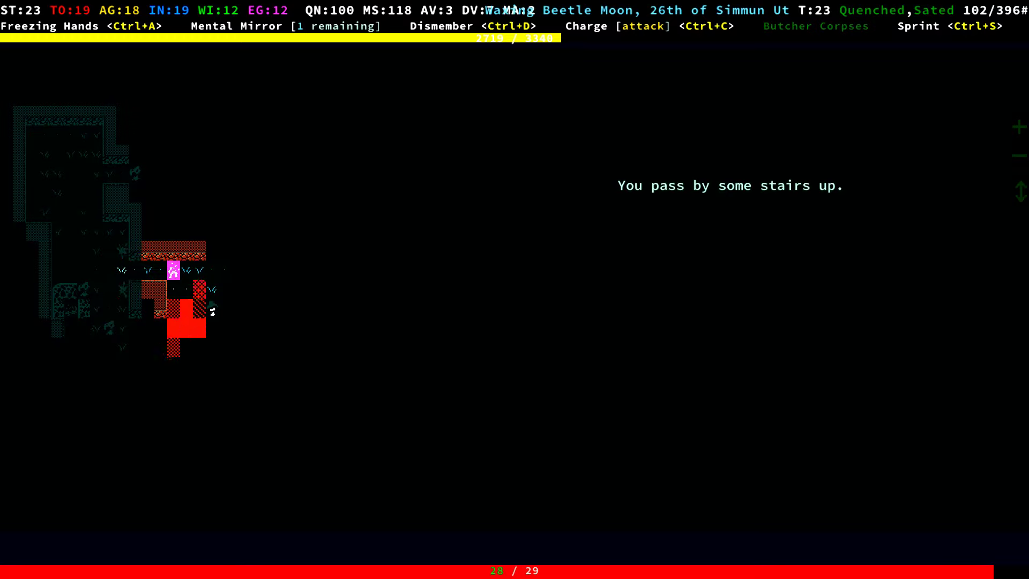
Look at the nearby fungal spores, then close their description
{"action": "key", "text": "l"}
{"action": "key", "text": "Down"}
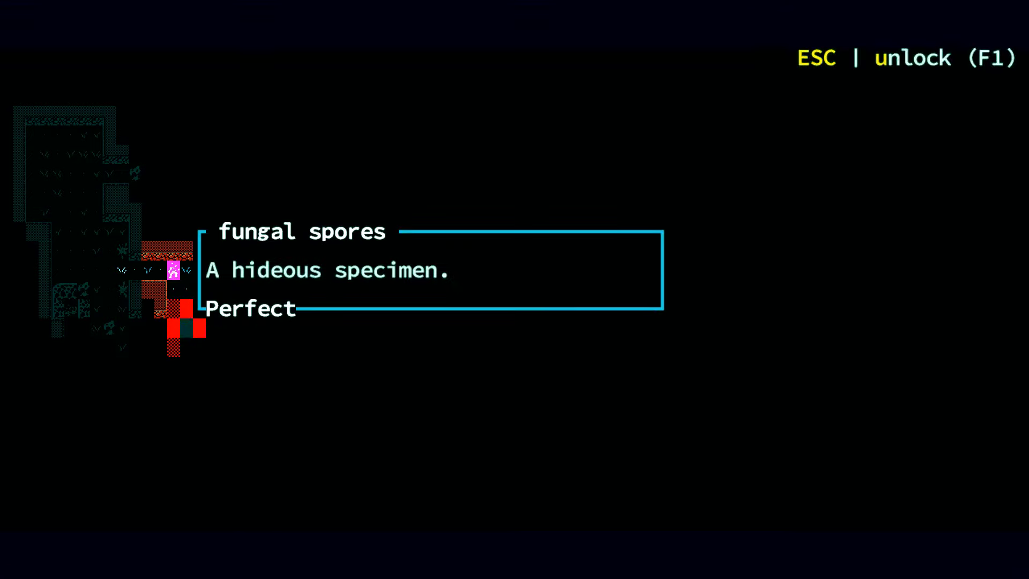
{"action": "key", "text": "Escape"}
Climb to tarry Rustwell, break free of the asphalt and walk north up the corridor
{"action": "key", "text": "less"}
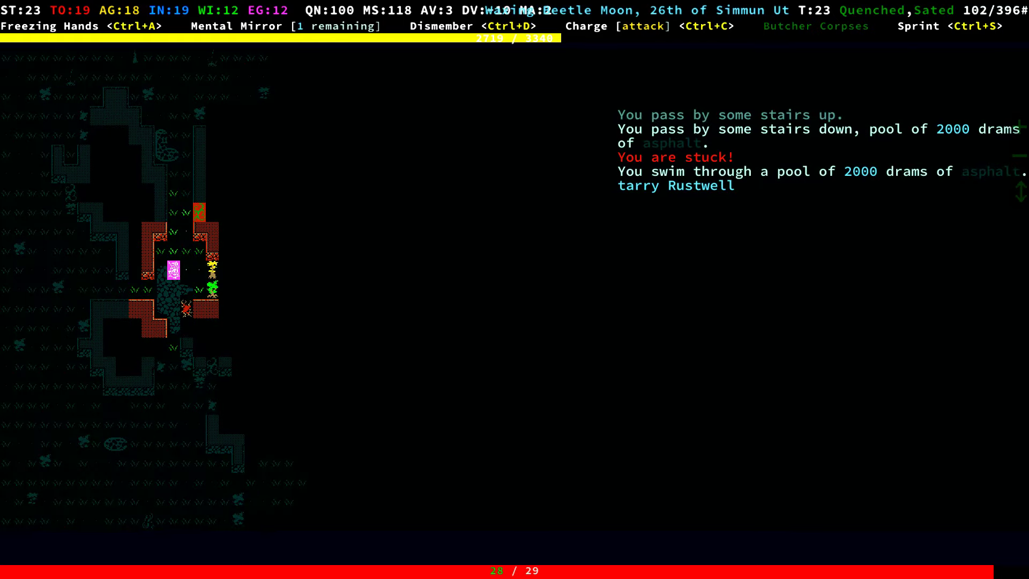
{"action": "key", "text": "Up"}
{"action": "key", "text": "Up"}
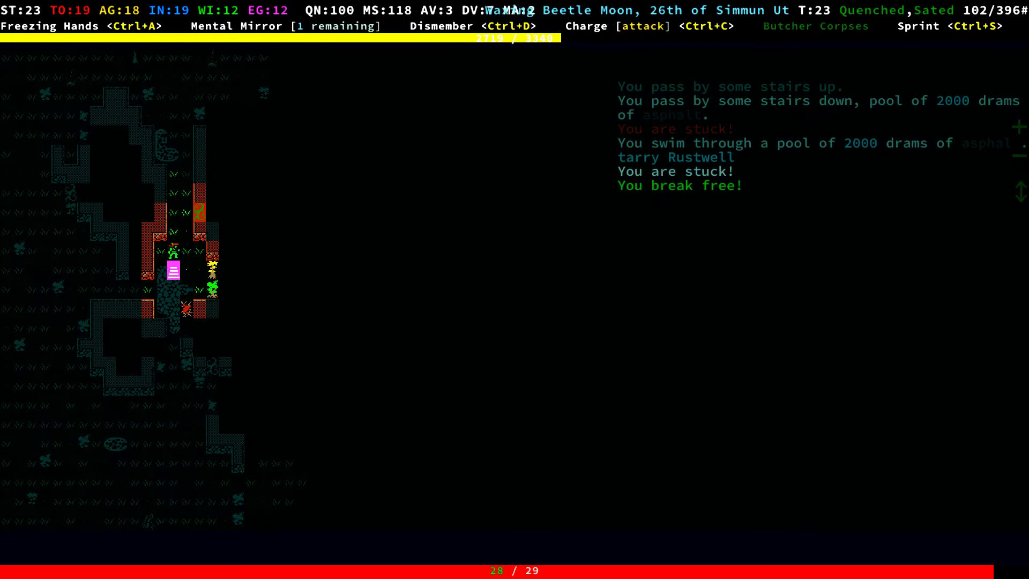
{"action": "key", "text": "Up"}
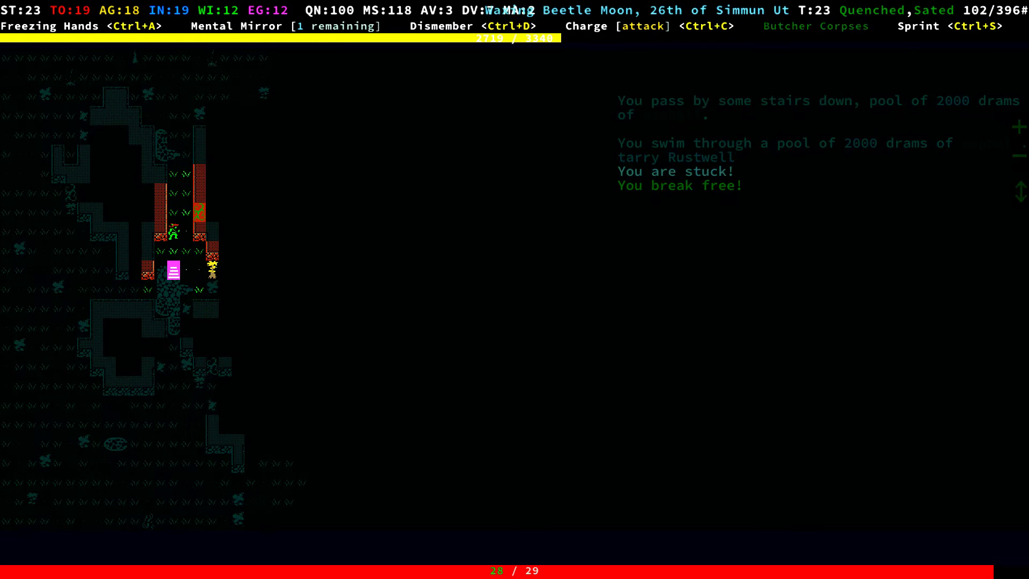
{"action": "key", "text": "Up"}
{"action": "key", "text": "Up"}
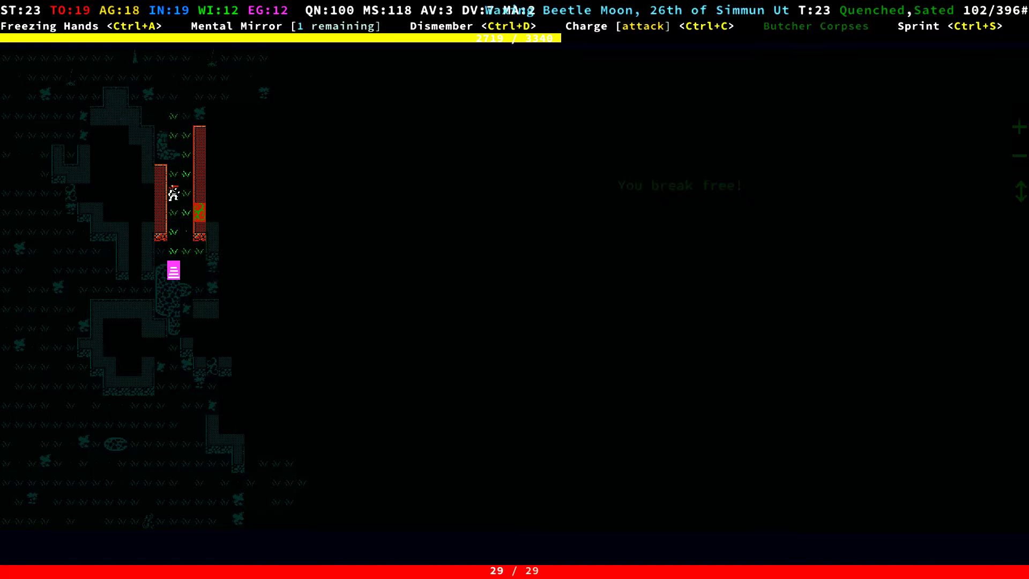
{"action": "key", "text": "Up"}
{"action": "key", "text": "KP_9"}
{"action": "key", "text": "Up"}
Travel northeast past the dogthorn tree and east past the witchwood tree into the clearing
{"action": "key", "text": "KP_9"}
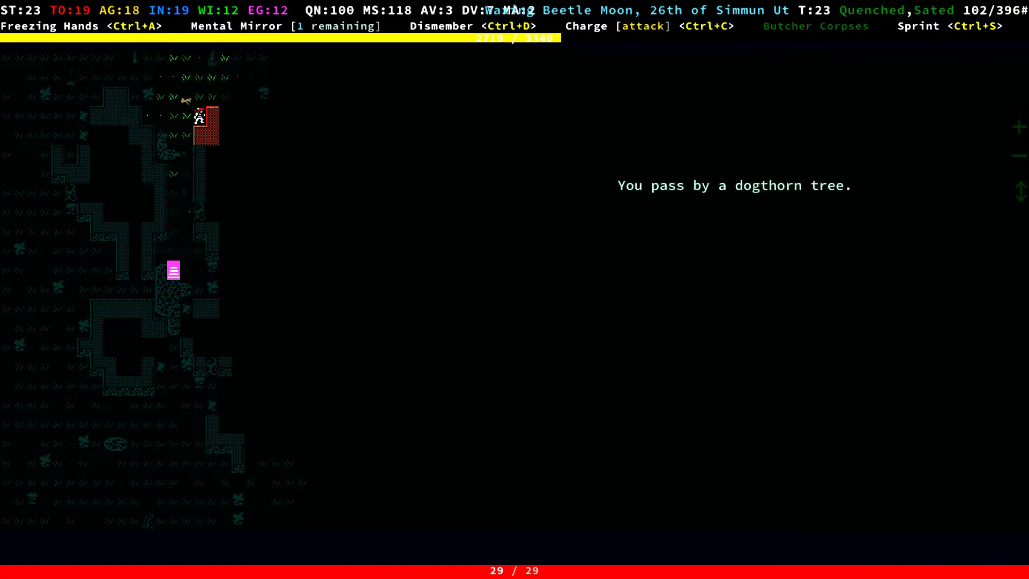
{"action": "key", "text": "KP_9"}
{"action": "key", "text": "Right"}
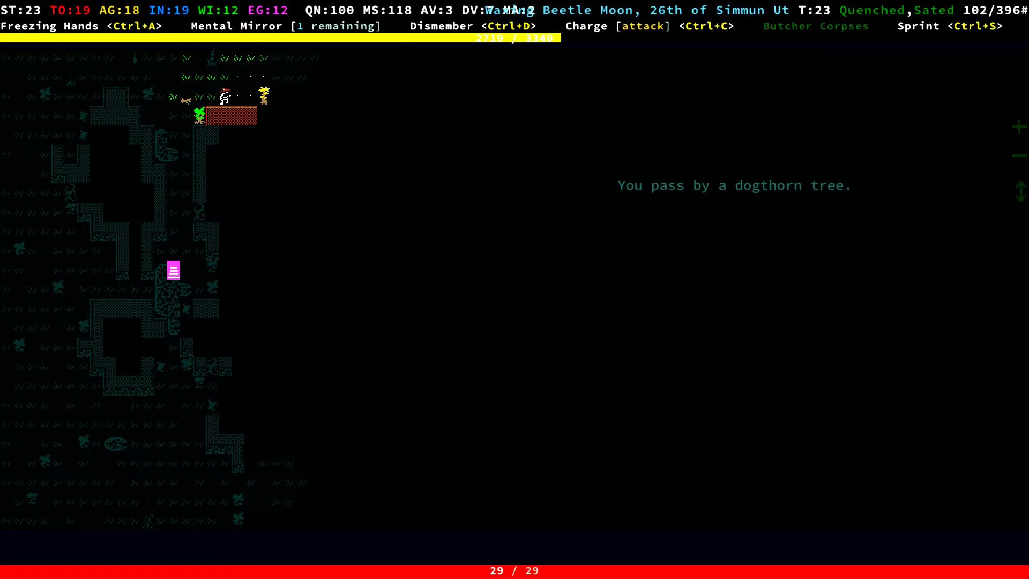
{"action": "key", "text": "Right"}
{"action": "key", "text": "Right"}
{"action": "key", "text": "Right"}
{"action": "key", "text": "Right"}
{"action": "key", "text": "KP_3"}
{"action": "key", "text": "Right"}
{"action": "key", "text": "KP_3"}
{"action": "key", "text": "KP_1"}
{"action": "key", "text": "KP_1"}
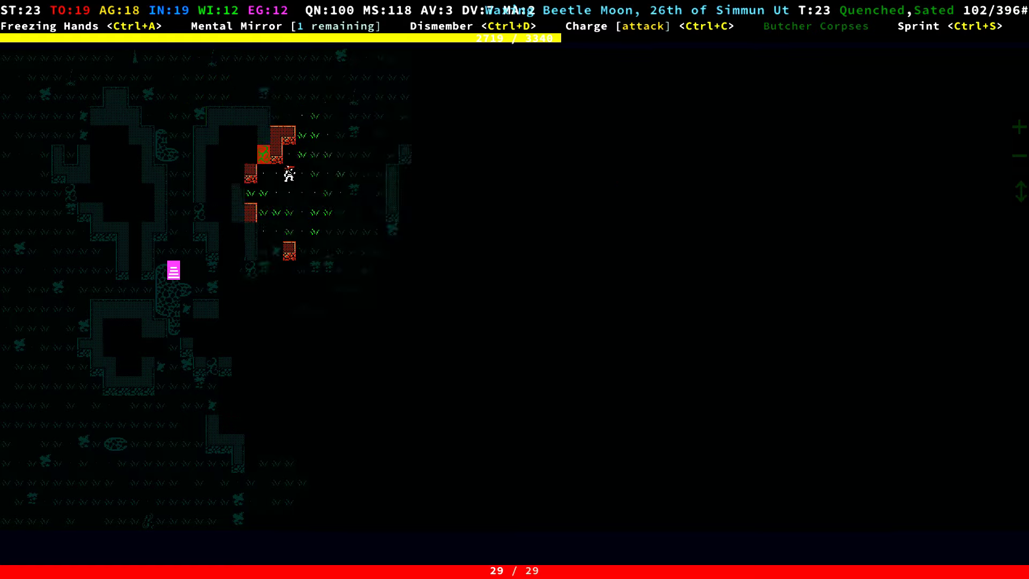
{"action": "key", "text": "KP_1"}
{"action": "key", "text": "Right"}
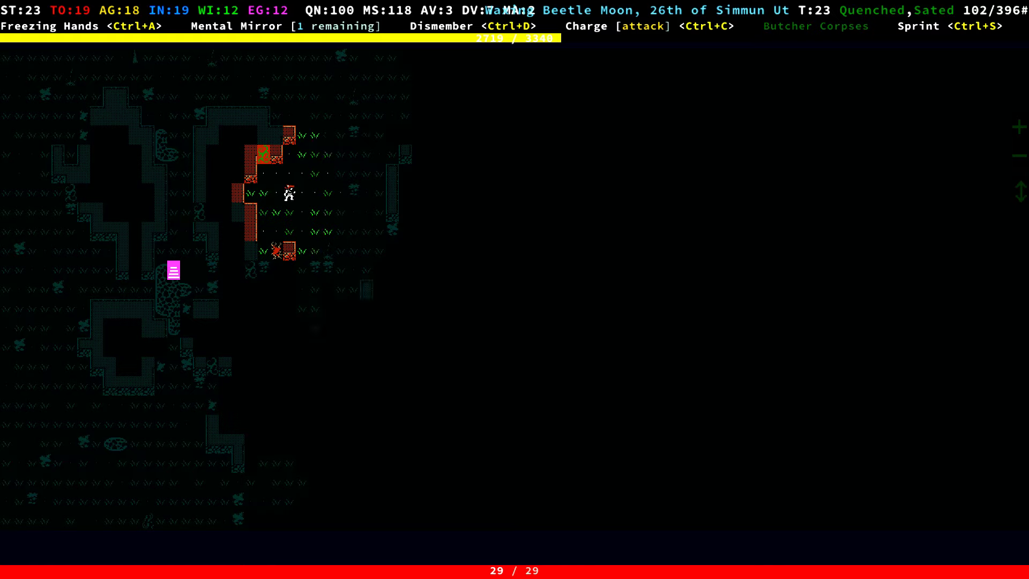
{"action": "key", "text": "KP_3"}
{"action": "key", "text": "KP_3"}
Auto-explore, stepping north away from the qudzu toward the creatures
{"action": "key", "text": "x"}
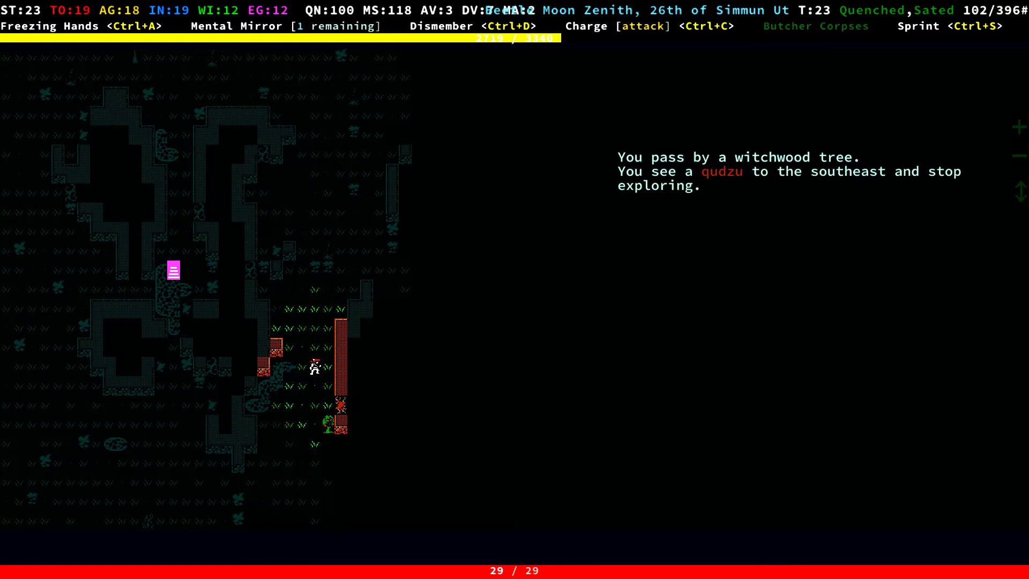
{"action": "key", "text": "Up"}
{"action": "key", "text": "x"}
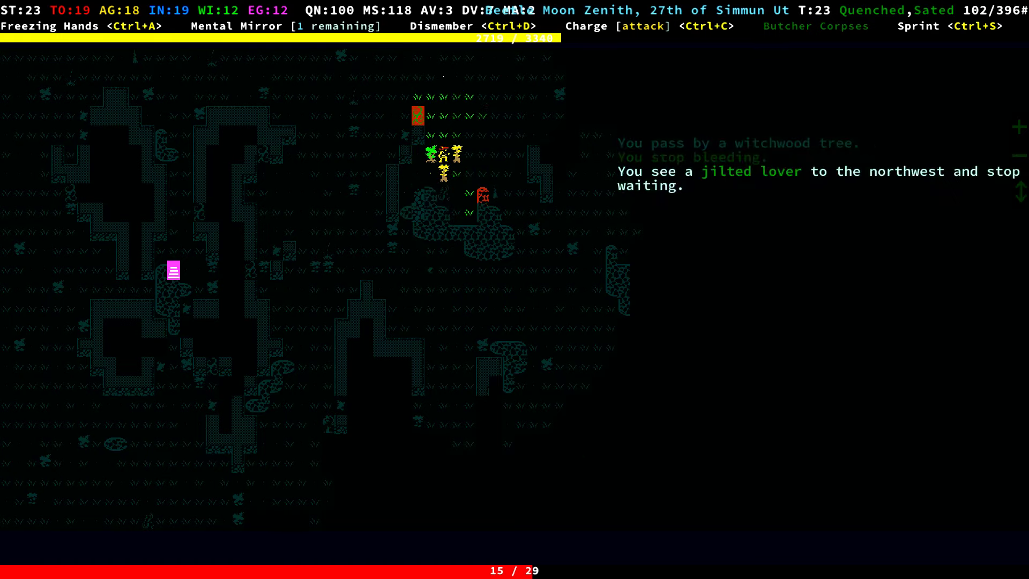
Wait for the jilted lover to approach, then kill it
{"action": "key", "text": "shift+z"}
{"action": "key", "text": "shift+z"}
{"action": "key", "text": "shift+z"}
{"action": "key", "text": "period"}
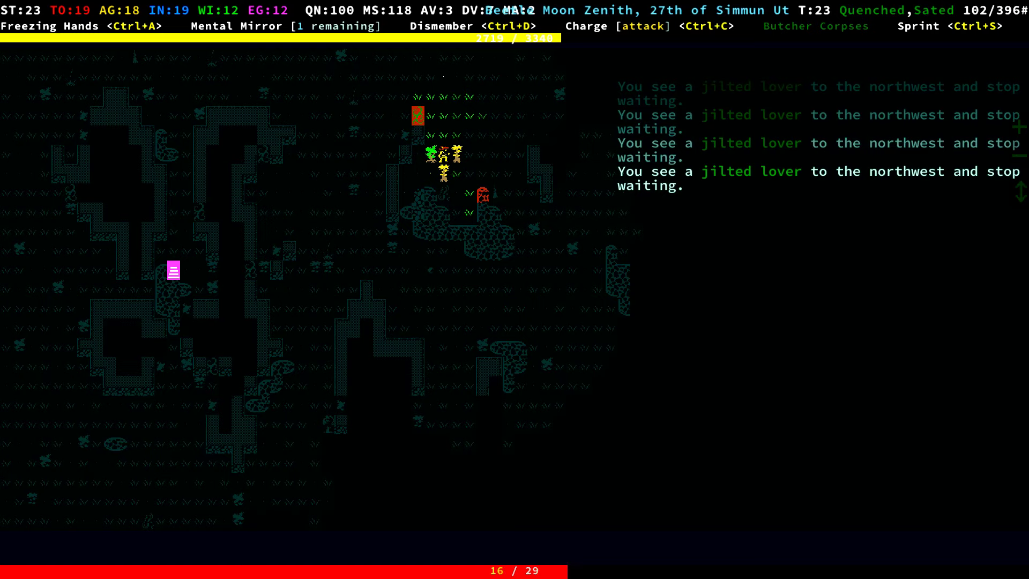
{"action": "key", "text": "period"}
{"action": "key", "text": "KP_7"}
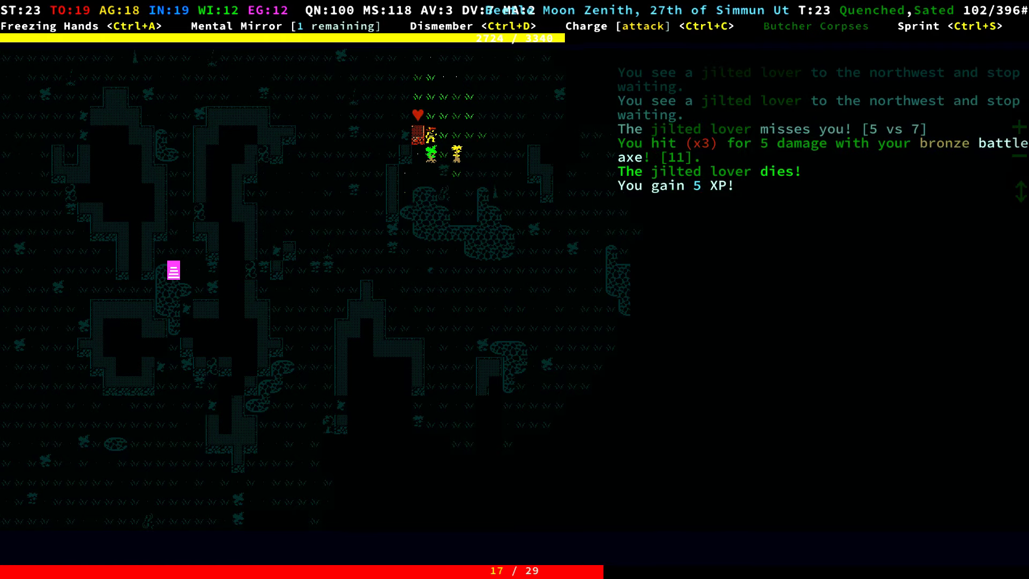
Kill the snapjaw hunter, rest to full 29 HP, and head northeast
{"action": "key", "text": "KP_3"}
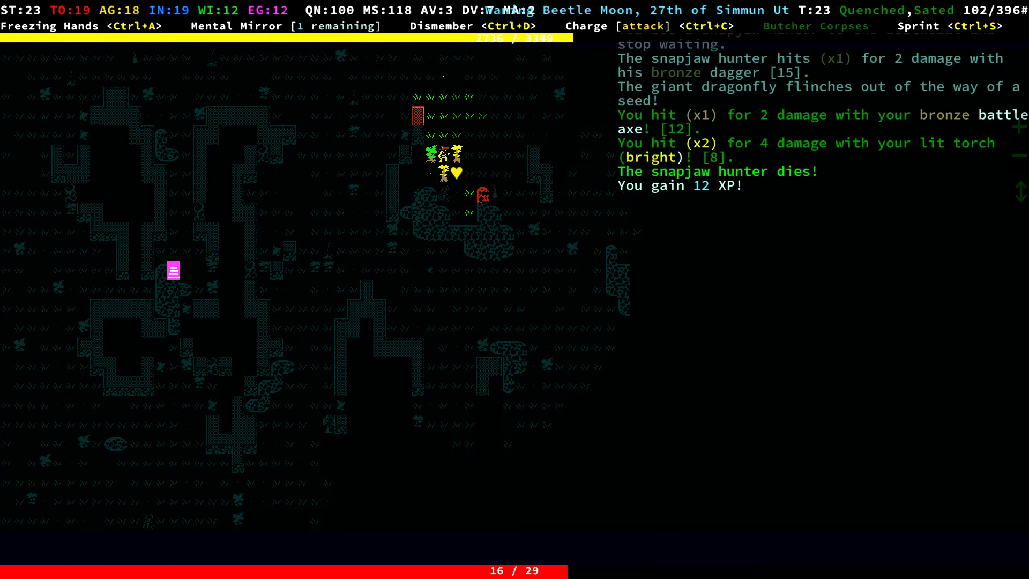
{"action": "key", "text": "KP_3"}
{"action": "key", "text": "shift+z"}
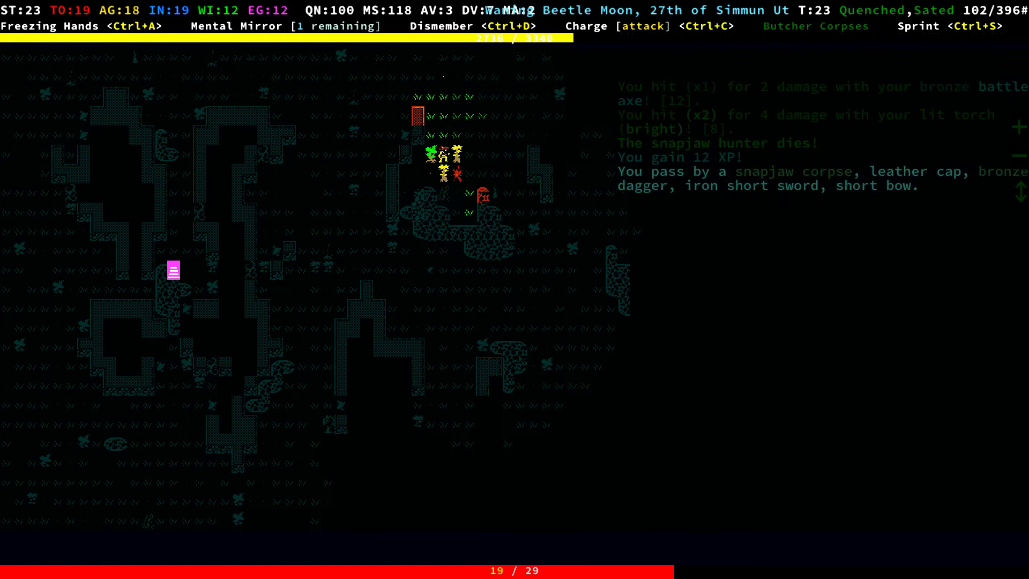
{"action": "key", "text": "KP_0"}
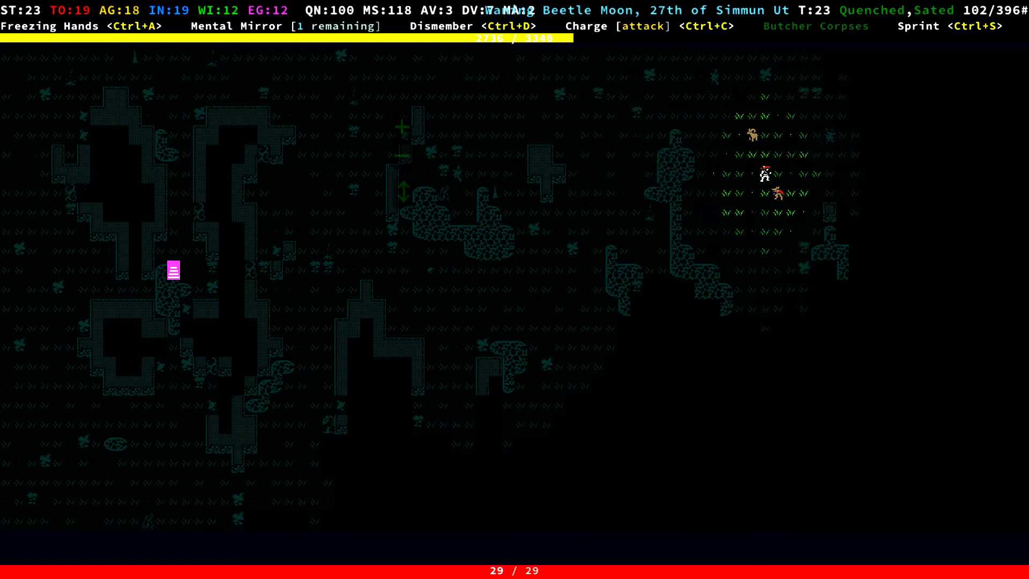
Kill the snapjaw scavenger and walk south through the grass
{"action": "key", "text": "KP_3"}
{"action": "key", "text": "KP_1"}
{"action": "key", "text": "KP_2"}
{"action": "key", "text": "KP_2"}
{"action": "key", "text": "KP_2"}
{"action": "key", "text": "KP_1"}
{"action": "key", "text": "KP_3"}
{"action": "key", "text": "KP_1"}
{"action": "key", "text": "KP_1"}
Travel west and south into The Shallows beside the red pillar
{"action": "key", "text": "KP_1"}
{"action": "key", "text": "KP_1"}
{"action": "key", "text": "KP_4"}
{"action": "key", "text": "KP_4"}
{"action": "key", "text": "KP_1"}
{"action": "key", "text": "KP_4"}
{"action": "key", "text": "KP_4"}
{"action": "key", "text": "KP_4"}
{"action": "key", "text": "KP_1"}
{"action": "key", "text": "KP_1"}
{"action": "key", "text": "KP_1"}
{"action": "key", "text": "KP_1"}
{"action": "key", "text": "KP_1"}
{"action": "key", "text": "KP_4"}
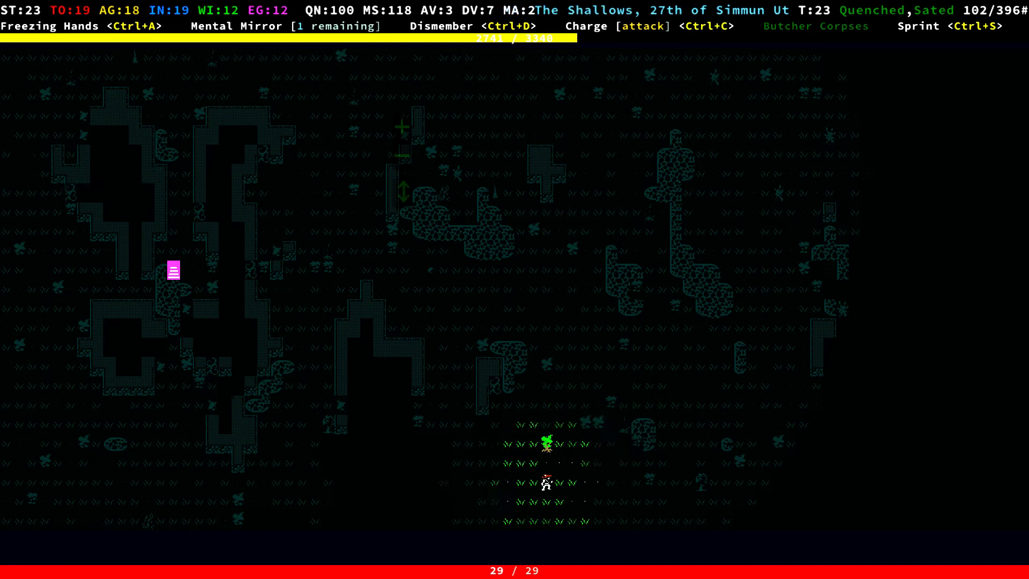
{"action": "key", "text": "KP_4"}
{"action": "key", "text": "KP_4"}
{"action": "key", "text": "KP_4"}
{"action": "key", "text": "KP_4"}
{"action": "key", "text": "KP_4"}
{"action": "key", "text": "KP_7"}
{"action": "key", "text": "KP_9"}
{"action": "key", "text": "KP_7"}
Kill the seed-spitting vine and move west past the witchwood tree
{"action": "key", "text": "KP_8"}
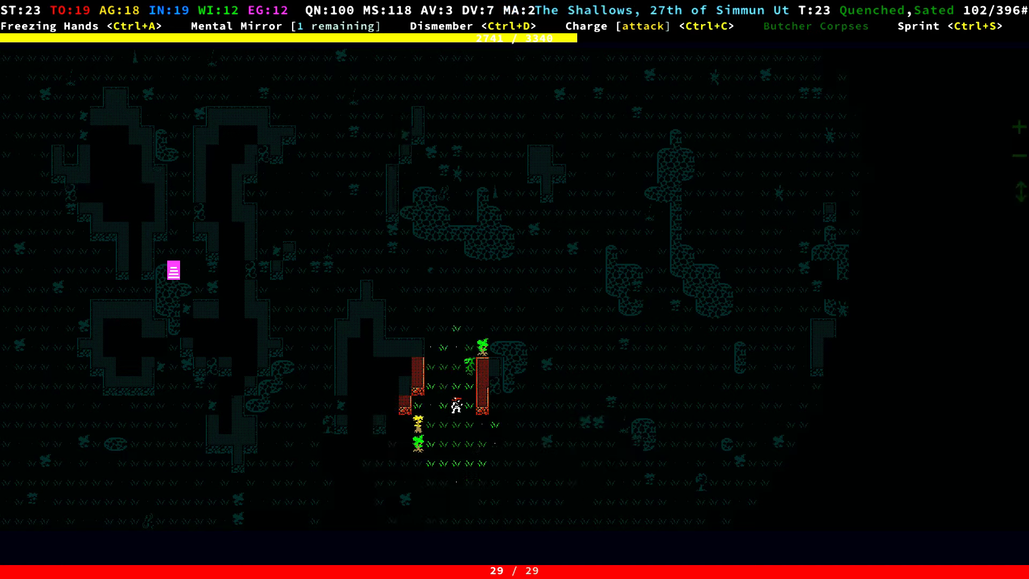
{"action": "key", "text": "KP_8"}
{"action": "key", "text": "KP_8"}
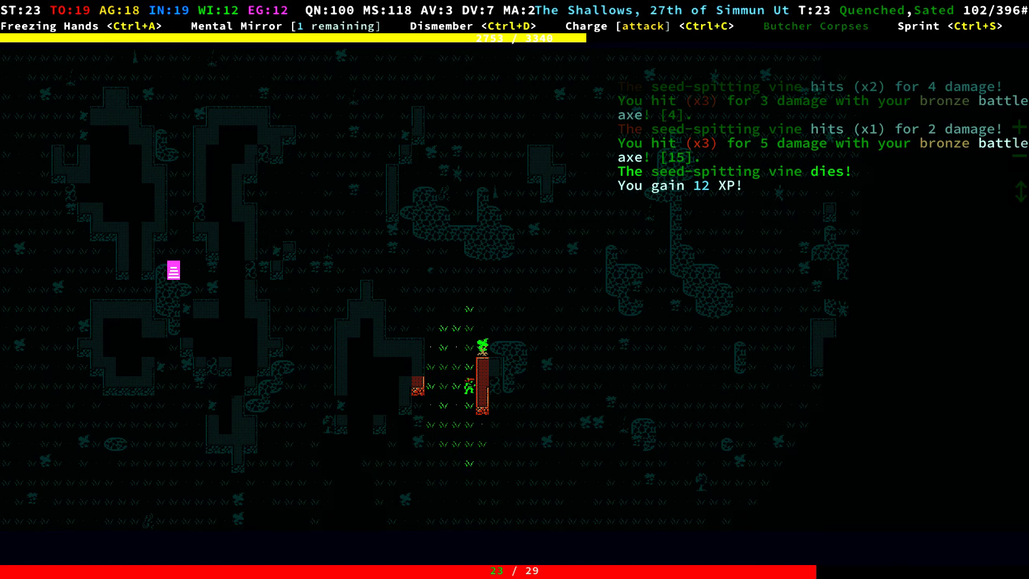
{"action": "key", "text": "KP_1"}
{"action": "key", "text": "KP_1"}
{"action": "key", "text": "KP_4"}
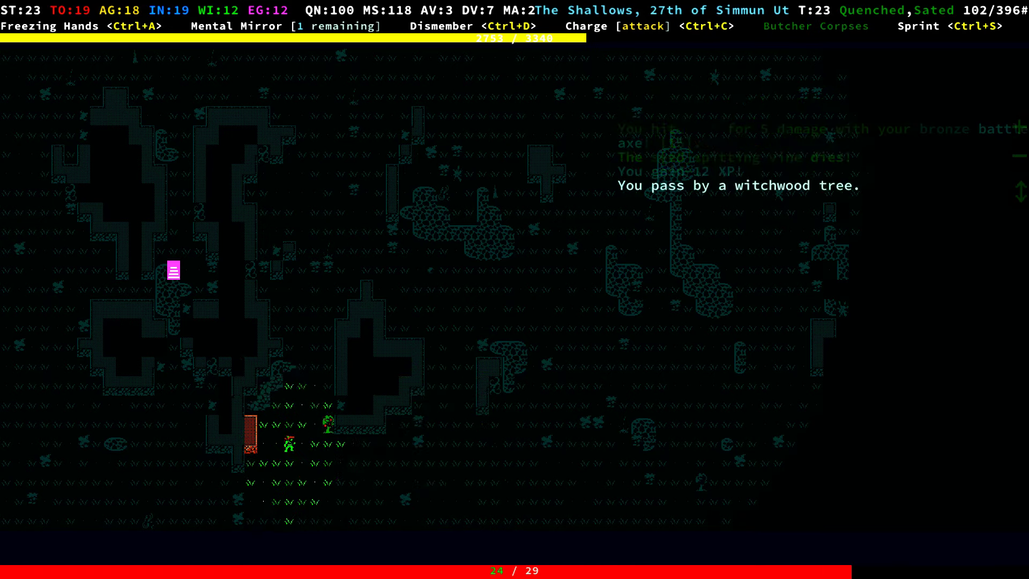
Wait for the qudzu to approach, then attack and cut it down
{"action": "key", "text": "KP_7"}
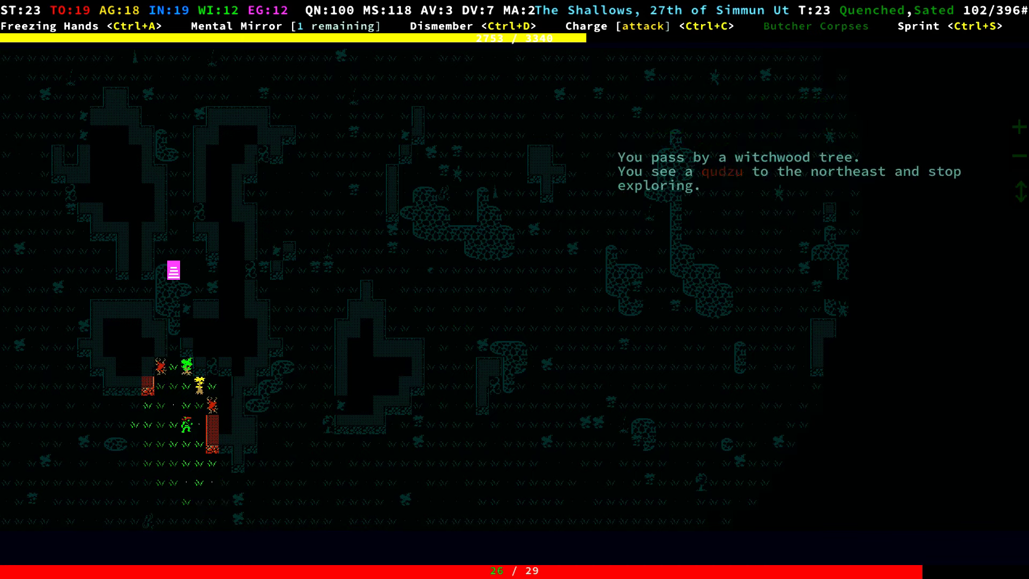
{"action": "key", "text": "z"}
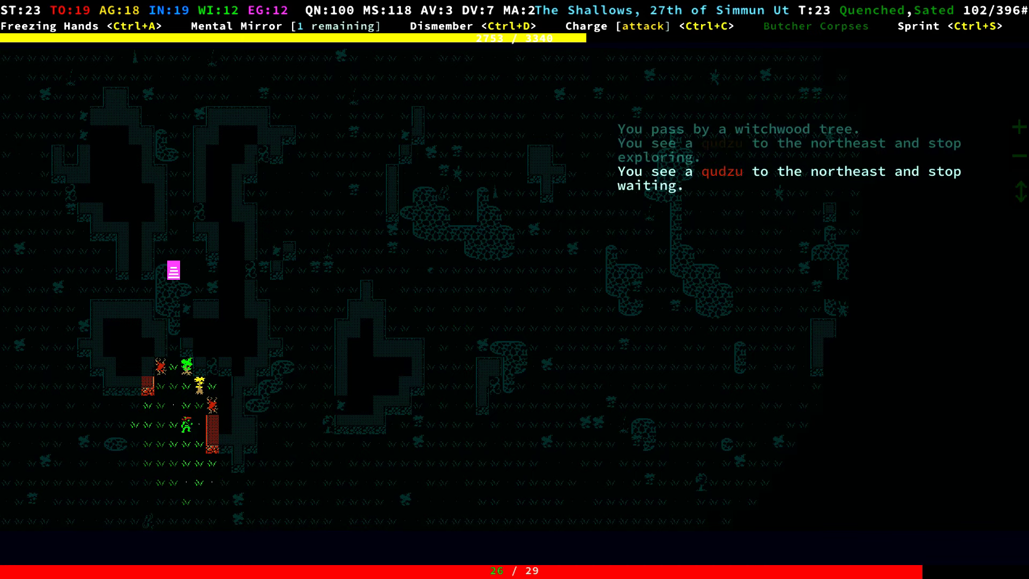
{"action": "key", "text": "z"}
{"action": "key", "text": "z"}
{"action": "key", "text": "z"}
{"action": "key", "text": "KP_5"}
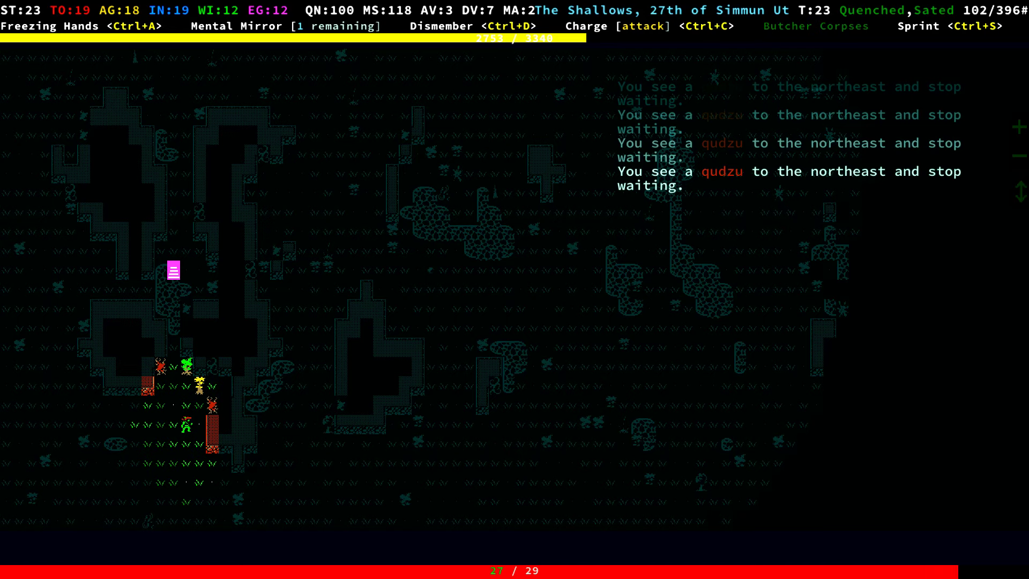
{"action": "key", "text": "KP_7"}
{"action": "key", "text": "KP_8"}
{"action": "key", "text": "KP_7"}
{"action": "key", "text": "KP_7"}
{"action": "key", "text": "KP_7"}
Wade through the asphalt pool onto the magenta item by the stairs
{"action": "key", "text": "KP_8"}
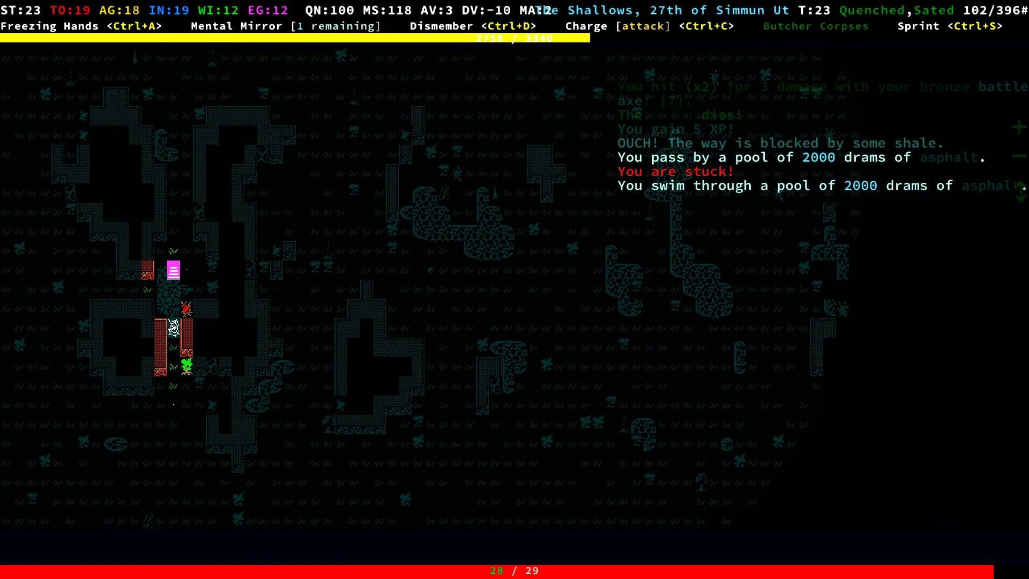
{"action": "key", "text": "KP_8"}
{"action": "key", "text": "KP_7"}
{"action": "key", "text": "KP_7"}
{"action": "key", "text": "KP_7"}
{"action": "key", "text": "KP_4"}
{"action": "key", "text": "KP_7"}
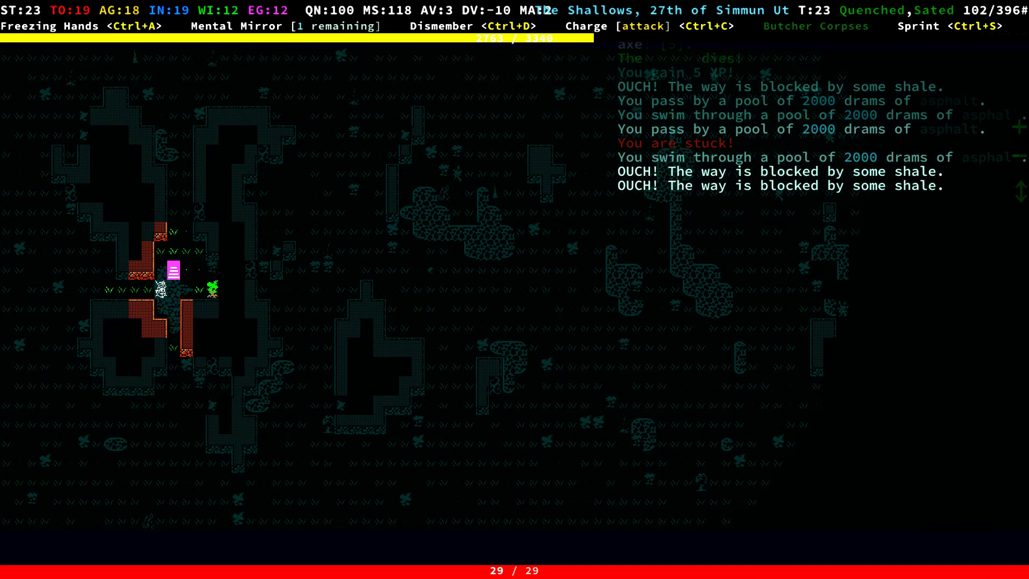
{"action": "key", "text": "KP_7"}
{"action": "key", "text": "KP_6"}
{"action": "key", "text": "KP_6"}
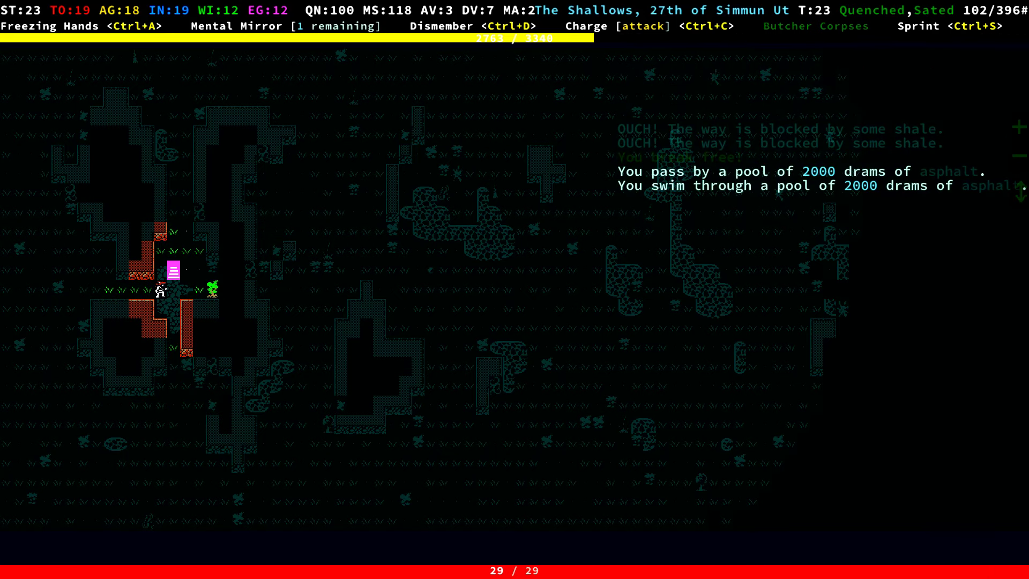
{"action": "key", "text": "KP_9"}
{"action": "key", "text": "KP_9"}
{"action": "key", "text": "KP_9"}
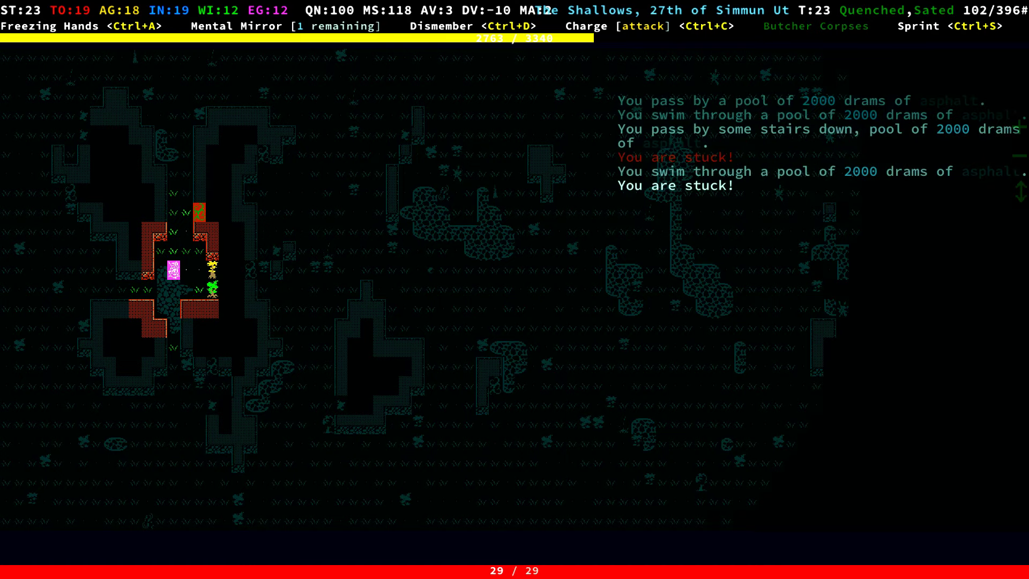
{"action": "key", "text": "KP_9"}
Climb the stairs up and walk west along the grass corridor
{"action": "key", "text": "less"}
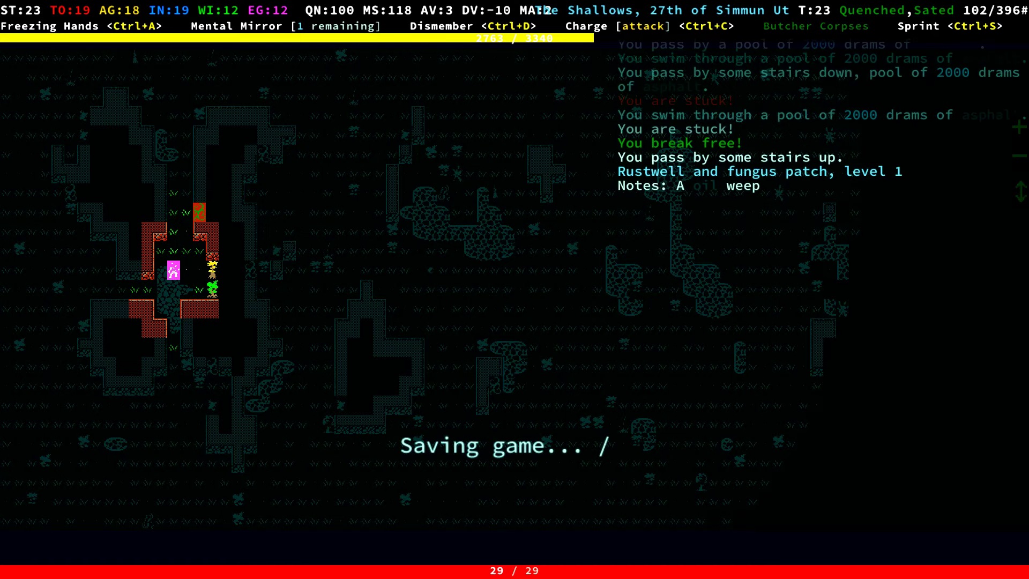
{"action": "key", "text": "KP_1"}
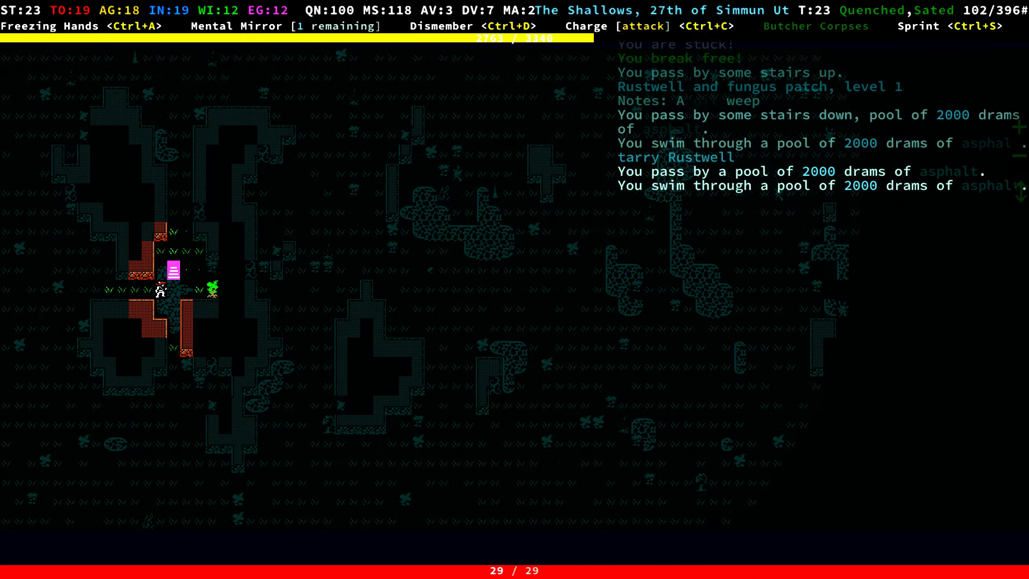
{"action": "key", "text": "KP_4"}
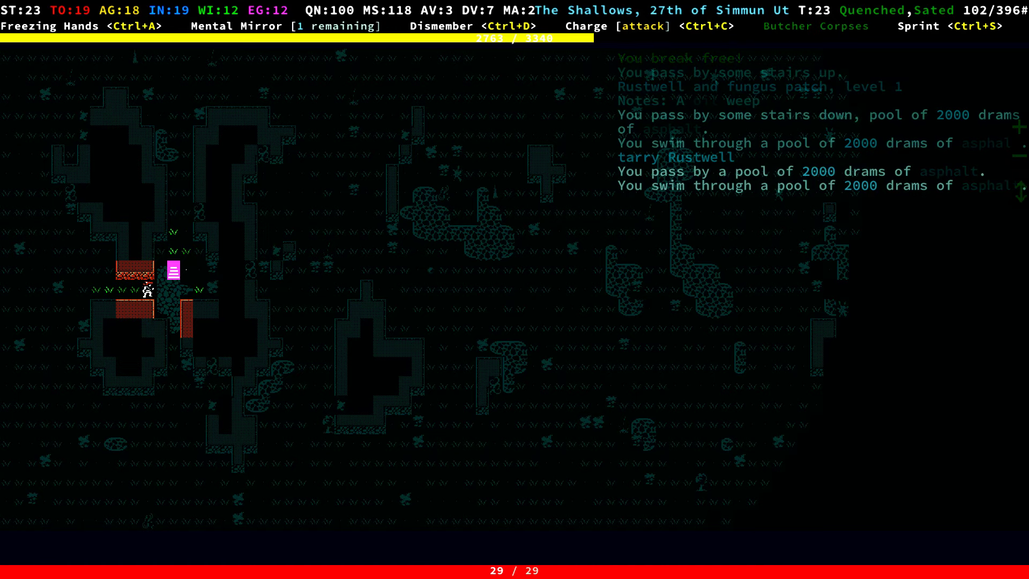
{"action": "key", "text": "KP_4"}
{"action": "key", "text": "KP_4"}
{"action": "key", "text": "KP_4"}
{"action": "key", "text": "KP_7"}
{"action": "key", "text": "KP_7"}
{"action": "key", "text": "KP_7"}
{"action": "key", "text": "KP_7"}
{"action": "key", "text": "KP_4"}
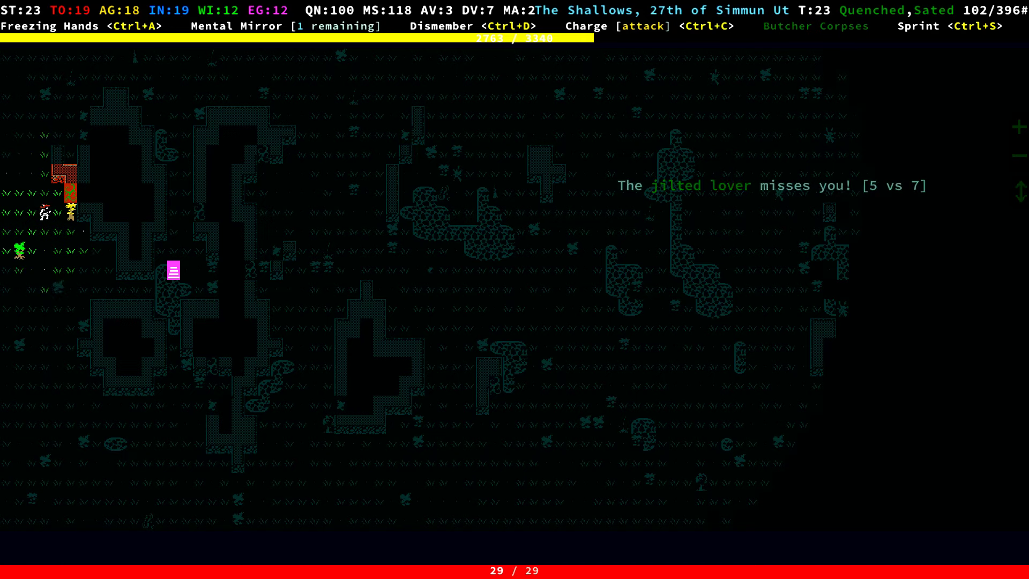
Leave the zone by its northern exit and enter Rustwell from the world map
{"action": "key", "text": "KP_8"}
{"action": "key", "text": "KP_8"}
{"action": "key", "text": "KP_8"}
{"action": "key", "text": "KP_8"}
{"action": "key", "text": "KP_8"}
{"action": "key", "text": "KP_8"}
{"action": "key", "text": "KP_9"}
{"action": "key", "text": "less"}
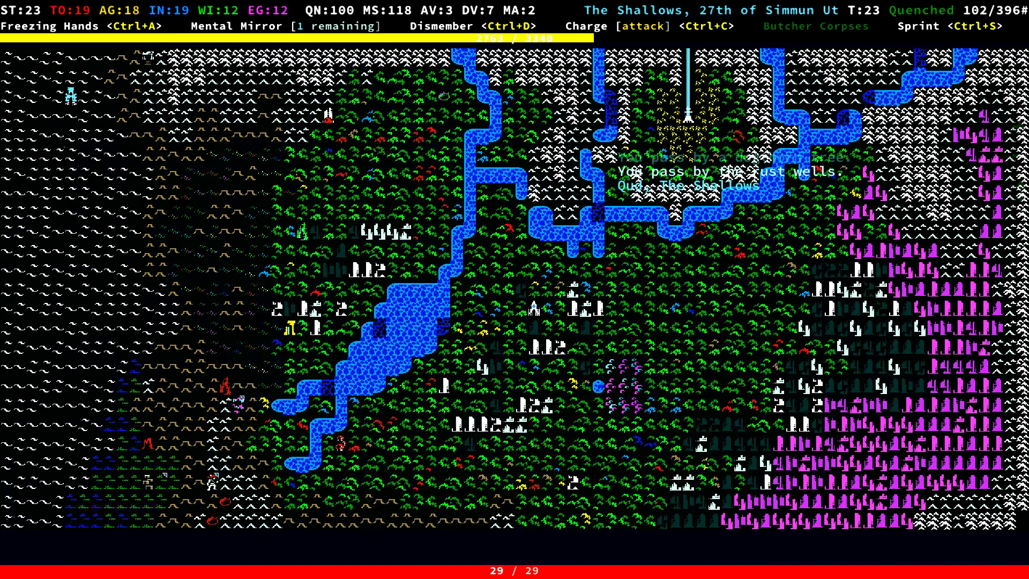
{"action": "key", "text": "greater"}
Kill the snapjaw scavenger to the northeast and move west across the grassland
{"action": "key", "text": "KP_9"}
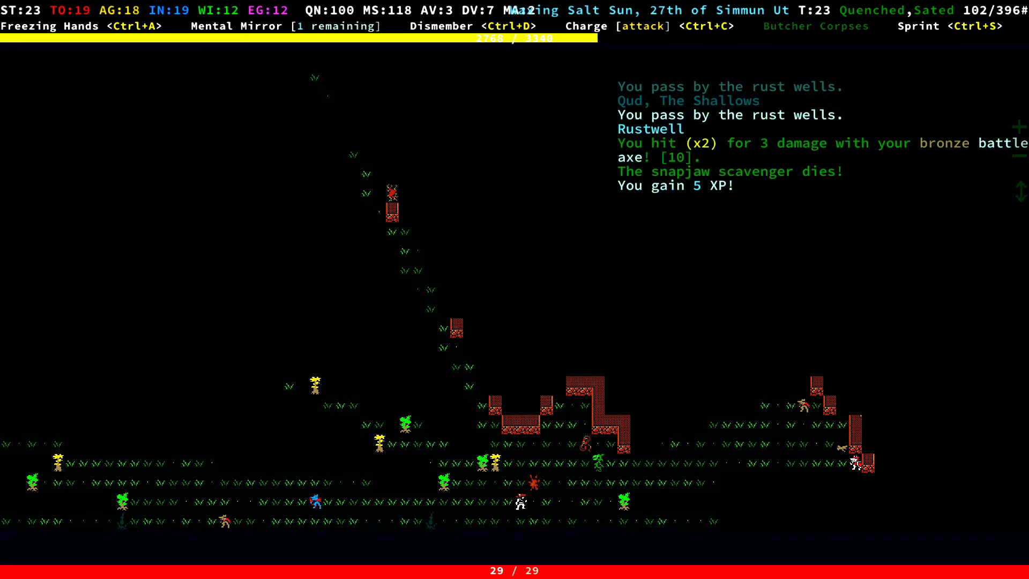
{"action": "key", "text": "KP_4"}
{"action": "key", "text": "KP_4"}
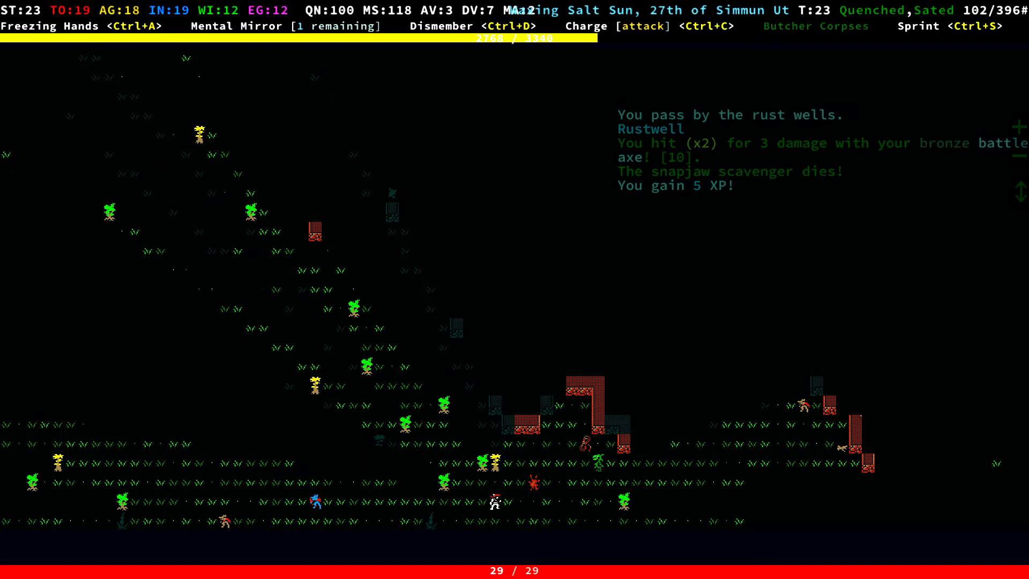
{"action": "key", "text": "KP_7"}
{"action": "key", "text": "KP_4"}
{"action": "key", "text": "KP_4"}
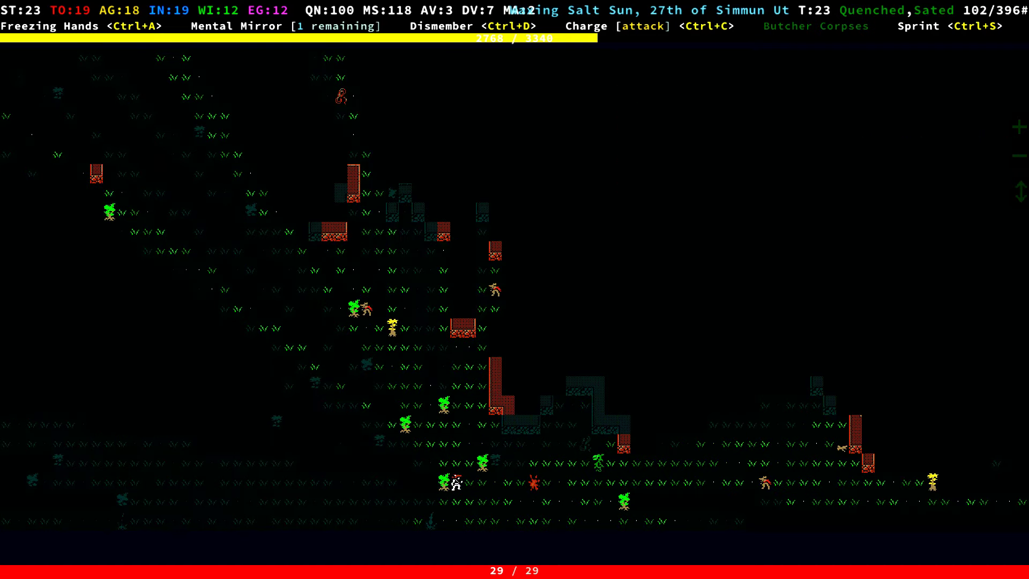
Walk east toward the ruined walls, then southwest toward the enemies
{"action": "key", "text": "KP_4"}
{"action": "key", "text": "KP_6"}
{"action": "key", "text": "KP_6"}
{"action": "key", "text": "KP_9"}
{"action": "key", "text": "KP_6"}
{"action": "key", "text": "KP_6"}
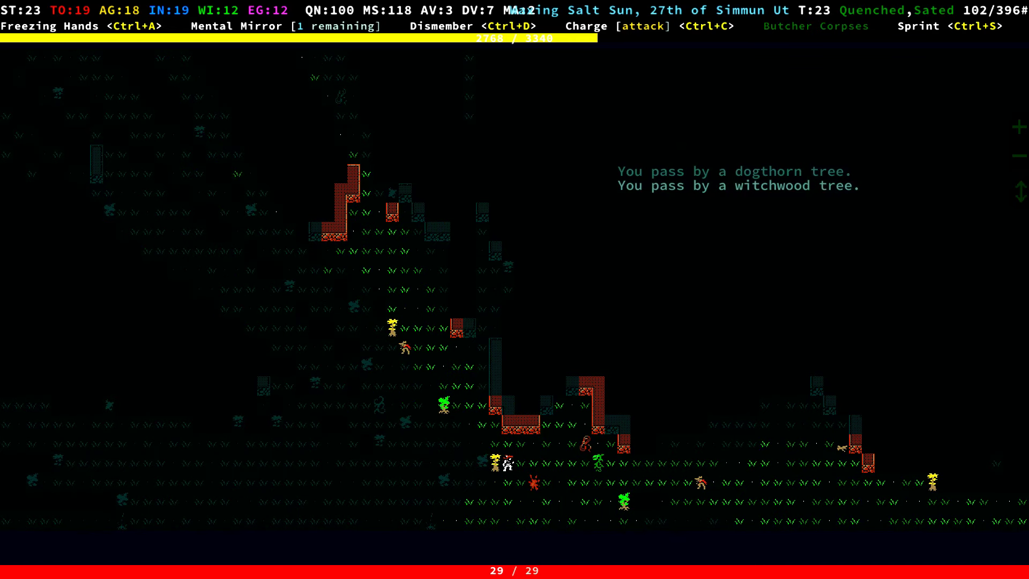
{"action": "key", "text": "KP_1"}
{"action": "key", "text": "KP_4"}
{"action": "key", "text": "KP_4"}
{"action": "key", "text": "KP_1"}
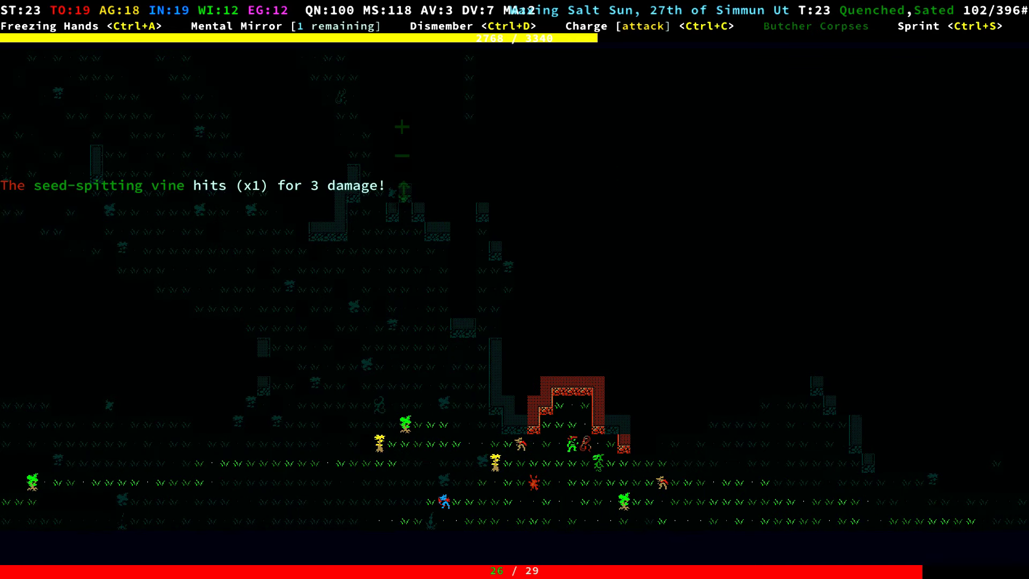
Kill the seed-spitting vine and the snapjaw scavengers
{"action": "key", "text": "KP_6"}
{"action": "key", "text": "KP_6"}
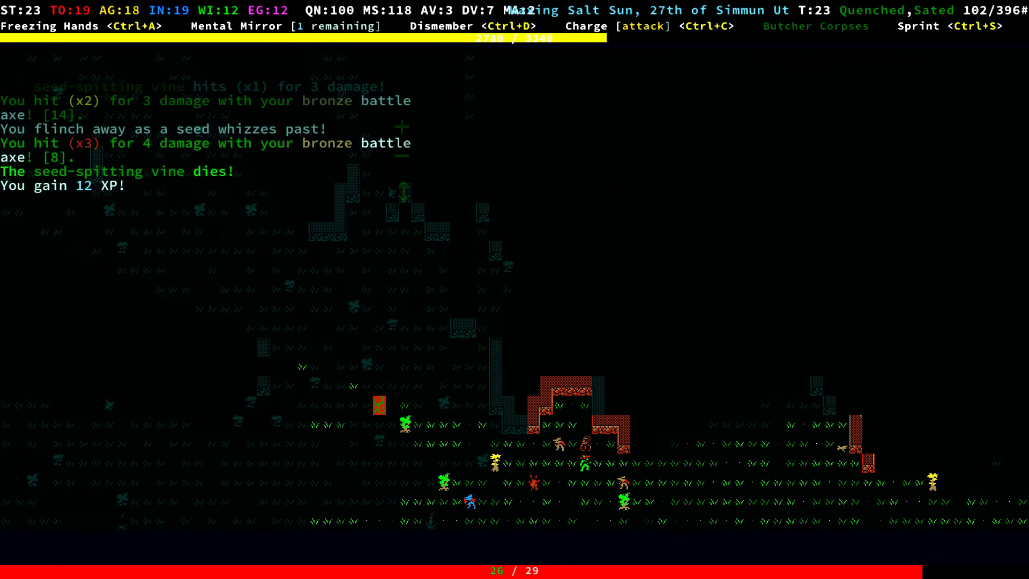
{"action": "key", "text": "KP_7"}
{"action": "key", "text": "KP_4"}
{"action": "key", "text": "KP_4"}
{"action": "key", "text": "KP_4"}
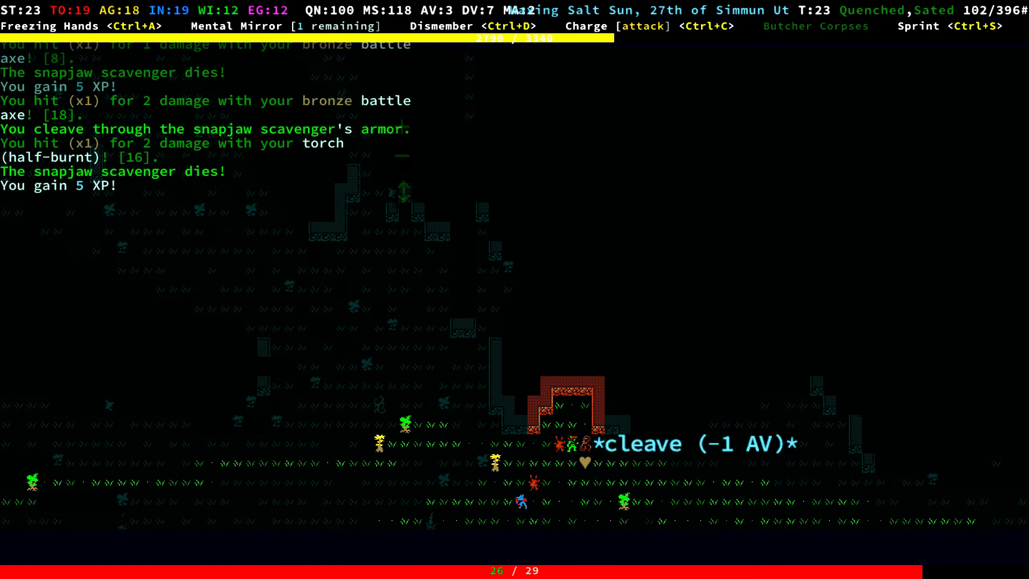
Freeze the snapjaw warlord with Freezing Hands, then use Dismember on it
{"action": "key", "text": "KP_9"}
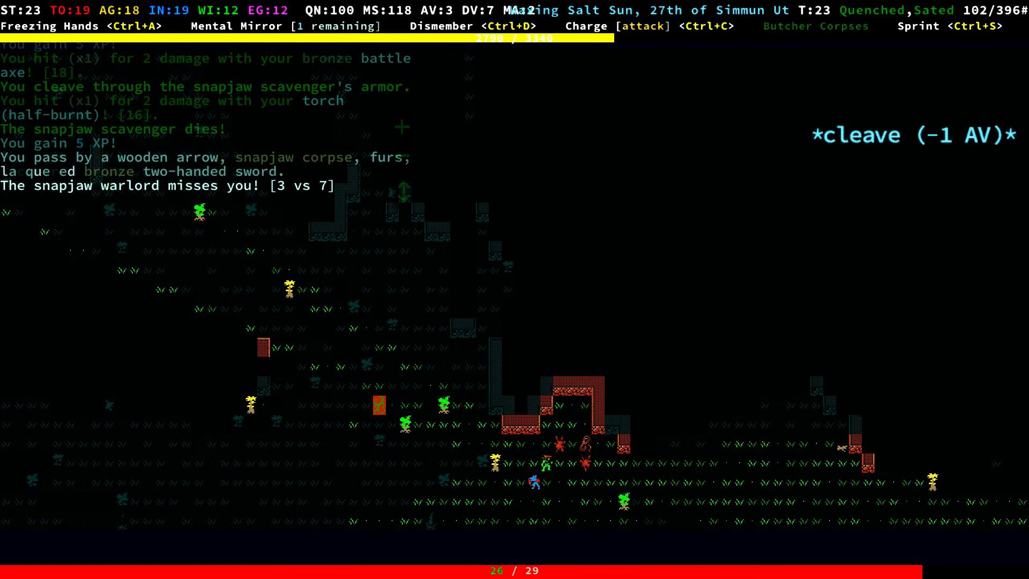
{"action": "key", "text": "l"}
{"action": "key", "text": "Escape"}
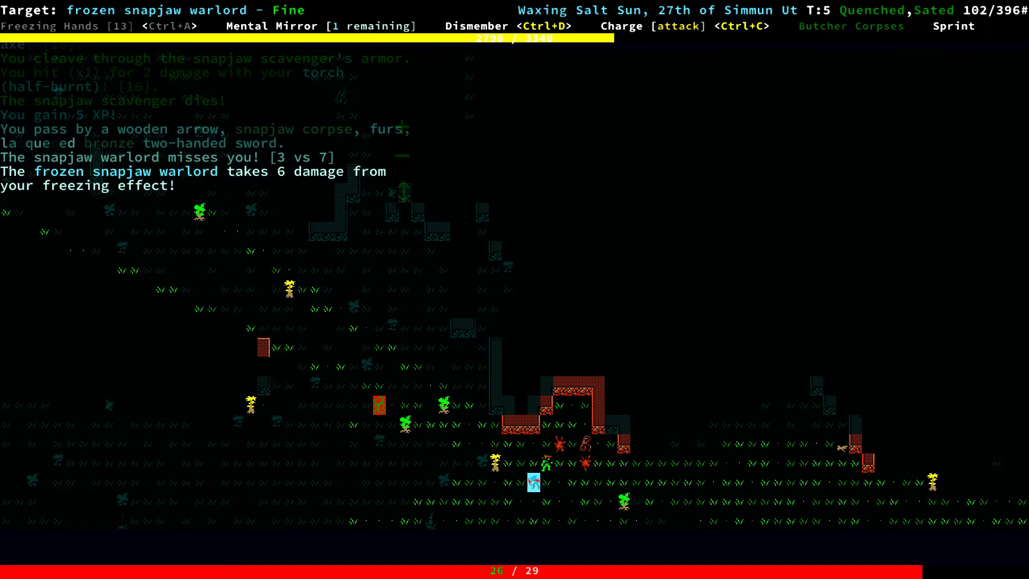
{"action": "key", "text": "ctrl+d"}
{"action": "key", "text": "KP_1"}
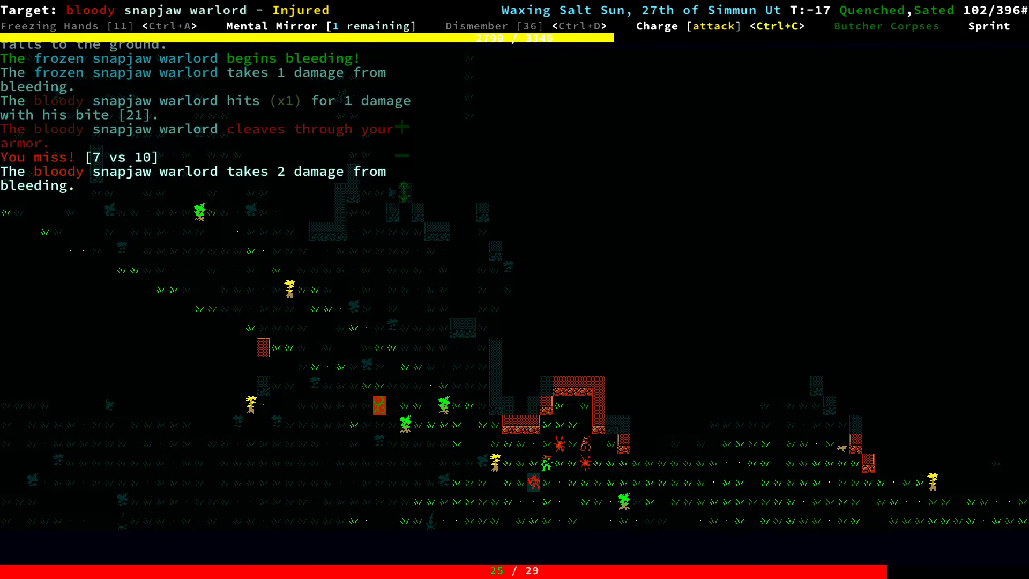
Kill the snapjaw warlord and open the loot on the ground, checking its right arm
{"action": "key", "text": "KP_1"}
{"action": "key", "text": "KP_1"}
{"action": "key", "text": "KP_1"}
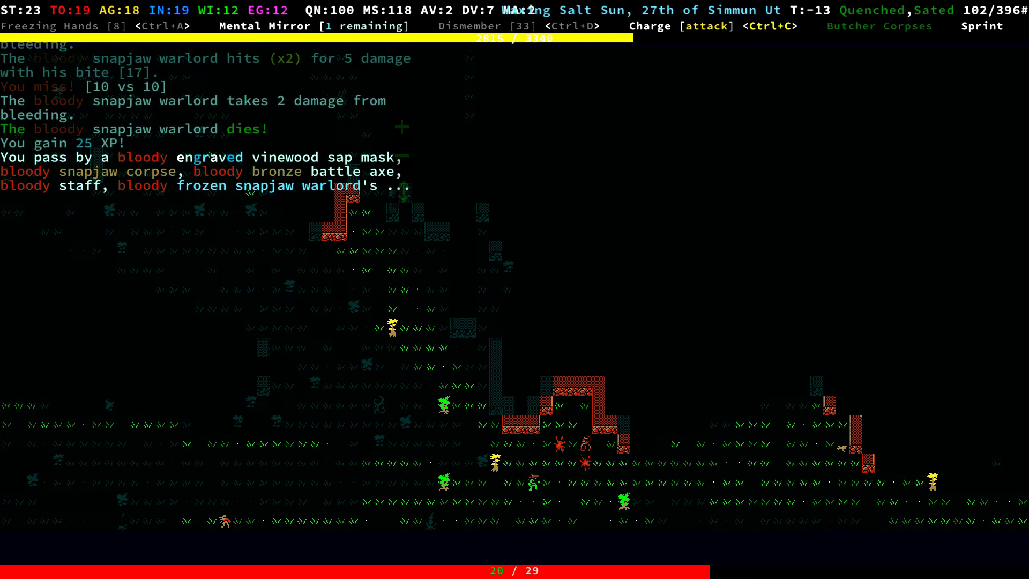
{"action": "key", "text": "g"}
{"action": "key", "text": "Down"}
{"action": "key", "text": "Down"}
{"action": "key", "text": "Down"}
{"action": "key", "text": "Down"}
{"action": "key", "text": "Return"}
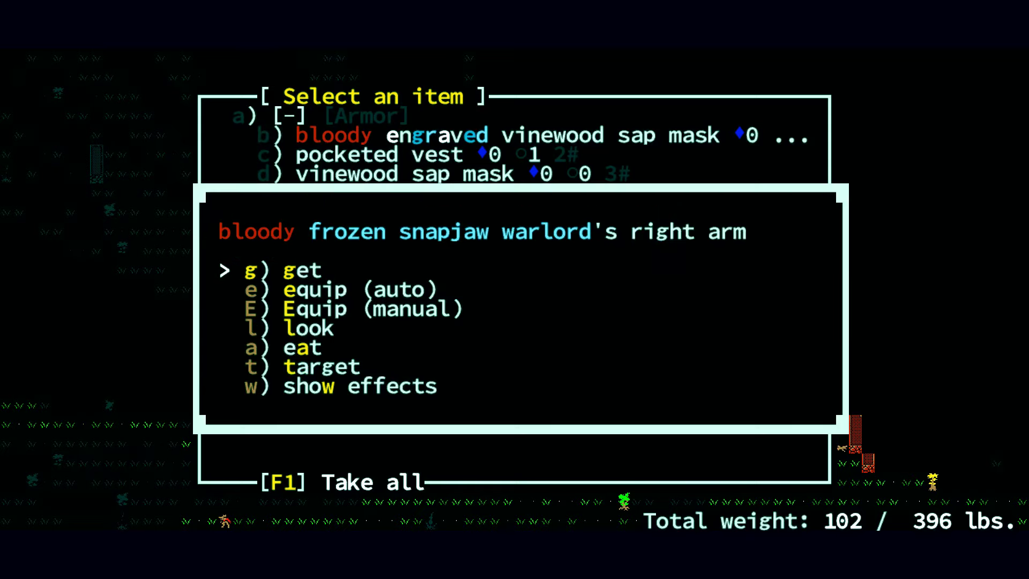
{"action": "key", "text": "Escape"}
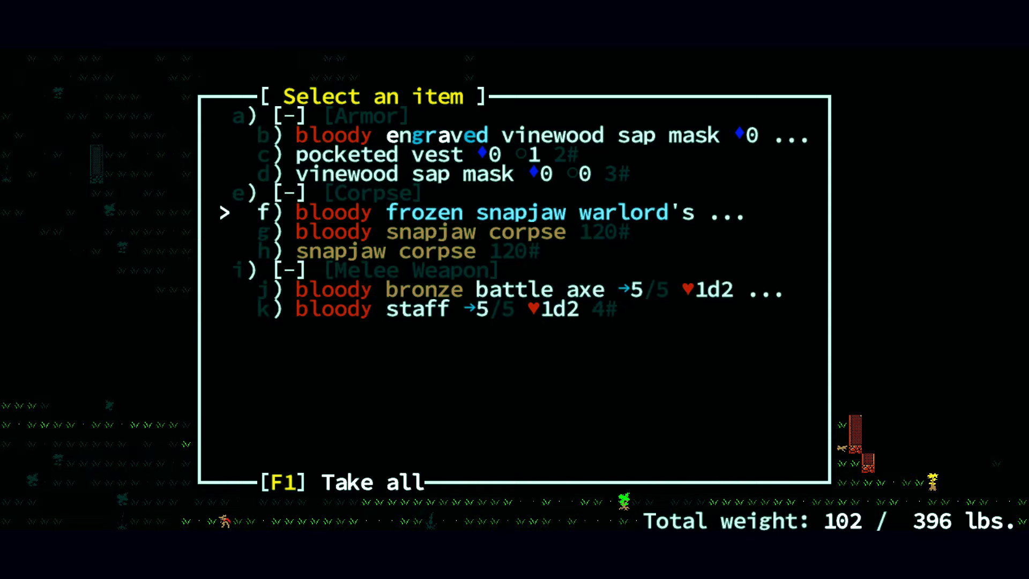
Read the engraved vinewood sap mask to log its Nahim history, leaving the loot untaken
{"action": "key", "text": "Up"}
{"action": "key", "text": "Up"}
{"action": "key", "text": "Up"}
{"action": "key", "text": "Up"}
{"action": "key", "text": "Return"}
{"action": "key", "text": "Down"}
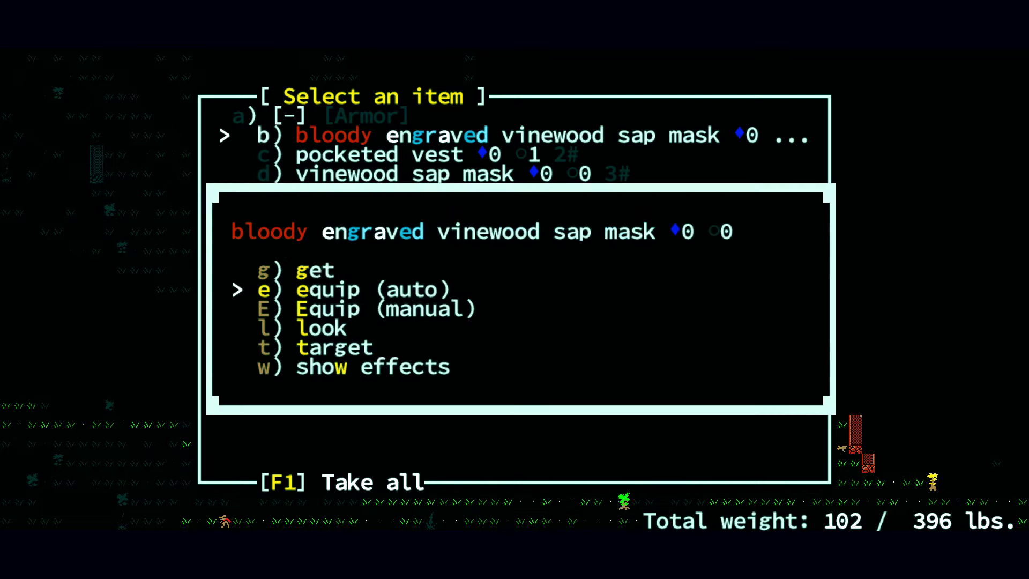
{"action": "key", "text": "Down"}
{"action": "key", "text": "Down"}
{"action": "key", "text": "Return"}
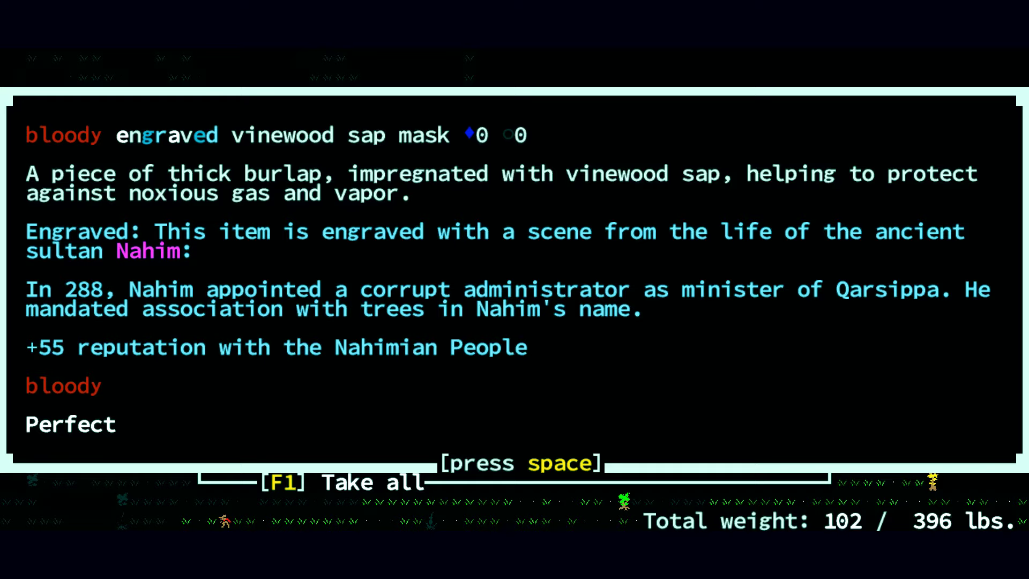
{"action": "key", "text": "space"}
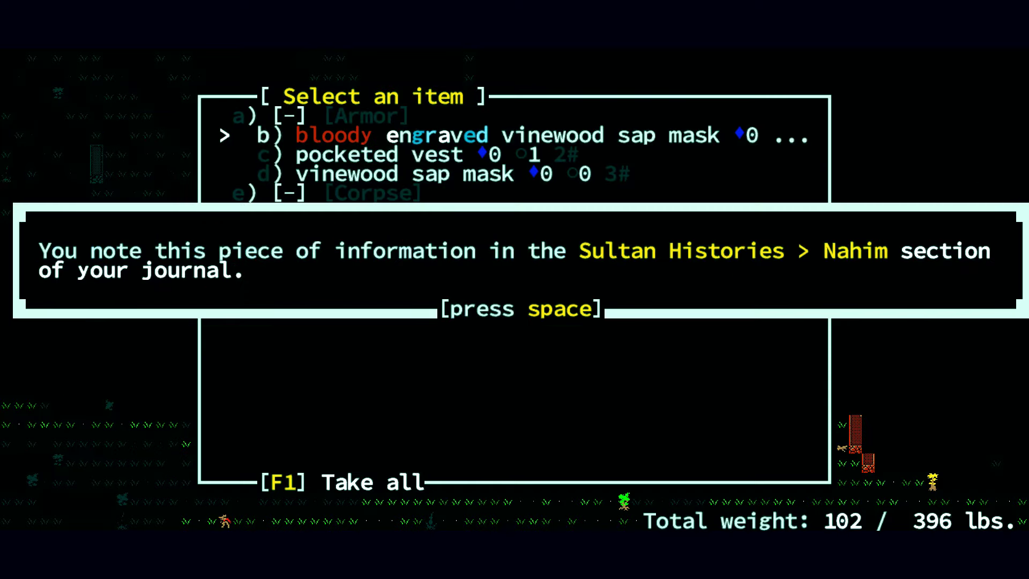
{"action": "key", "text": "space"}
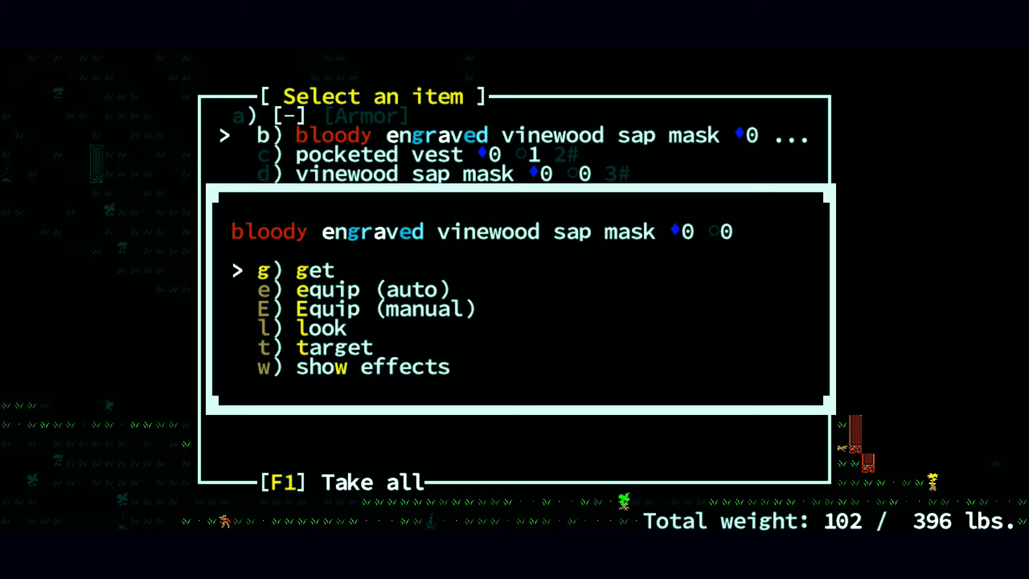
{"action": "key", "text": "Down"}
{"action": "key", "text": "Down"}
{"action": "key", "text": "Escape"}
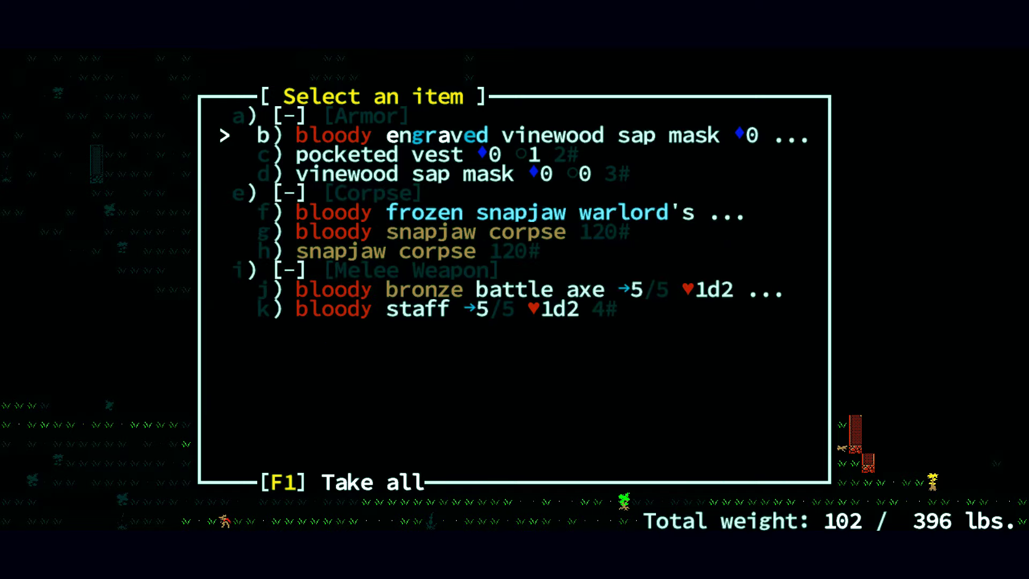
{"action": "key", "text": "Escape"}
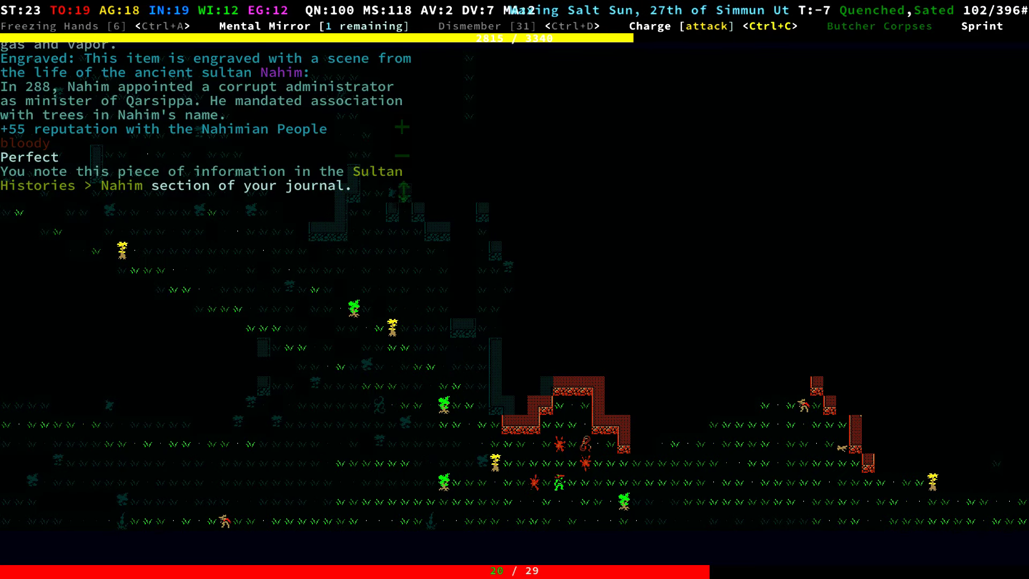
Kill the nearby snapjaw, then cross the grassland and kill the snapjaw scavenger
{"action": "key", "text": "Down"}
{"action": "key", "text": "Left"}
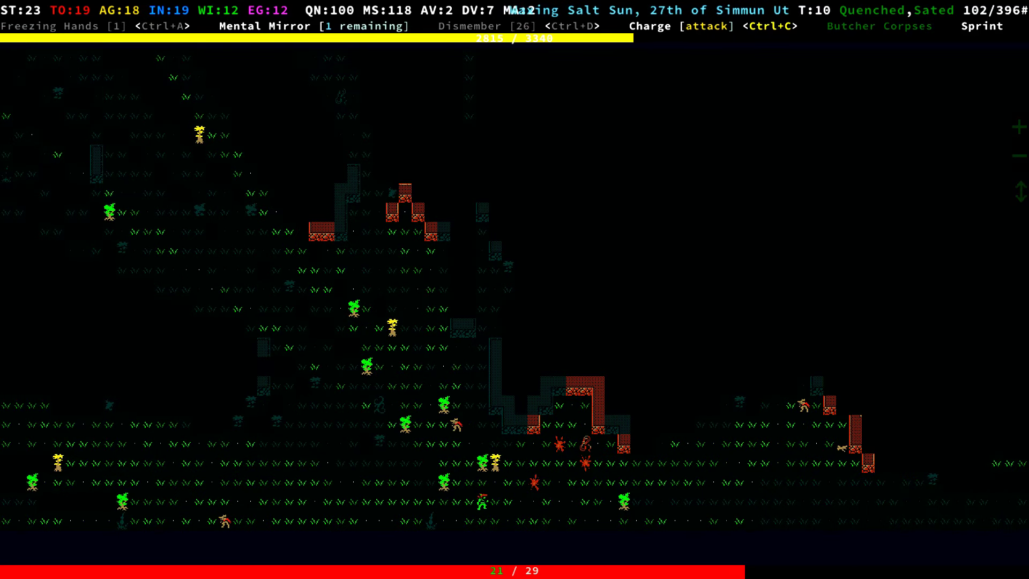
{"action": "key", "text": "KP_7"}
{"action": "key", "text": "KP_7"}
{"action": "key", "text": "KP_8"}
{"action": "key", "text": "KP_8"}
{"action": "key", "text": "KP_4"}
{"action": "key", "text": "KP_4"}
{"action": "key", "text": "KP_4"}
{"action": "key", "text": "KP_4"}
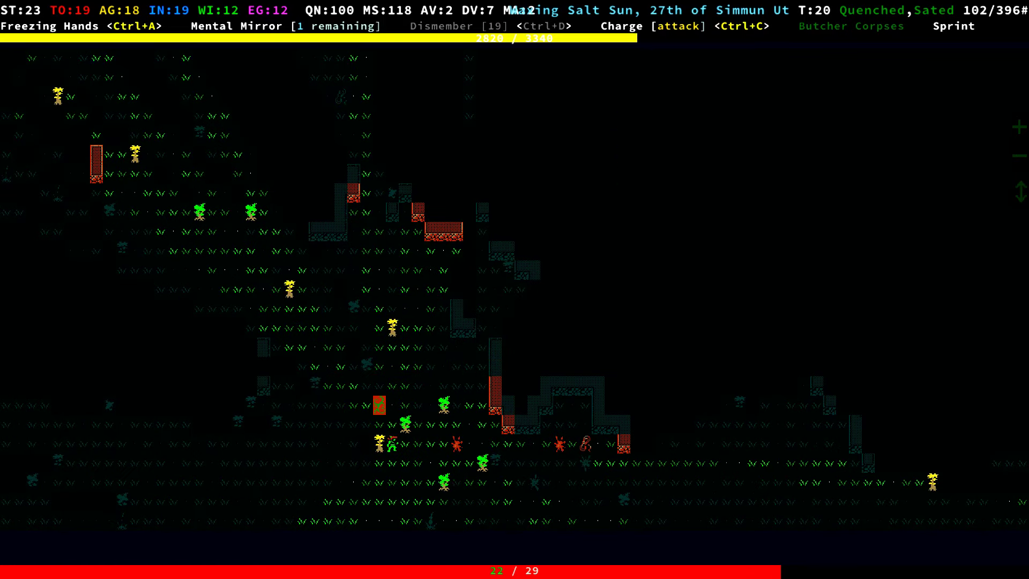
{"action": "key", "text": "KP_4"}
{"action": "key", "text": "KP_4"}
{"action": "key", "text": "KP_4"}
{"action": "key", "text": "KP_4"}
{"action": "key", "text": "KP_1"}
{"action": "key", "text": "KP_4"}
{"action": "key", "text": "KP_4"}
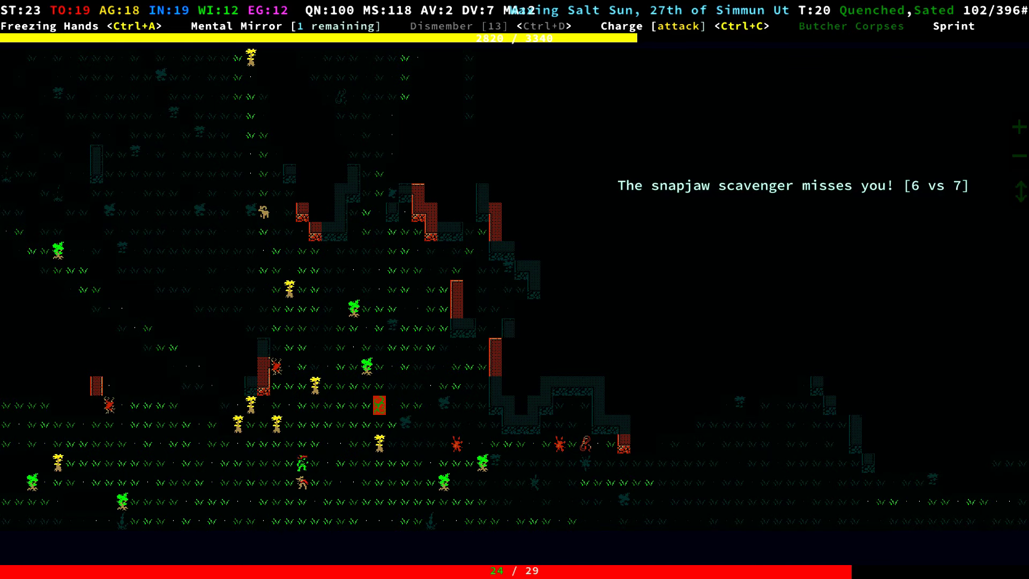
{"action": "key", "text": "KP_1"}
{"action": "key", "text": "KP_6"}
{"action": "key", "text": "KP_6"}
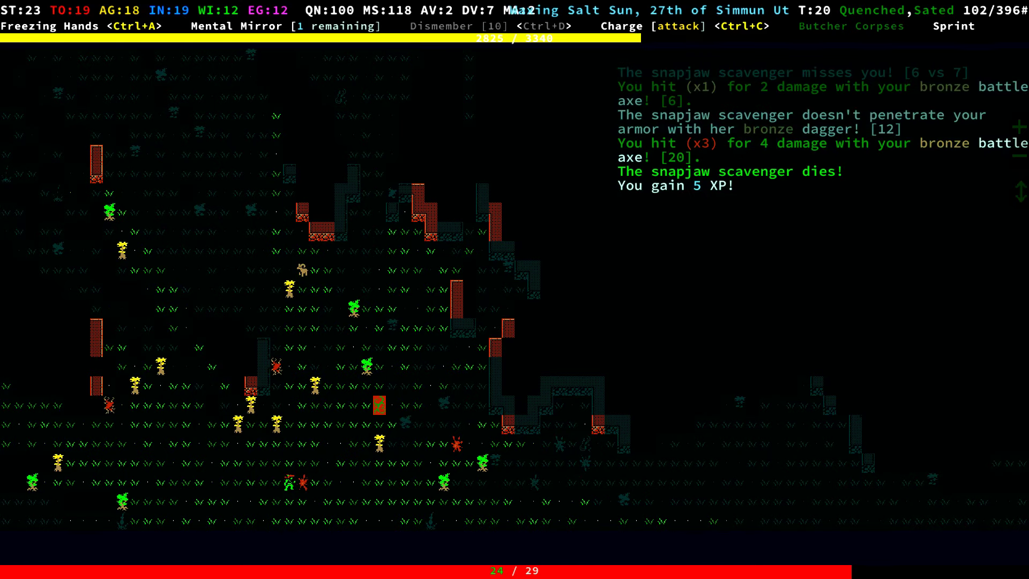
{"action": "key", "text": "KP_4"}
{"action": "key", "text": "KP_4"}
{"action": "key", "text": "KP_4"}
Walk up-left across the field and pick up the 50-foot wire strand
{"action": "key", "text": "KP_7"}
{"action": "key", "text": "KP_7"}
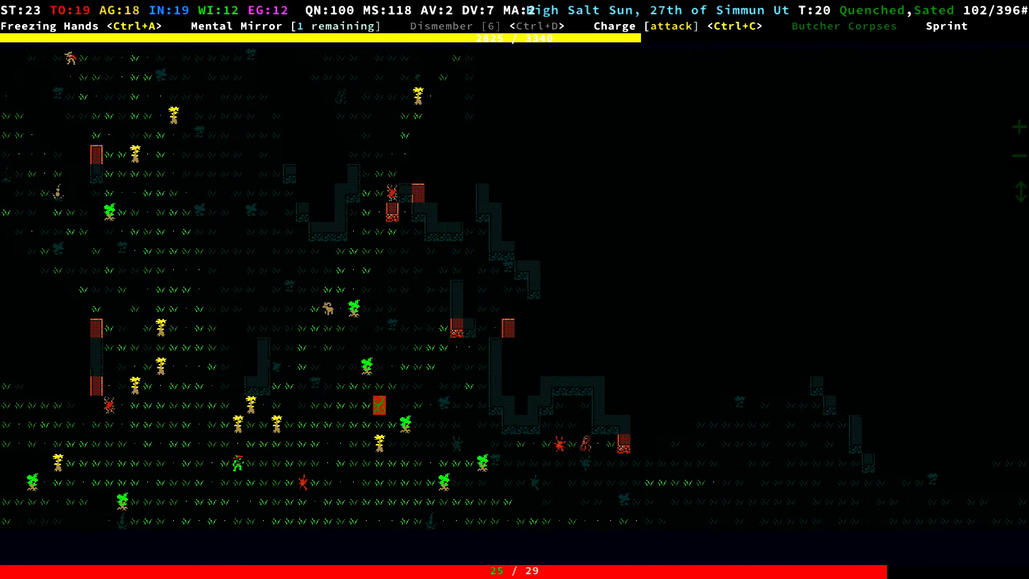
{"action": "key", "text": "KP_7"}
{"action": "key", "text": "KP_7"}
{"action": "key", "text": "KP_7"}
{"action": "key", "text": "KP_7"}
{"action": "key", "text": "KP_7"}
{"action": "key", "text": "KP_7"}
{"action": "key", "text": "KP_7"}
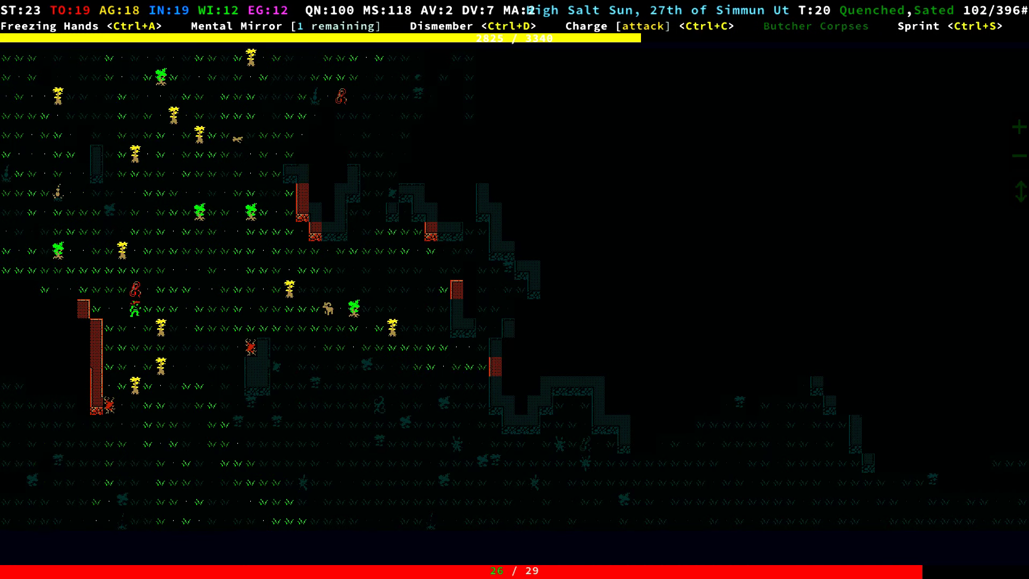
{"action": "key", "text": "KP_8"}
{"action": "key", "text": "KP_9"}
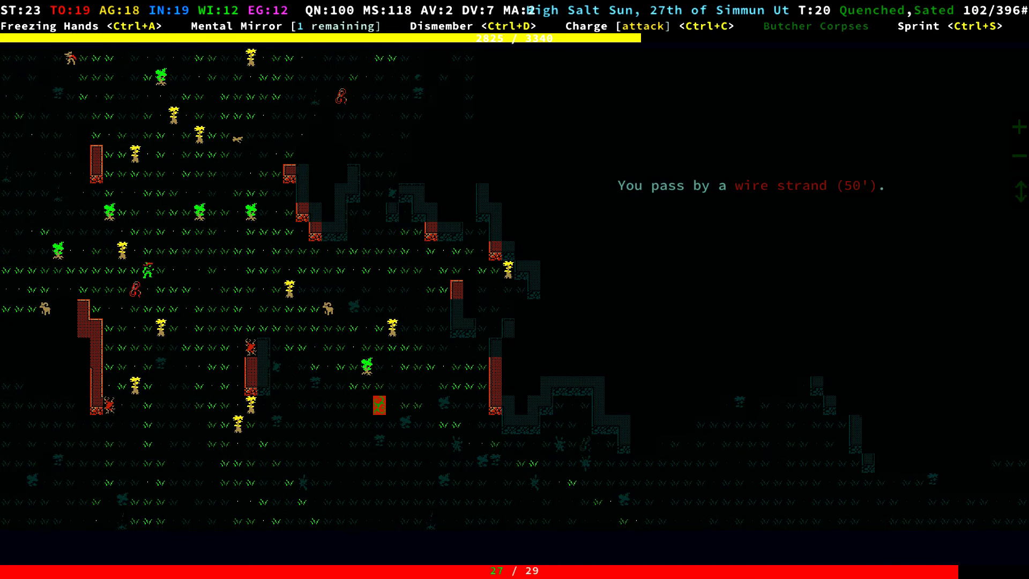
{"action": "key", "text": "KP_1"}
{"action": "key", "text": "g"}
Travel up-right along the ruined walls and open the quest log, scrolling through quests
{"action": "key", "text": "KP_9"}
{"action": "key", "text": "KP_9"}
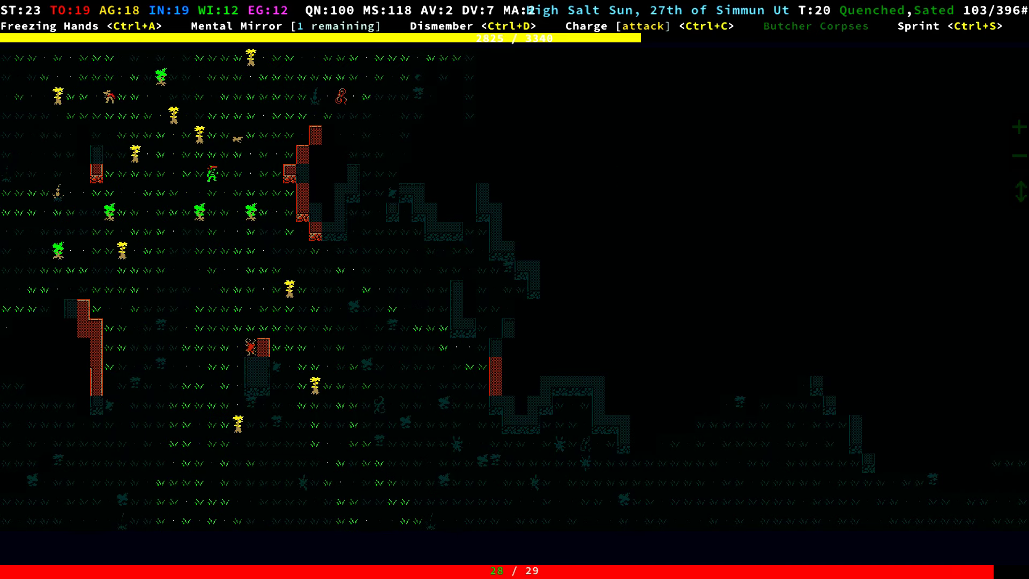
{"action": "key", "text": "KP_9"}
{"action": "key", "text": "KP_9"}
{"action": "key", "text": "KP_9"}
{"action": "key", "text": "KP_9"}
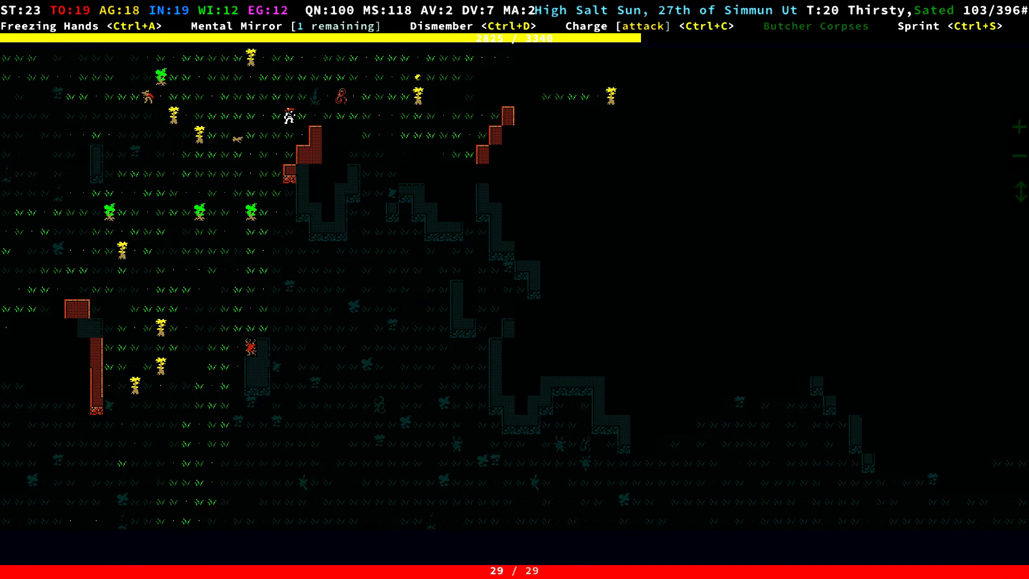
{"action": "key", "text": "KP_9"}
{"action": "key", "text": "KP_6"}
{"action": "key", "text": "KP_6"}
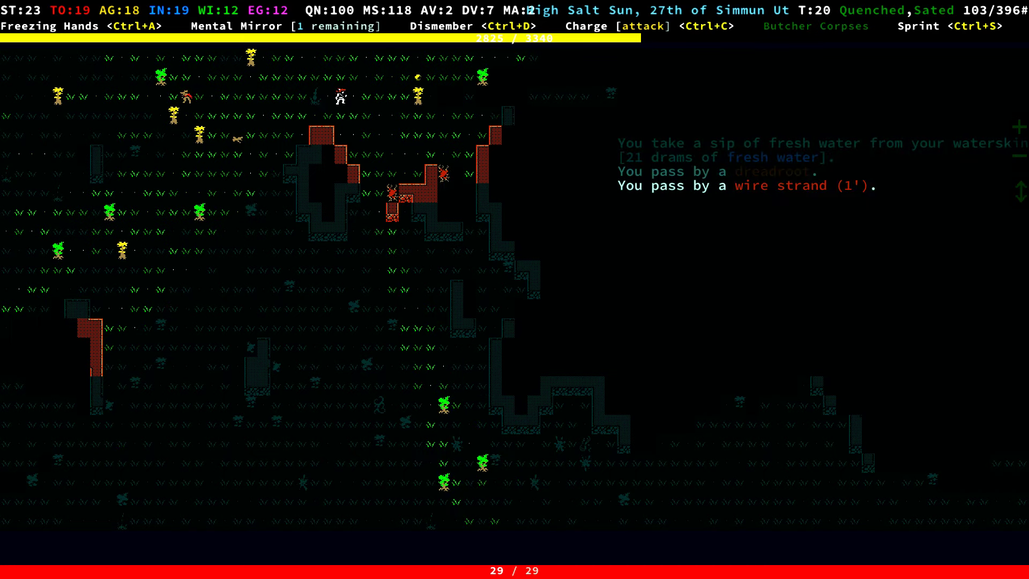
{"action": "key", "text": "q"}
{"action": "key", "text": "Down"}
{"action": "key", "text": "Down"}
{"action": "key", "text": "Down"}
{"action": "key", "text": "Down"}
{"action": "key", "text": "Page_Down"}
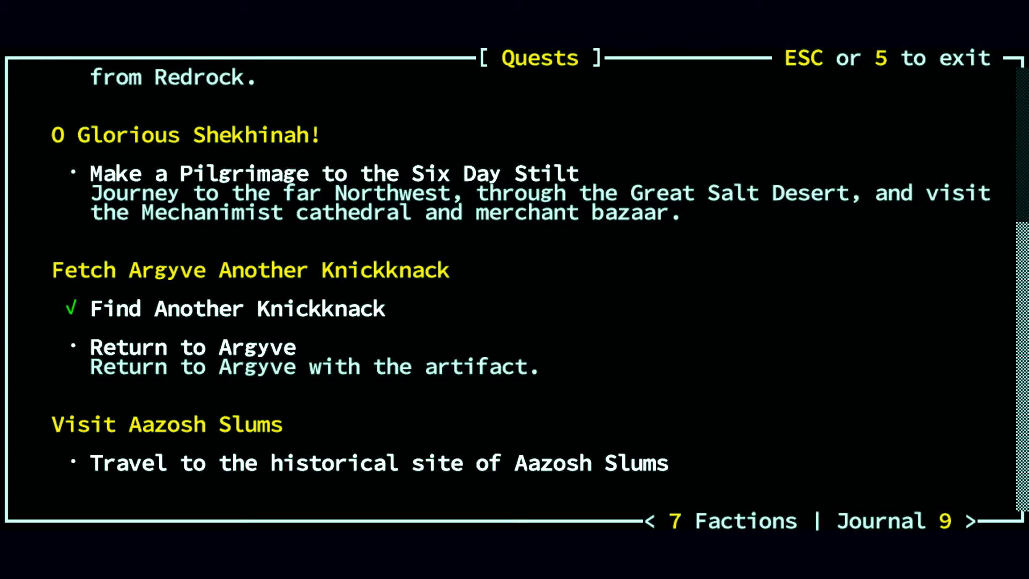
Exit the quest log back to the map with health full at 29
{"action": "key", "text": "Escape"}
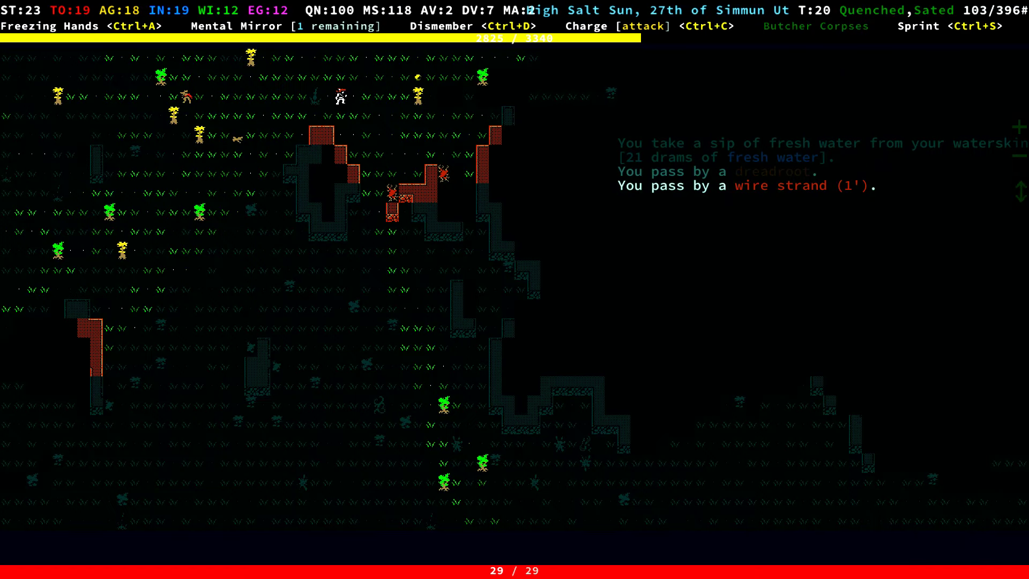
Kill the second snapjaw scavenger along the top row for 5 XP
{"action": "key", "text": "Right"}
{"action": "key", "text": "Right"}
{"action": "key", "text": "Right"}
{"action": "key", "text": "Right"}
{"action": "key", "text": "Left"}
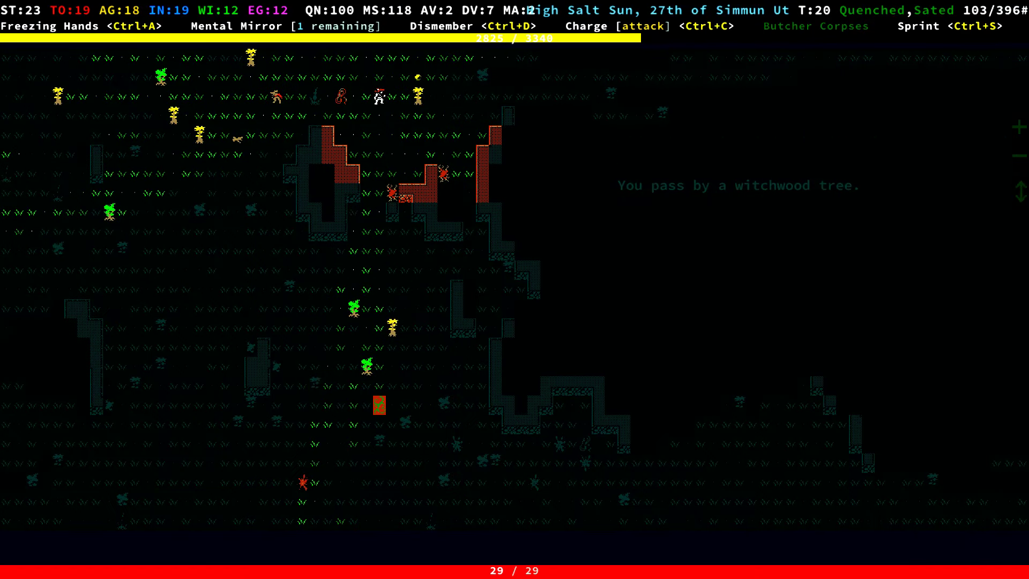
{"action": "key", "text": "Left"}
{"action": "key", "text": "Left"}
{"action": "key", "text": "Left"}
{"action": "key", "text": "Right"}
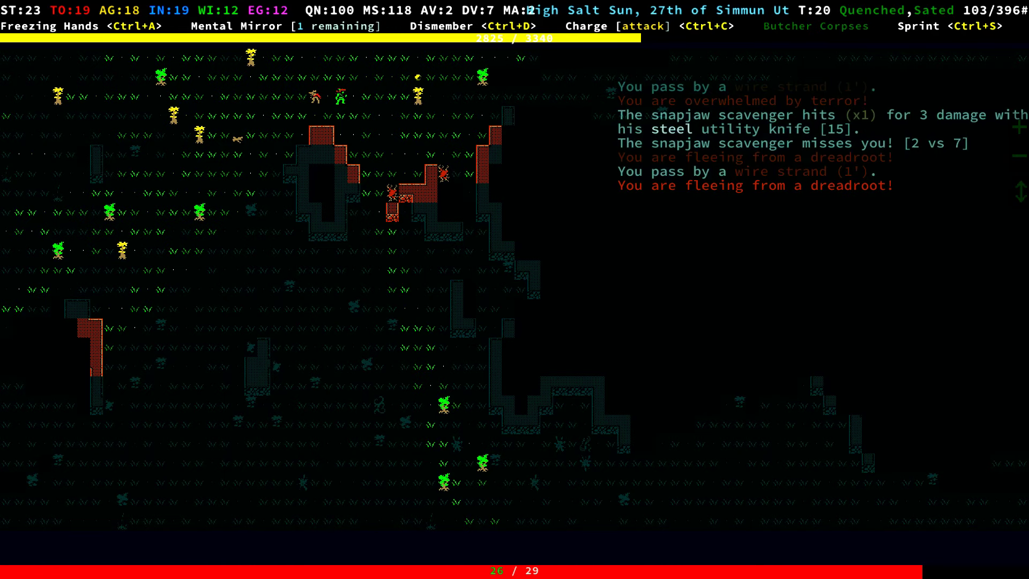
{"action": "key", "text": "Left"}
{"action": "key", "text": "Left"}
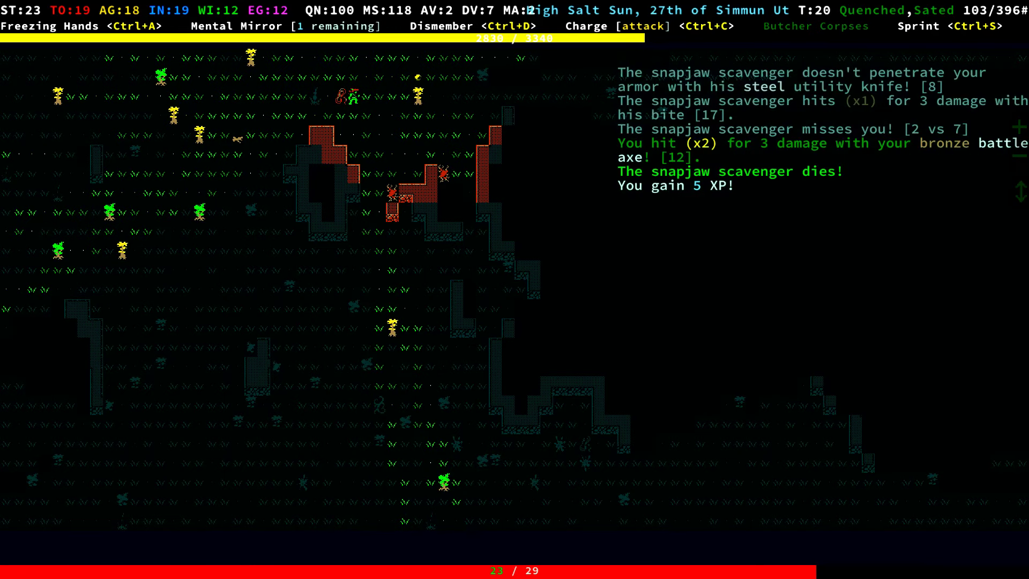
Follow the grassy corridor south to the stairs and descend to Rustwell level 1
{"action": "key", "text": "Right"}
{"action": "key", "text": "Right"}
{"action": "key", "text": "Right"}
{"action": "key", "text": "Right"}
{"action": "key", "text": "Right"}
{"action": "key", "text": "Right"}
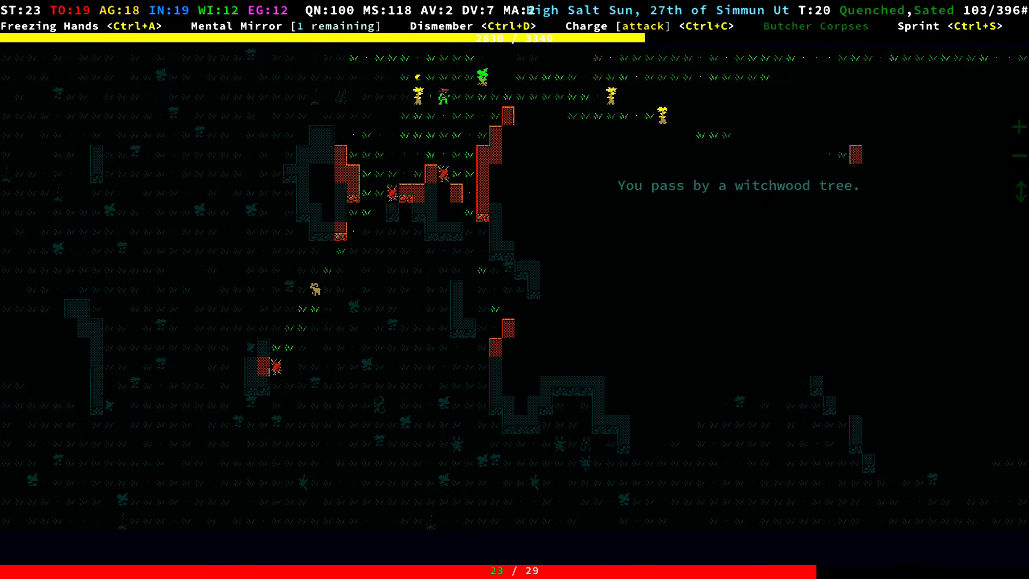
{"action": "key", "text": "Right"}
{"action": "key", "text": "Right"}
{"action": "key", "text": "Right"}
{"action": "key", "text": "Right"}
{"action": "key", "text": "Right"}
{"action": "key", "text": "Right"}
{"action": "key", "text": "Right"}
{"action": "key", "text": "Right"}
{"action": "key", "text": "Down"}
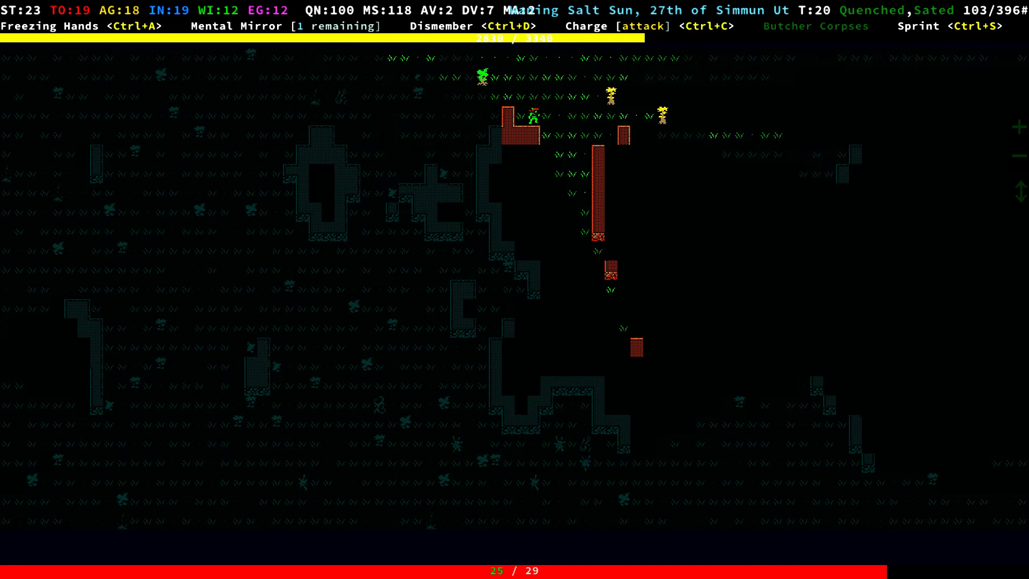
{"action": "key", "text": "Right"}
{"action": "key", "text": "Right"}
{"action": "key", "text": "Down"}
{"action": "key", "text": "Right"}
{"action": "key", "text": "Down"}
{"action": "key", "text": "Down"}
{"action": "key", "text": "Down"}
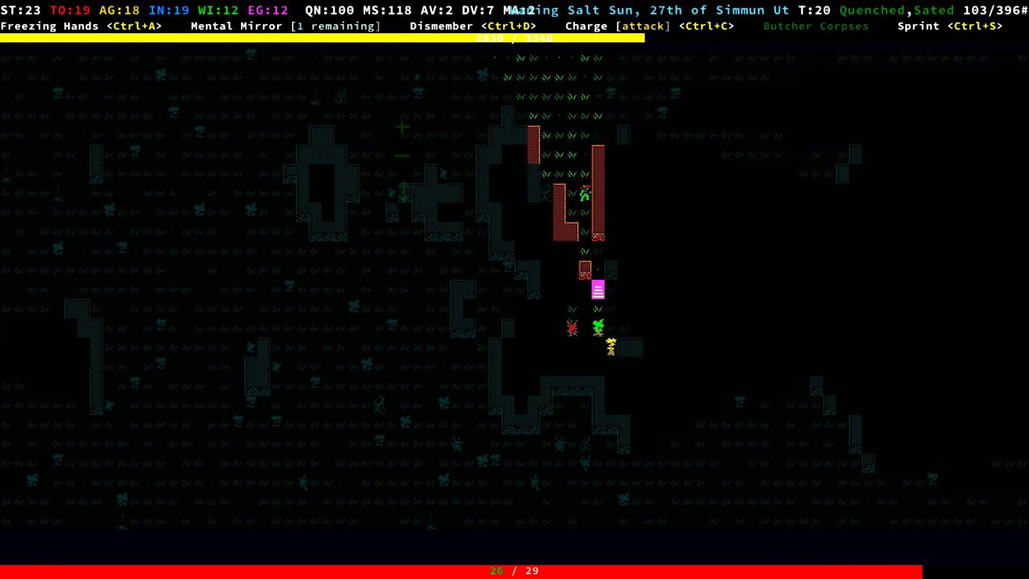
{"action": "key", "text": "Down"}
{"action": "key", "text": "Right"}
{"action": "key", "text": "Down"}
{"action": "key", "text": "Down"}
{"action": "key", "text": "Right"}
{"action": "key", "text": "Down"}
{"action": "key", "text": "Down"}
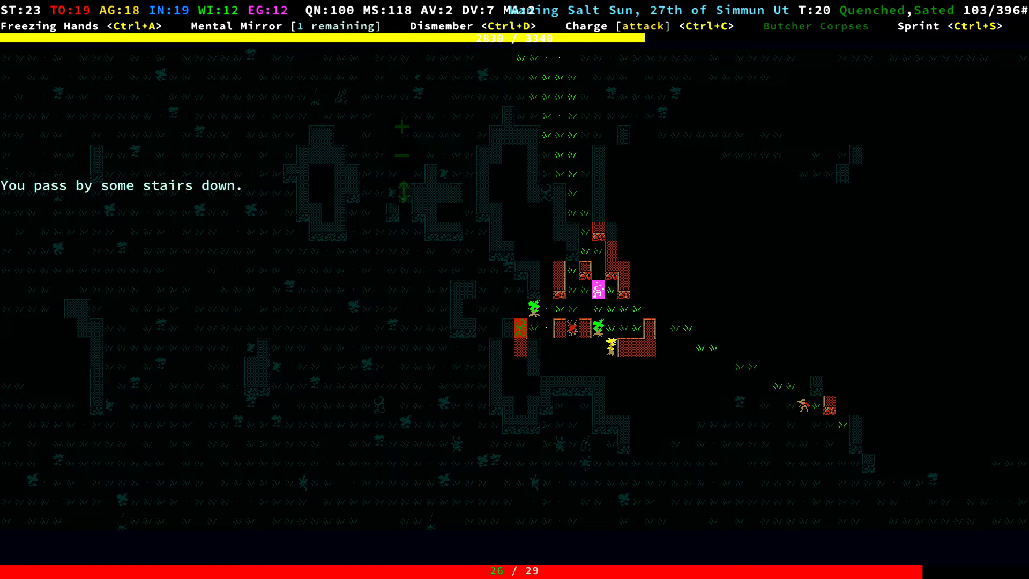
{"action": "key", "text": "greater"}
{"action": "key", "text": "Down"}
Explore west around the dark room, past the woven tunic and bent metal sheet
{"action": "key", "text": "Left"}
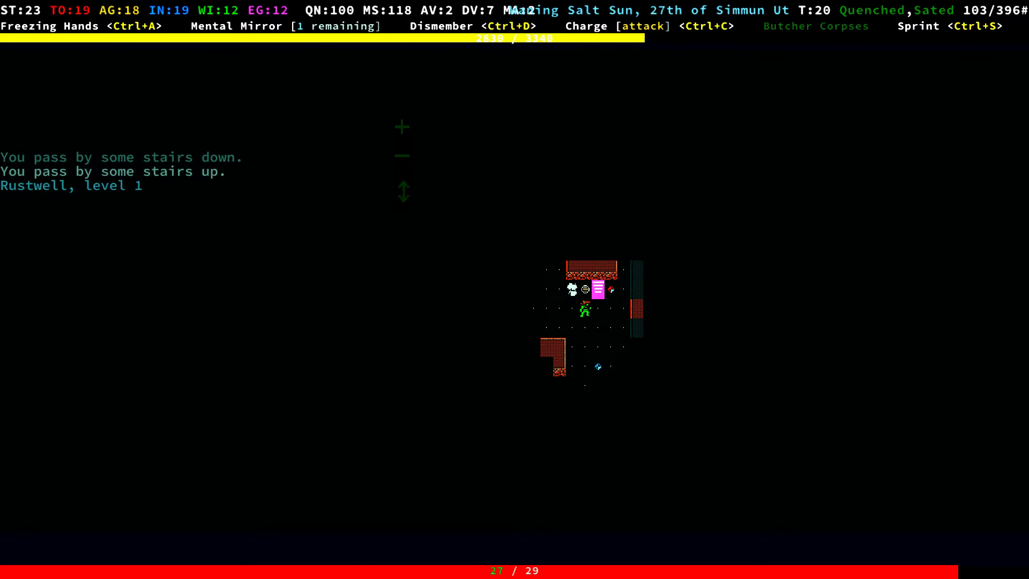
{"action": "key", "text": "Left"}
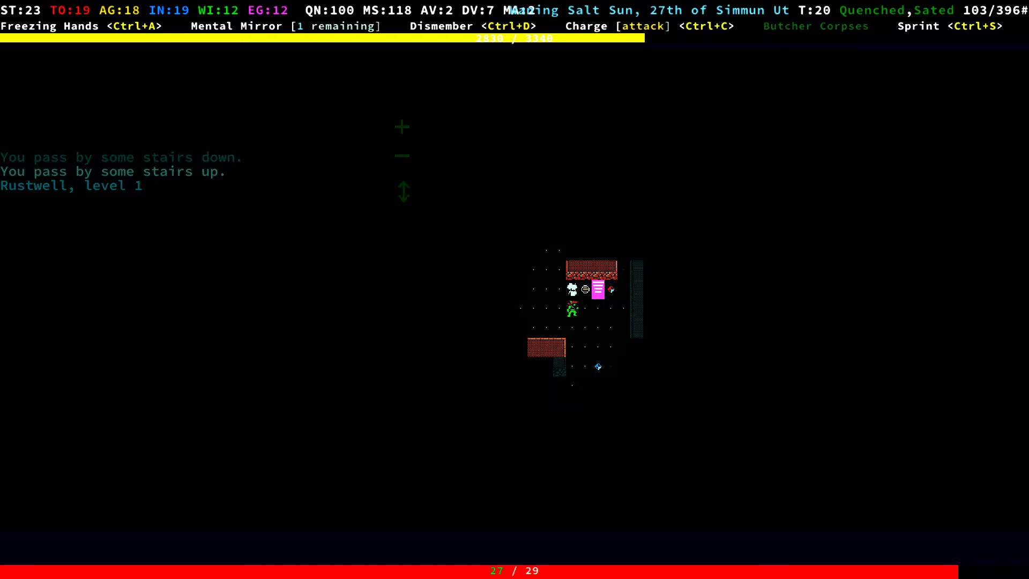
{"action": "key", "text": "Up"}
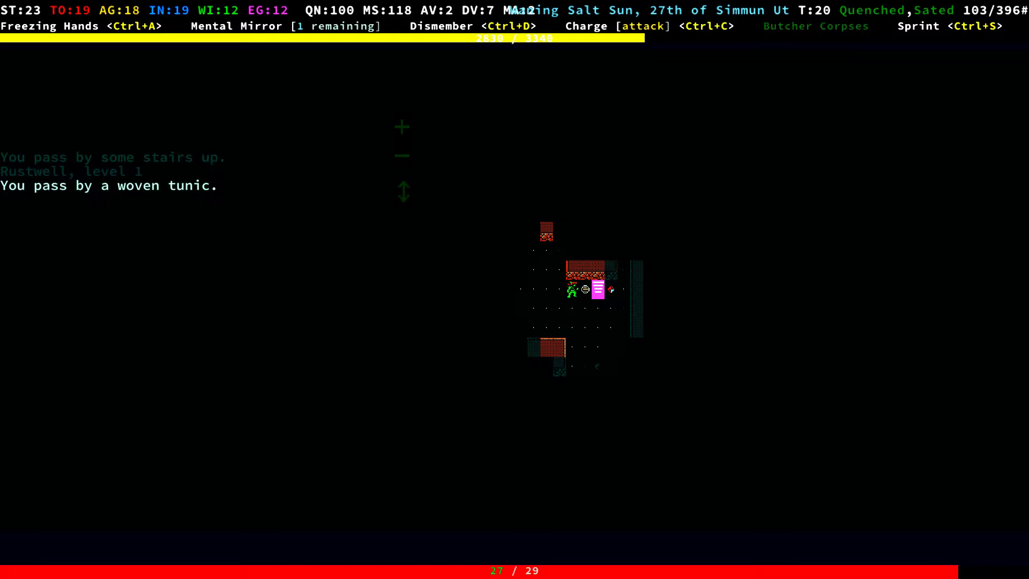
{"action": "key", "text": "Up"}
{"action": "key", "text": "Left"}
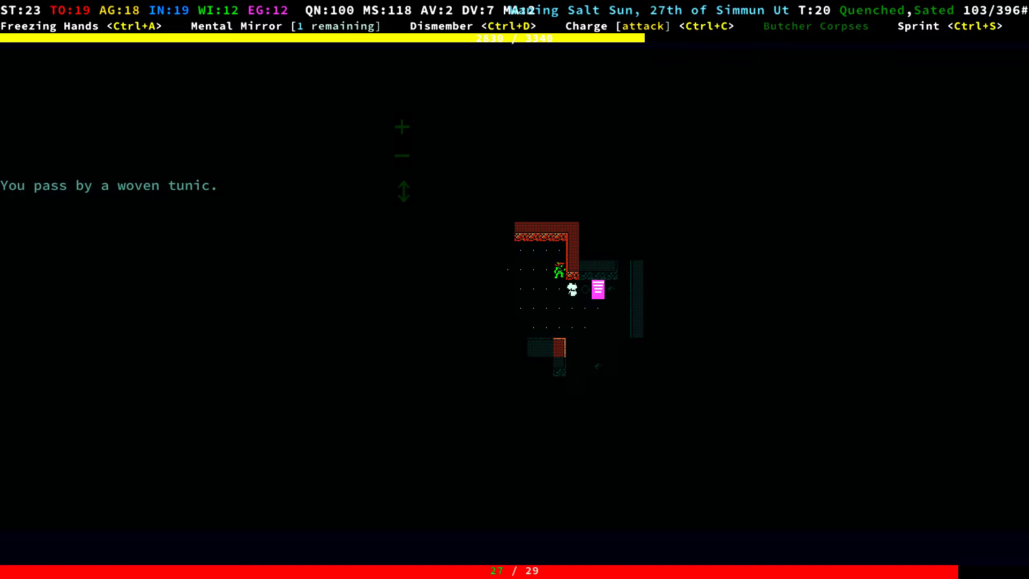
{"action": "key", "text": "Left"}
{"action": "key", "text": "Left"}
{"action": "key", "text": "Down"}
{"action": "key", "text": "Left"}
{"action": "key", "text": "KP_End"}
{"action": "key", "text": "KP_End"}
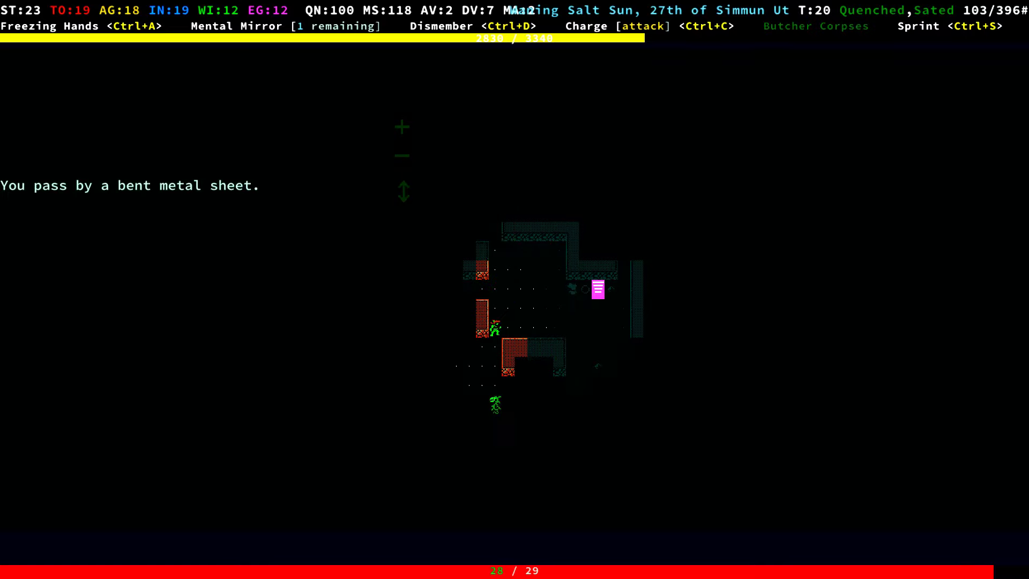
Kill the seed-spitting vine for 12 XP and pick up the vinewafer and small box
{"action": "key", "text": "Down"}
{"action": "key", "text": "Down"}
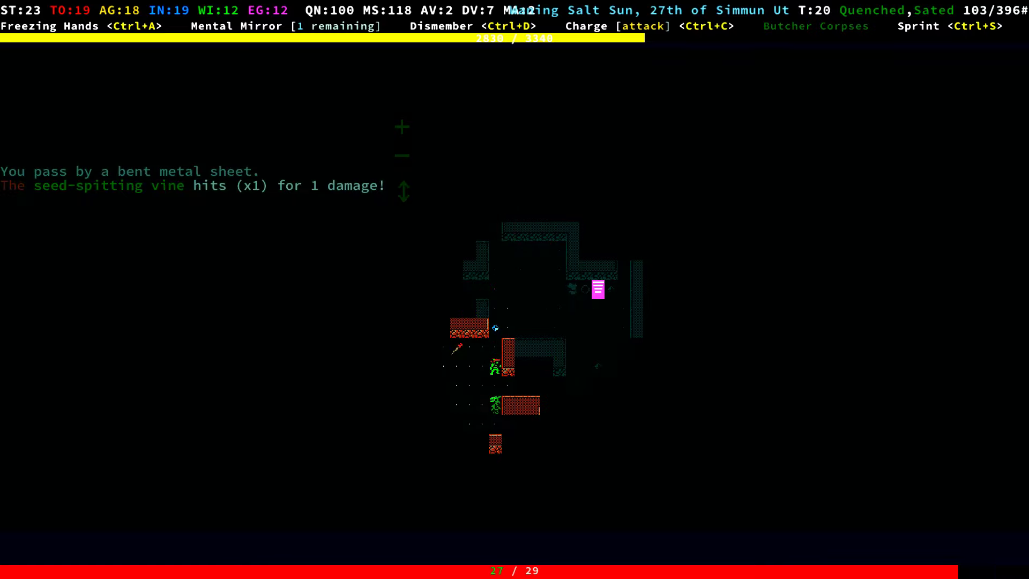
{"action": "key", "text": "Down"}
{"action": "key", "text": "Down"}
{"action": "key", "text": "Down"}
{"action": "key", "text": "Left"}
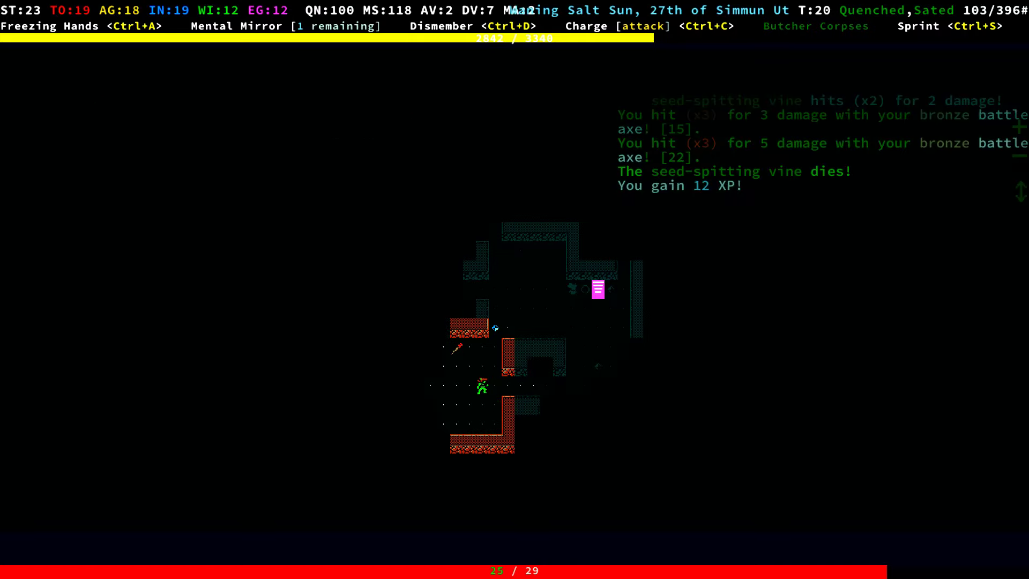
{"action": "key", "text": "Left"}
{"action": "key", "text": "Left"}
{"action": "key", "text": "Left"}
{"action": "key", "text": "KP_End"}
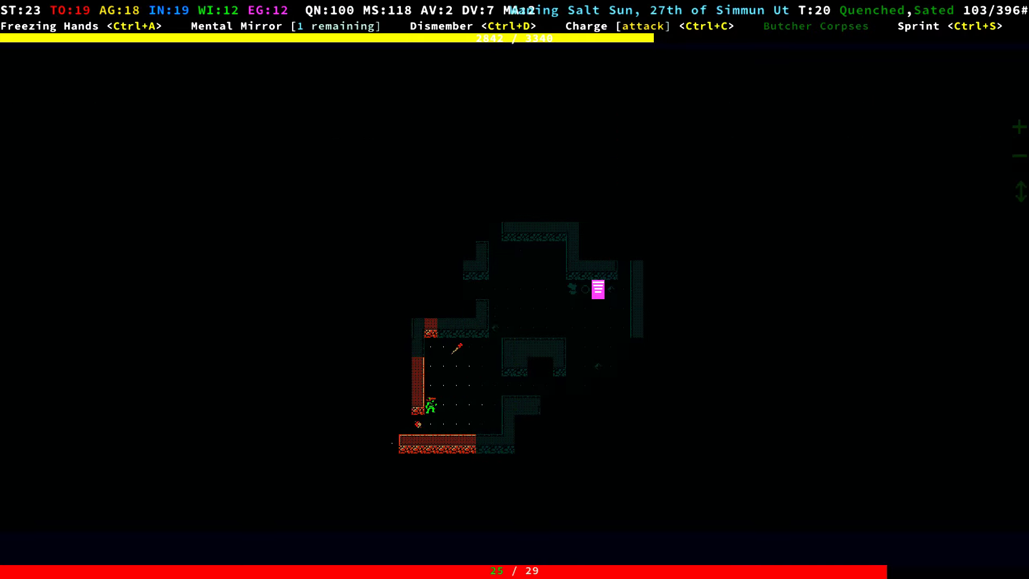
{"action": "key", "text": "KP_End"}
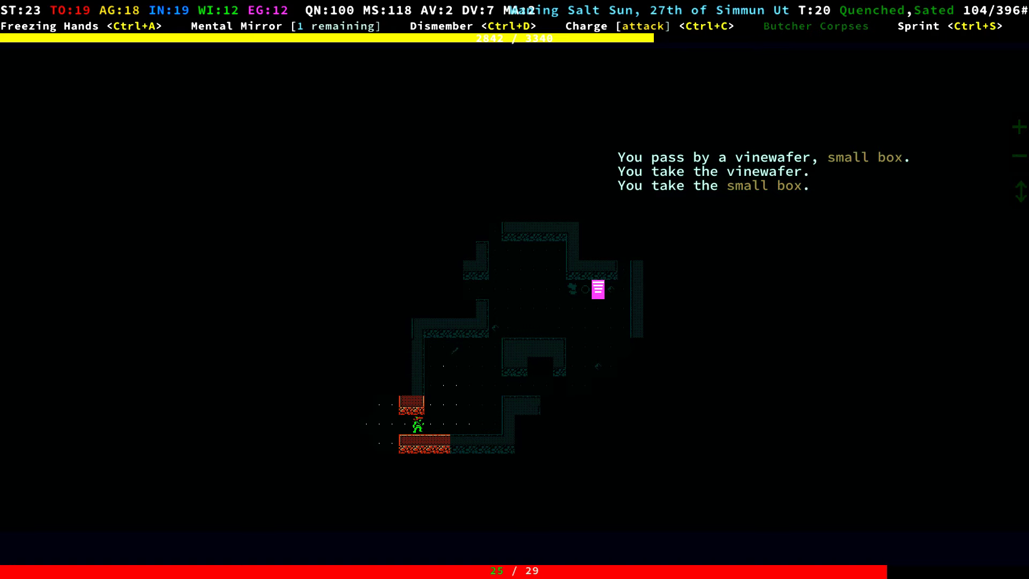
Examine the small box in the inventory, revealing it is a box of crayons
{"action": "key", "text": "i"}
{"action": "key", "text": "Down"}
{"action": "key", "text": "Down"}
{"action": "key", "text": "Down"}
{"action": "key", "text": "Down"}
{"action": "key", "text": "Down"}
{"action": "key", "text": "Down"}
{"action": "key", "text": "Up"}
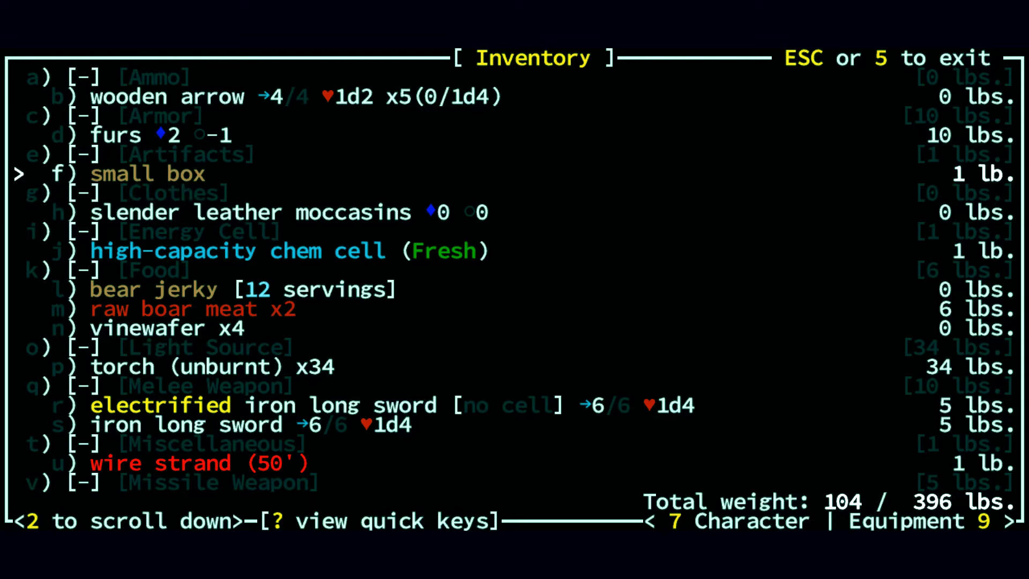
{"action": "key", "text": "Return"}
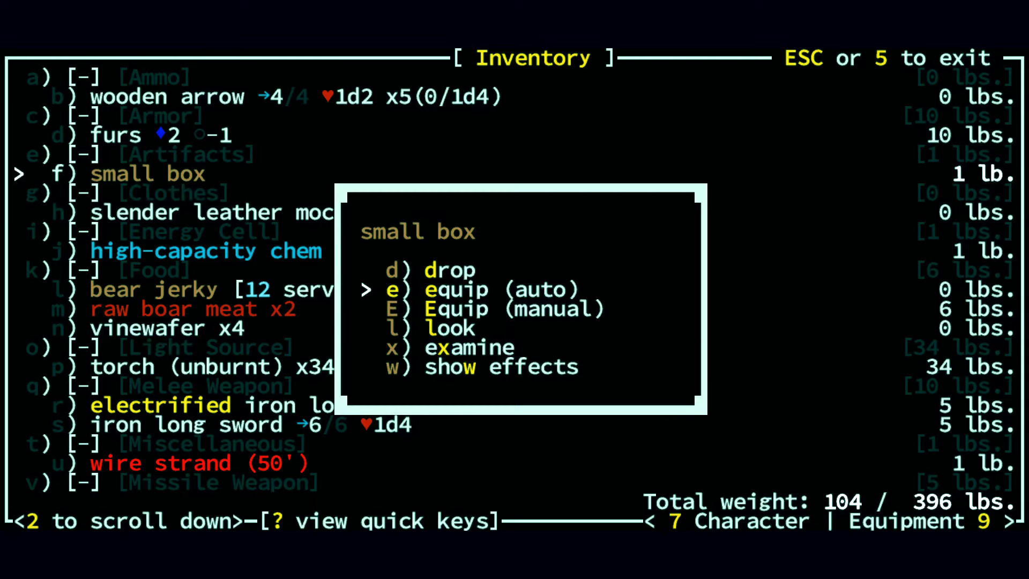
{"action": "key", "text": "x"}
{"action": "key", "text": "space"}
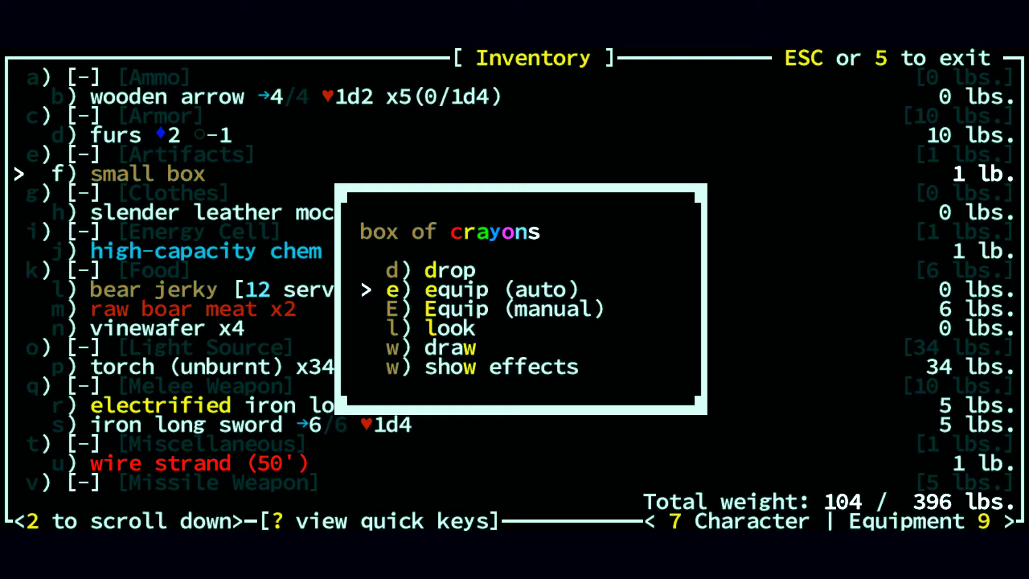
{"action": "key", "text": "e"}
Collect the nearby wooden arrows, then auto-explore the level westward
{"action": "key", "text": "Escape"}
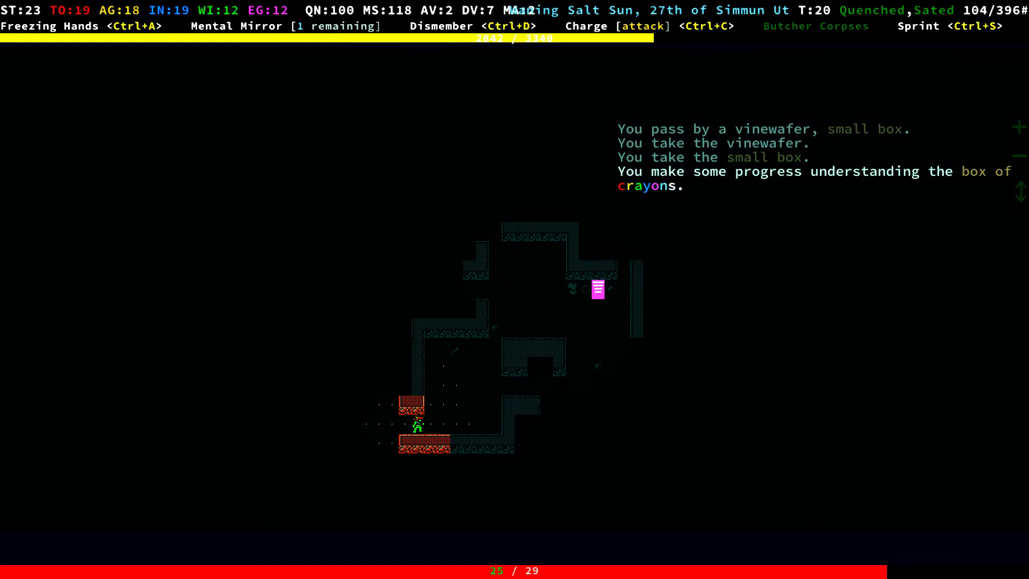
{"action": "key", "text": "Left"}
{"action": "key", "text": "Left"}
{"action": "key", "text": "Up"}
{"action": "key", "text": "Up"}
{"action": "key", "text": "Up"}
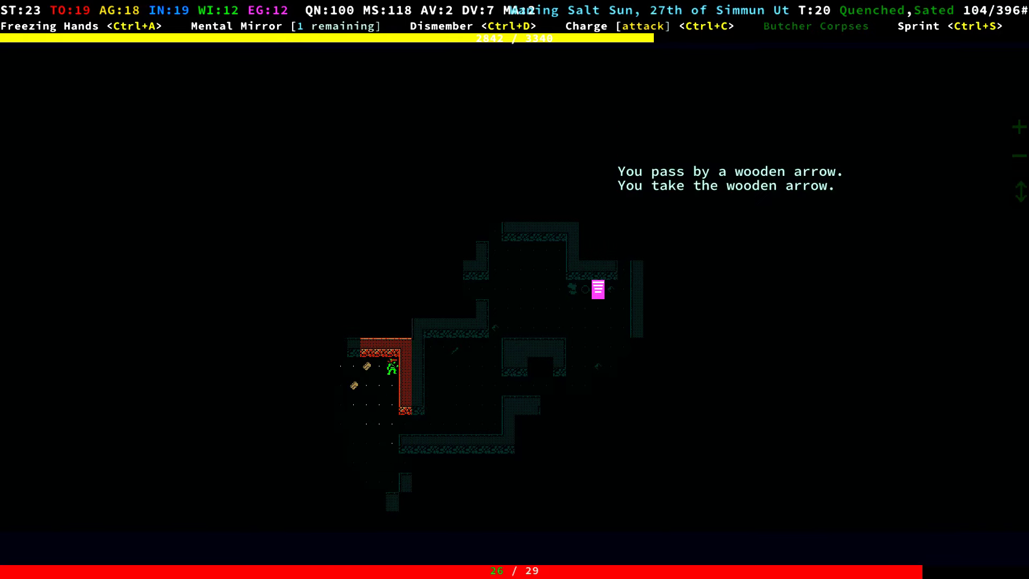
{"action": "key", "text": "Left"}
{"action": "key", "text": "Left"}
{"action": "key", "text": "KP_1"}
{"action": "key", "text": "KP_1"}
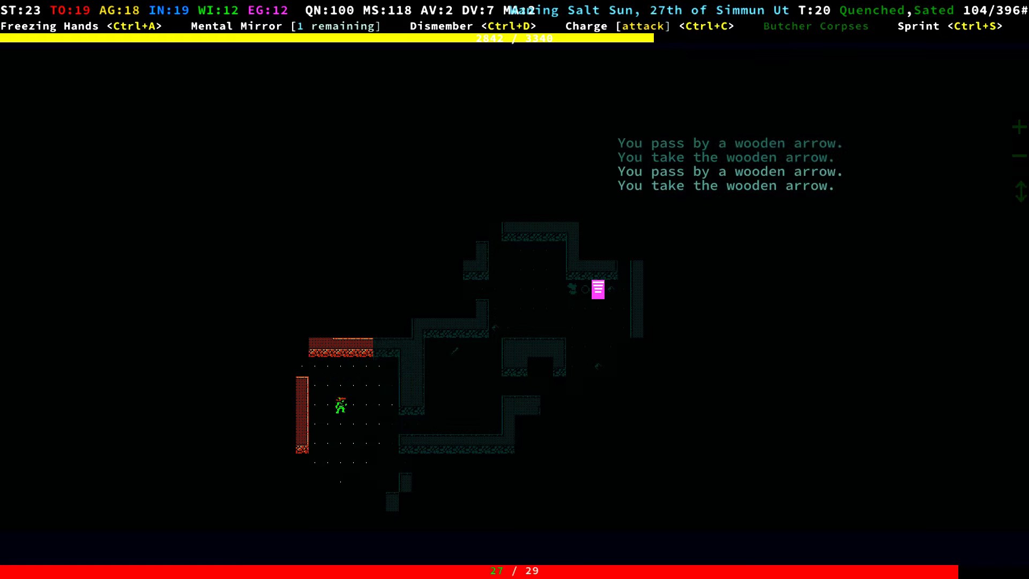
{"action": "key", "text": "Down"}
{"action": "key", "text": "Down"}
{"action": "key", "text": "Down"}
{"action": "key", "text": "KP_0"}
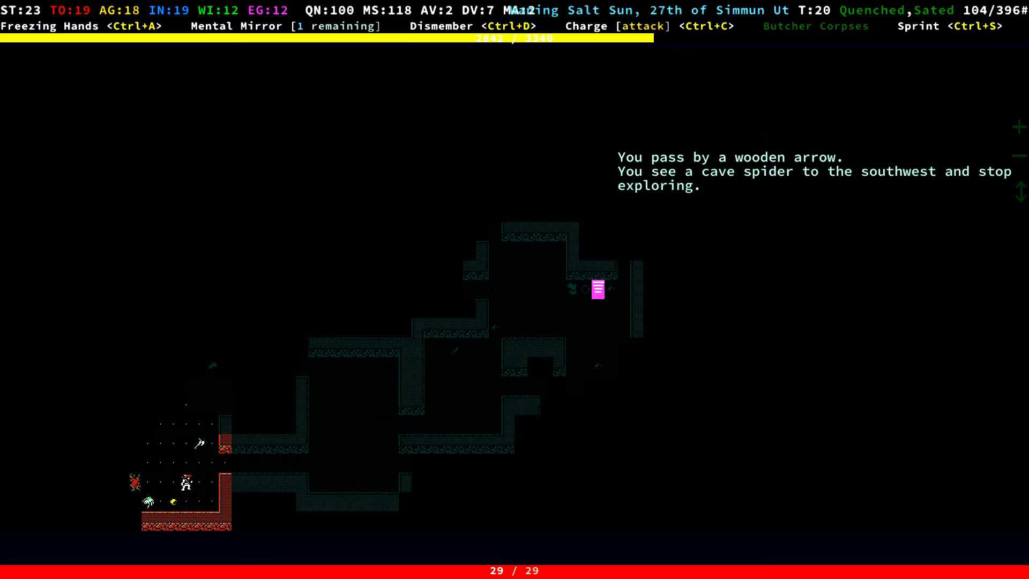
Reach the stairs, visit Rustwell level 2, return, and travel toward another wooden arrow
{"action": "key", "text": "Up"}
{"action": "key", "text": "Left"}
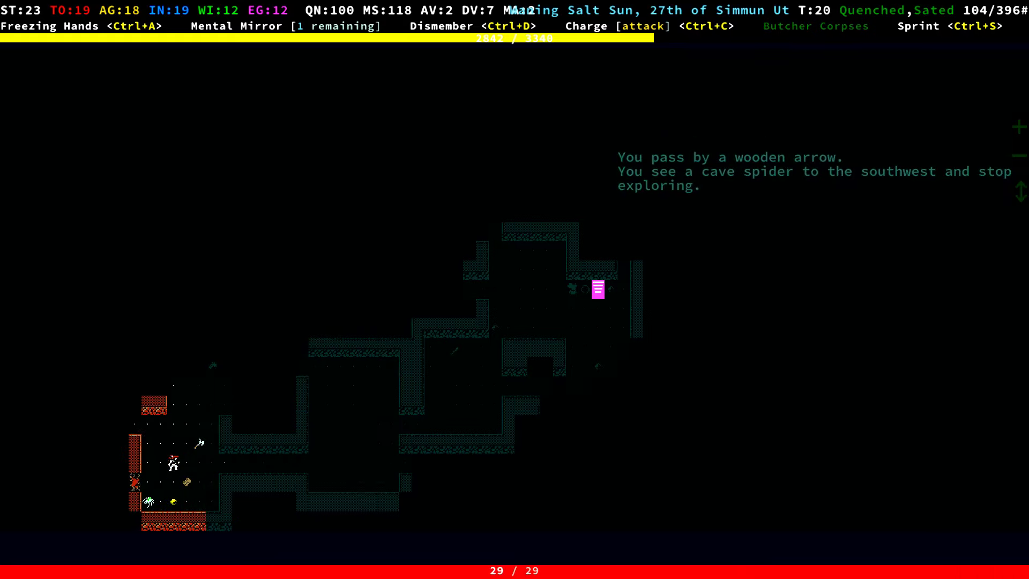
{"action": "key", "text": "Up"}
{"action": "key", "text": "Up"}
{"action": "key", "text": "Right"}
{"action": "key", "text": "KP_9"}
{"action": "key", "text": "KP_9"}
{"action": "key", "text": "Left"}
{"action": "key", "text": "KP_7"}
{"action": "key", "text": "KP_7"}
{"action": "key", "text": "greater"}
{"action": "key", "text": "less"}
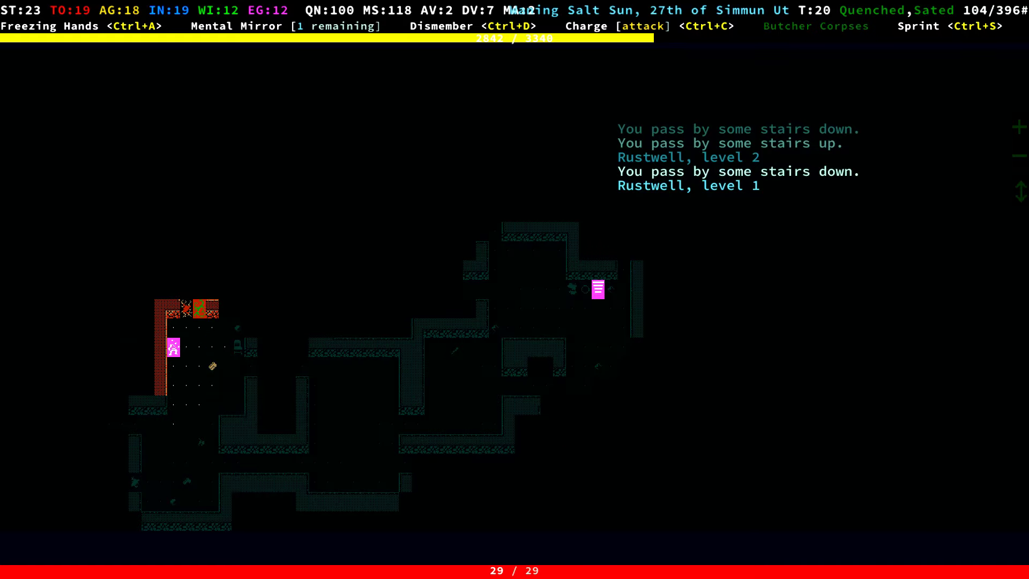
{"action": "key", "text": "Right"}
{"action": "key", "text": "Right"}
{"action": "key", "text": "shift+a"}
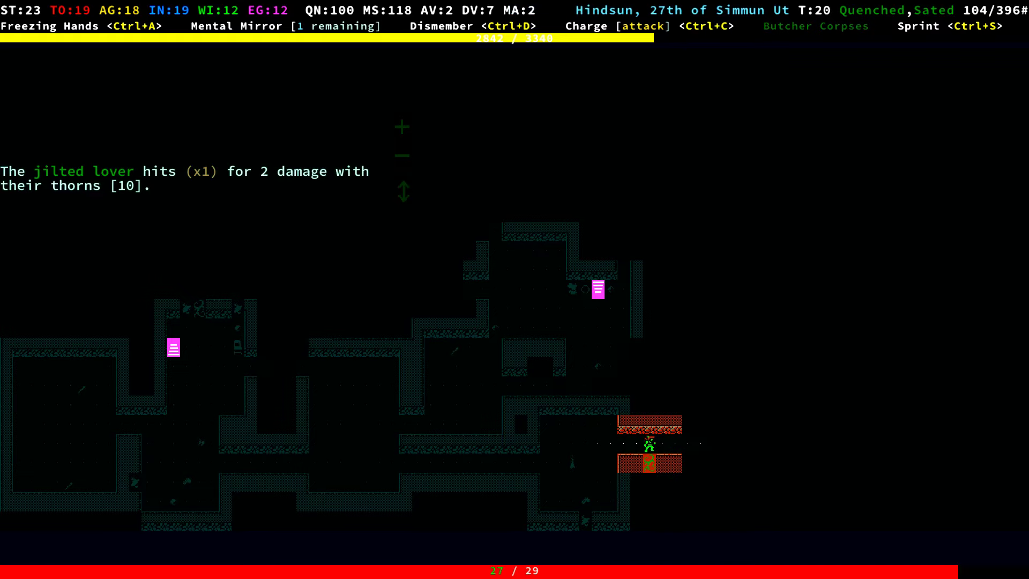
Kill the jilted lover and the qudzu to the southeast
{"action": "key", "text": "Down"}
{"action": "key", "text": "Down"}
{"action": "key", "text": "Right"}
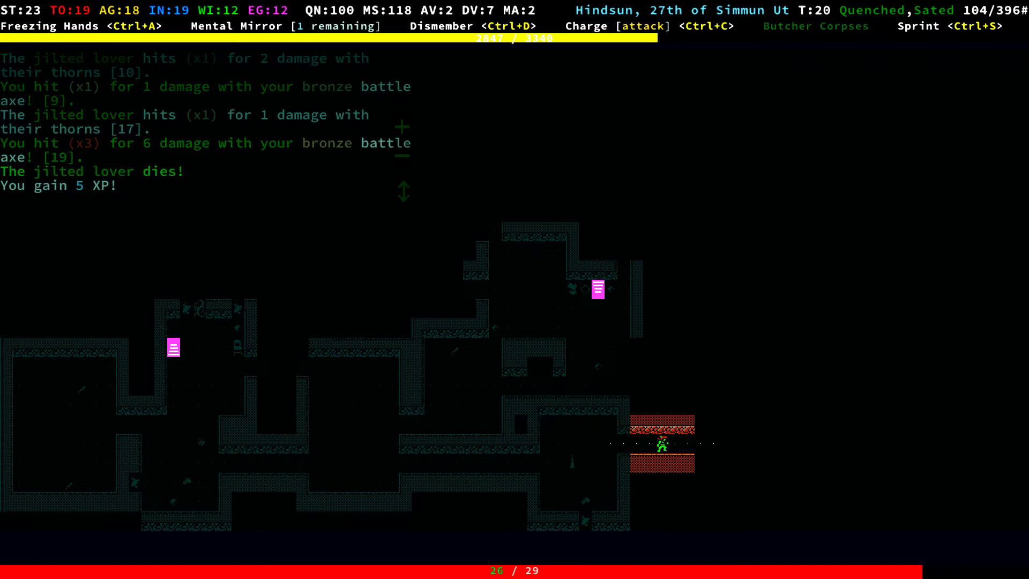
{"action": "key", "text": "Page_Down"}
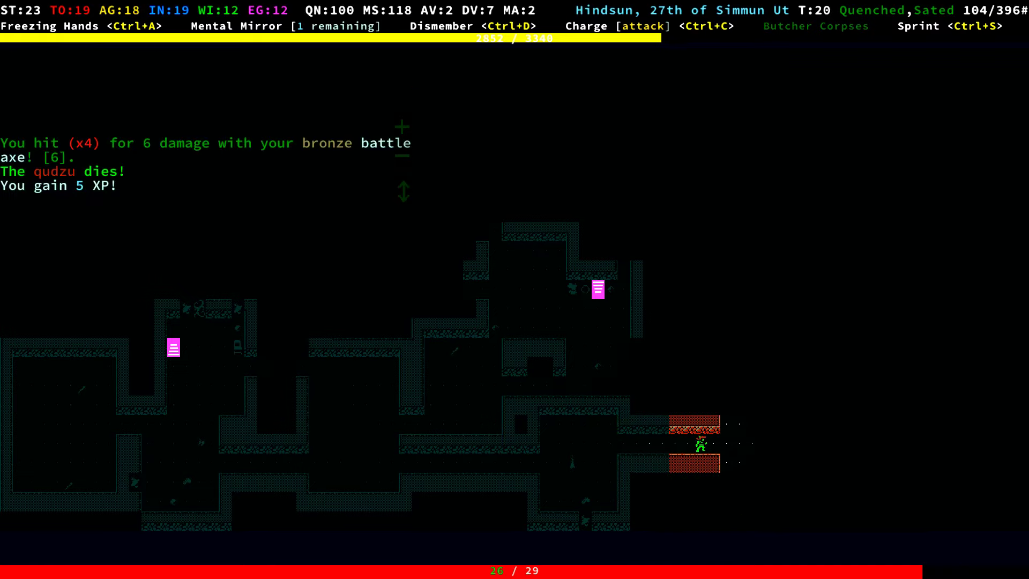
{"action": "key", "text": "Right"}
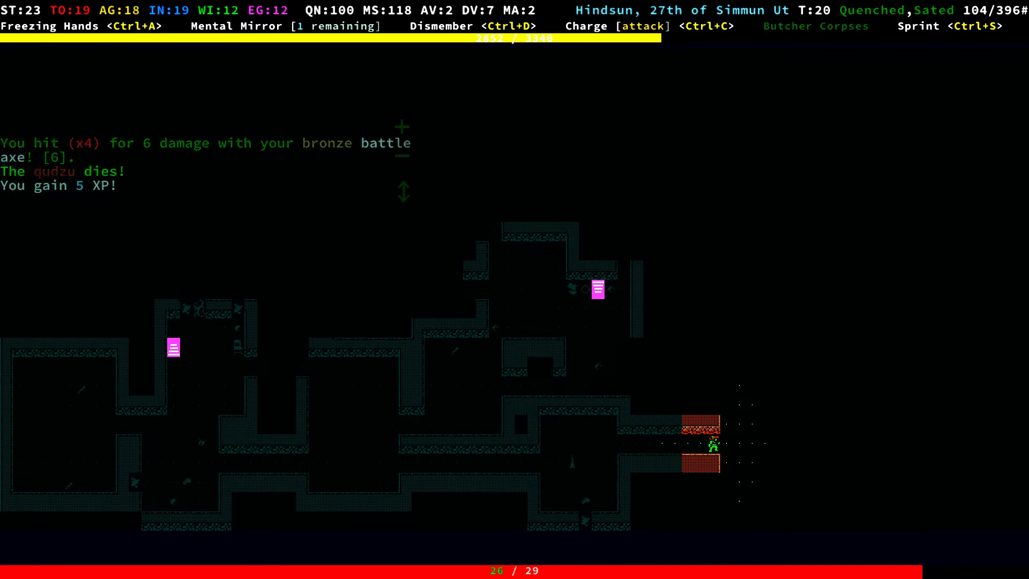
Cross the revealed rooms to the east doorway and bring up the skills shop
{"action": "key", "text": "Page_Down"}
{"action": "key", "text": "Page_Down"}
{"action": "key", "text": "Right"}
{"action": "key", "text": "End"}
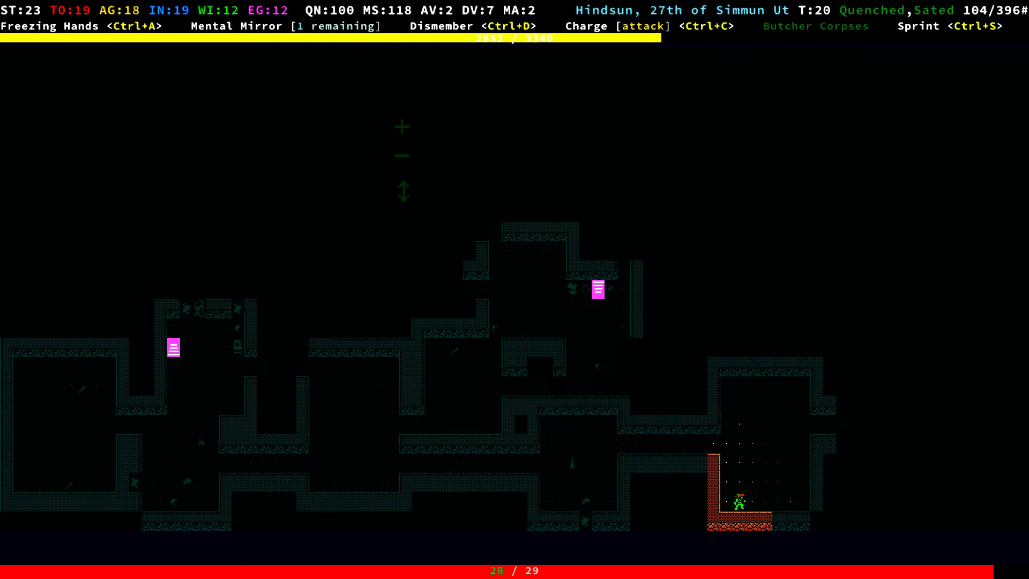
{"action": "key", "text": "Right"}
{"action": "key", "text": "Right"}
{"action": "key", "text": "Right"}
{"action": "key", "text": "Right"}
{"action": "key", "text": "Up"}
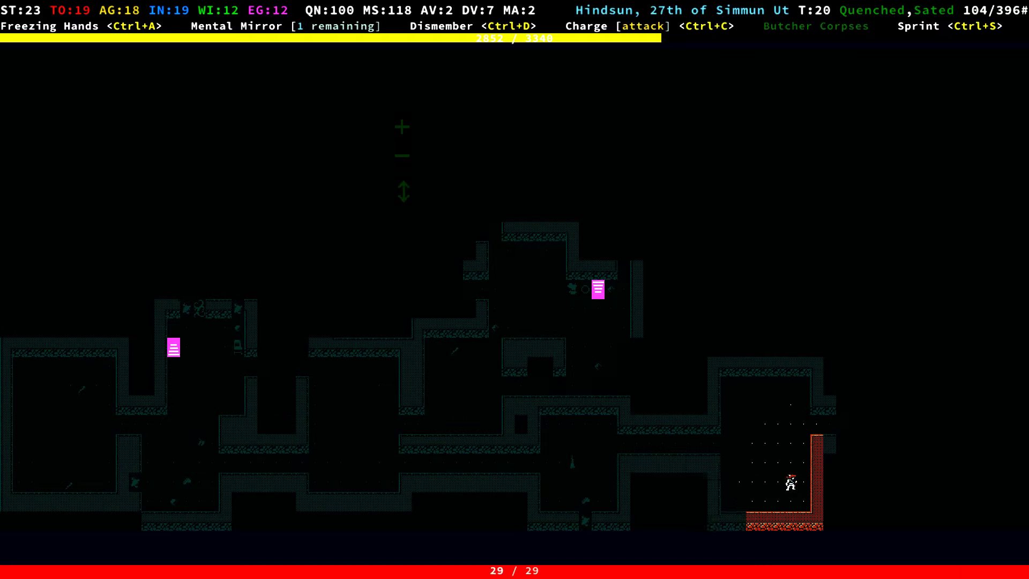
{"action": "key", "text": "Page_Up"}
{"action": "key", "text": "Up"}
{"action": "key", "text": "Up"}
{"action": "key", "text": "Page_Up"}
{"action": "key", "text": "Right"}
{"action": "key", "text": "Right"}
{"action": "key", "text": "Right"}
{"action": "key", "text": "Right"}
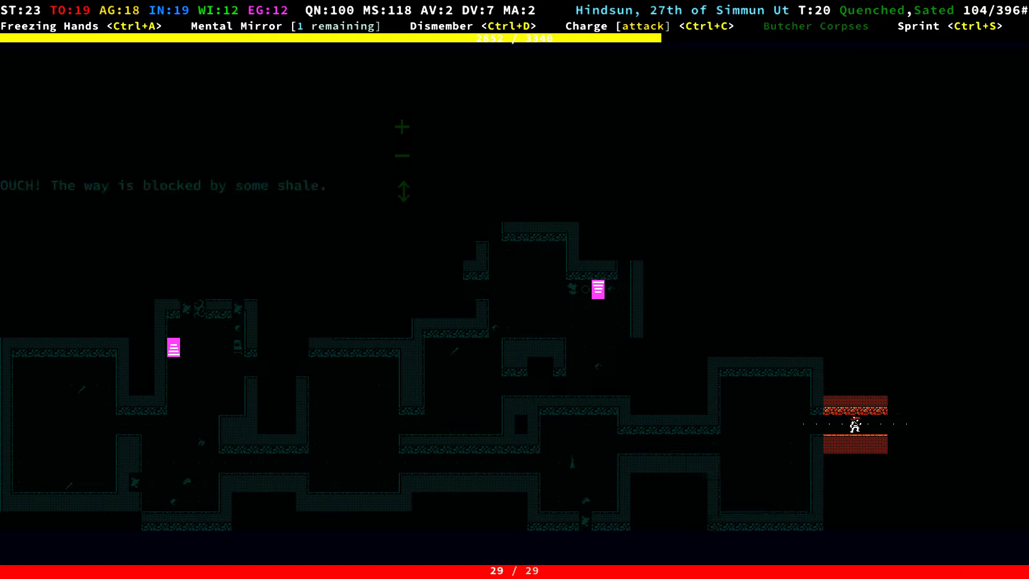
{"action": "key", "text": "p"}
Browse the Axe skills, collapse Cooking and Axe, and compare Tactics' Hurdle and Juke
{"action": "key", "text": "Down"}
{"action": "key", "text": "Down"}
{"action": "key", "text": "Down"}
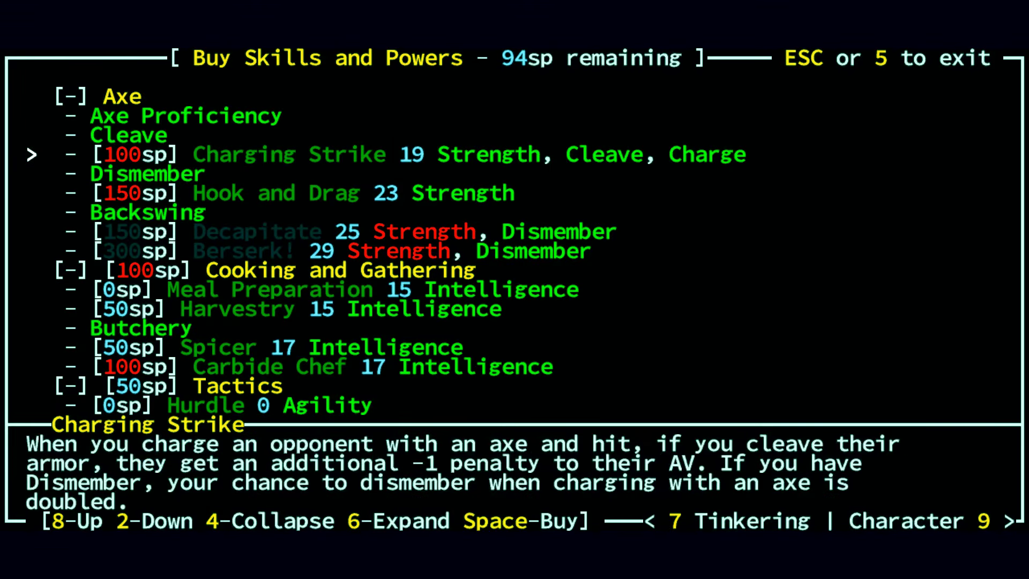
{"action": "key", "text": "Down"}
{"action": "key", "text": "Down"}
{"action": "key", "text": "Down"}
{"action": "key", "text": "Down"}
{"action": "key", "text": "Down"}
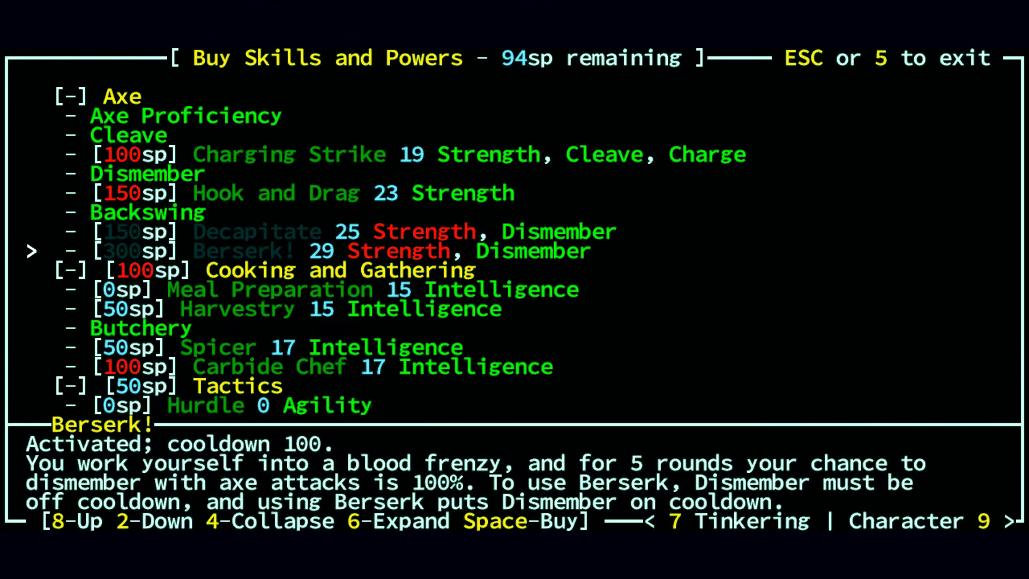
{"action": "key", "text": "Up"}
{"action": "key", "text": "Down"}
{"action": "key", "text": "Down"}
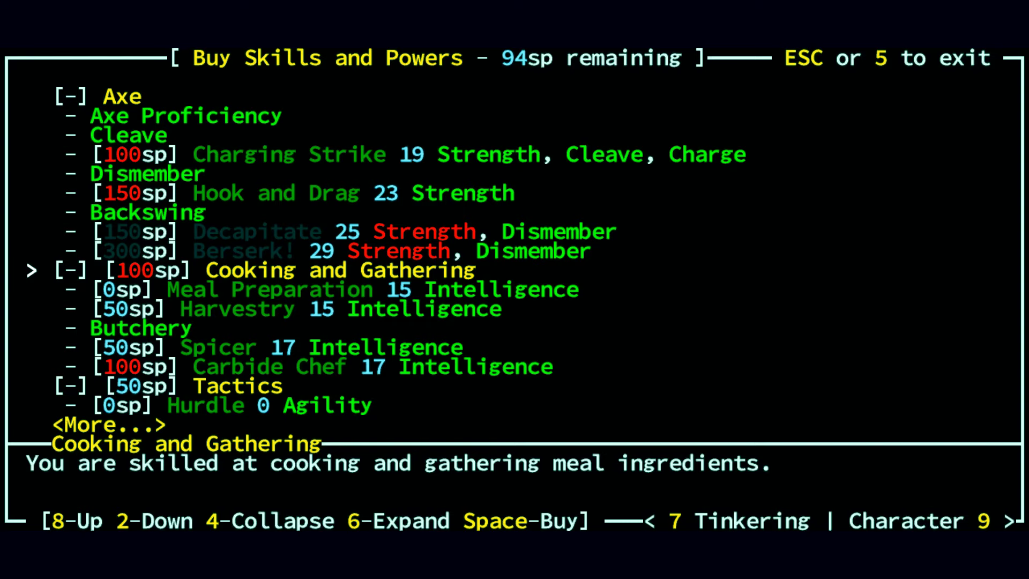
{"action": "key", "text": "Left"}
{"action": "key", "text": "Up"}
{"action": "key", "text": "Up"}
{"action": "key", "text": "Up"}
{"action": "key", "text": "Up"}
{"action": "key", "text": "Up"}
{"action": "key", "text": "Left"}
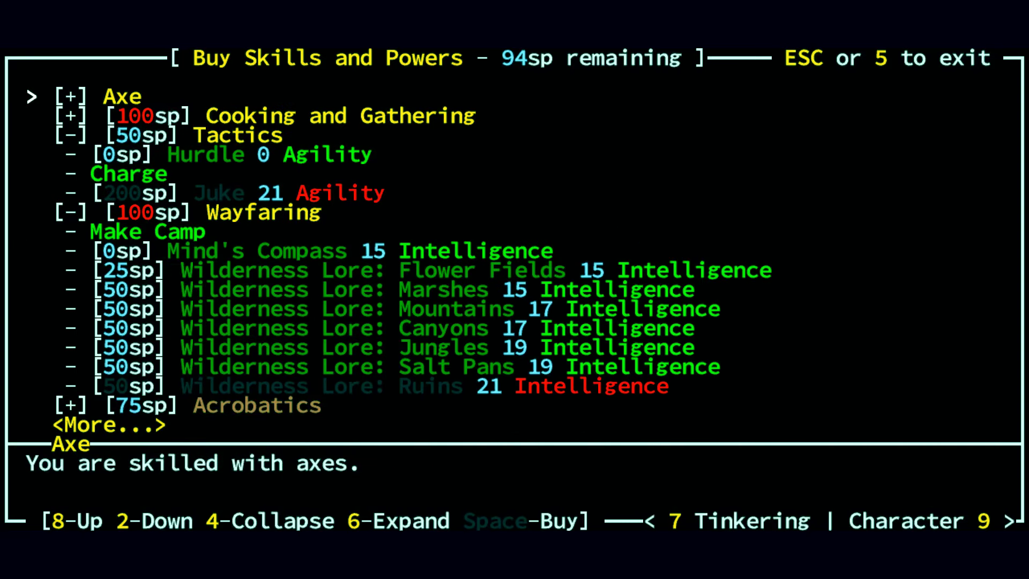
{"action": "key", "text": "Down"}
{"action": "key", "text": "Down"}
{"action": "key", "text": "Down"}
{"action": "key", "text": "Down"}
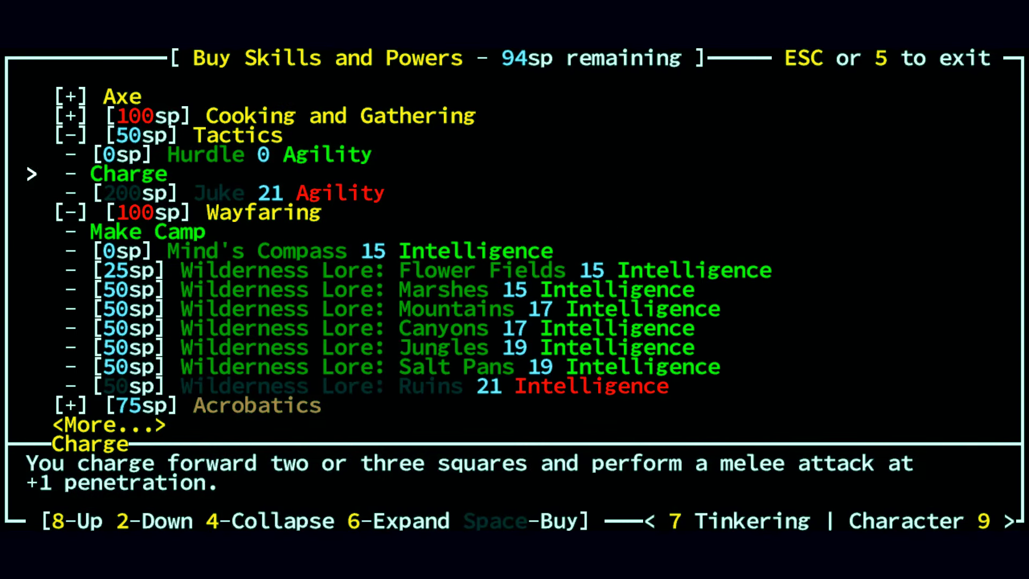
{"action": "key", "text": "Up"}
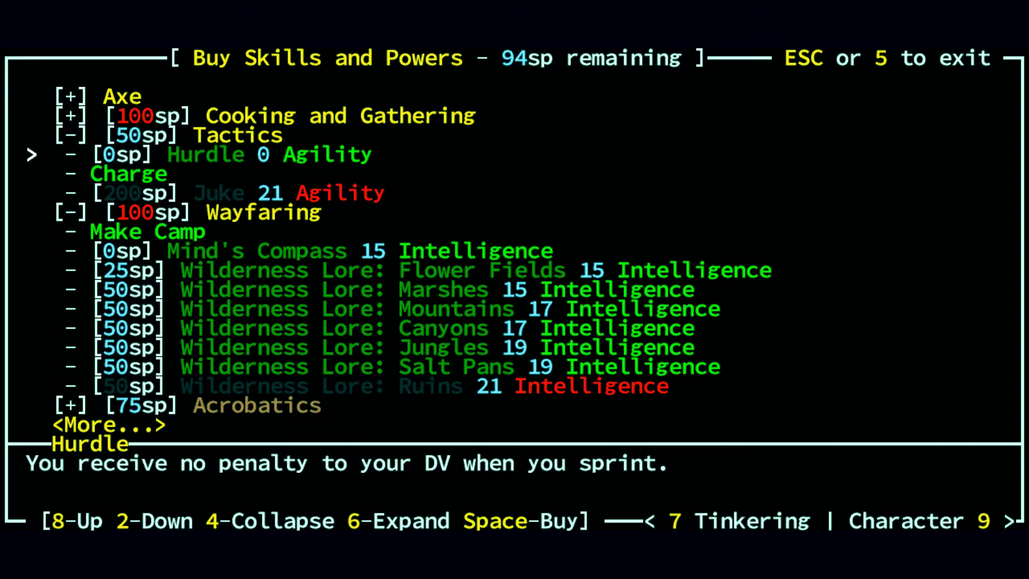
{"action": "key", "text": "Up"}
{"action": "key", "text": "Down"}
{"action": "key", "text": "Down"}
{"action": "key", "text": "Down"}
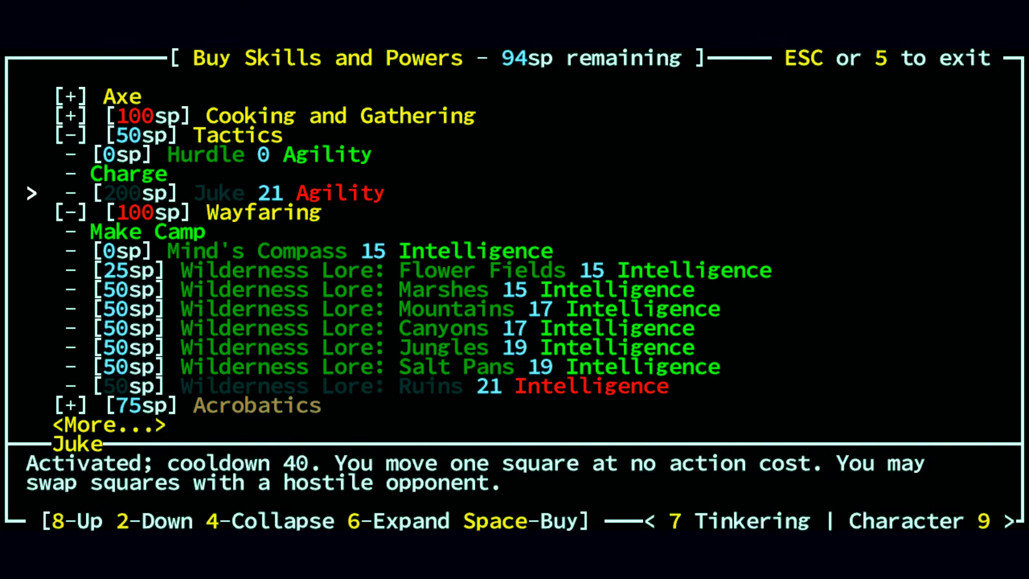
{"action": "key", "text": "Up"}
{"action": "key", "text": "Up"}
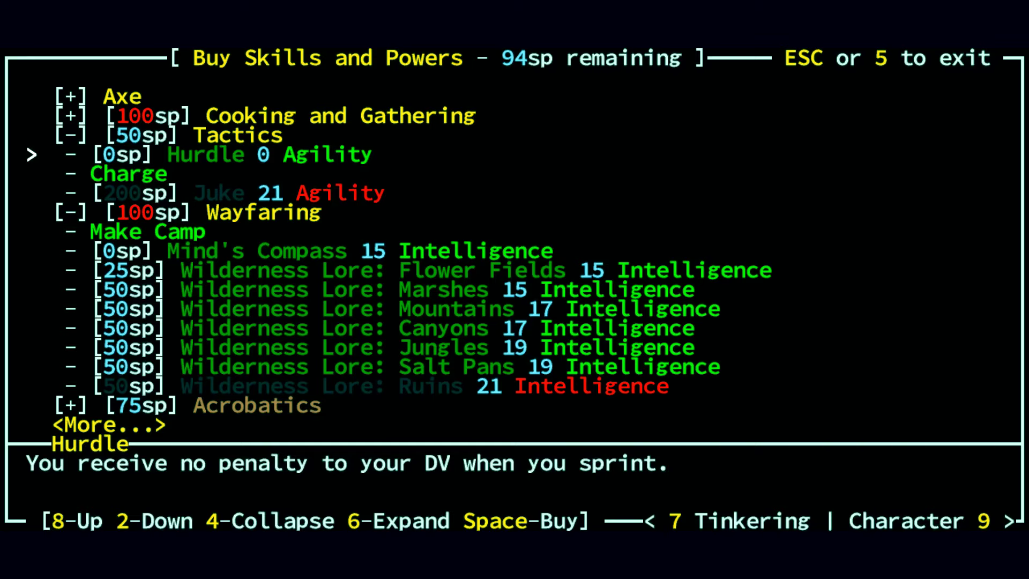
{"action": "key", "text": "Down"}
{"action": "key", "text": "Down"}
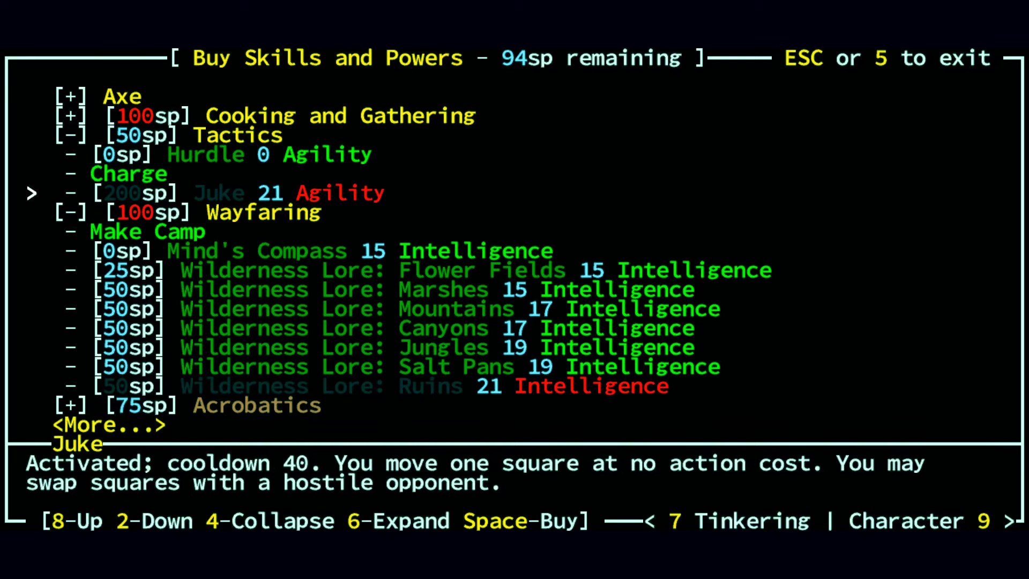
Review Wayfaring, Endurance's Shake It Off and the weapon skills, then exit with 94 points unspent
{"action": "key", "text": "Down"}
{"action": "key", "text": "Down"}
{"action": "key", "text": "Down"}
{"action": "key", "text": "Down"}
{"action": "key", "text": "Up"}
{"action": "key", "text": "Down"}
{"action": "key", "text": "Down"}
{"action": "key", "text": "Down"}
{"action": "key", "text": "Down"}
{"action": "key", "text": "Down"}
{"action": "key", "text": "Down"}
{"action": "key", "text": "Down"}
{"action": "key", "text": "Down"}
{"action": "key", "text": "Down"}
{"action": "key", "text": "Down"}
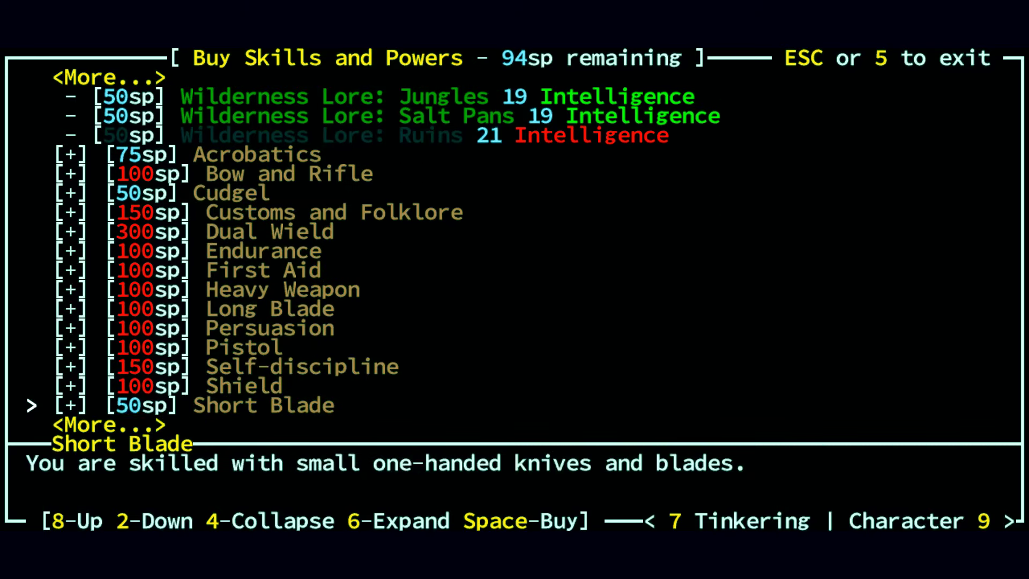
{"action": "key", "text": "Down"}
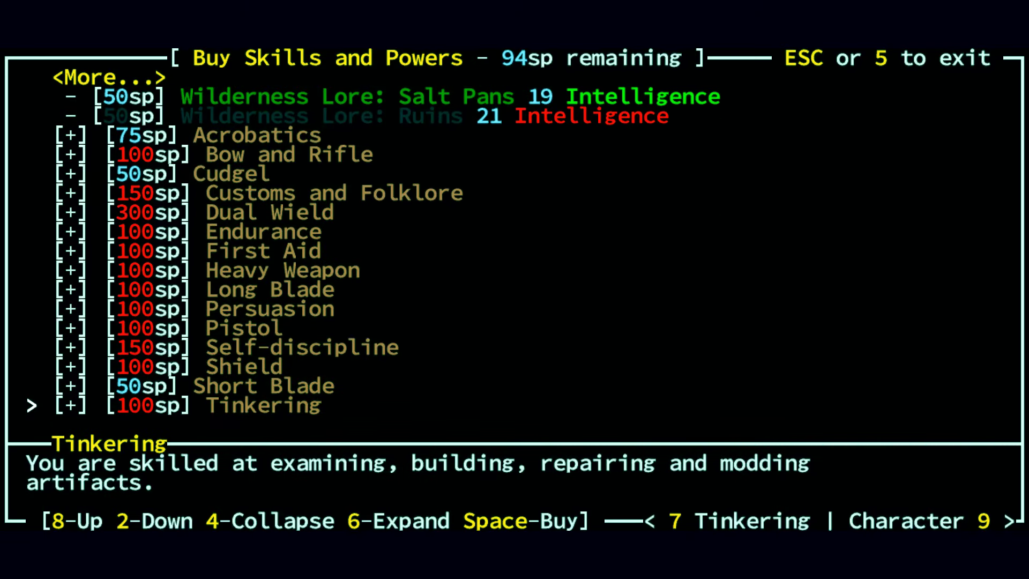
{"action": "key", "text": "Up"}
{"action": "key", "text": "Up"}
{"action": "key", "text": "Up"}
{"action": "key", "text": "Up"}
{"action": "key", "text": "Up"}
{"action": "key", "text": "Up"}
{"action": "key", "text": "Up"}
{"action": "key", "text": "Up"}
{"action": "key", "text": "Up"}
{"action": "key", "text": "Right"}
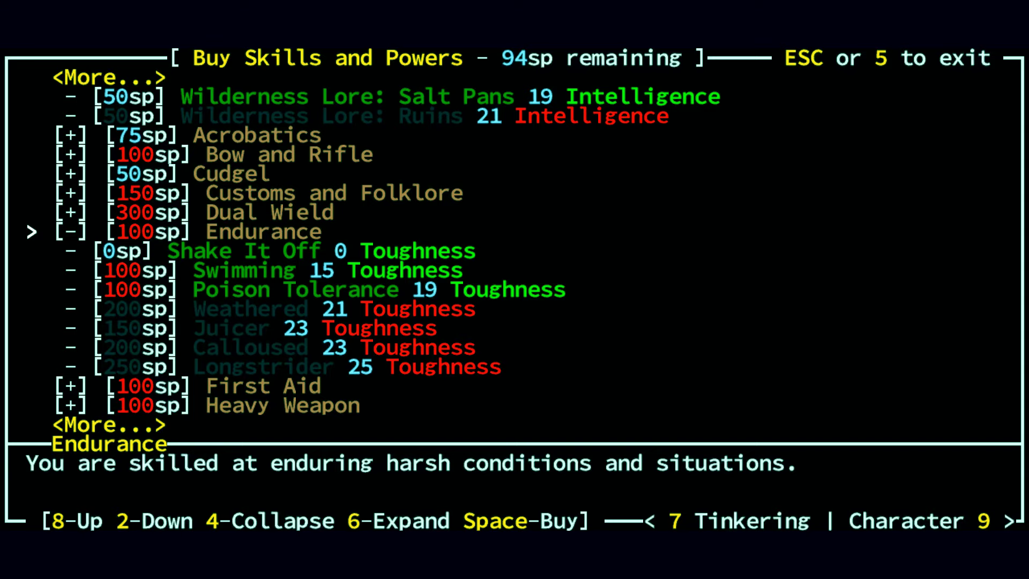
{"action": "key", "text": "Down"}
{"action": "key", "text": "Up"}
{"action": "key", "text": "4"}
{"action": "key", "text": "Down"}
{"action": "key", "text": "Down"}
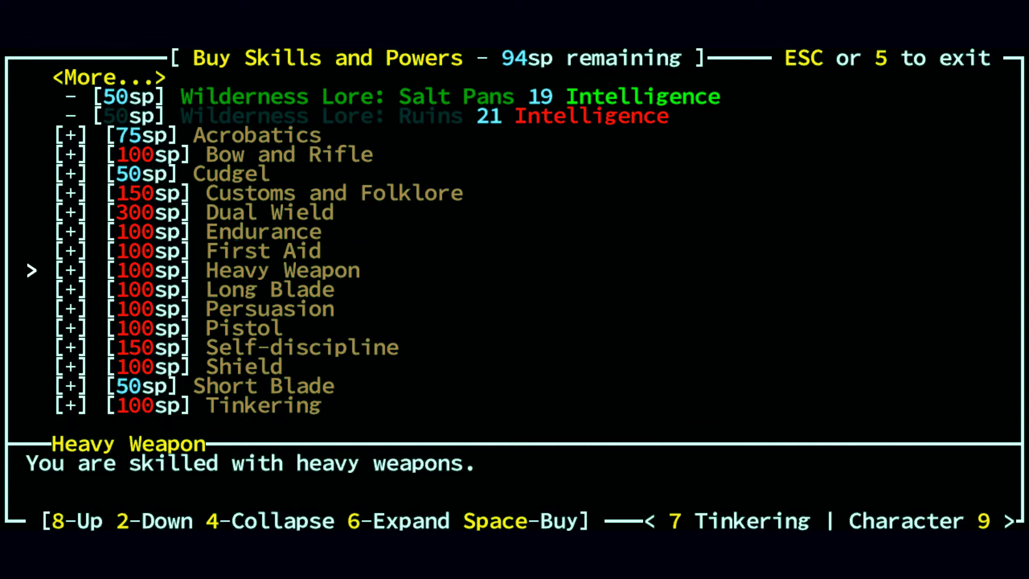
{"action": "key", "text": "Down"}
{"action": "key", "text": "Down"}
{"action": "key", "text": "Down"}
{"action": "key", "text": "Up"}
{"action": "key", "text": "Up"}
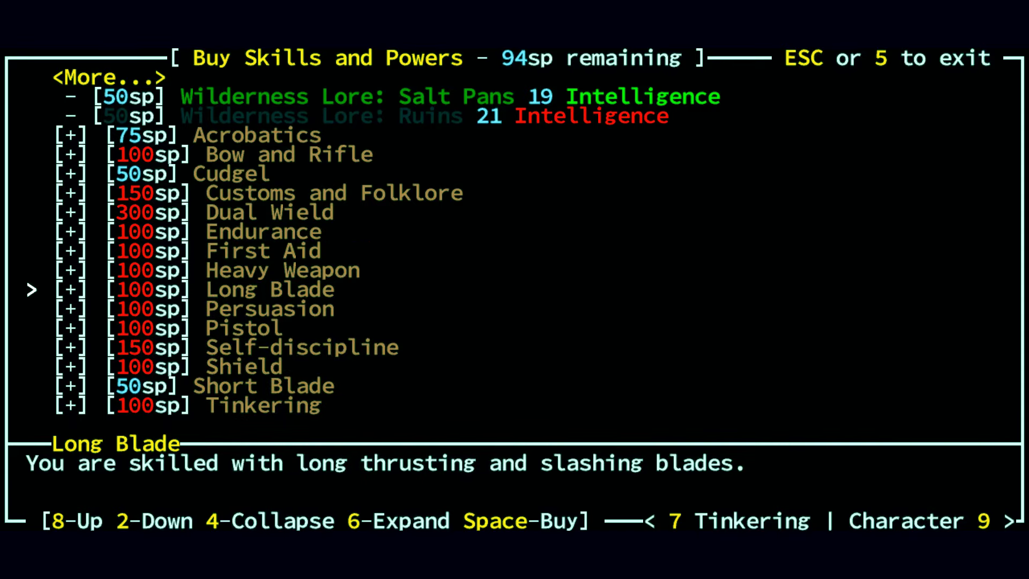
{"action": "key", "text": "Escape"}
Walk east and northeast into the next room, then south across it
{"action": "key", "text": "Right"}
{"action": "key", "text": "Right"}
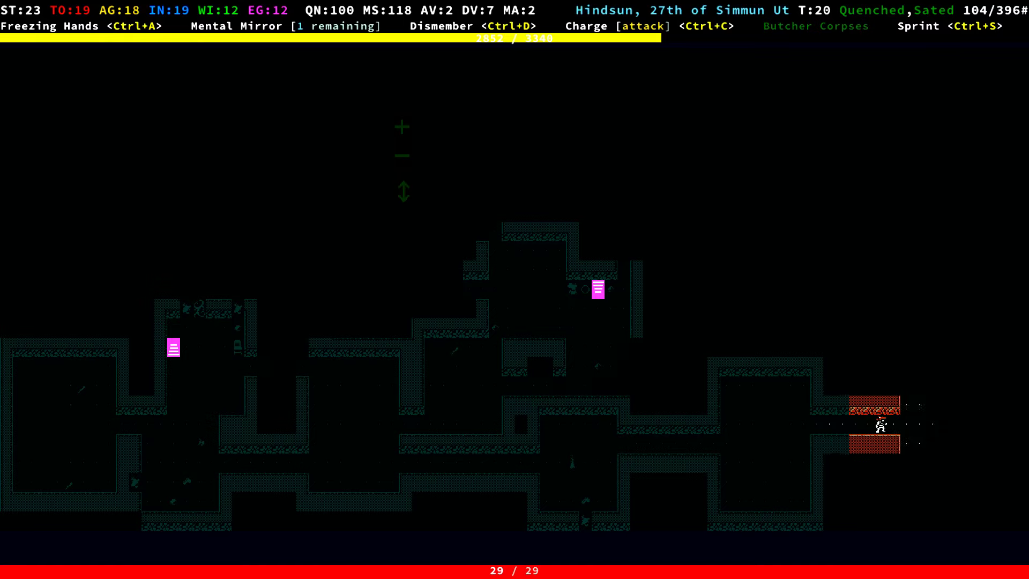
{"action": "key", "text": "Right"}
{"action": "key", "text": "Right"}
{"action": "key", "text": "Right"}
{"action": "key", "text": "KP_9"}
{"action": "key", "text": "KP_9"}
{"action": "key", "text": "Right"}
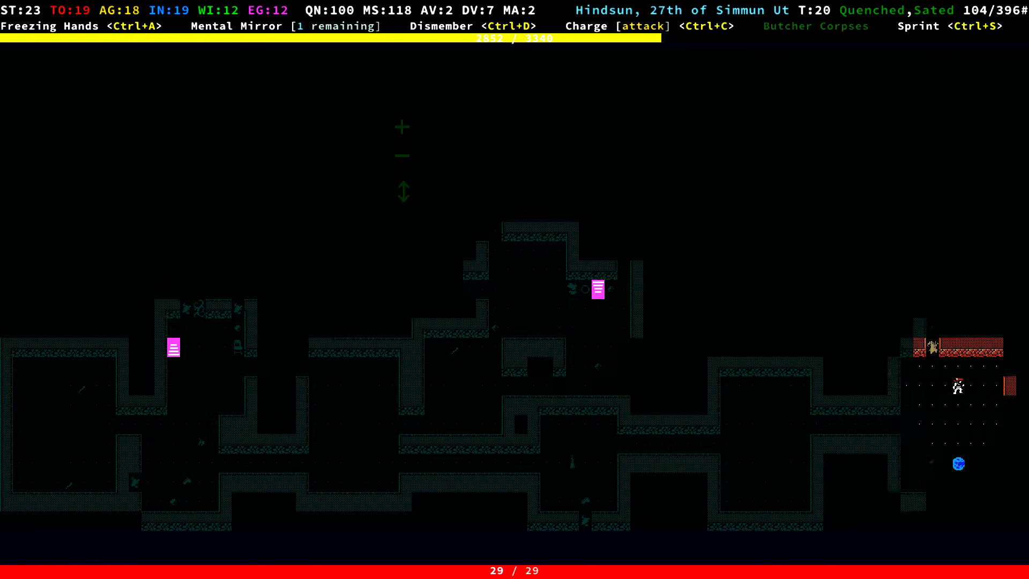
{"action": "key", "text": "KP_3"}
{"action": "key", "text": "Down"}
{"action": "key", "text": "Down"}
{"action": "key", "text": "KP_1"}
{"action": "key", "text": "Down"}
Head north through the narrow doorway into the room beyond
{"action": "key", "text": "KP_7"}
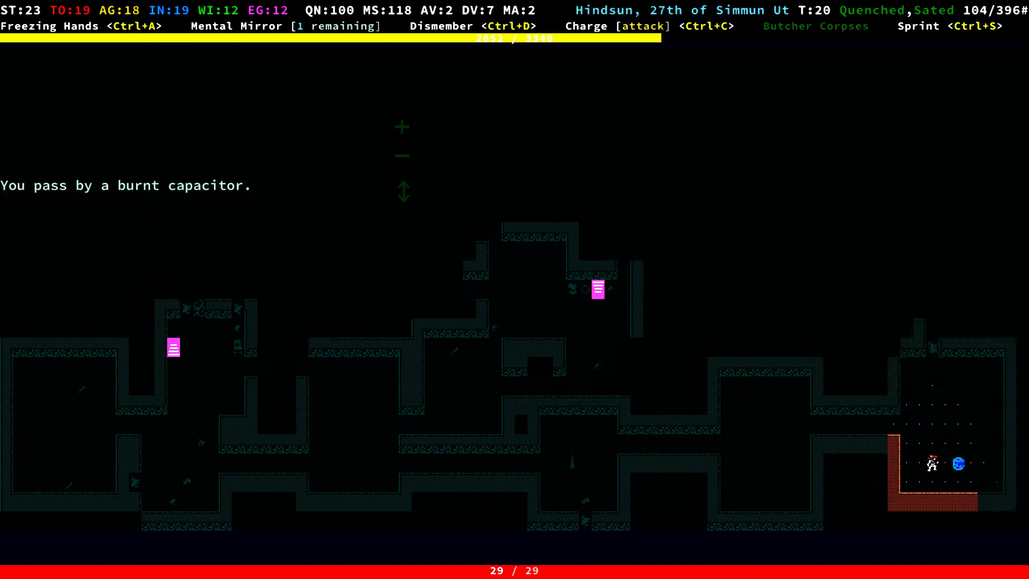
{"action": "key", "text": "Up"}
{"action": "key", "text": "Up"}
{"action": "key", "text": "Up"}
{"action": "key", "text": "Up"}
{"action": "key", "text": "KP_9"}
{"action": "key", "text": "Up"}
{"action": "key", "text": "Up"}
{"action": "key", "text": "Up"}
{"action": "key", "text": "Up"}
{"action": "key", "text": "Up"}
{"action": "key", "text": "Up"}
{"action": "key", "text": "Up"}
Pick up the arrow, enter the red-walled room, and view the character sheet
{"action": "key", "text": "KP_9"}
{"action": "key", "text": "Up"}
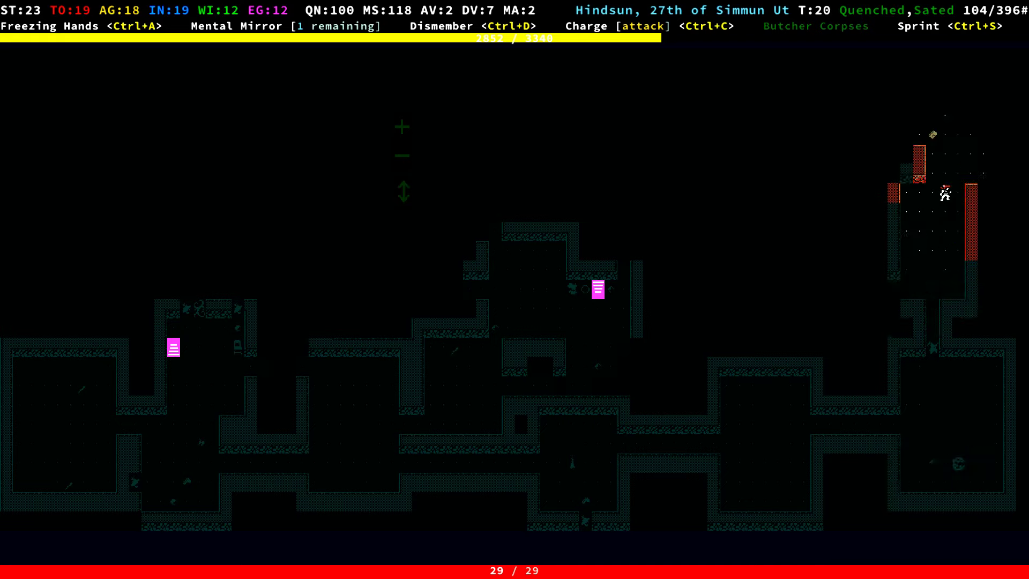
{"action": "key", "text": "Up"}
{"action": "key", "text": "KP_9"}
{"action": "key", "text": "KP_9"}
{"action": "key", "text": "Right"}
{"action": "key", "text": "KP_7"}
{"action": "key", "text": "Up"}
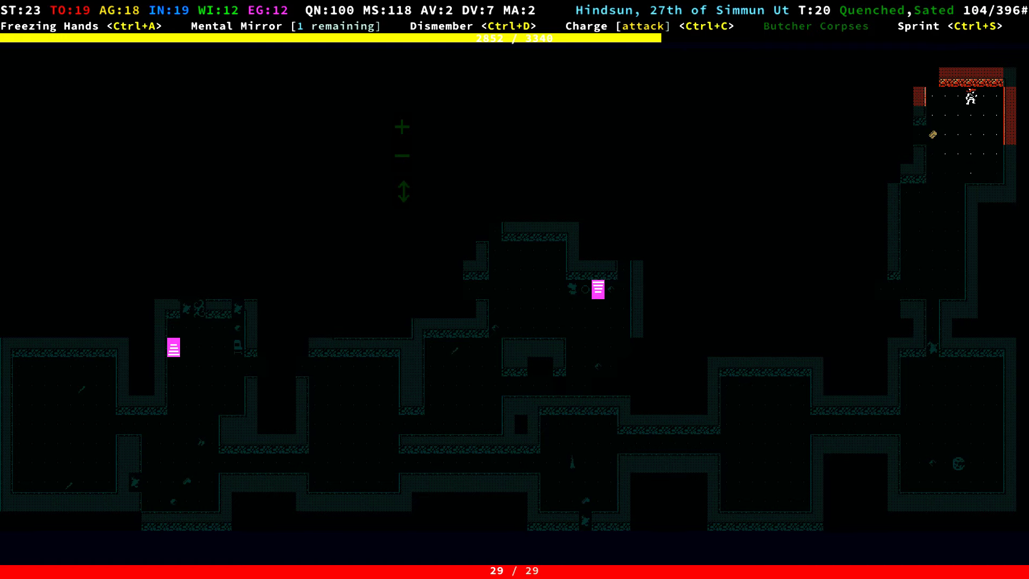
{"action": "key", "text": "x"}
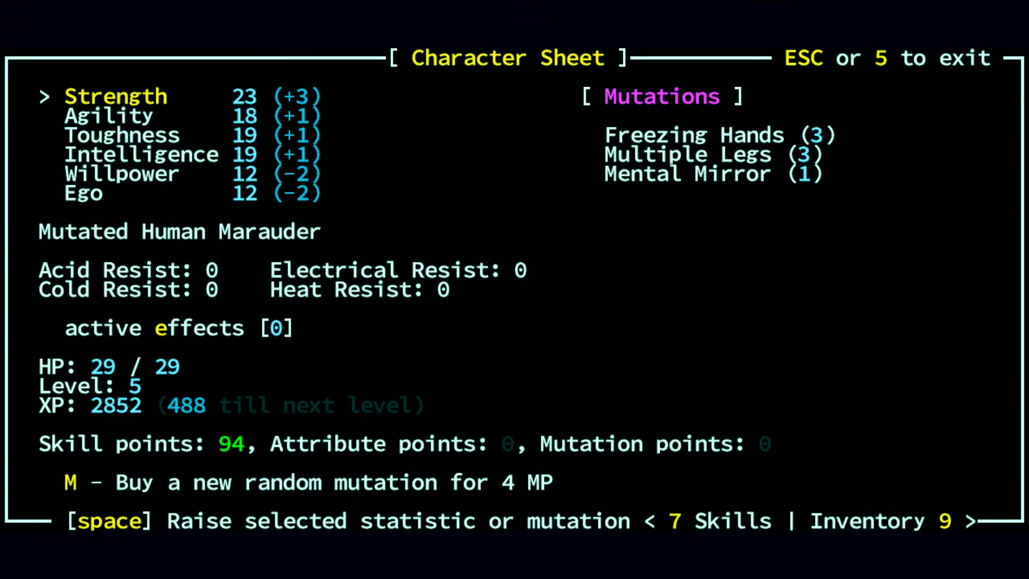
Close the sheet and head west, collecting the wooden arrow, toward the vine room
{"action": "key", "text": "Escape"}
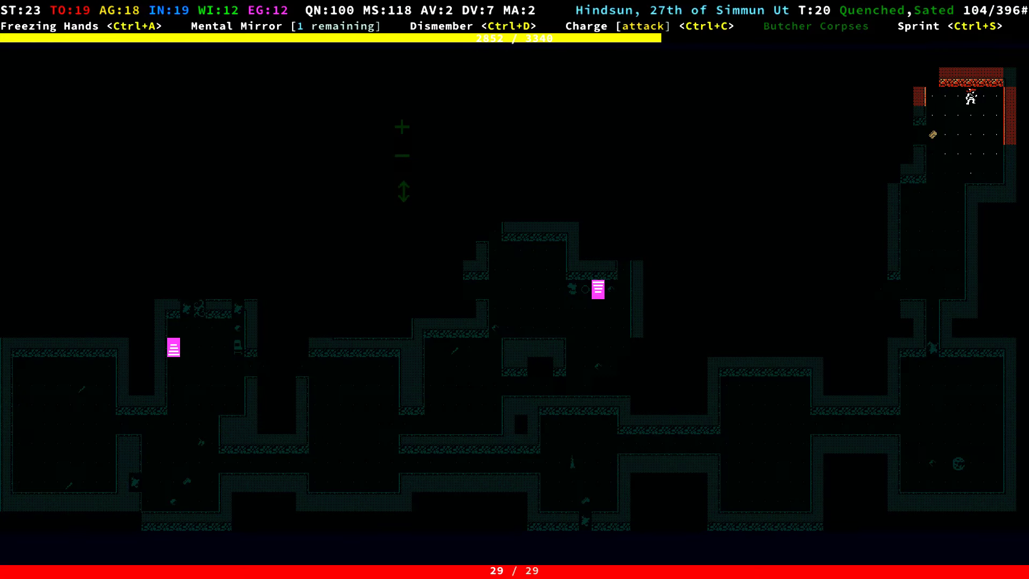
{"action": "key", "text": "KP_1"}
{"action": "key", "text": "KP_1"}
{"action": "key", "text": "Left"}
{"action": "key", "text": "Left"}
{"action": "key", "text": "Left"}
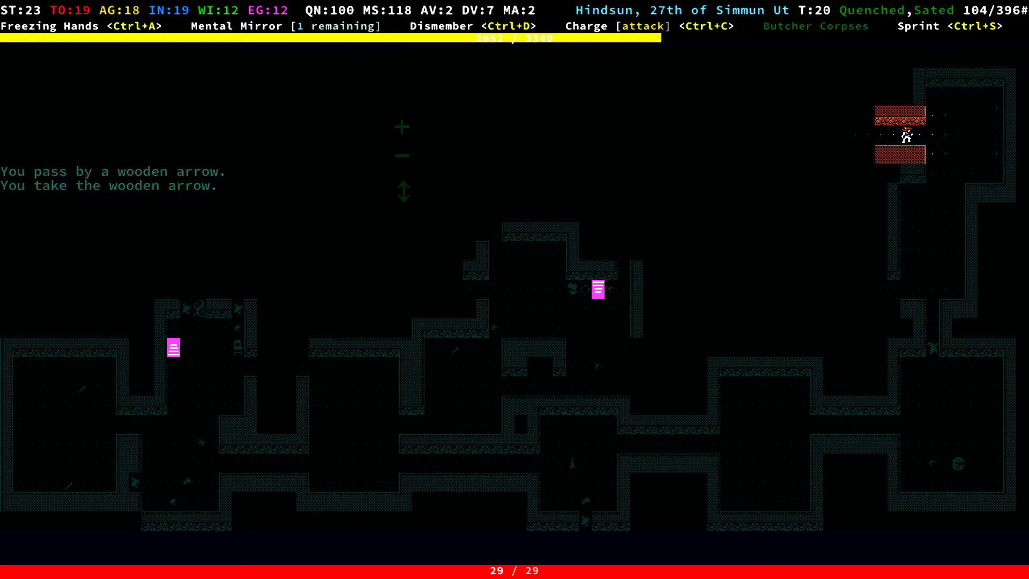
{"action": "key", "text": "Left"}
{"action": "key", "text": "Left"}
{"action": "key", "text": "Left"}
{"action": "key", "text": "Left"}
{"action": "key", "text": "Left"}
{"action": "key", "text": "Left"}
{"action": "key", "text": "Left"}
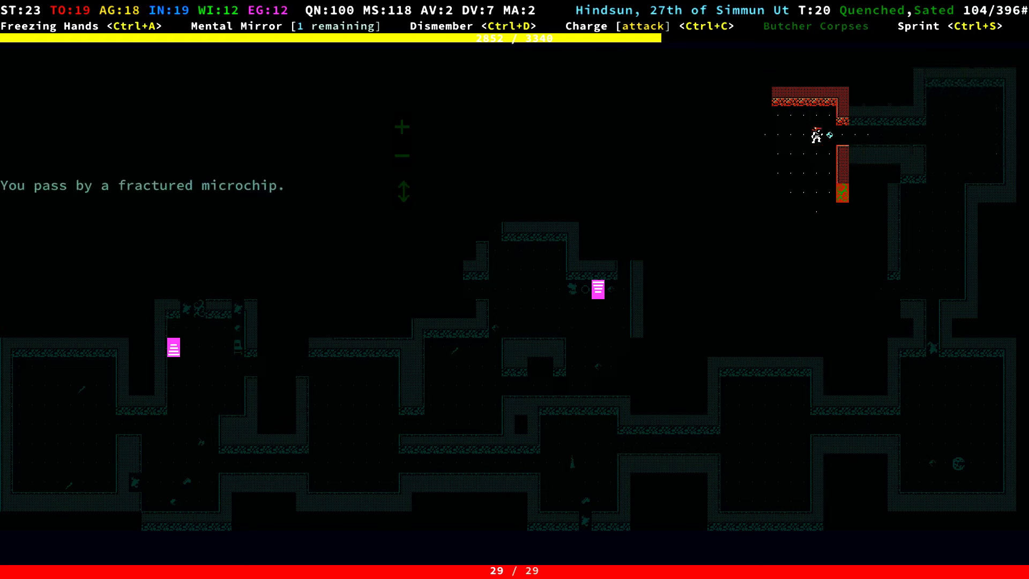
{"action": "key", "text": "KP_1"}
{"action": "key", "text": "KP_1"}
{"action": "key", "text": "KP_1"}
{"action": "key", "text": "KP_1"}
{"action": "key", "text": "Left"}
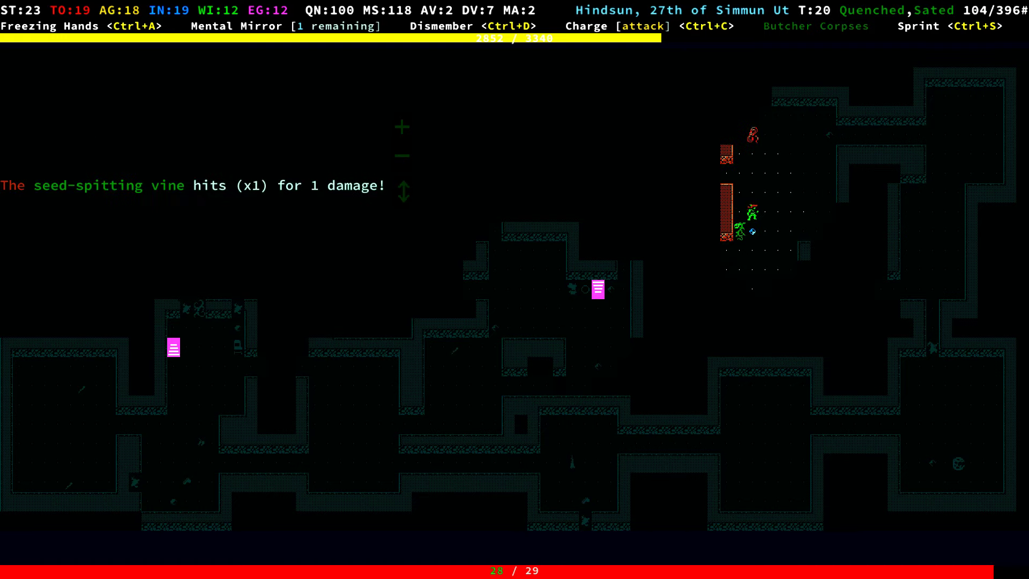
{"action": "key", "text": "KP_1"}
{"action": "key", "text": "KP_1"}
Fight the seed-spitting vine, then bump-attack the first qudzu until it dies
{"action": "key", "text": "Down"}
{"action": "key", "text": "Down"}
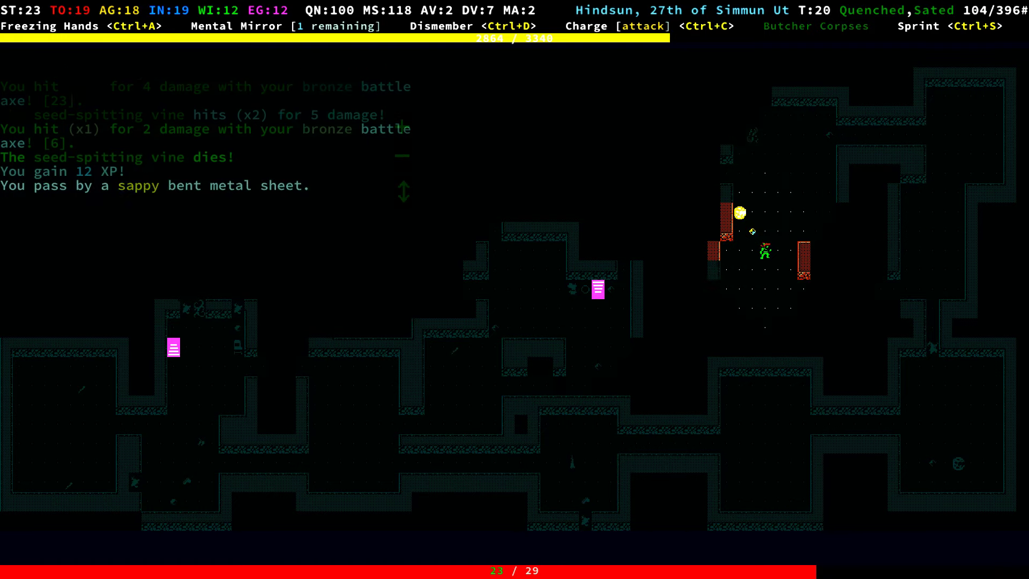
{"action": "key", "text": "Down"}
{"action": "key", "text": "Down"}
{"action": "key", "text": "Down"}
{"action": "key", "text": "x"}
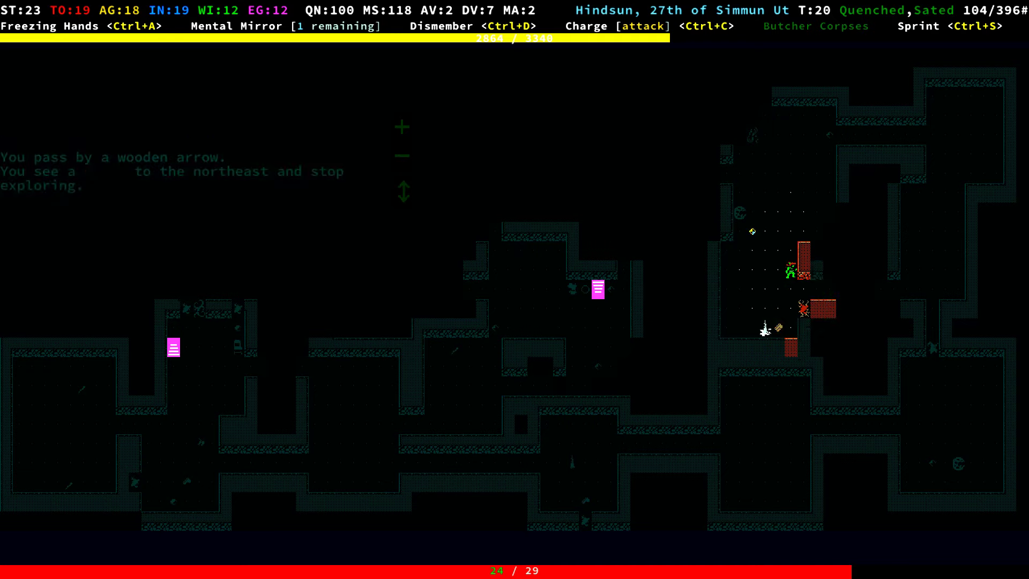
{"action": "key", "text": "KP_3"}
{"action": "key", "text": "KP_2"}
{"action": "key", "text": "KP_2"}
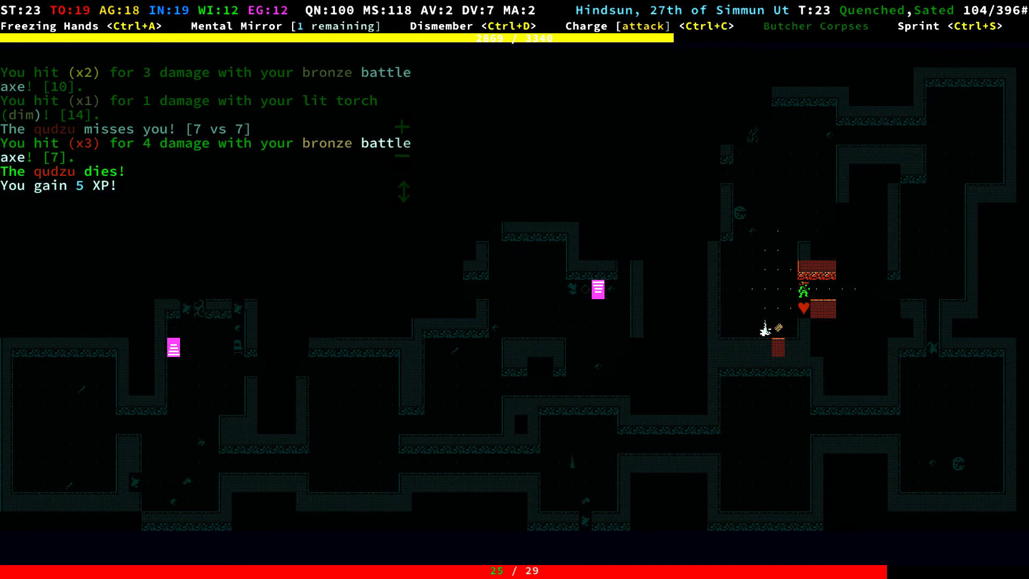
{"action": "key", "text": "KP_6"}
{"action": "key", "text": "KP_6"}
{"action": "key", "text": "KP_6"}
{"action": "key", "text": "KP_6"}
{"action": "key", "text": "KP_6"}
{"action": "key", "text": "KP_6"}
{"action": "key", "text": "KP_6"}
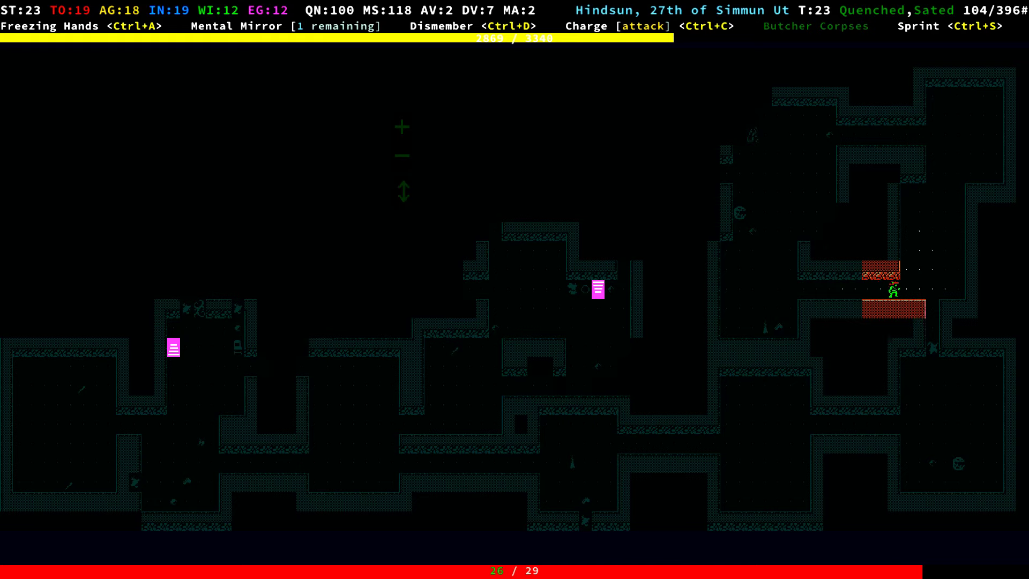
Walk east, then north and west along the corridor into the next area
{"action": "key", "text": "KP_9"}
{"action": "key", "text": "KP_9"}
{"action": "key", "text": "KP_9"}
{"action": "key", "text": "KP_8"}
{"action": "key", "text": "KP_8"}
{"action": "key", "text": "KP_8"}
{"action": "key", "text": "KP_8"}
{"action": "key", "text": "KP_7"}
{"action": "key", "text": "KP_4"}
{"action": "key", "text": "KP_4"}
{"action": "key", "text": "KP_4"}
{"action": "key", "text": "KP_4"}
{"action": "key", "text": "KP_4"}
{"action": "key", "text": "KP_4"}
{"action": "key", "text": "KP_4"}
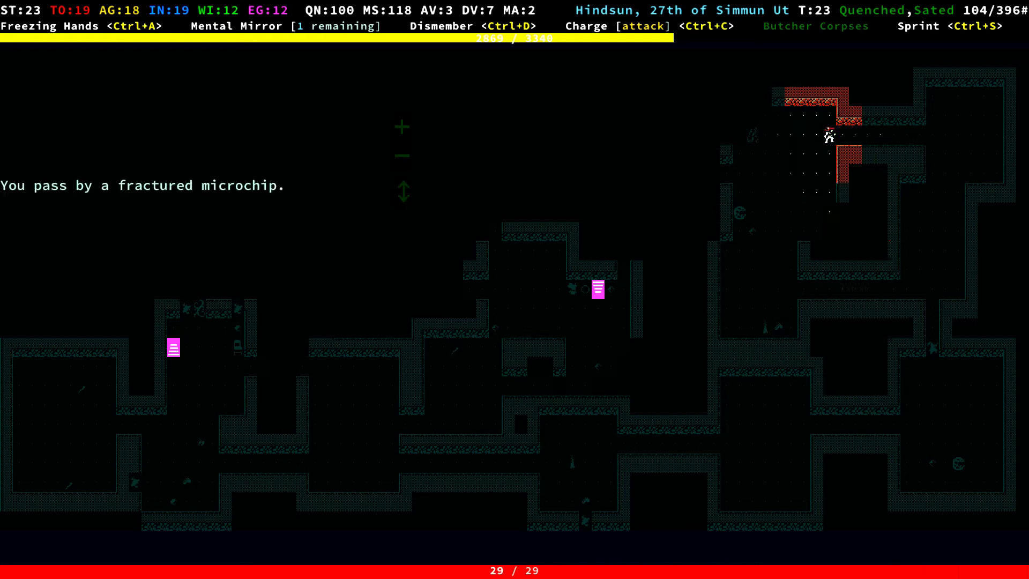
{"action": "key", "text": "KP_2"}
{"action": "key", "text": "KP_2"}
{"action": "key", "text": "KP_2"}
{"action": "key", "text": "KP_2"}
{"action": "key", "text": "KP_4"}
{"action": "key", "text": "KP_4"}
{"action": "key", "text": "KP_4"}
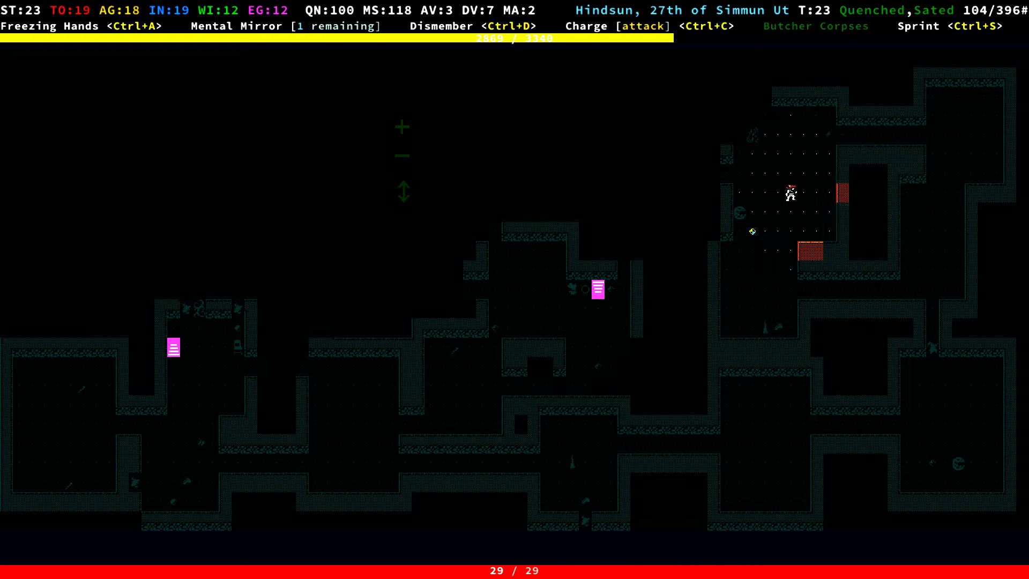
{"action": "key", "text": "KP_4"}
{"action": "key", "text": "KP_4"}
{"action": "key", "text": "KP_4"}
{"action": "key", "text": "KP_4"}
{"action": "key", "text": "KP_4"}
Break free of the sticky sap and pick up the wire strand
{"action": "key", "text": "KP_8"}
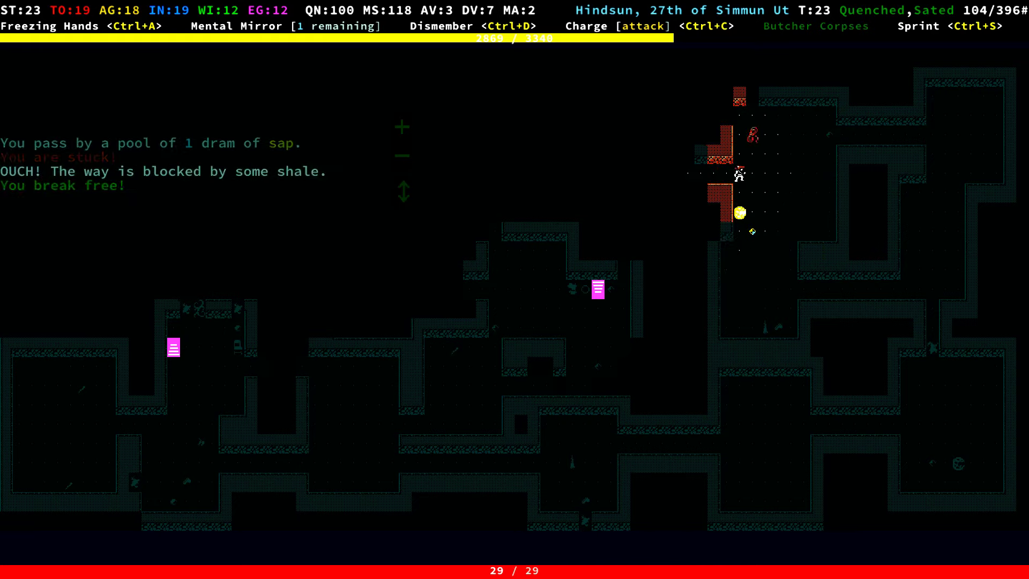
{"action": "key", "text": "KP_8"}
{"action": "key", "text": "KP_8"}
{"action": "key", "text": "KP_8"}
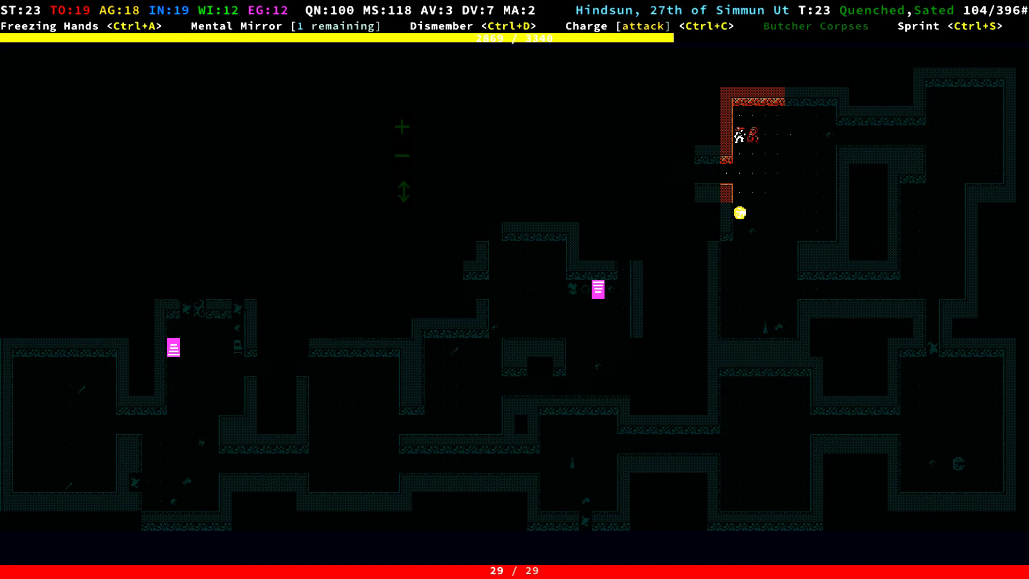
{"action": "key", "text": "KP_6"}
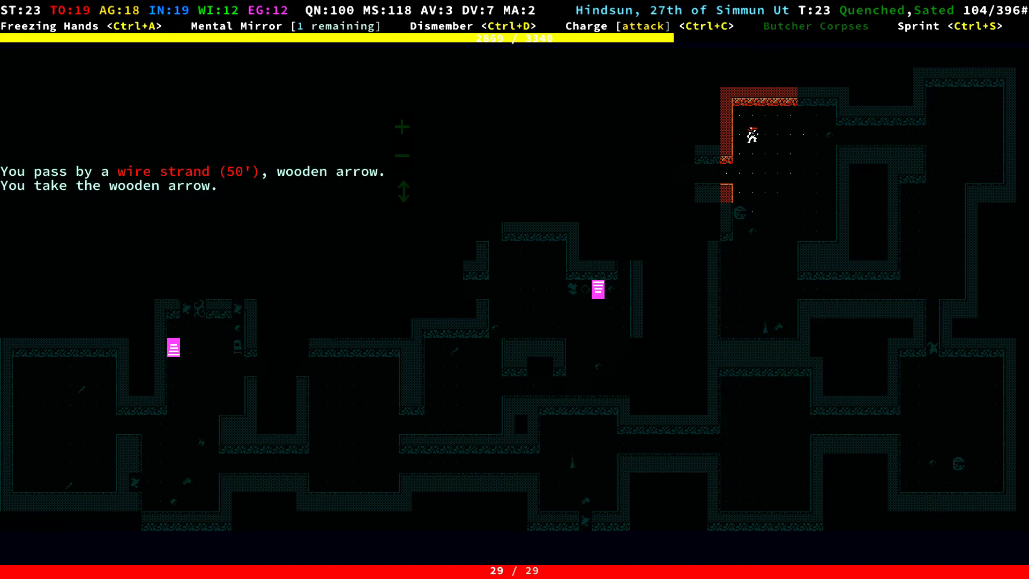
{"action": "key", "text": "g"}
Head west into a new room, explore it, and leave south into the corridor
{"action": "key", "text": "KP_1"}
{"action": "key", "text": "KP_1"}
{"action": "key", "text": "KP_4"}
{"action": "key", "text": "KP_4"}
{"action": "key", "text": "KP_4"}
{"action": "key", "text": "KP_4"}
{"action": "key", "text": "KP_4"}
{"action": "key", "text": "KP_4"}
{"action": "key", "text": "KP_7"}
{"action": "key", "text": "KP_8"}
{"action": "key", "text": "KP_8"}
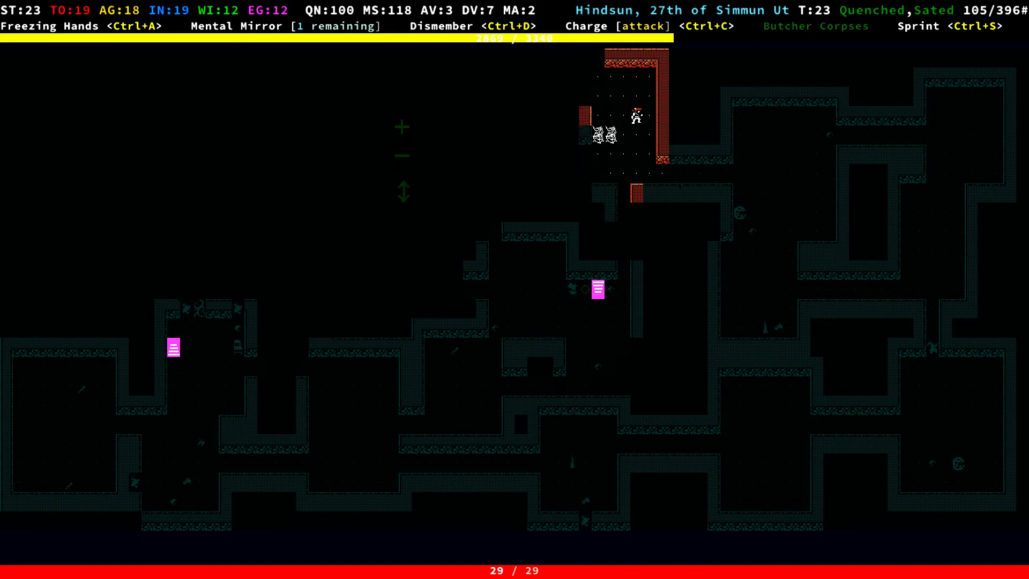
{"action": "key", "text": "KP_7"}
{"action": "key", "text": "KP_3"}
{"action": "key", "text": "KP_2"}
{"action": "key", "text": "KP_1"}
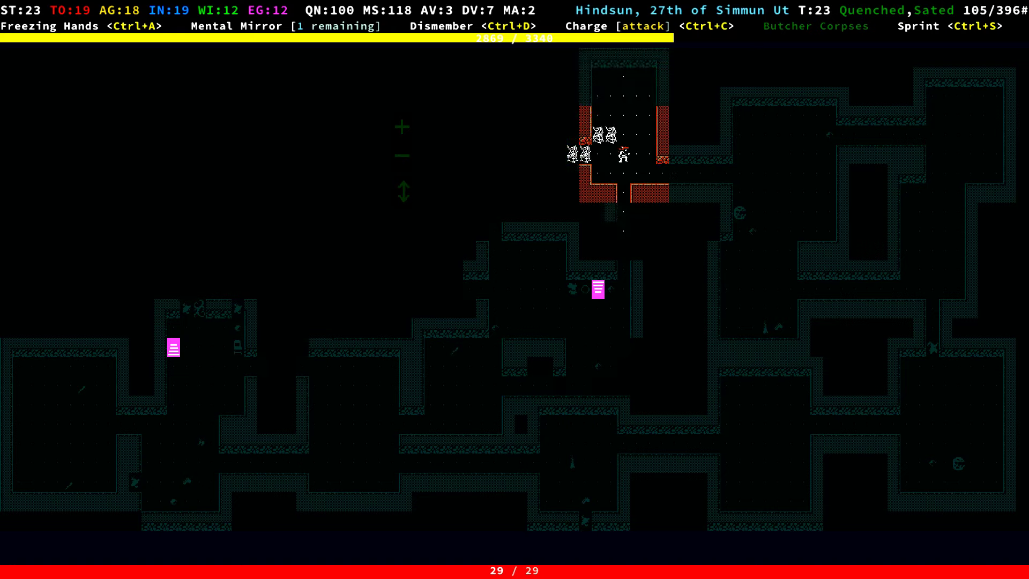
{"action": "key", "text": "KP_2"}
{"action": "key", "text": "KP_2"}
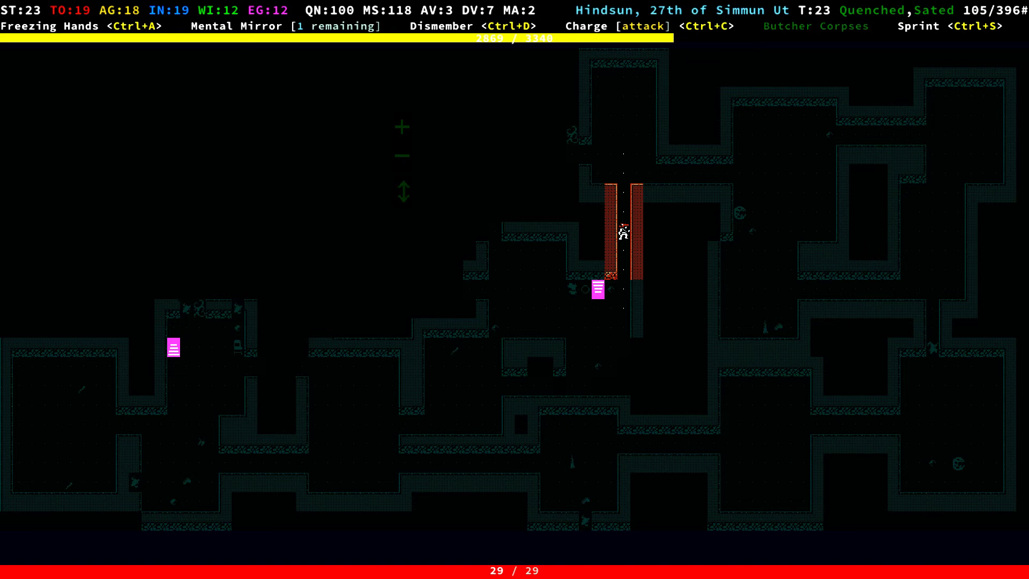
{"action": "key", "text": "KP_2"}
{"action": "key", "text": "KP_2"}
{"action": "key", "text": "KP_2"}
{"action": "key", "text": "KP_2"}
{"action": "key", "text": "KP_2"}
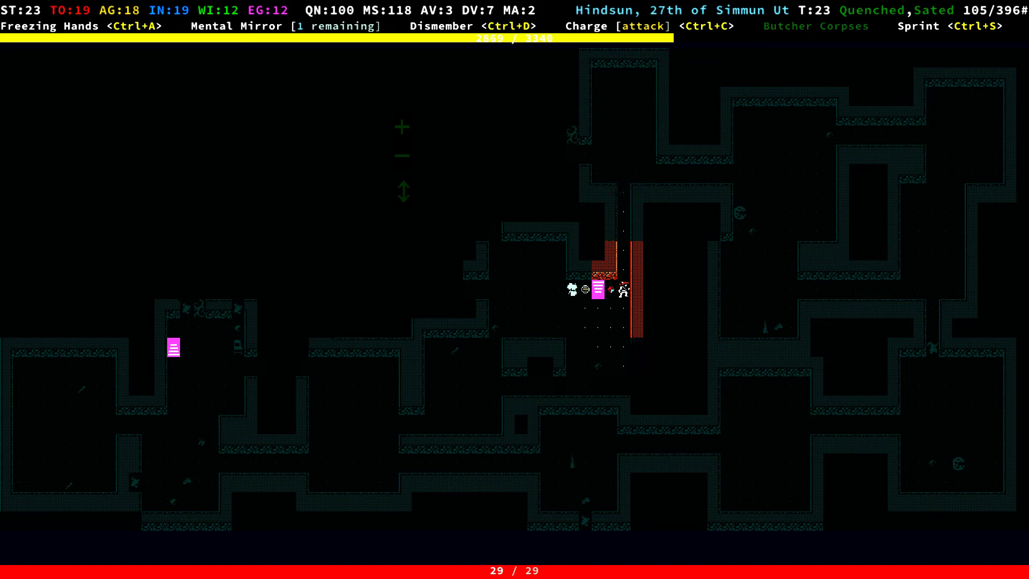
Walk down the corridor and west and northwest through the rooms
{"action": "key", "text": "KP_1"}
{"action": "key", "text": "KP_4"}
{"action": "key", "text": "KP_4"}
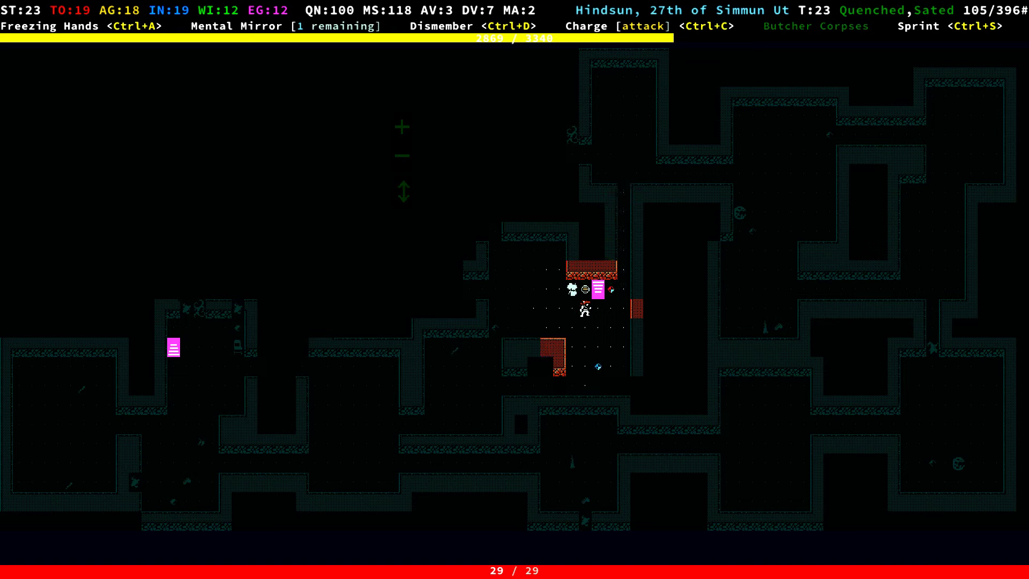
{"action": "key", "text": "KP_4"}
{"action": "key", "text": "KP_4"}
{"action": "key", "text": "KP_4"}
{"action": "key", "text": "KP_7"}
{"action": "key", "text": "KP_7"}
{"action": "key", "text": "KP_7"}
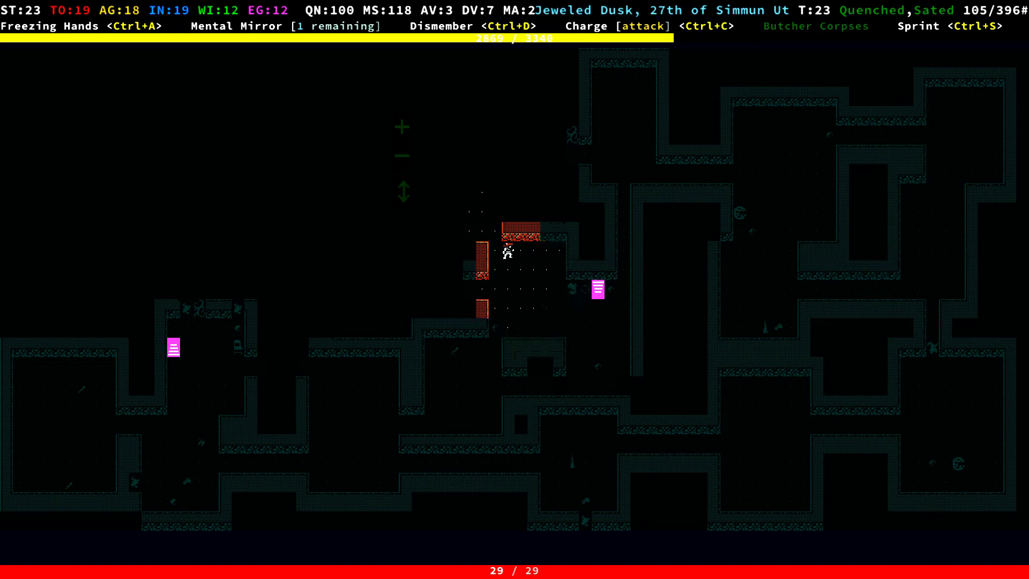
{"action": "key", "text": "KP_7"}
{"action": "key", "text": "KP_4"}
{"action": "key", "text": "KP_7"}
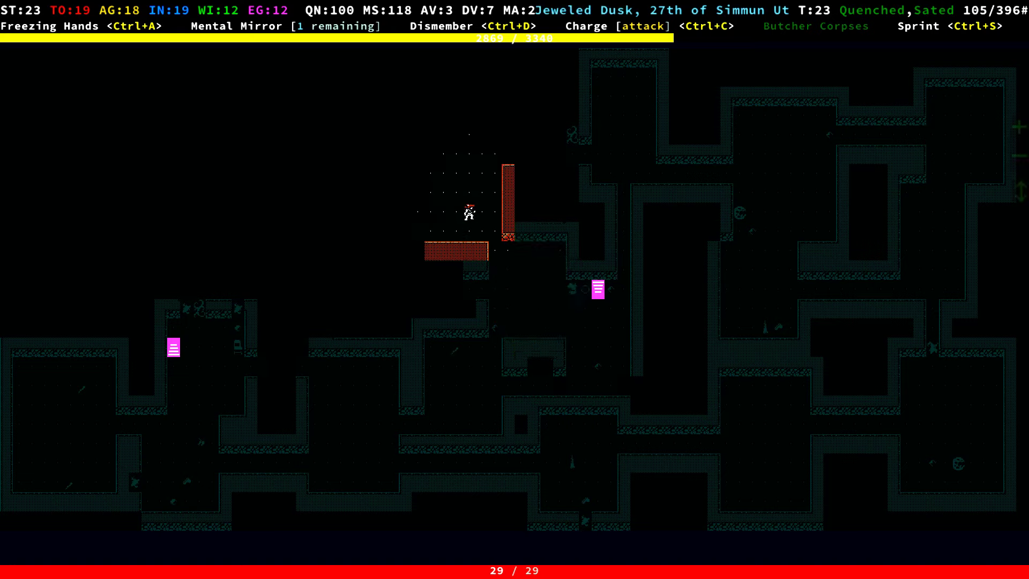
{"action": "key", "text": "KP_7"}
{"action": "key", "text": "KP_4"}
{"action": "key", "text": "KP_1"}
{"action": "key", "text": "KP_4"}
Head southwest, then north and west toward the second qudzu
{"action": "key", "text": "KP_1"}
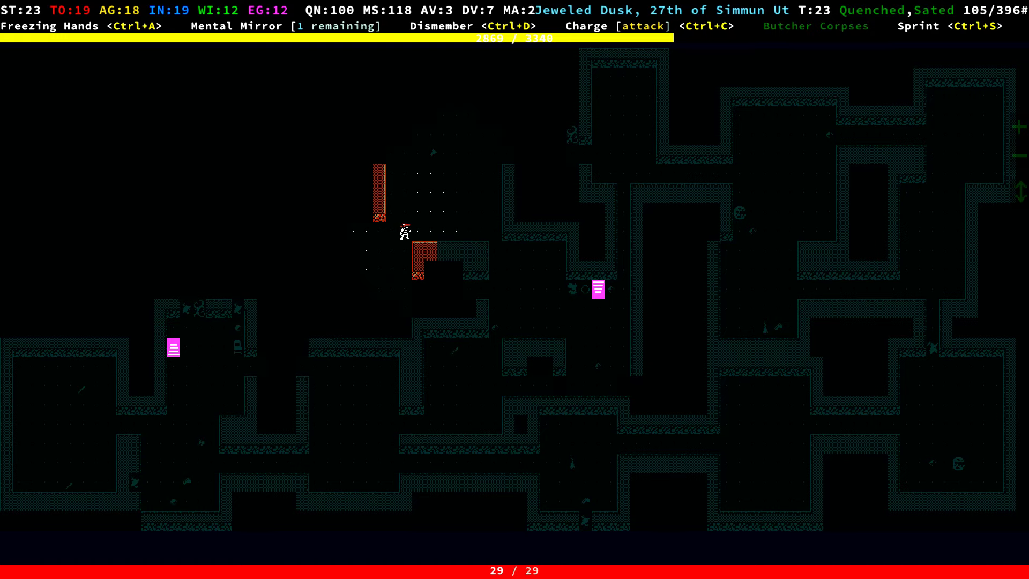
{"action": "key", "text": "KP_1"}
{"action": "key", "text": "KP_1"}
{"action": "key", "text": "KP_1"}
{"action": "key", "text": "KP_8"}
{"action": "key", "text": "KP_8"}
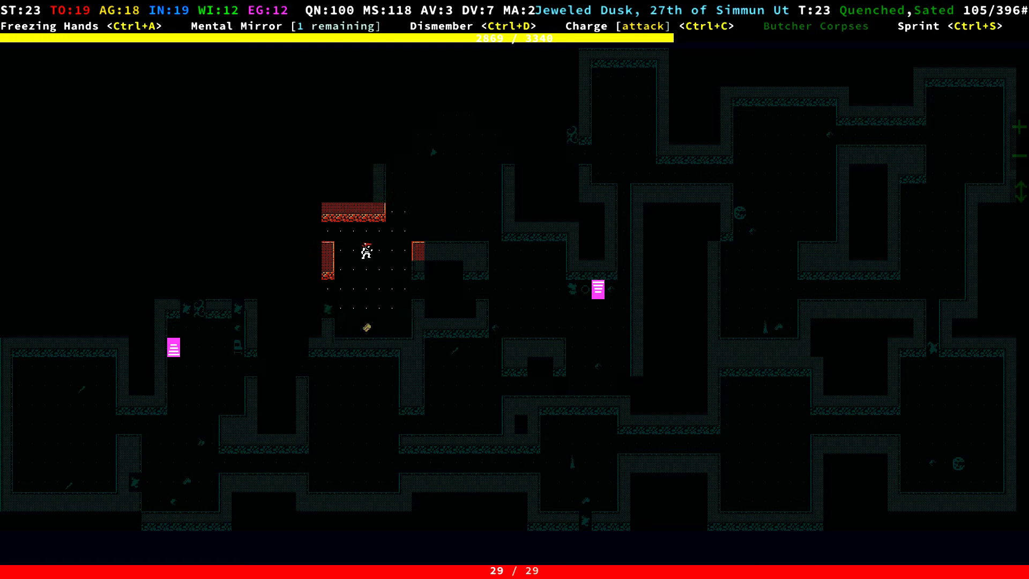
{"action": "key", "text": "KP_7"}
{"action": "key", "text": "KP_4"}
{"action": "key", "text": "KP_4"}
{"action": "key", "text": "KP_4"}
{"action": "key", "text": "KP_4"}
{"action": "key", "text": "KP_4"}
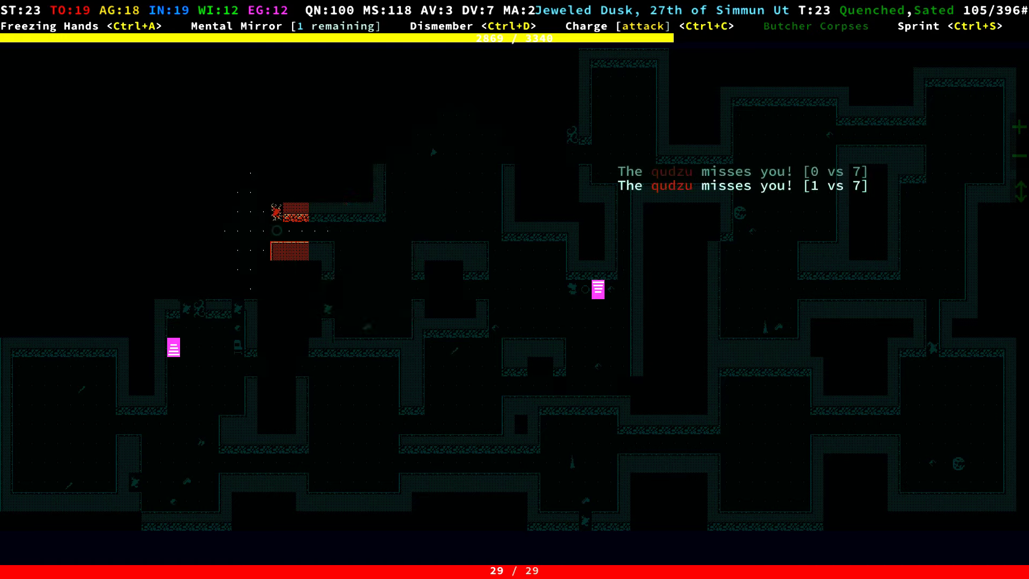
Kill the second qudzu for 5 XP, check the torch, and continue west
{"action": "key", "text": "KP_4"}
{"action": "key", "text": "KP_8"}
{"action": "key", "text": "KP_8"}
{"action": "key", "text": "KP_8"}
{"action": "key", "text": "KP_4"}
{"action": "key", "text": "KP_4"}
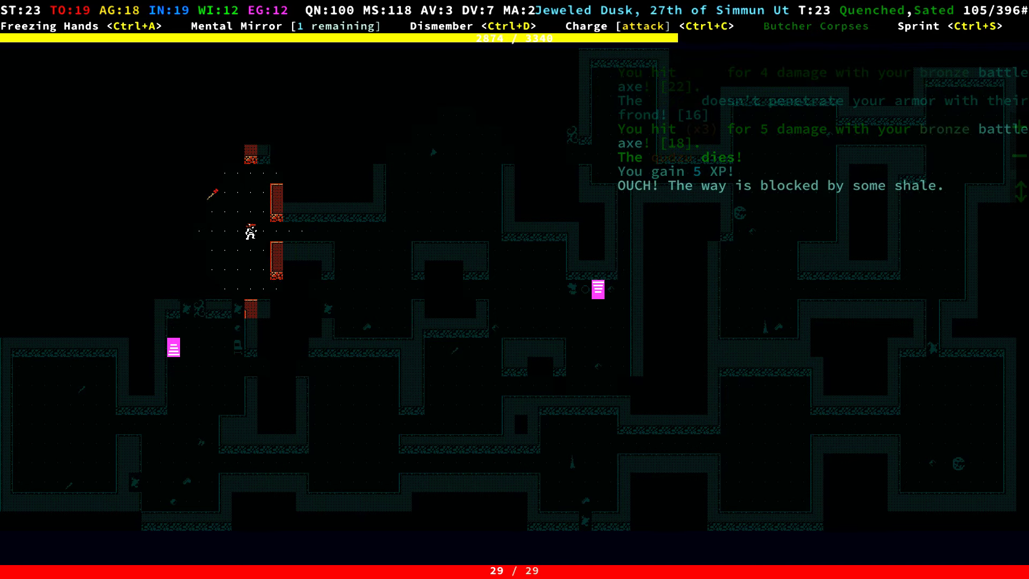
{"action": "key", "text": "KP_4"}
{"action": "key", "text": "KP_4"}
{"action": "key", "text": "KP_4"}
{"action": "key", "text": "KP_1"}
{"action": "key", "text": "KP_8"}
{"action": "key", "text": "KP_8"}
{"action": "key", "text": "KP_9"}
{"action": "key", "text": "KP_1"}
{"action": "key", "text": "KP_1"}
{"action": "key", "text": "KP_1"}
{"action": "key", "text": "KP_4"}
{"action": "key", "text": "KP_4"}
{"action": "key", "text": "KP_4"}
{"action": "key", "text": "KP_4"}
{"action": "key", "text": "KP_4"}
{"action": "key", "text": "KP_4"}
{"action": "key", "text": "KP_4"}
{"action": "key", "text": "KP_4"}
{"action": "key", "text": "KP_4"}
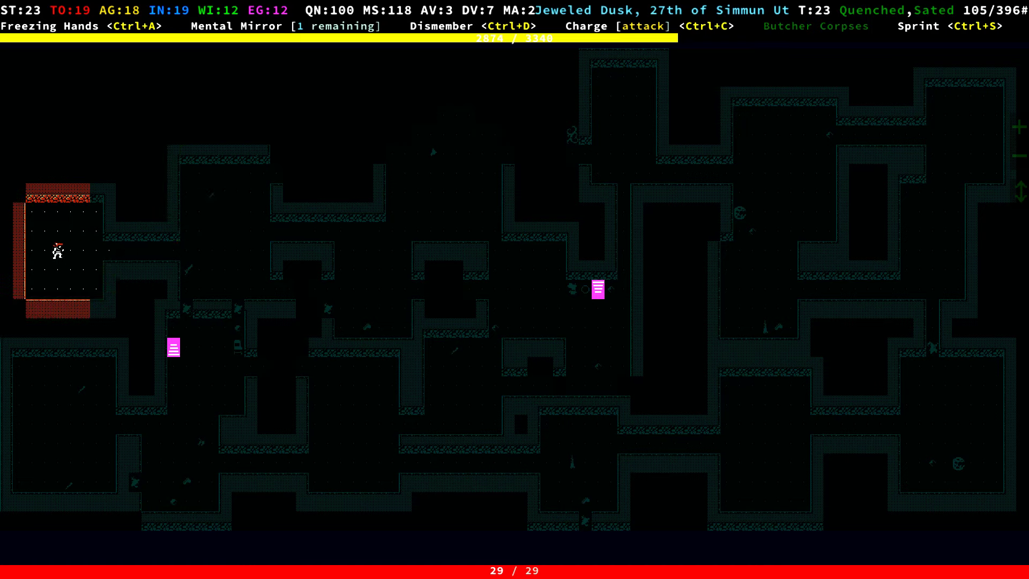
{"action": "key", "text": "KP_4"}
Walk out of the lit room, northeast and east into the electrofuge's room
{"action": "key", "text": "KP_6"}
{"action": "key", "text": "KP_6"}
{"action": "key", "text": "KP_6"}
{"action": "key", "text": "KP_6"}
{"action": "key", "text": "KP_6"}
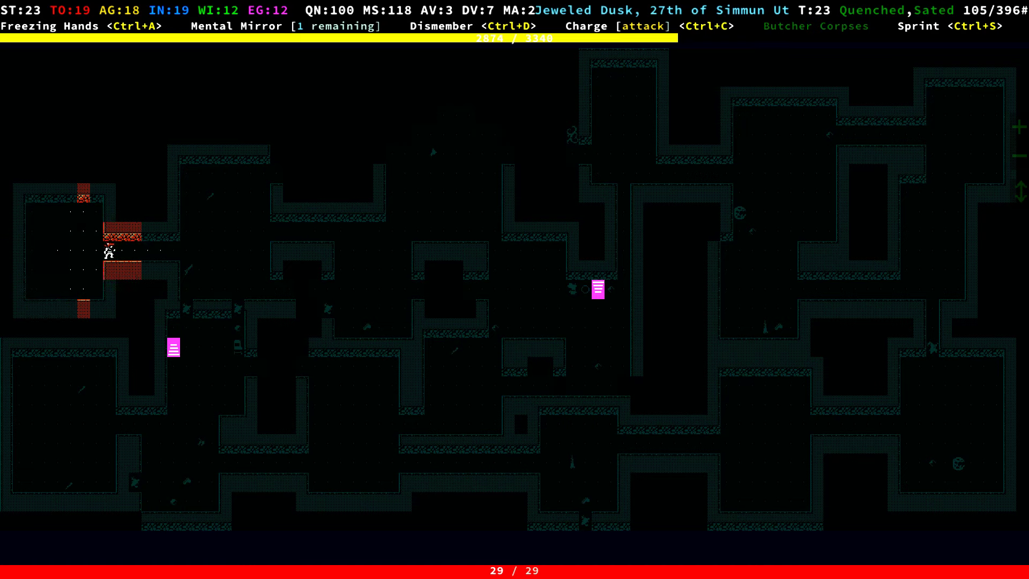
{"action": "key", "text": "KP_6"}
{"action": "key", "text": "KP_6"}
{"action": "key", "text": "KP_6"}
{"action": "key", "text": "KP_6"}
{"action": "key", "text": "KP_6"}
{"action": "key", "text": "KP_6"}
{"action": "key", "text": "KP_6"}
{"action": "key", "text": "KP_6"}
{"action": "key", "text": "KP_6"}
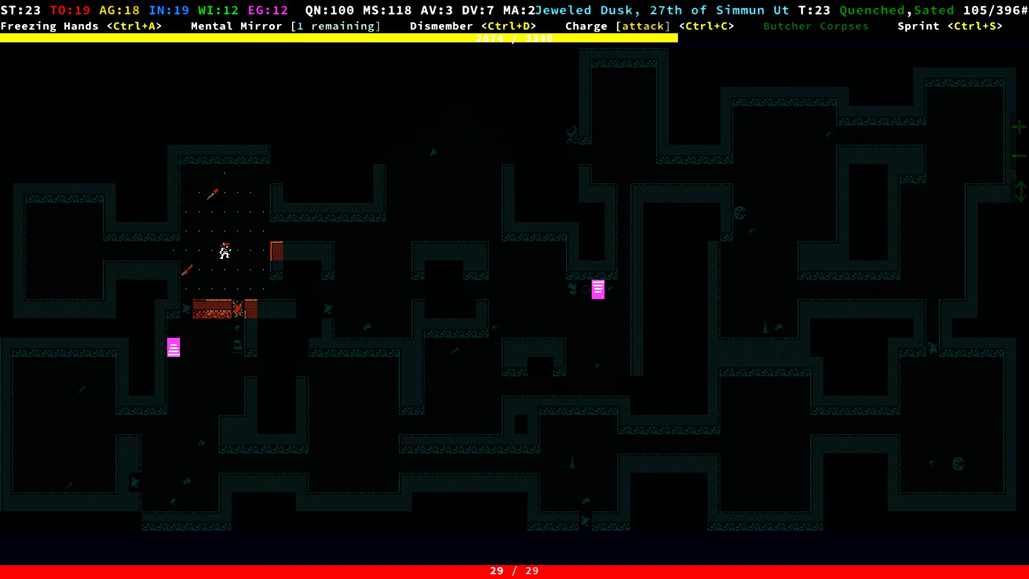
{"action": "key", "text": "KP_9"}
{"action": "key", "text": "KP_9"}
{"action": "key", "text": "KP_9"}
{"action": "key", "text": "KP_9"}
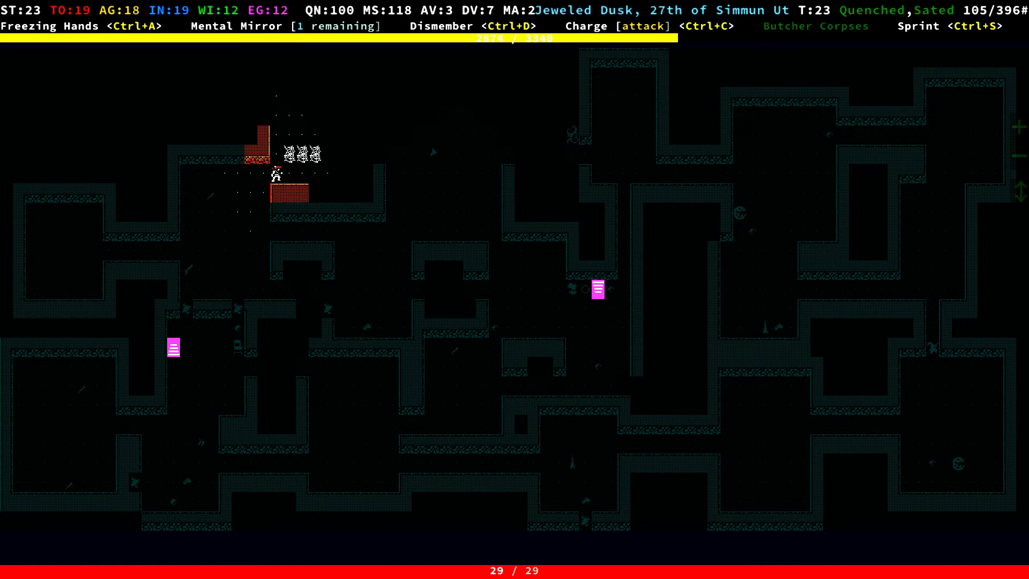
{"action": "key", "text": "KP_8"}
{"action": "key", "text": "KP_8"}
{"action": "key", "text": "KP_8"}
{"action": "key", "text": "KP_6"}
{"action": "key", "text": "KP_6"}
{"action": "key", "text": "KP_6"}
{"action": "key", "text": "KP_6"}
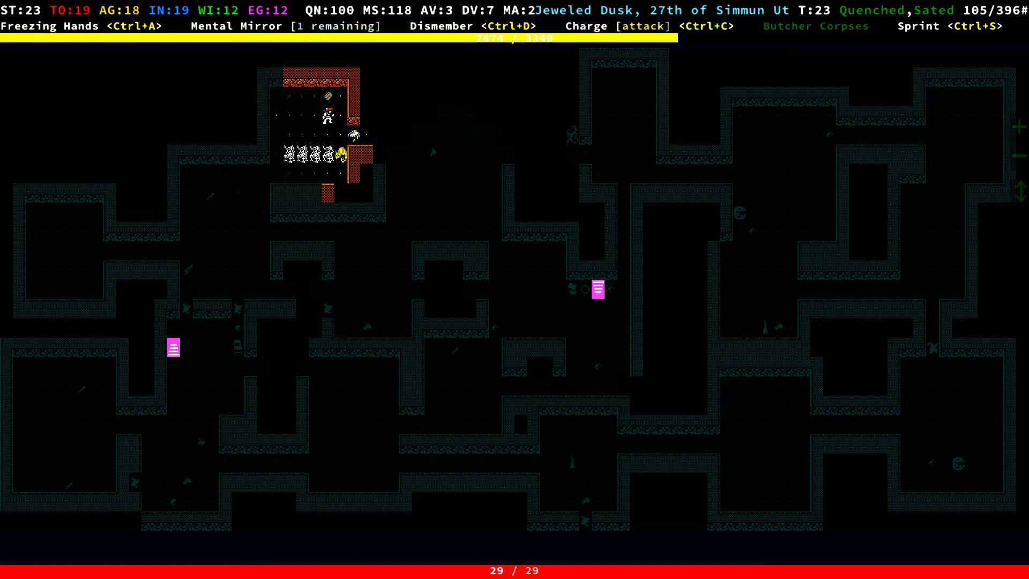
{"action": "key", "text": "KP_8"}
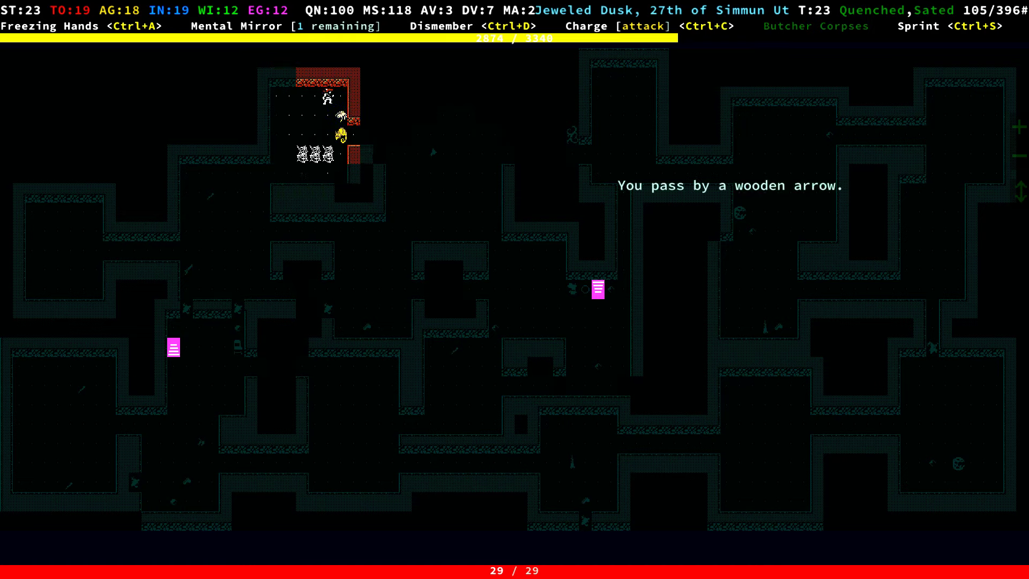
Chill the electrofuge and horned chameleon with Freezing Hands, hit the electrofuge, step west
{"action": "key", "text": "a"}
{"action": "key", "text": "c"}
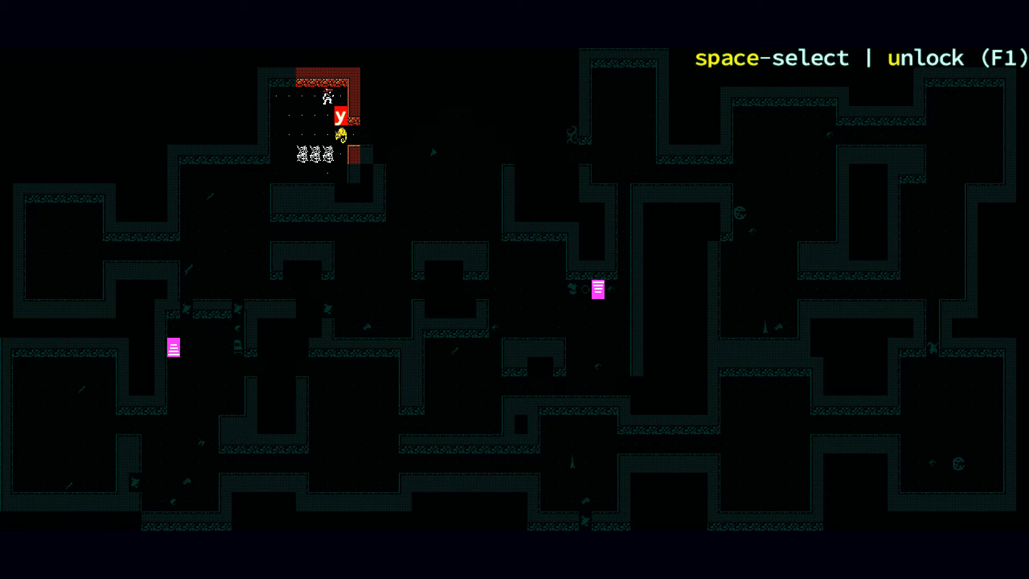
{"action": "key", "text": "space"}
{"action": "key", "text": "KP_3"}
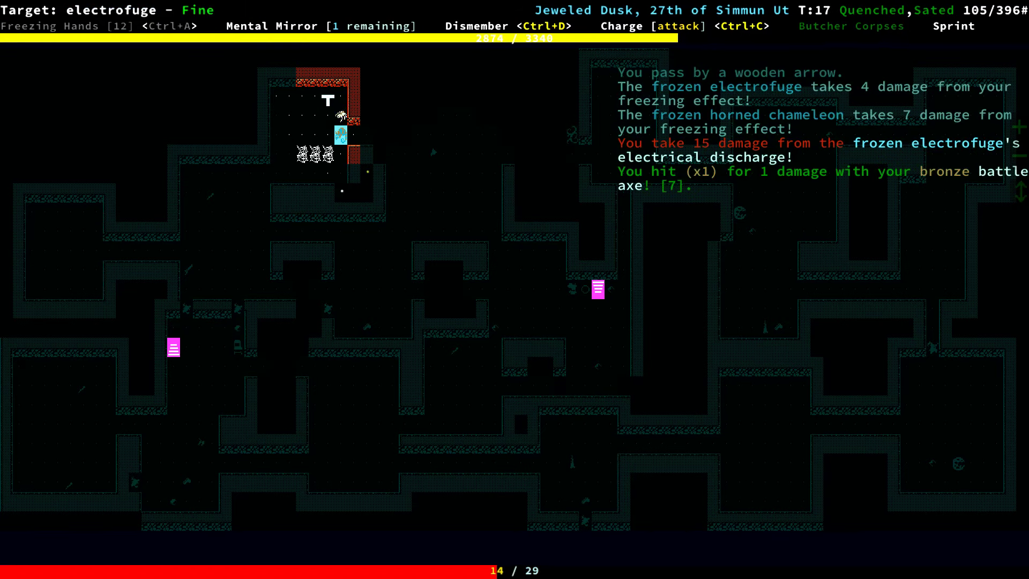
{"action": "key", "text": "KP_4"}
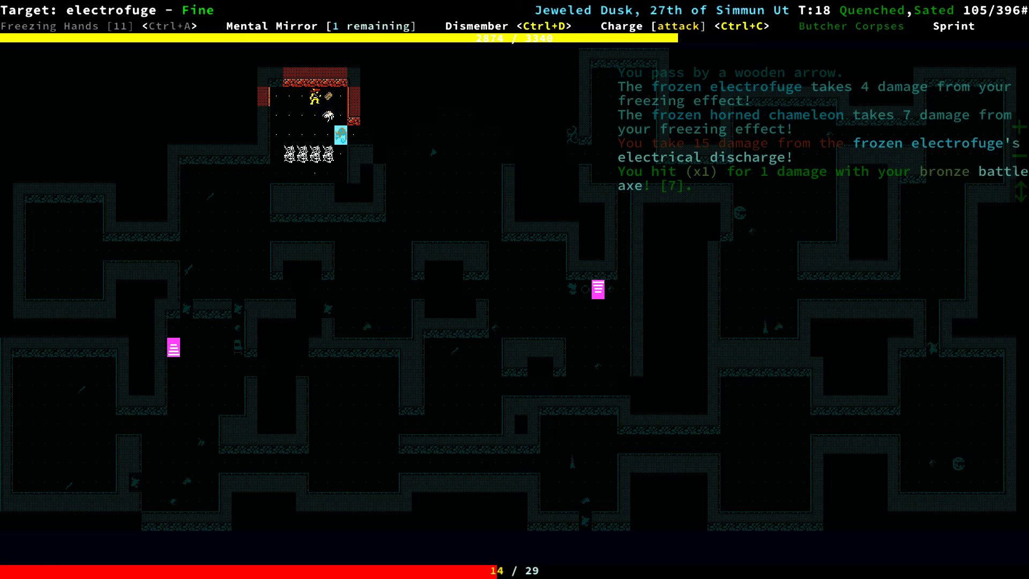
Sprint southwest away from the enemies, then east along the passage
{"action": "key", "text": "ctrl+s"}
{"action": "key", "text": "KP_1"}
{"action": "key", "text": "KP_1"}
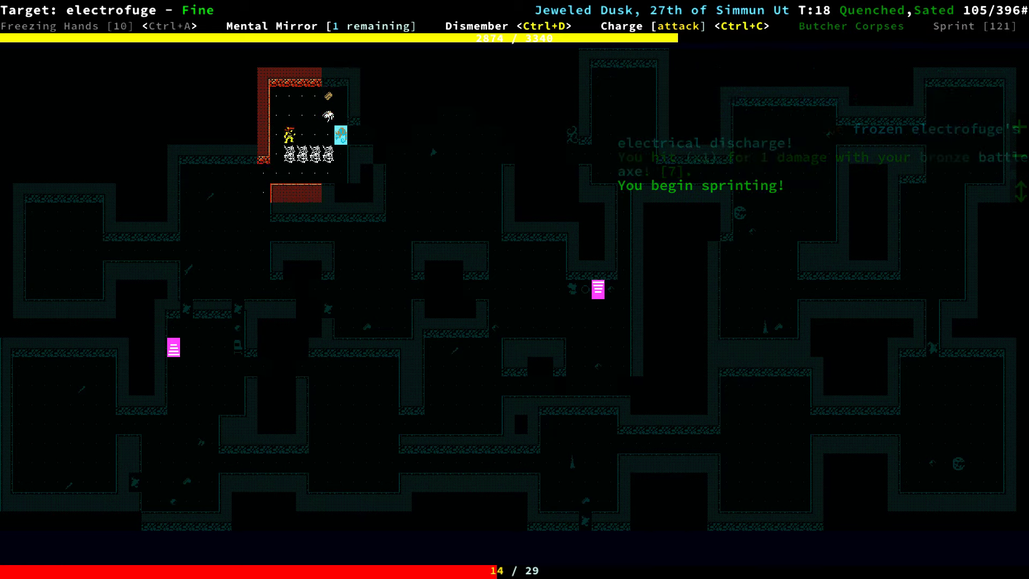
{"action": "key", "text": "KP_1"}
{"action": "key", "text": "KP_1"}
{"action": "key", "text": "KP_2"}
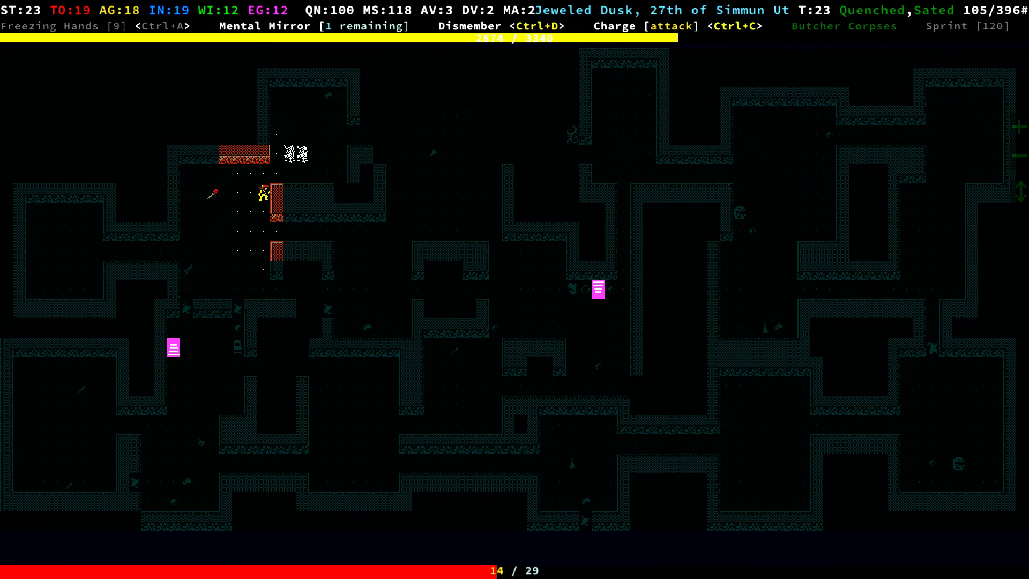
{"action": "key", "text": "KP_2"}
{"action": "key", "text": "KP_3"}
{"action": "key", "text": "KP_6"}
{"action": "key", "text": "KP_6"}
{"action": "key", "text": "KP_6"}
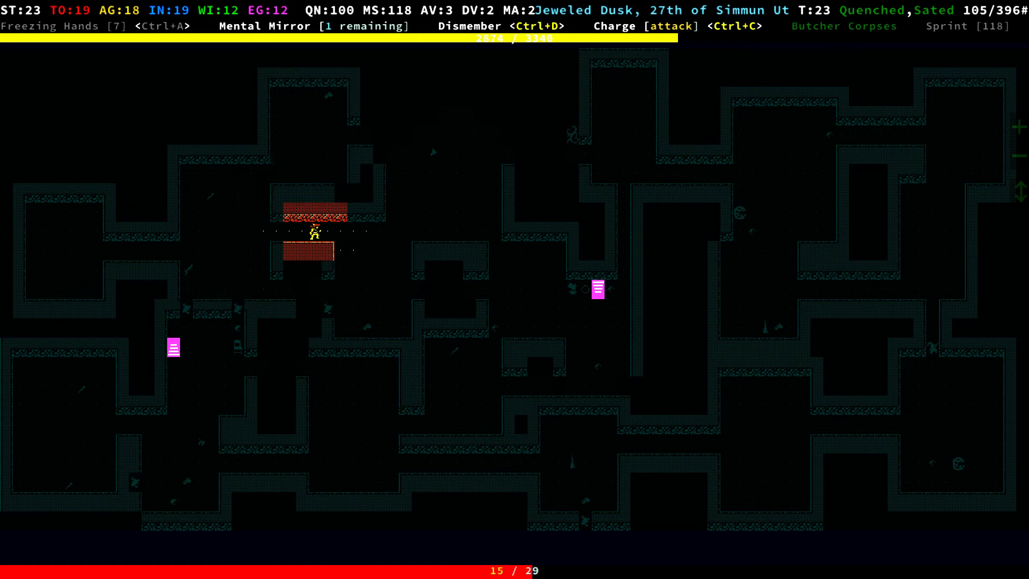
{"action": "key", "text": "KP_6"}
{"action": "key", "text": "KP_6"}
{"action": "key", "text": "KP_3"}
{"action": "key", "text": "KP_3"}
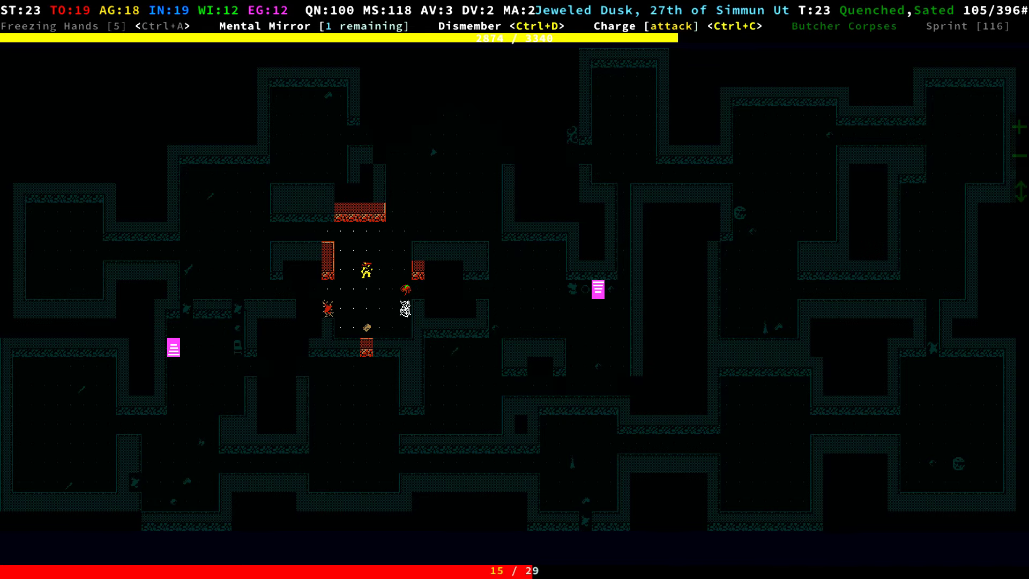
Run northeast and east along the corridor, then south into a new room
{"action": "key", "text": "KP_9"}
{"action": "key", "text": "KP_9"}
{"action": "key", "text": "KP_9"}
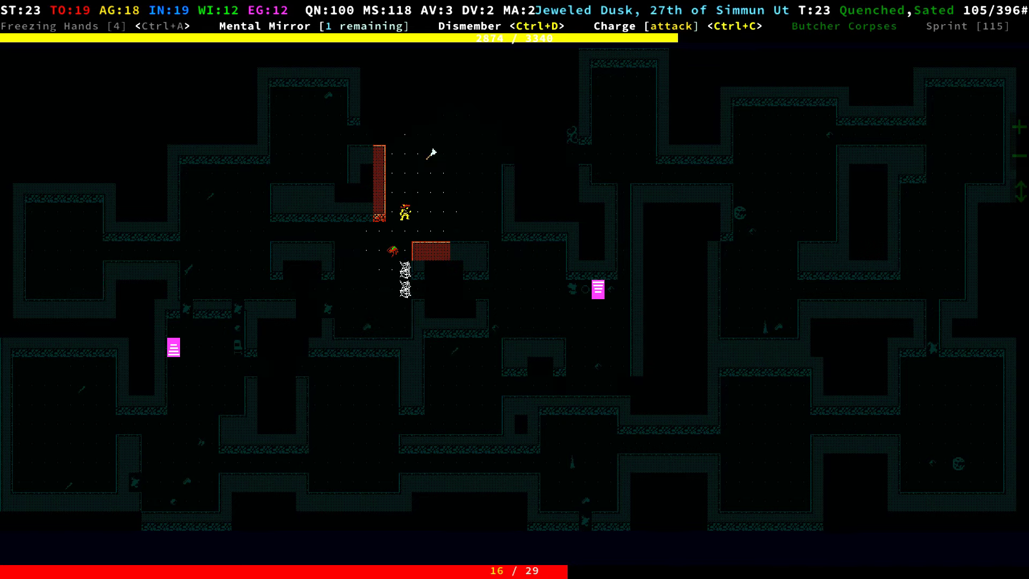
{"action": "key", "text": "KP_6"}
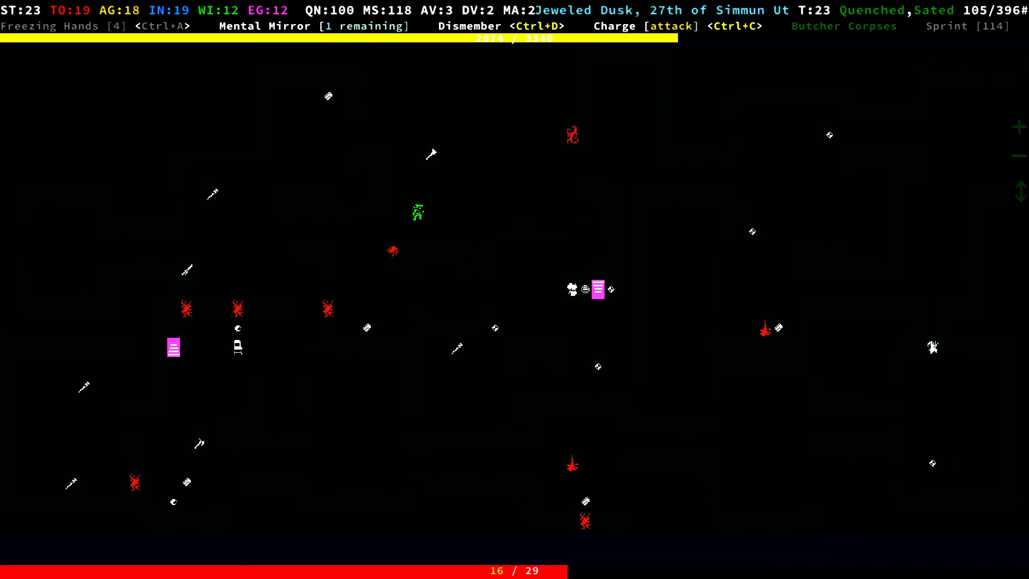
{"action": "key", "text": "KP_3"}
{"action": "key", "text": "KP_6"}
{"action": "key", "text": "KP_6"}
{"action": "key", "text": "KP_6"}
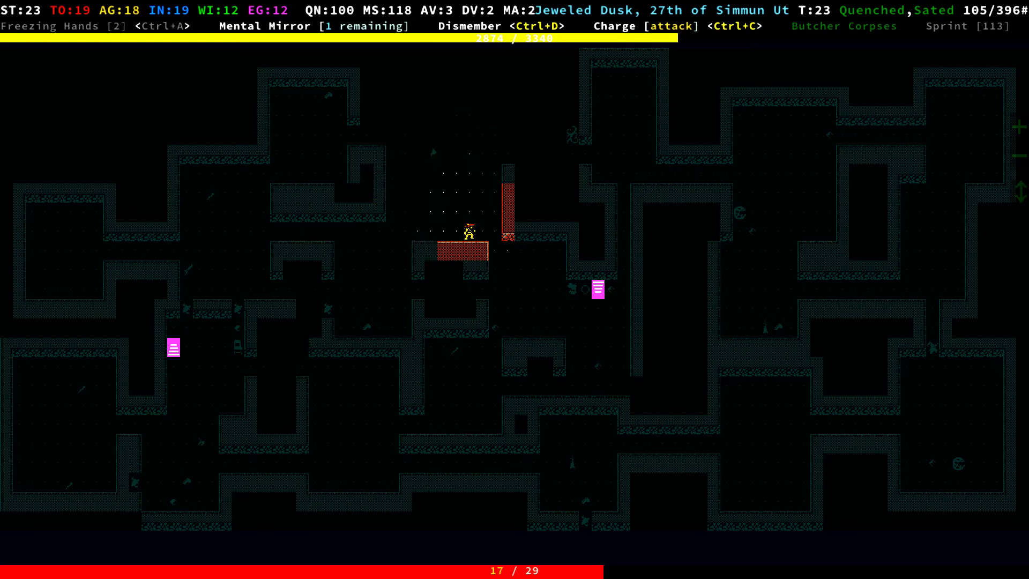
{"action": "key", "text": "KP_3"}
{"action": "key", "text": "KP_6"}
{"action": "key", "text": "KP_3"}
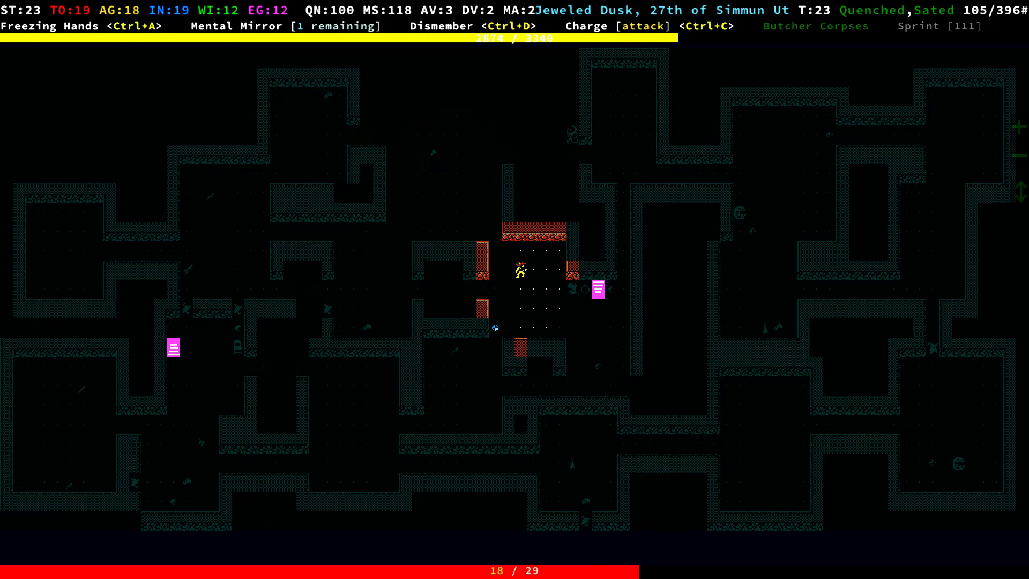
{"action": "key", "text": "KP_3"}
Reposition in the room and move northwest into the revealed northern area
{"action": "key", "text": "KP_7"}
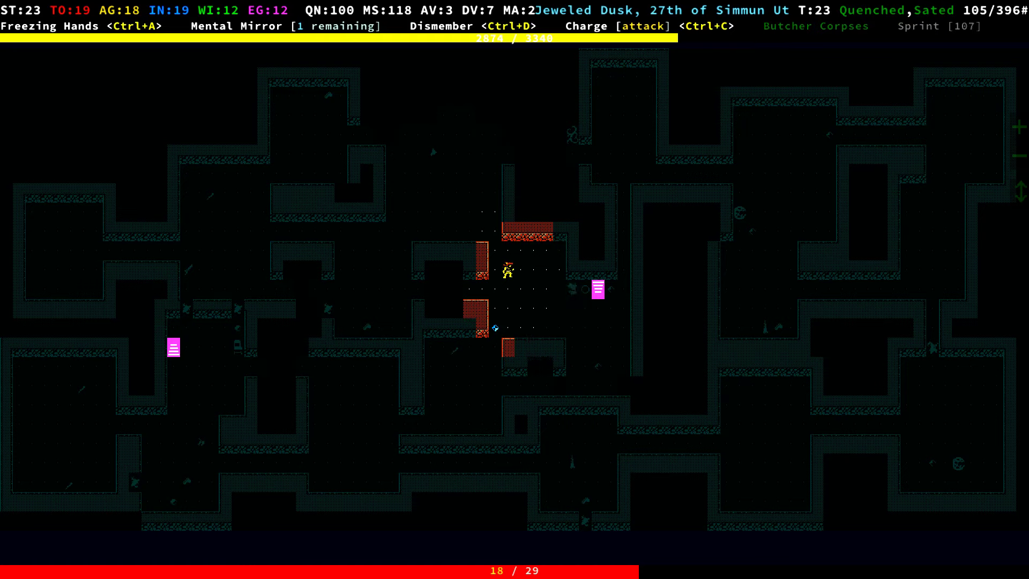
{"action": "key", "text": "KP_7"}
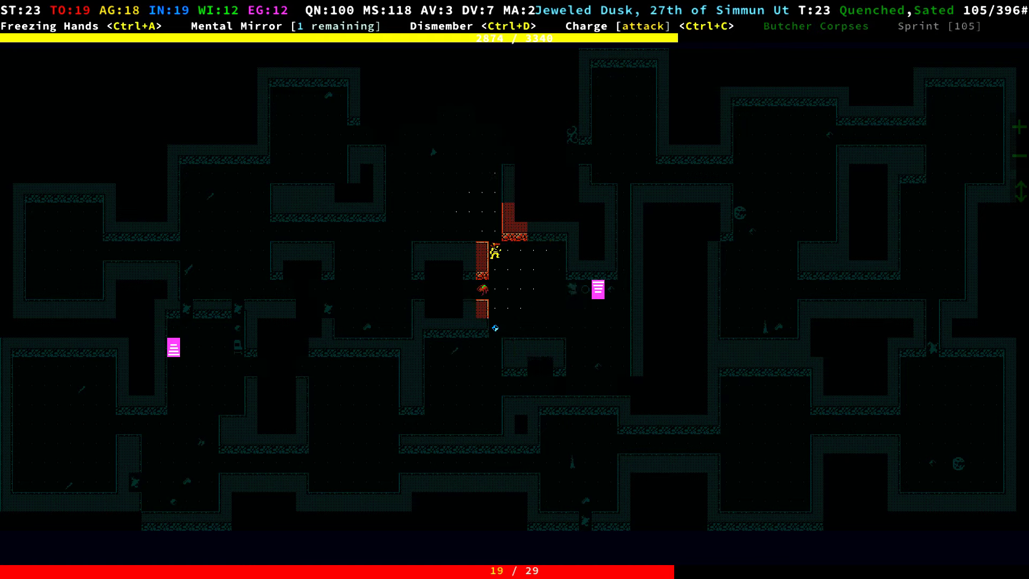
{"action": "key", "text": "KP_6"}
{"action": "key", "text": "KP_6"}
{"action": "key", "text": "KP_4"}
{"action": "key", "text": "KP_4"}
{"action": "key", "text": "KP_7"}
{"action": "key", "text": "KP_7"}
{"action": "key", "text": "KP_8"}
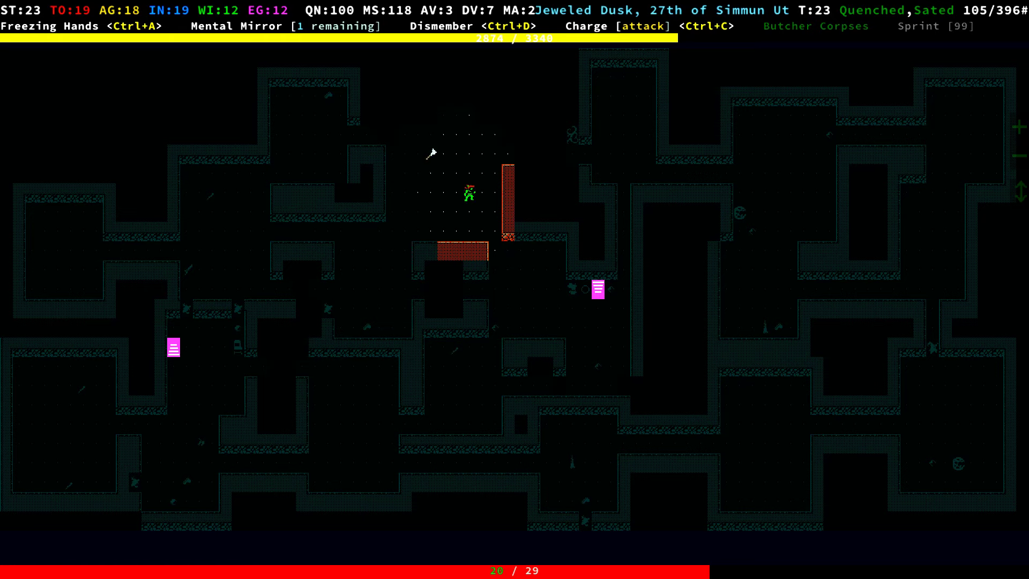
{"action": "key", "text": "KP_7"}
{"action": "key", "text": "KP_7"}
{"action": "key", "text": "KP_7"}
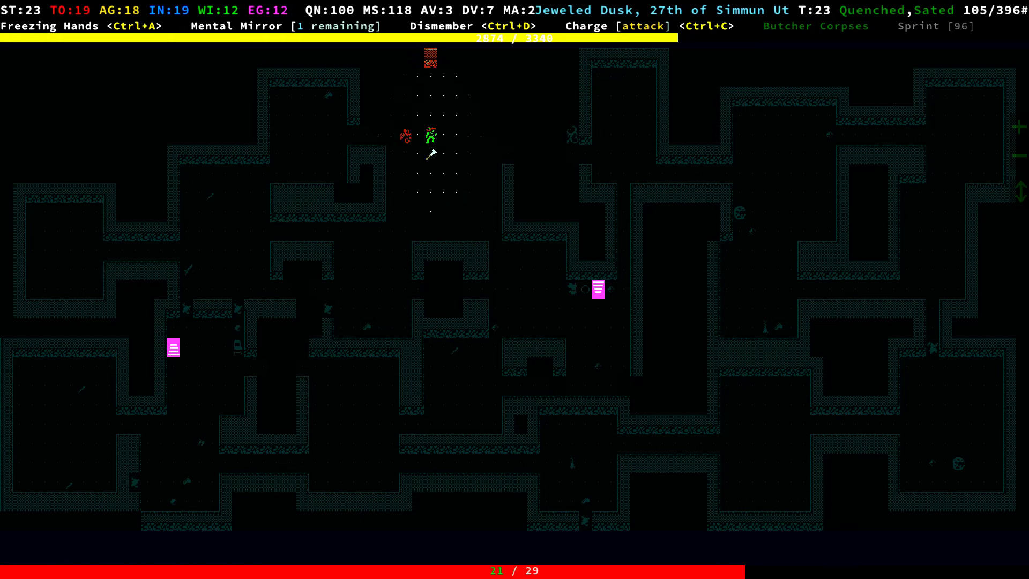
Kill the adjacent horned chameleon with Freezing Hands, then step west
{"action": "key", "text": "l"}
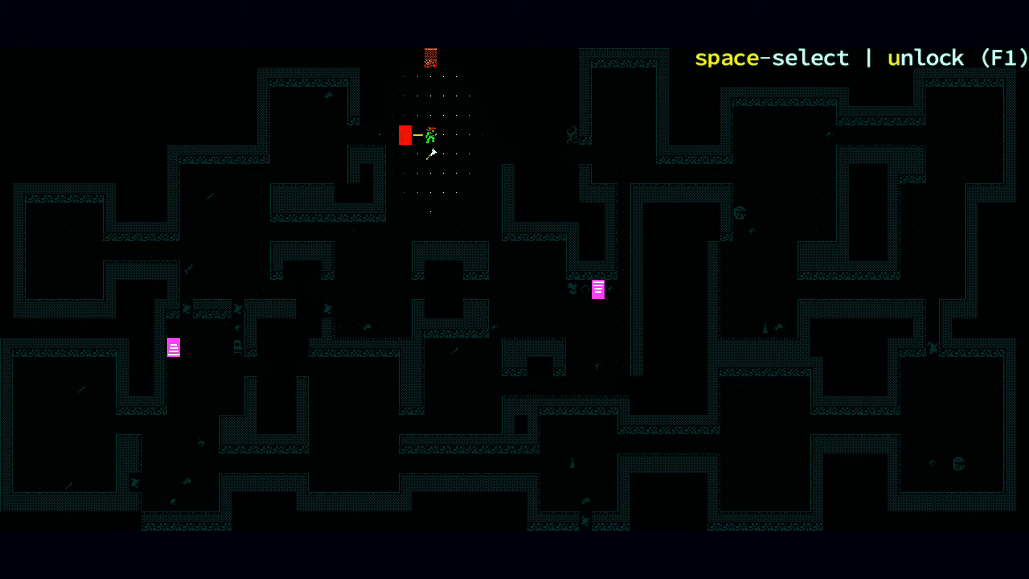
{"action": "key", "text": "space"}
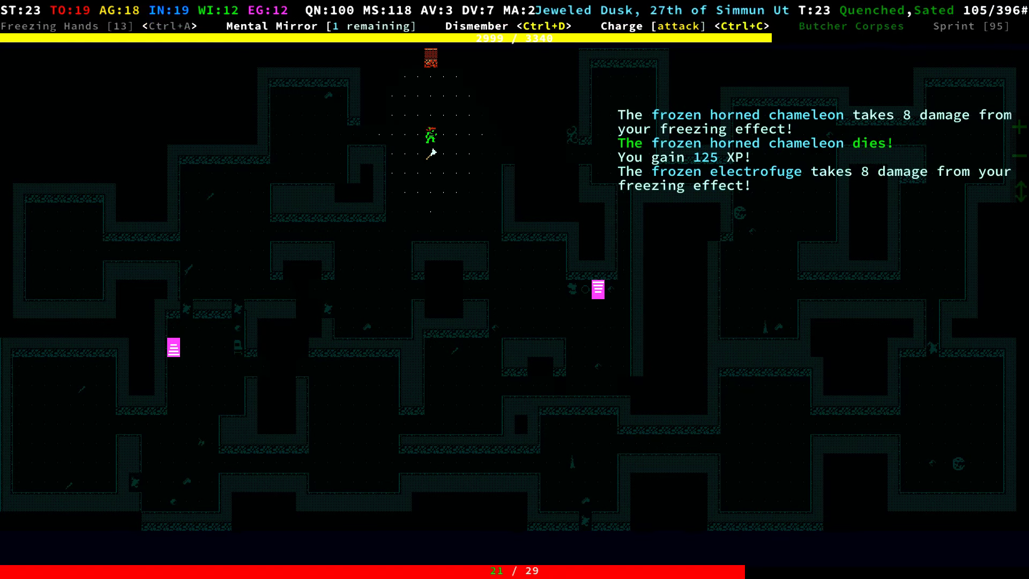
{"action": "key", "text": "Left"}
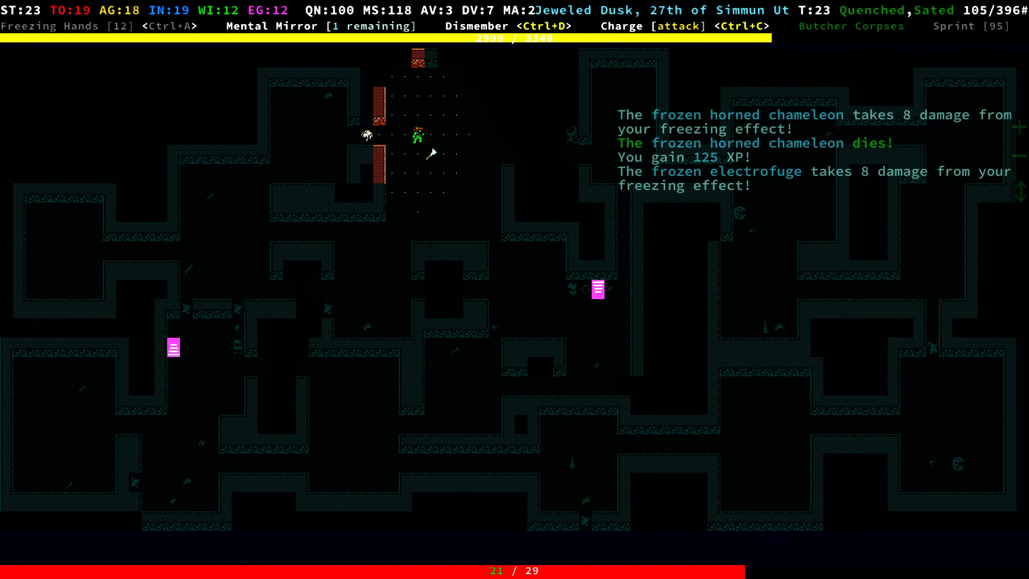
Examine the electrofuge, move southeast and east, wait a turn, and view abilities
{"action": "key", "text": "l"}
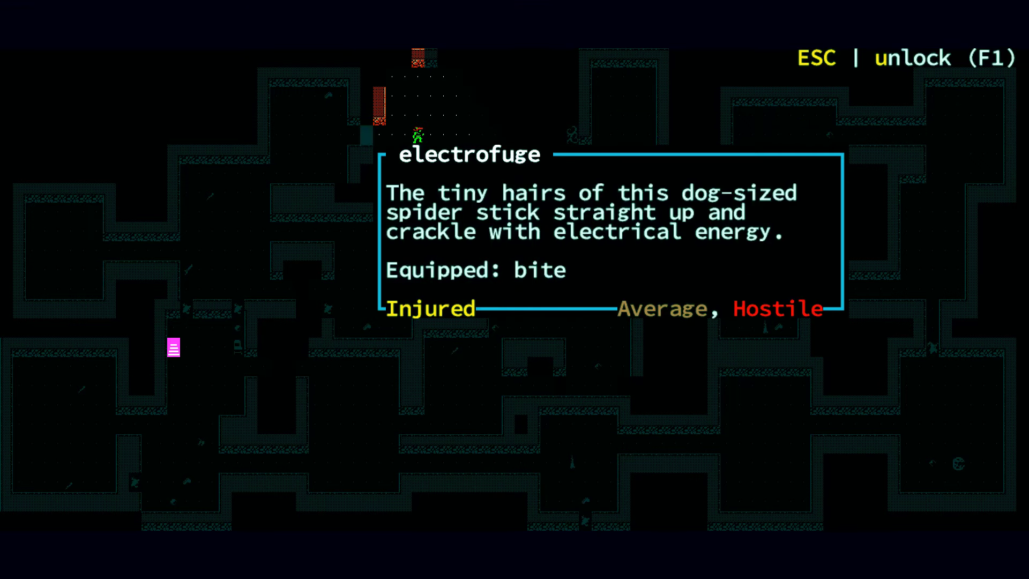
{"action": "key", "text": "Escape"}
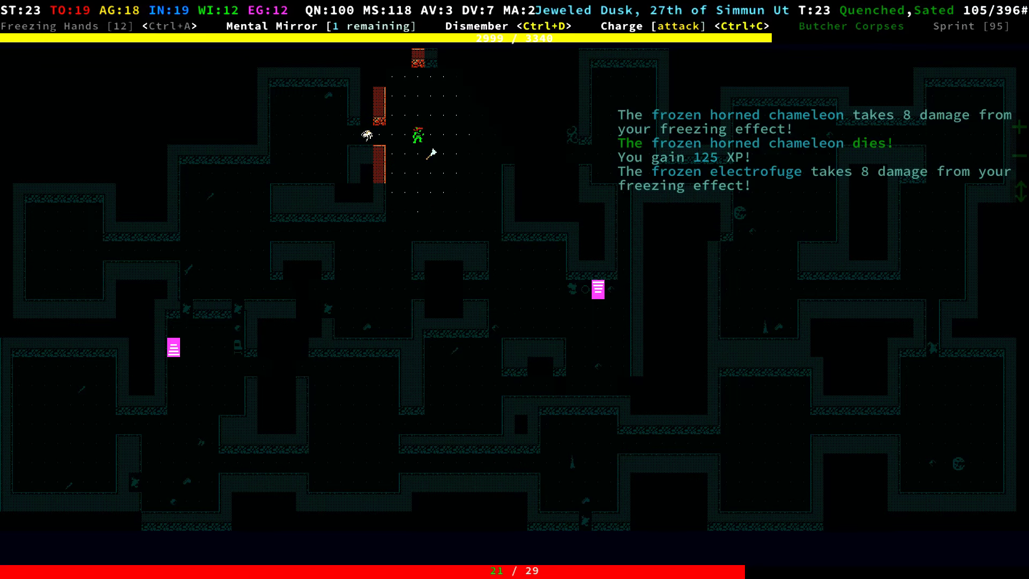
{"action": "key", "text": "KP_3"}
{"action": "key", "text": "KP_3"}
{"action": "key", "text": "KP_3"}
{"action": "key", "text": "KP_3"}
{"action": "key", "text": "KP_6"}
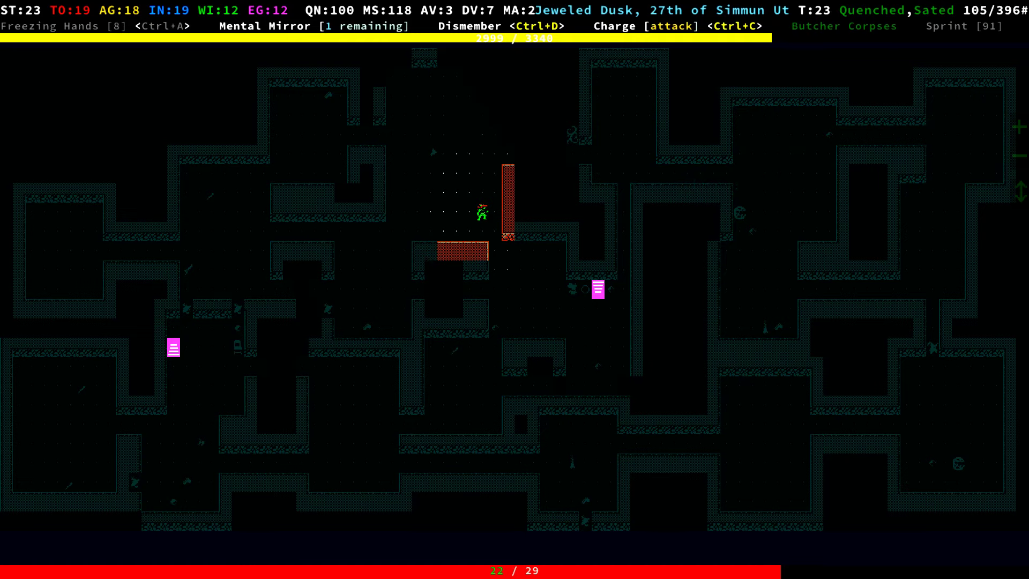
{"action": "key", "text": "KP_5"}
{"action": "key", "text": "a"}
{"action": "key", "text": "a"}
Kill the electrofuge with a Freezing Hands blast
{"action": "key", "text": "space"}
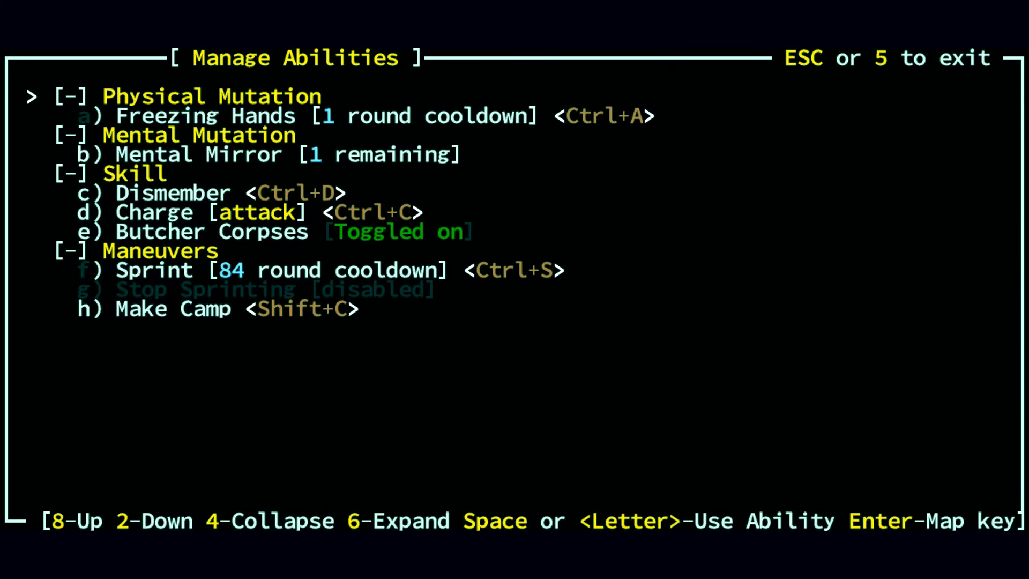
{"action": "key", "text": "Escape"}
{"action": "key", "text": "ctrl+a"}
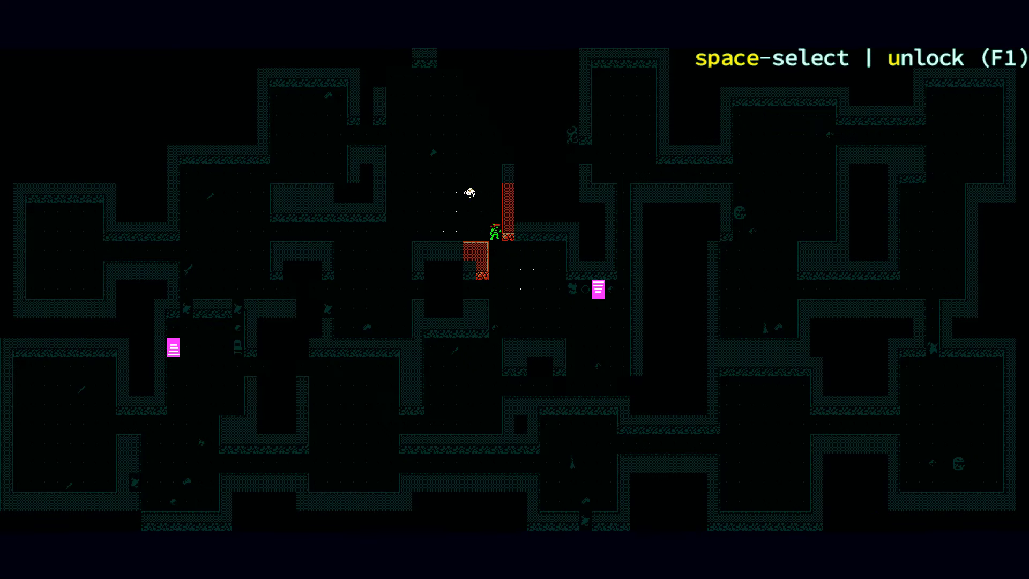
{"action": "key", "text": "space"}
{"action": "key", "text": "KP_7"}
{"action": "key", "text": "KP_7"}
Auto-explore the cave and walk west around the shale wall
{"action": "key", "text": "x"}
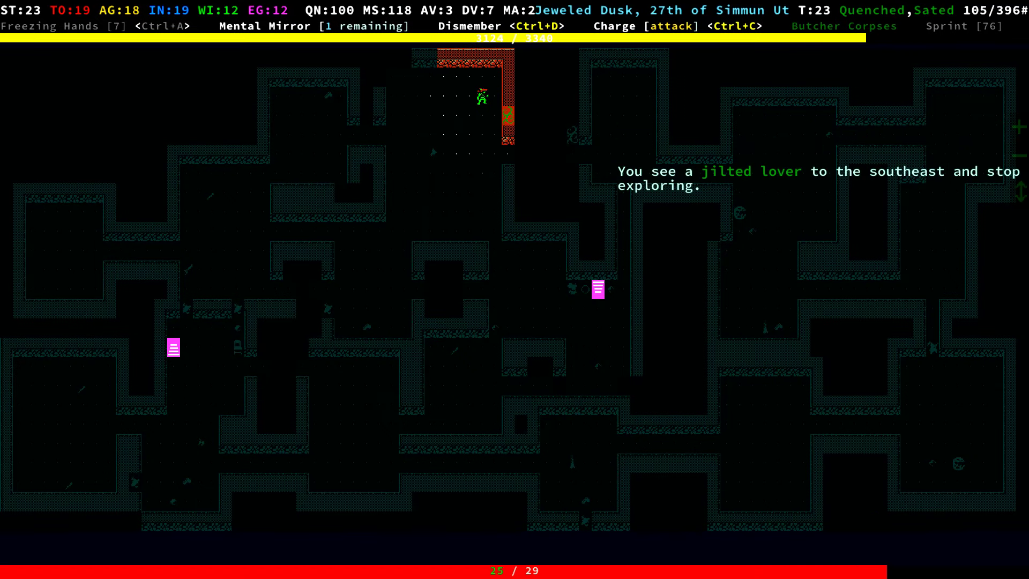
{"action": "key", "text": "x"}
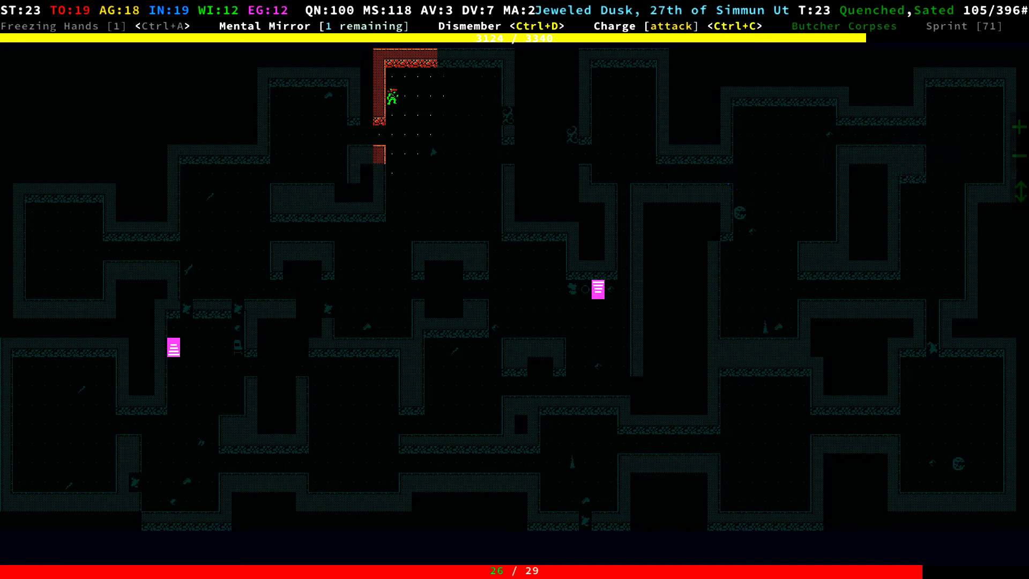
{"action": "key", "text": "KP_4"}
{"action": "key", "text": "KP_7"}
{"action": "key", "text": "KP_4"}
{"action": "key", "text": "KP_4"}
{"action": "key", "text": "KP_1"}
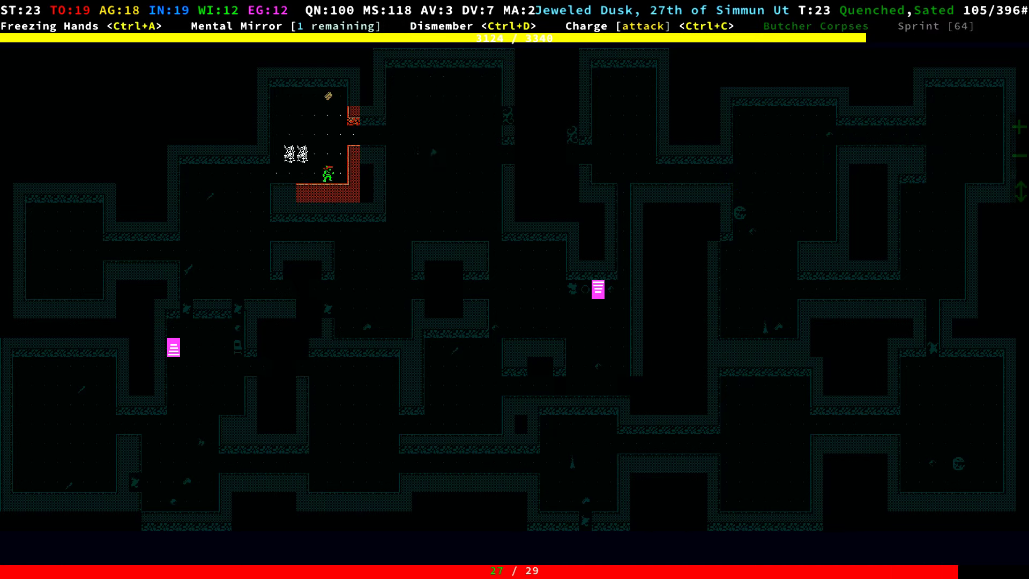
{"action": "key", "text": "x"}
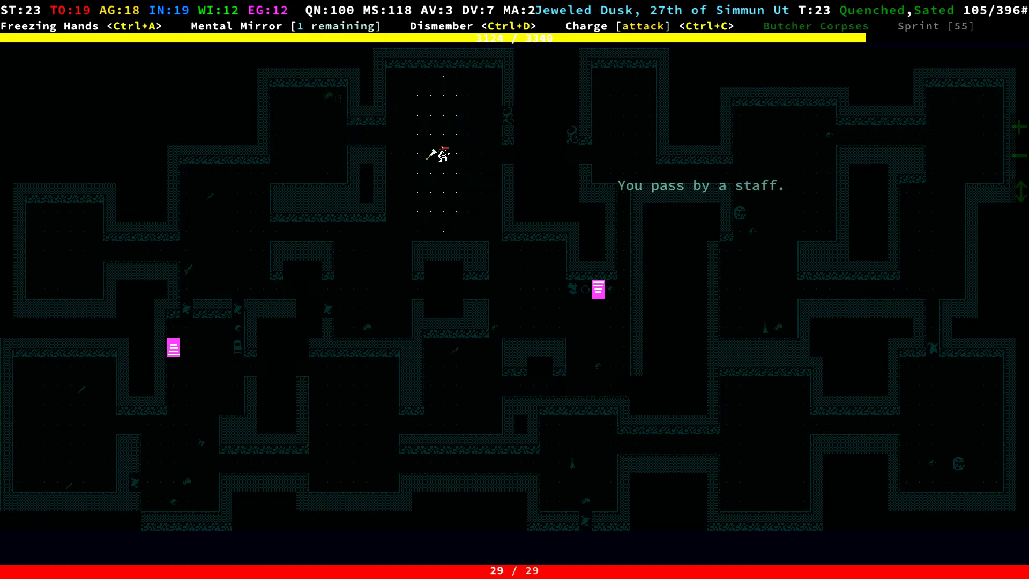
{"action": "key", "text": "x"}
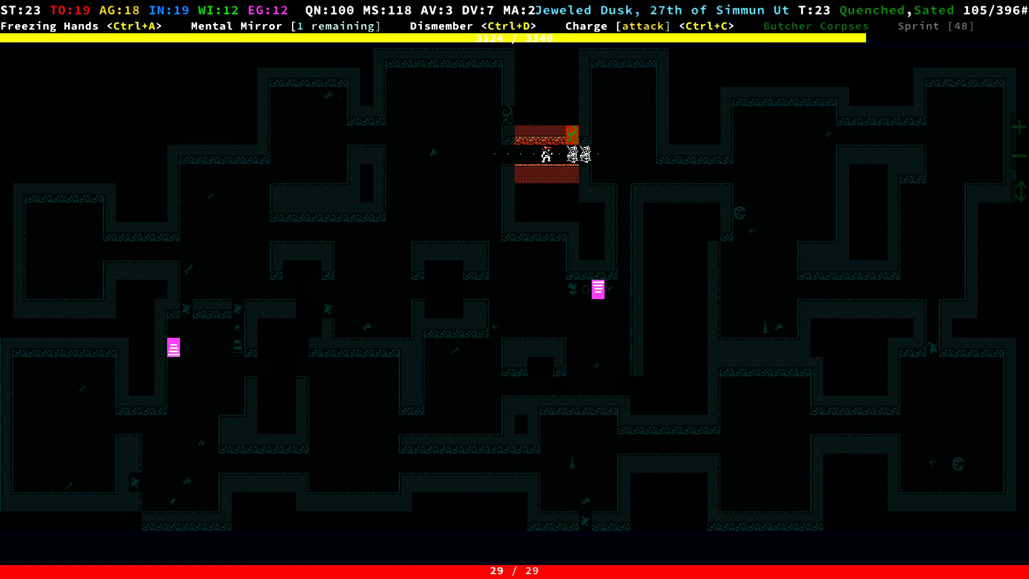
Axe the jilted lover for 5 XP and push east through the webs
{"action": "key", "text": "KP_6"}
{"action": "key", "text": "KP_9"}
{"action": "key", "text": "KP_9"}
{"action": "key", "text": "KP_6"}
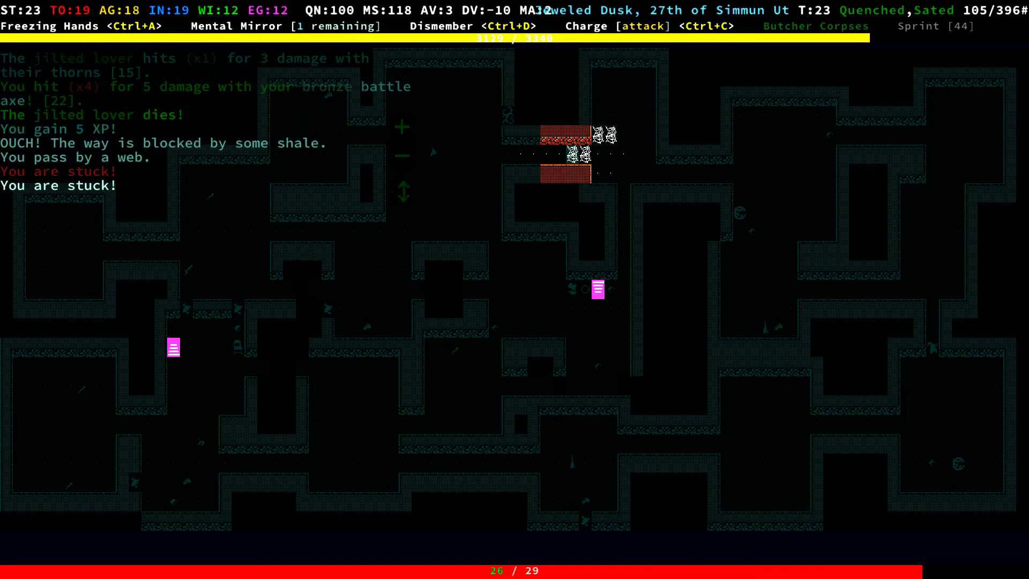
{"action": "key", "text": "KP_6"}
{"action": "key", "text": "KP_6"}
{"action": "key", "text": "KP_6"}
{"action": "key", "text": "KP_6"}
{"action": "key", "text": "KP_3"}
{"action": "key", "text": "KP_6"}
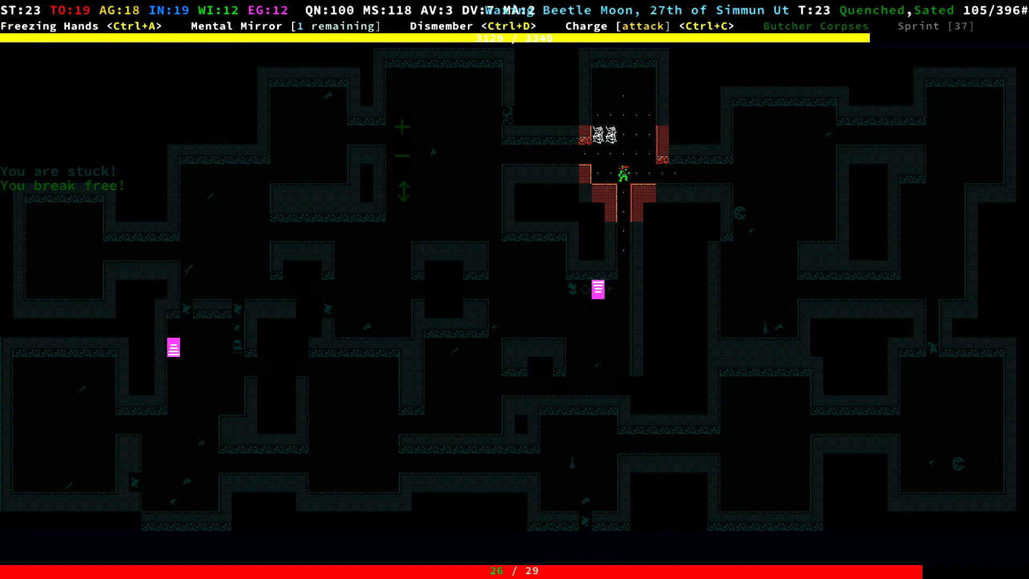
Walk to the nearest stairway down and descend to Rustwell level 2
{"action": "key", "text": "greater"}
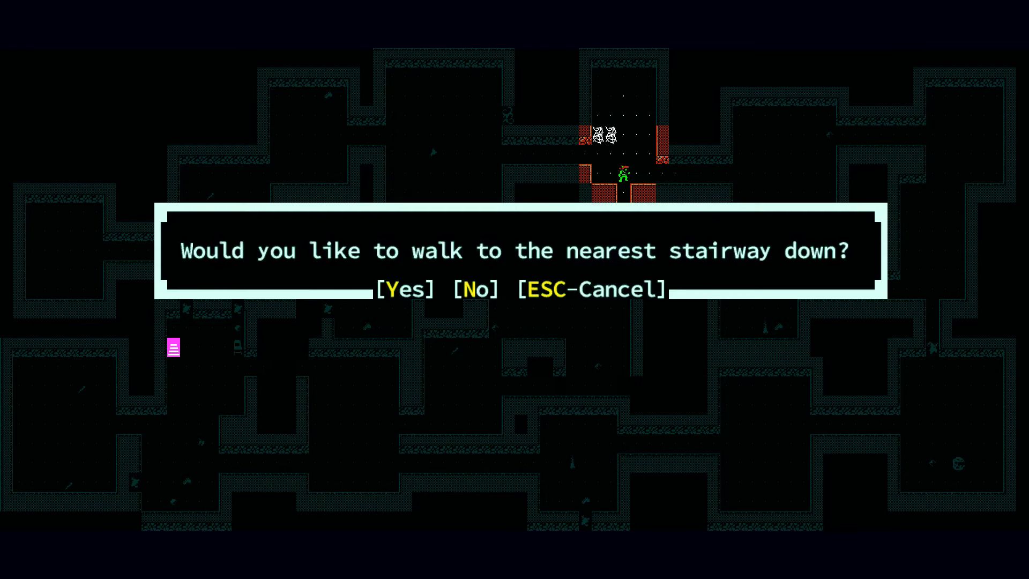
{"action": "key", "text": "y"}
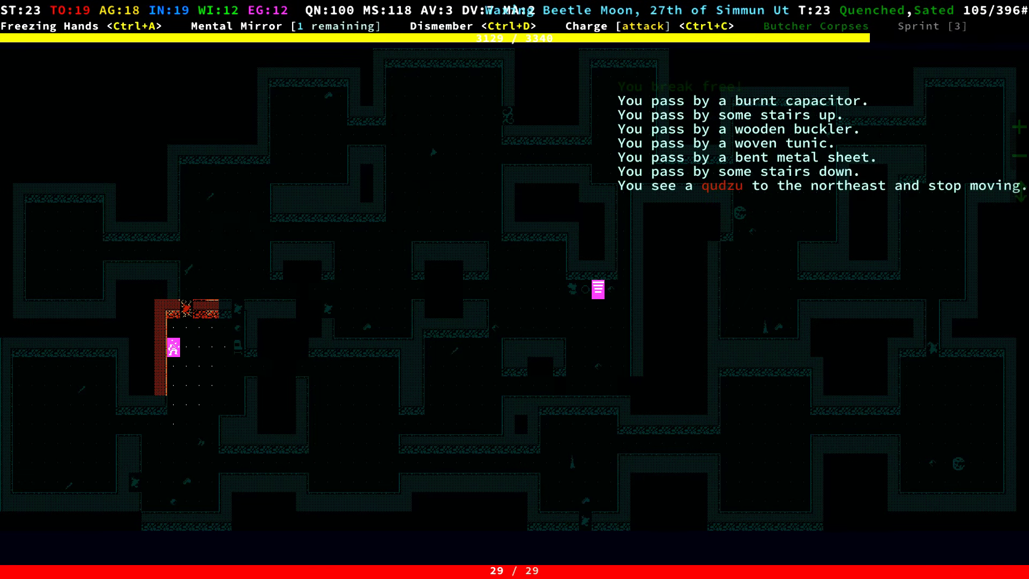
{"action": "key", "text": "greater"}
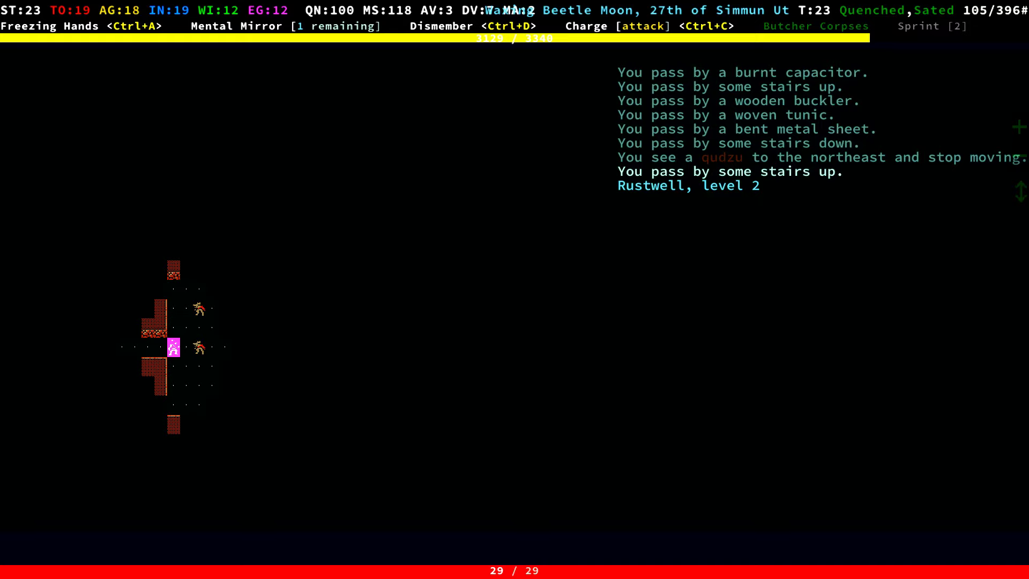
Kill the two adjacent snapjaw scavengers and review the worn equipment
{"action": "key", "text": "Right"}
{"action": "key", "text": "Right"}
{"action": "key", "text": "KP_9"}
{"action": "key", "text": "Right"}
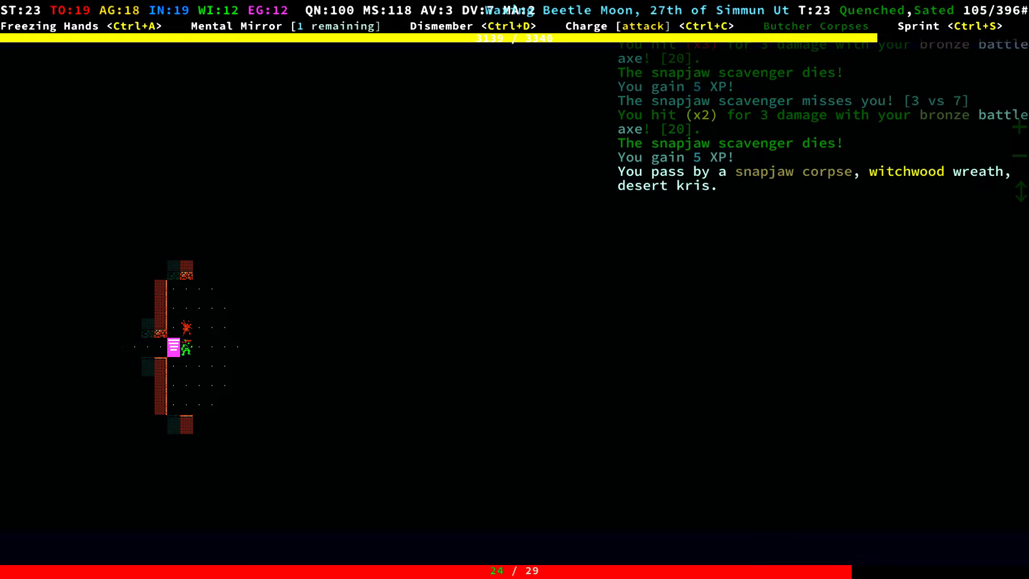
{"action": "key", "text": "Up"}
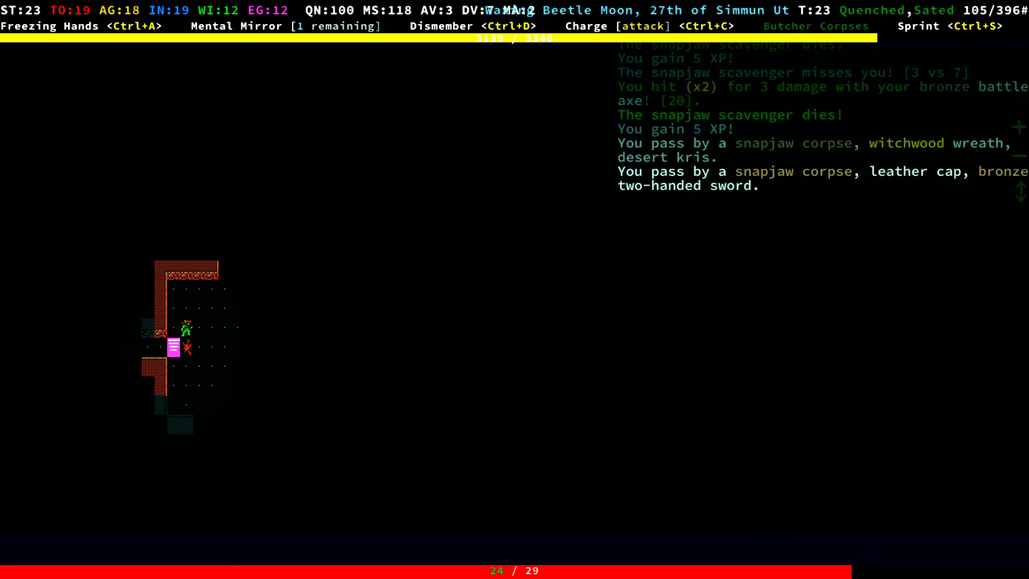
{"action": "key", "text": "e"}
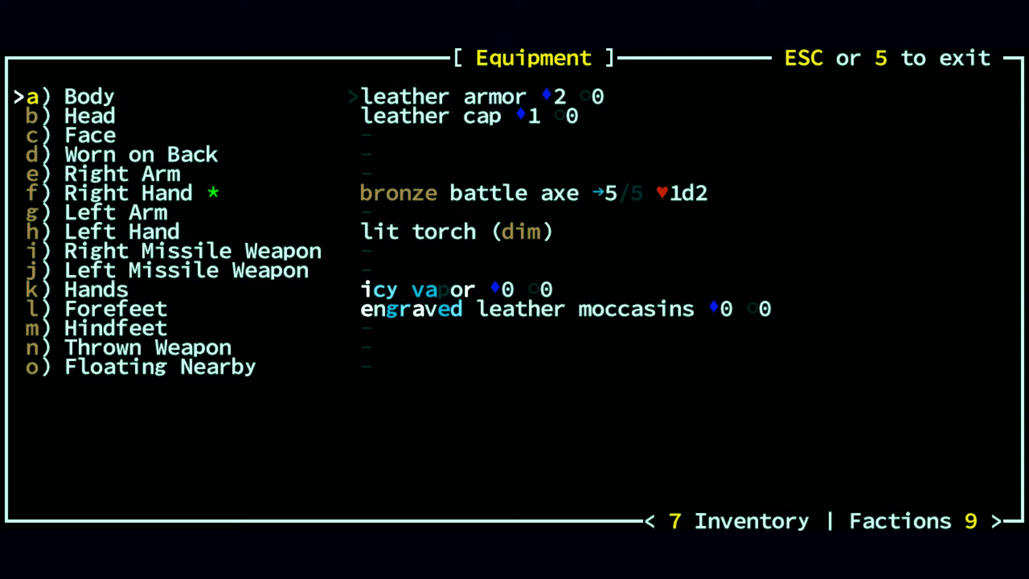
{"action": "key", "text": "Escape"}
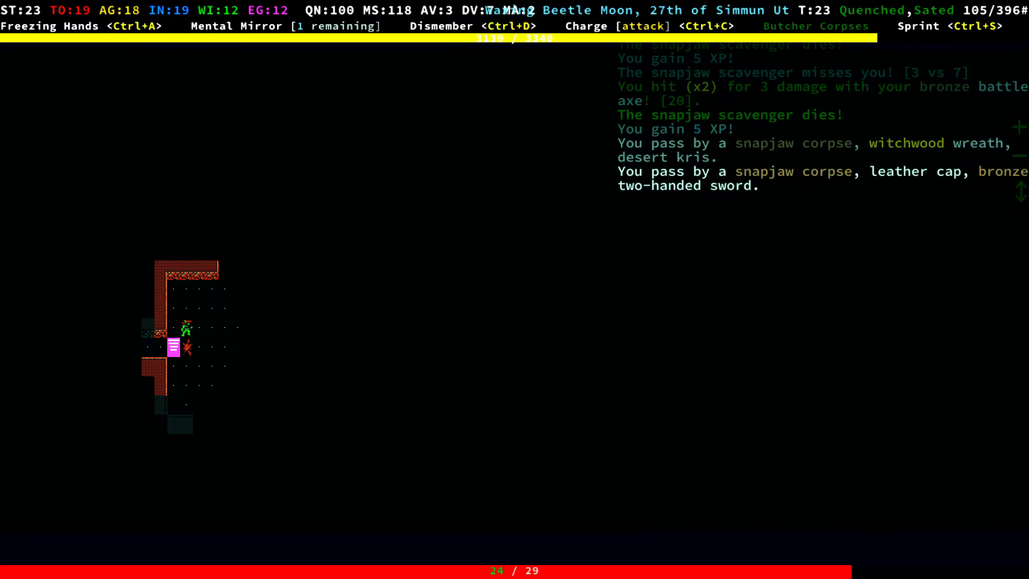
Walk west and axe both segmented mirthworms to death for 70 XP
{"action": "key", "text": "KP_1"}
{"action": "key", "text": "Left"}
{"action": "key", "text": "Left"}
{"action": "key", "text": "Left"}
{"action": "key", "text": "Left"}
{"action": "key", "text": "Left"}
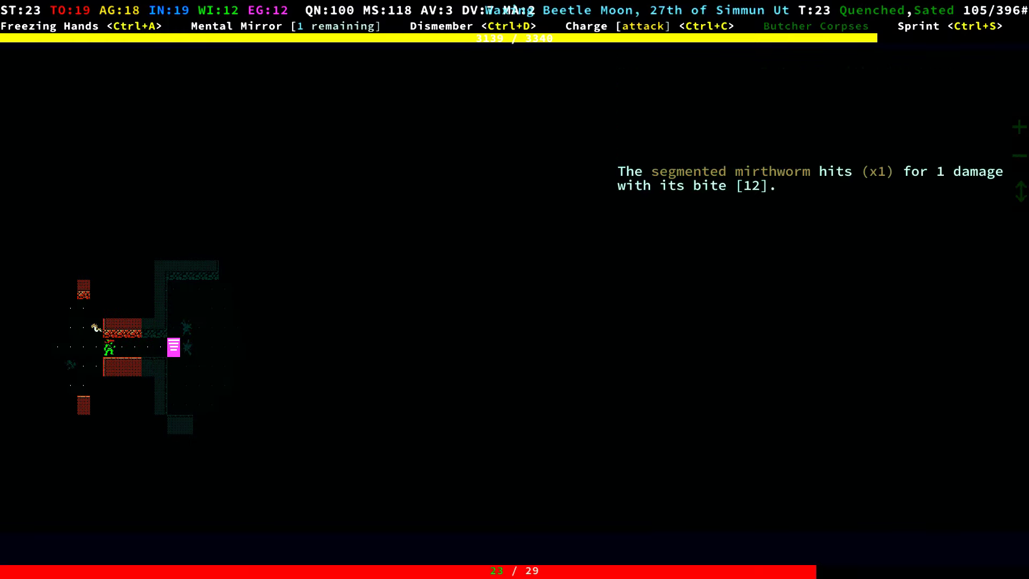
{"action": "key", "text": "KP_7"}
{"action": "key", "text": "KP_7"}
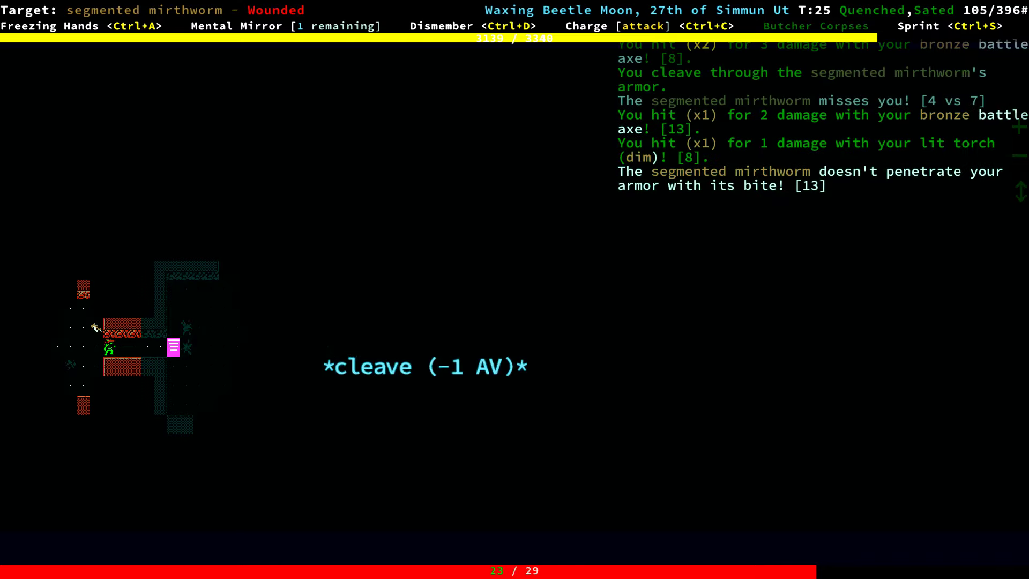
{"action": "key", "text": "KP_7"}
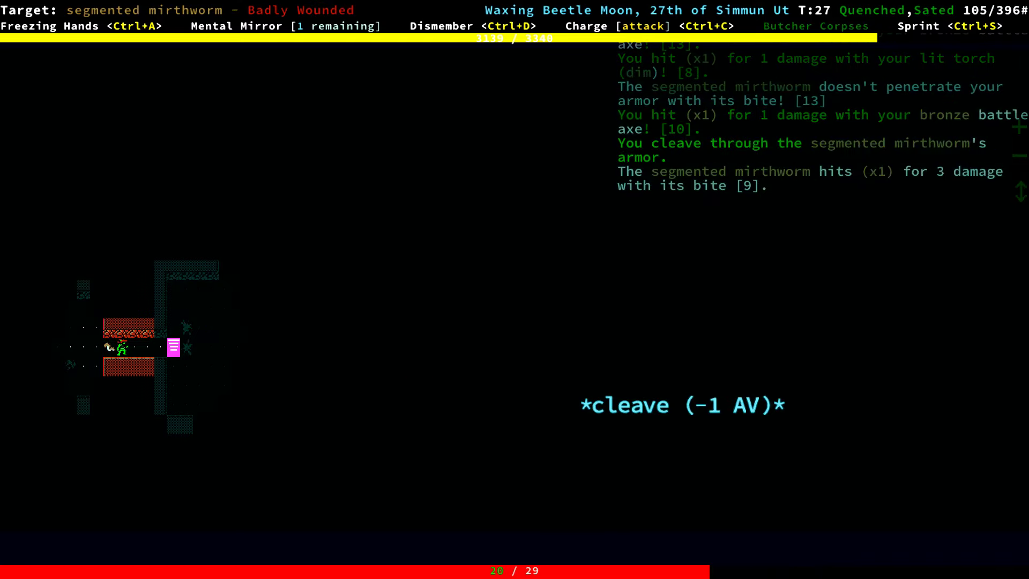
{"action": "key", "text": "Left"}
{"action": "key", "text": "Left"}
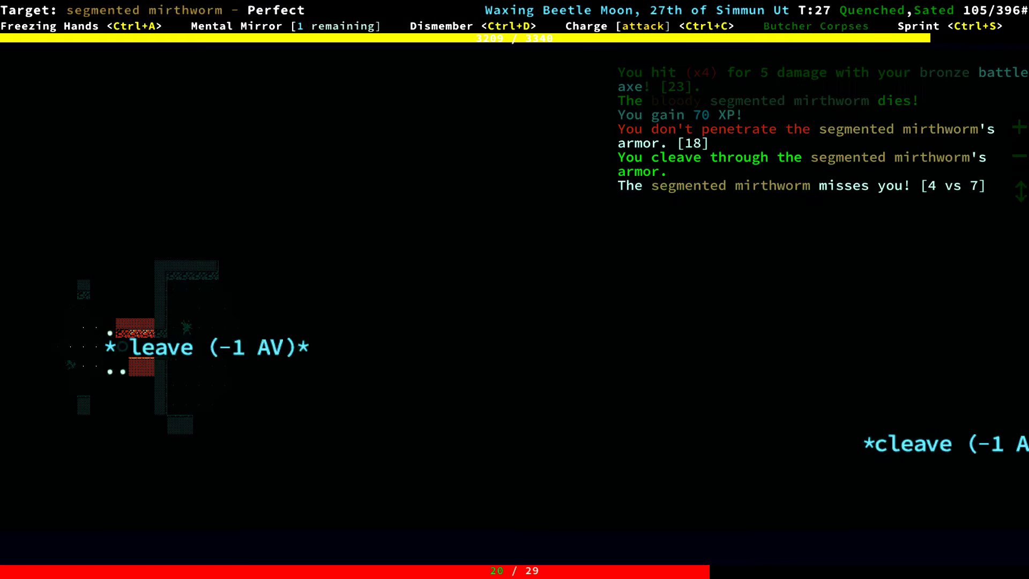
{"action": "key", "text": "Left"}
{"action": "key", "text": "Left"}
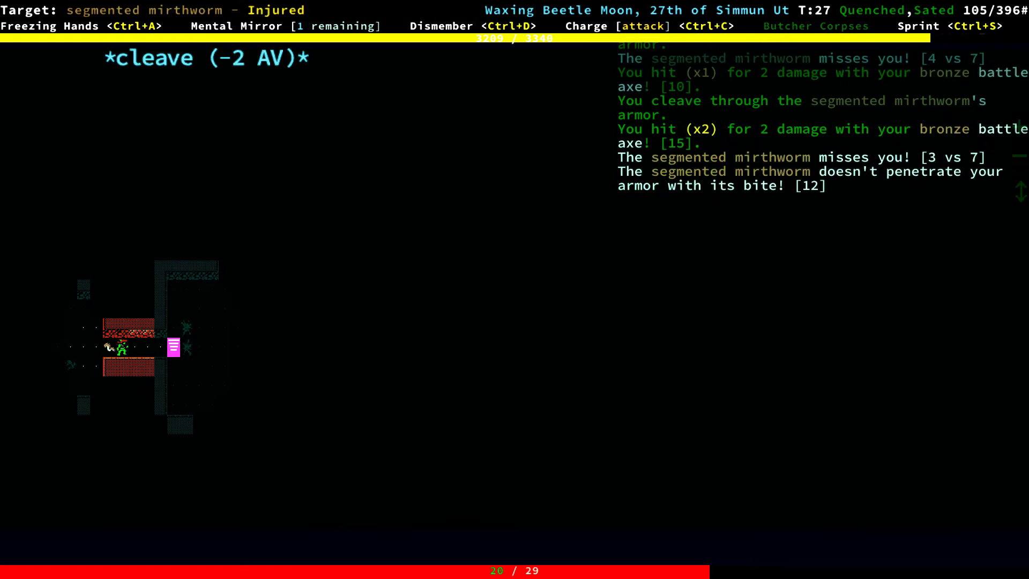
{"action": "key", "text": "Left"}
{"action": "key", "text": "Left"}
{"action": "key", "text": "Left"}
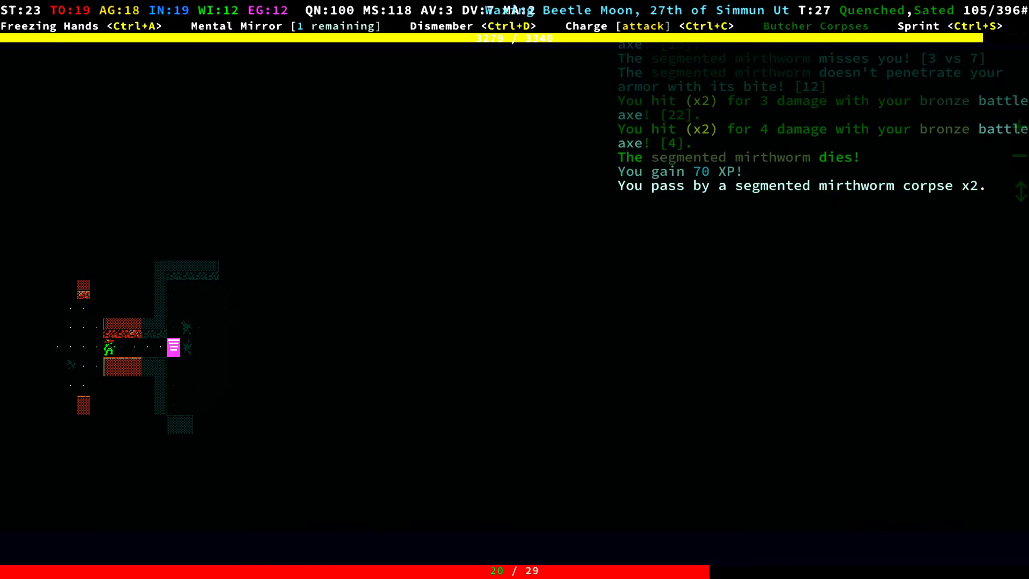
{"action": "key", "text": "Left"}
{"action": "key", "text": "Left"}
{"action": "key", "text": "Left"}
{"action": "key", "text": "Left"}
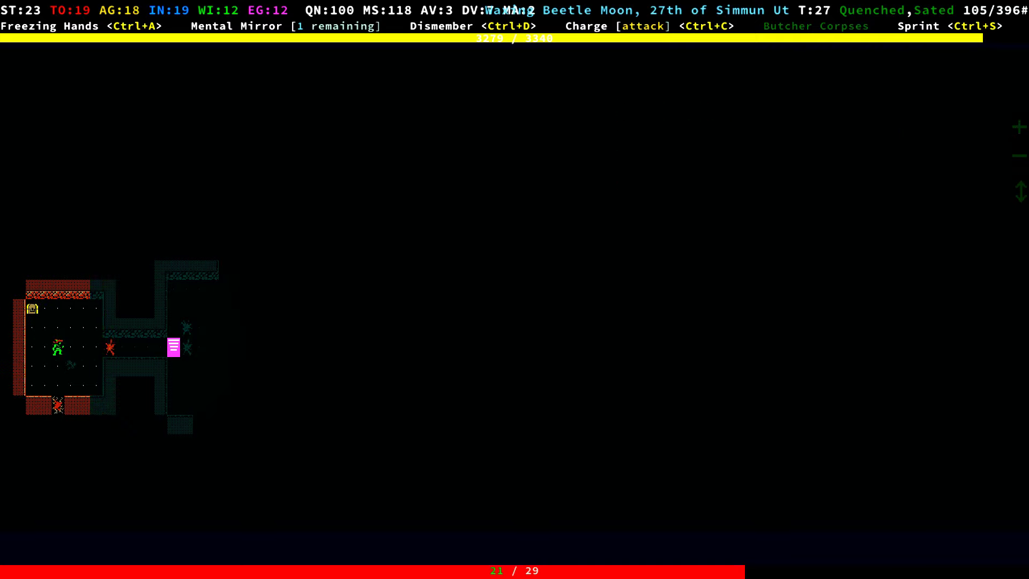
Open the chest, browse its contents, and close it without taking anything
{"action": "key", "text": "Home"}
{"action": "key", "text": "Home"}
{"action": "key", "text": "ctrl+space"}
{"action": "key", "text": "period"}
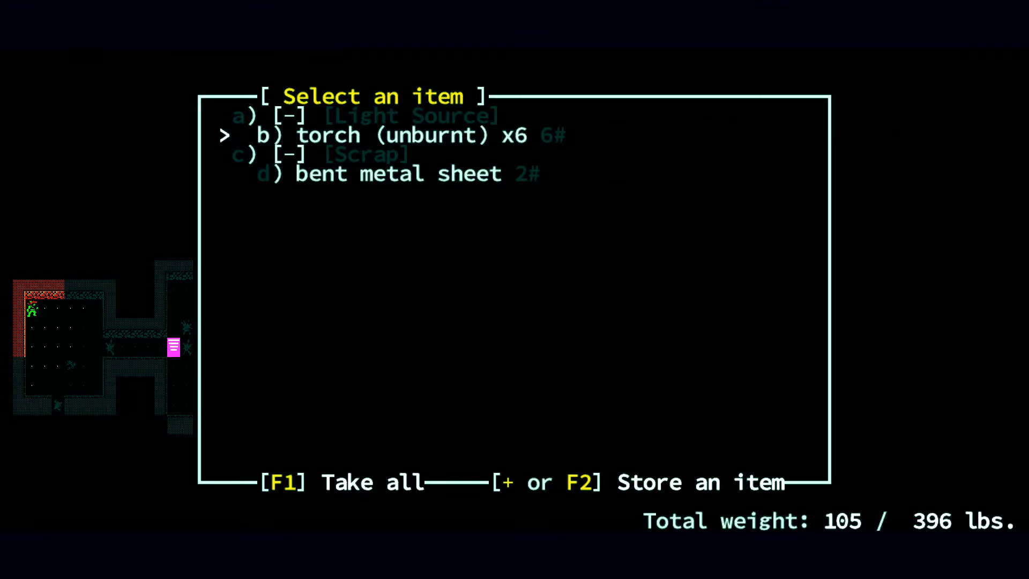
{"action": "key", "text": "Down"}
{"action": "key", "text": "Escape"}
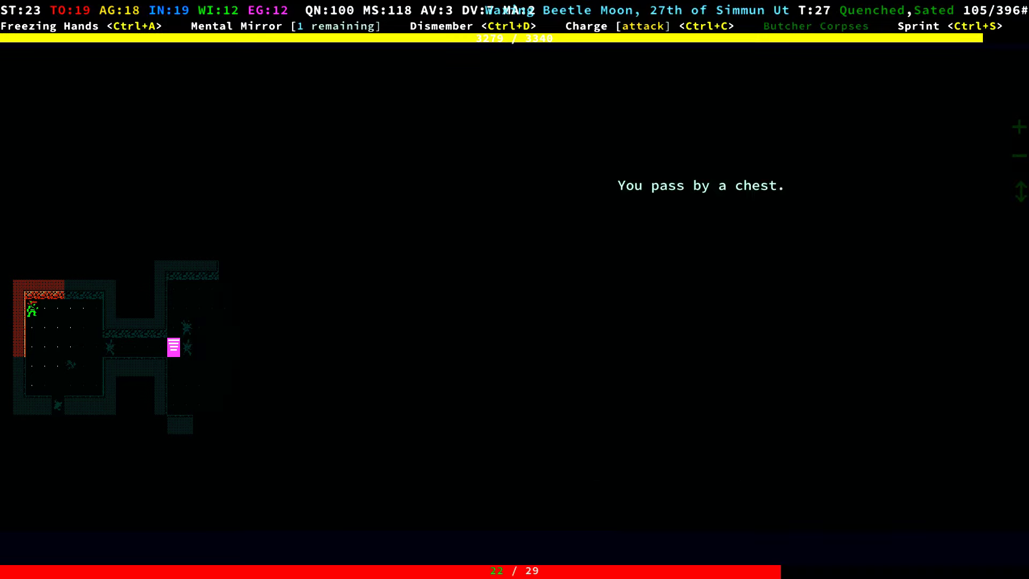
Walk back across the room and follow the corridor east into the lit corridor
{"action": "key", "text": "Page_Down"}
{"action": "key", "text": "Page_Down"}
{"action": "key", "text": "Page_Down"}
{"action": "key", "text": "Right"}
{"action": "key", "text": "Page_Up"}
{"action": "key", "text": "Right"}
{"action": "key", "text": "Right"}
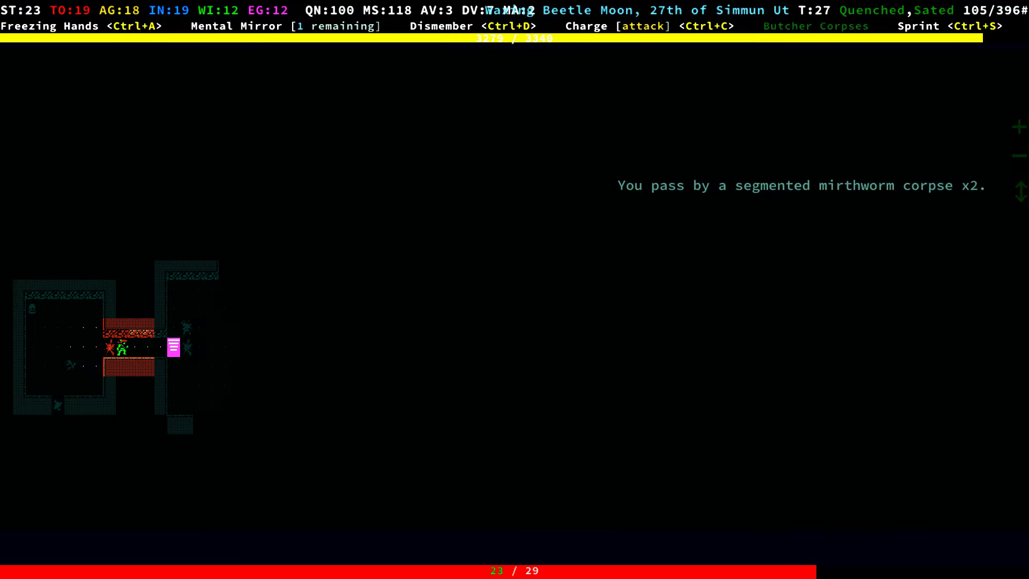
{"action": "key", "text": "Right"}
{"action": "key", "text": "Right"}
{"action": "key", "text": "Right"}
{"action": "key", "text": "Right"}
{"action": "key", "text": "Right"}
{"action": "key", "text": "Right"}
{"action": "key", "text": "Right"}
{"action": "key", "text": "Right"}
{"action": "key", "text": "Right"}
{"action": "key", "text": "Right"}
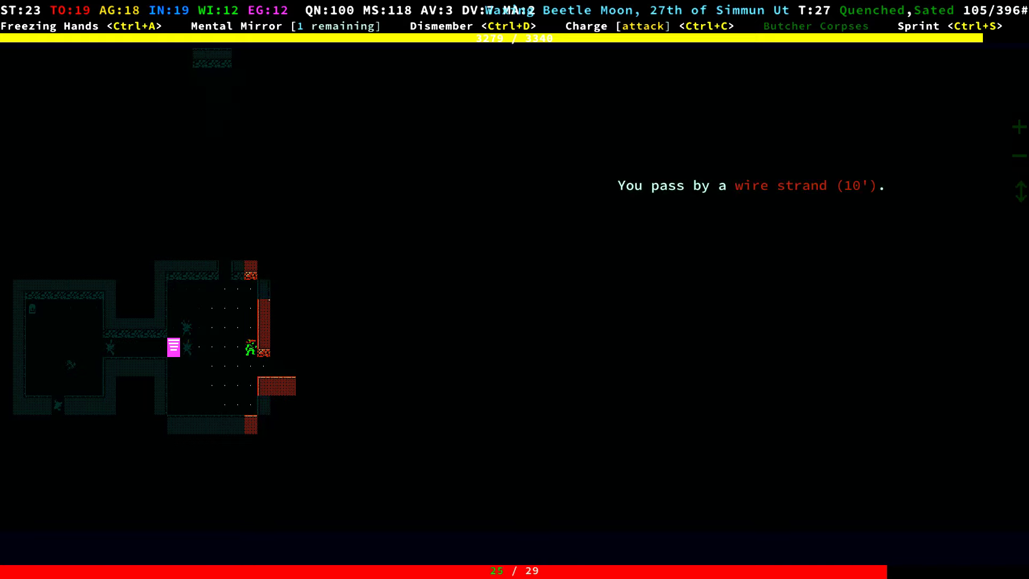
{"action": "key", "text": "Page_Down"}
{"action": "key", "text": "Right"}
{"action": "key", "text": "Right"}
{"action": "key", "text": "Right"}
{"action": "key", "text": "Right"}
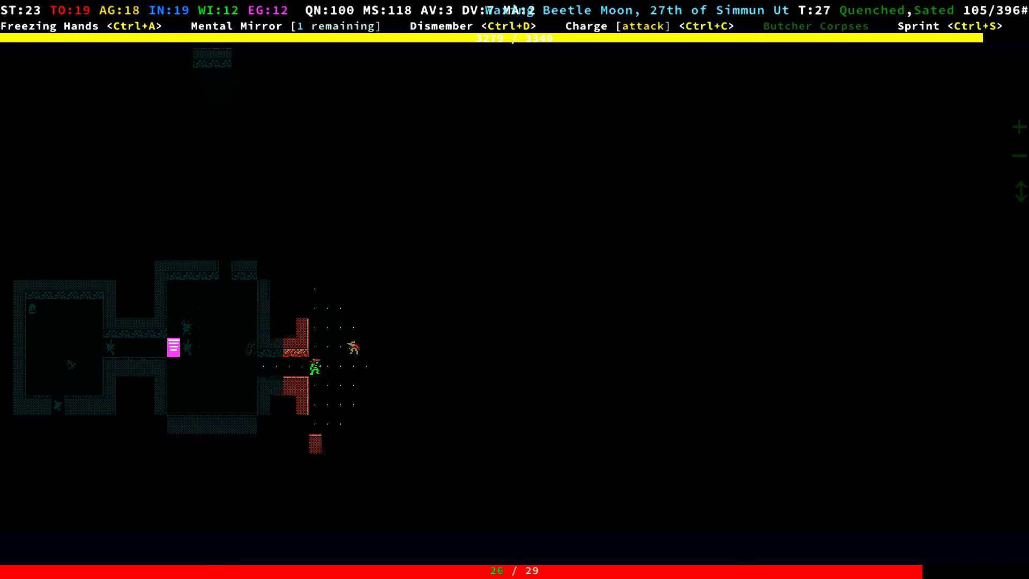
Kill the snapjaw scavenger and explore south across the new room
{"action": "key", "text": "Page_Up"}
{"action": "key", "text": "Right"}
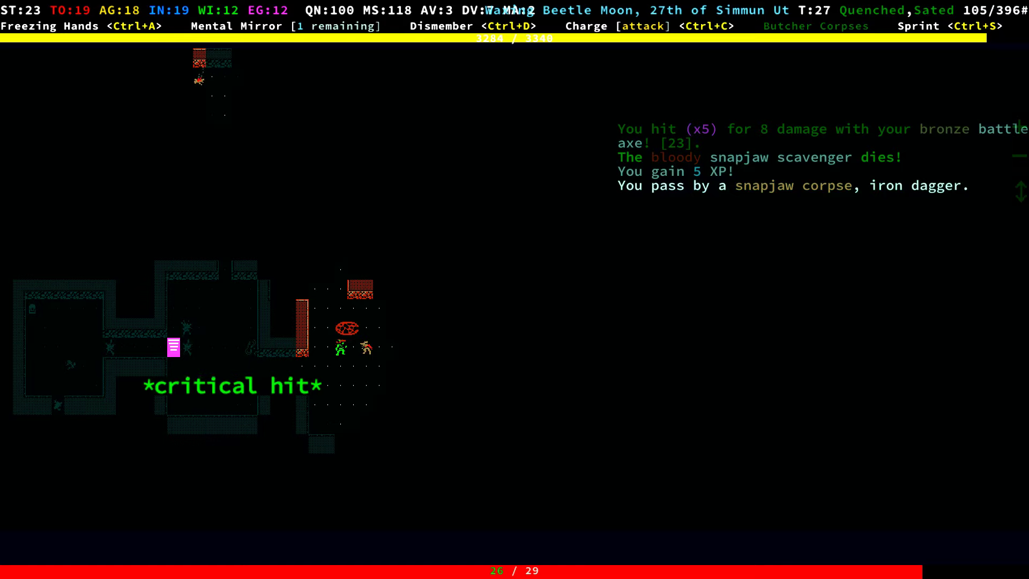
{"action": "key", "text": "Right"}
{"action": "key", "text": "Right"}
{"action": "key", "text": "Right"}
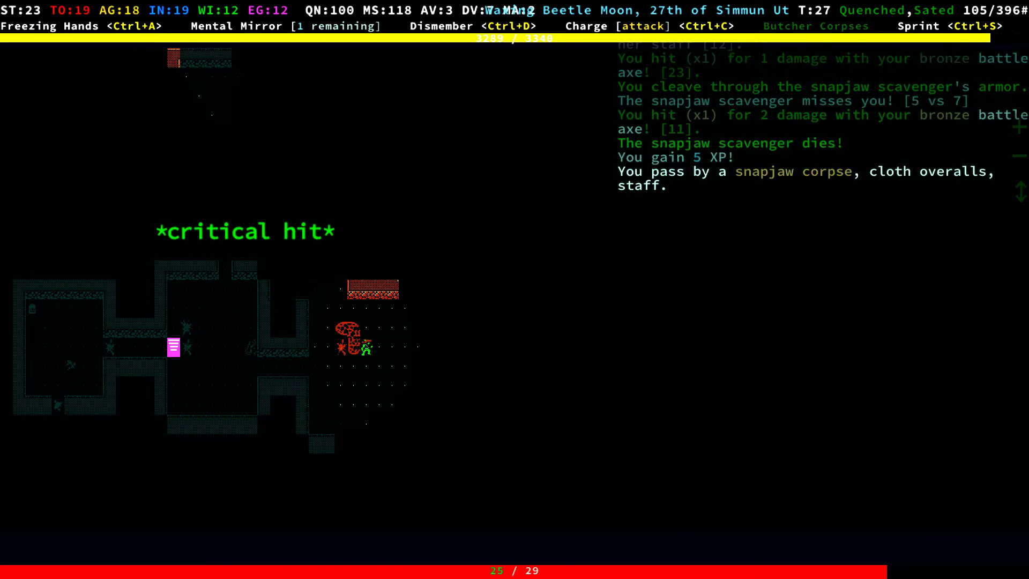
{"action": "key", "text": "Page_Down"}
{"action": "key", "text": "Down"}
{"action": "key", "text": "Down"}
{"action": "key", "text": "End"}
{"action": "key", "text": "Up"}
{"action": "key", "text": "Page_Up"}
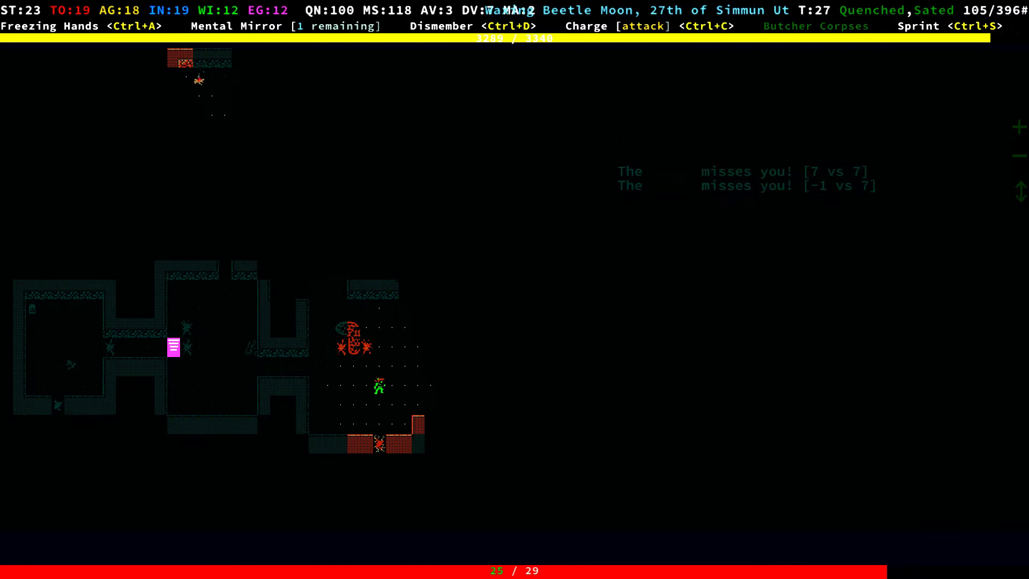
{"action": "key", "text": "Right"}
{"action": "key", "text": "Right"}
{"action": "key", "text": "Page_Up"}
Close in on the bear and another snapjaw, attack, then retreat southwest
{"action": "key", "text": "Left"}
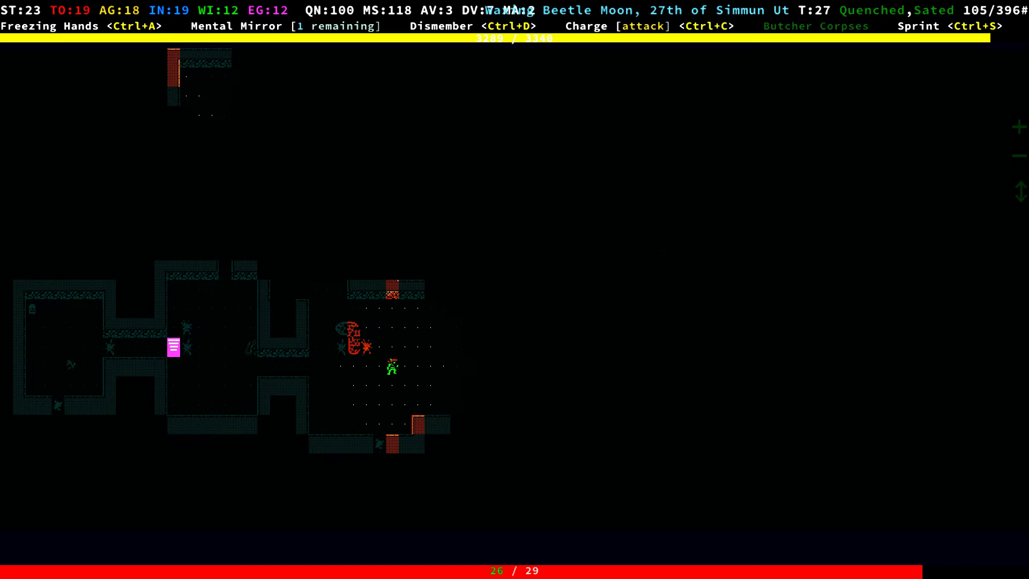
{"action": "key", "text": "Left"}
{"action": "key", "text": "Left"}
{"action": "key", "text": "Home"}
{"action": "key", "text": "Home"}
{"action": "key", "text": "Home"}
{"action": "key", "text": "Up"}
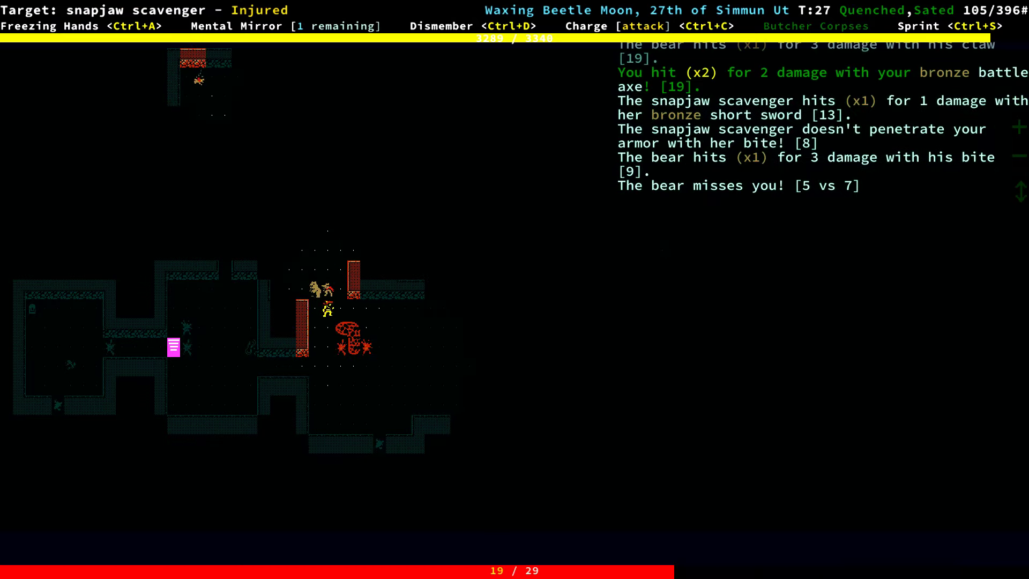
{"action": "key", "text": "Home"}
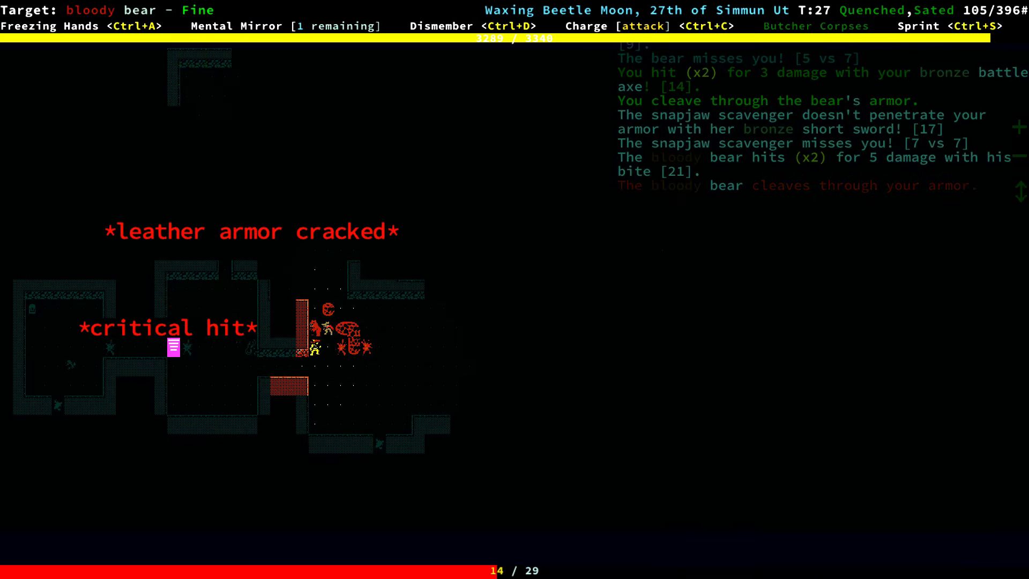
{"action": "key", "text": "End"}
{"action": "key", "text": "End"}
Freeze the bear and snapjaw scavenger with Freezing Hands and back away
{"action": "key", "text": "Left"}
{"action": "key", "text": "Left"}
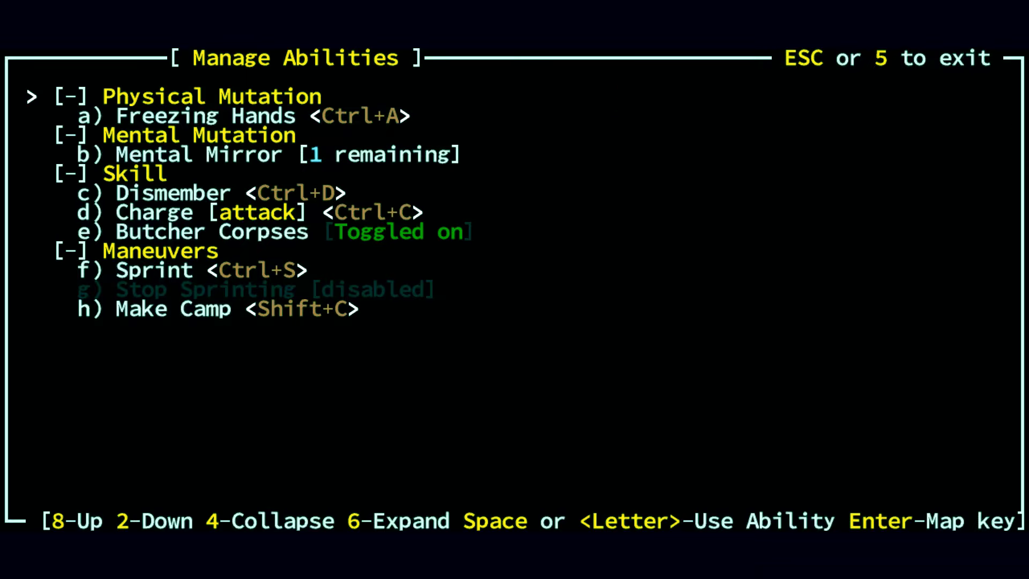
{"action": "key", "text": "a"}
{"action": "key", "text": "space"}
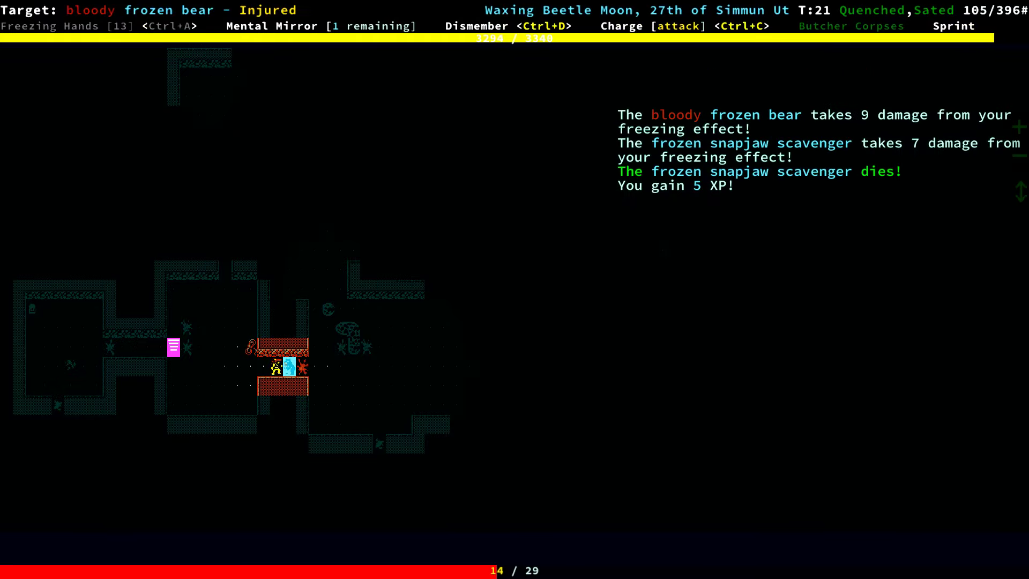
{"action": "key", "text": "Left"}
{"action": "key", "text": "Left"}
{"action": "key", "text": "Left"}
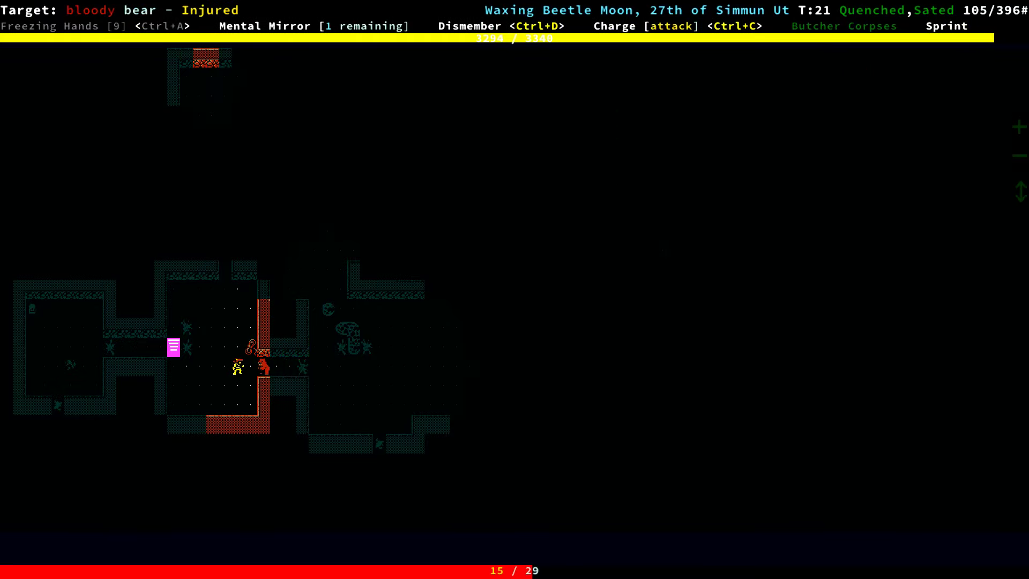
Retreat west through the doorway, waiting turns for Freezing Hands to recharge
{"action": "key", "text": "Left"}
{"action": "key", "text": "Left"}
{"action": "key", "text": "KP_Home"}
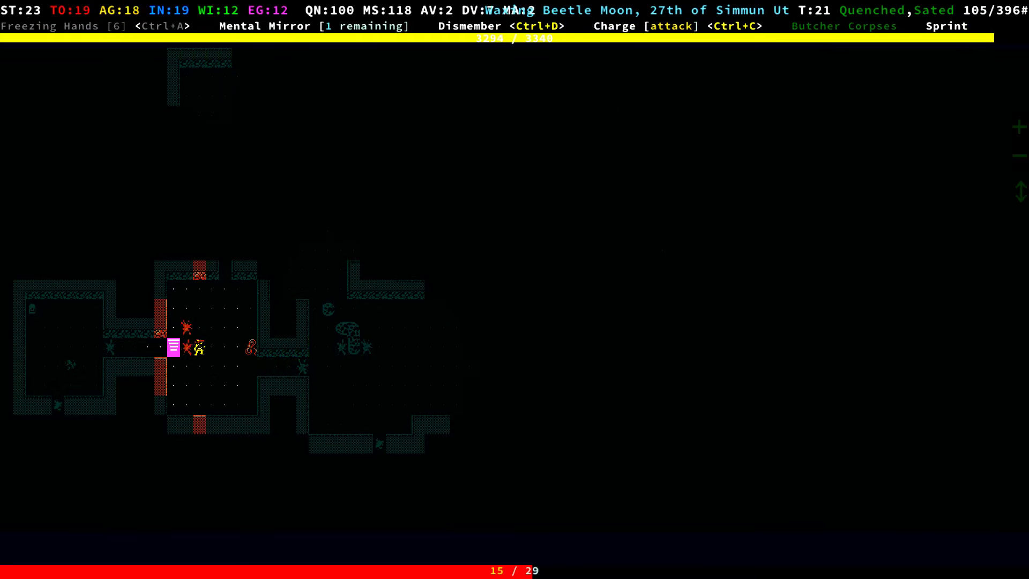
{"action": "key", "text": "Left"}
{"action": "key", "text": "KP_5"}
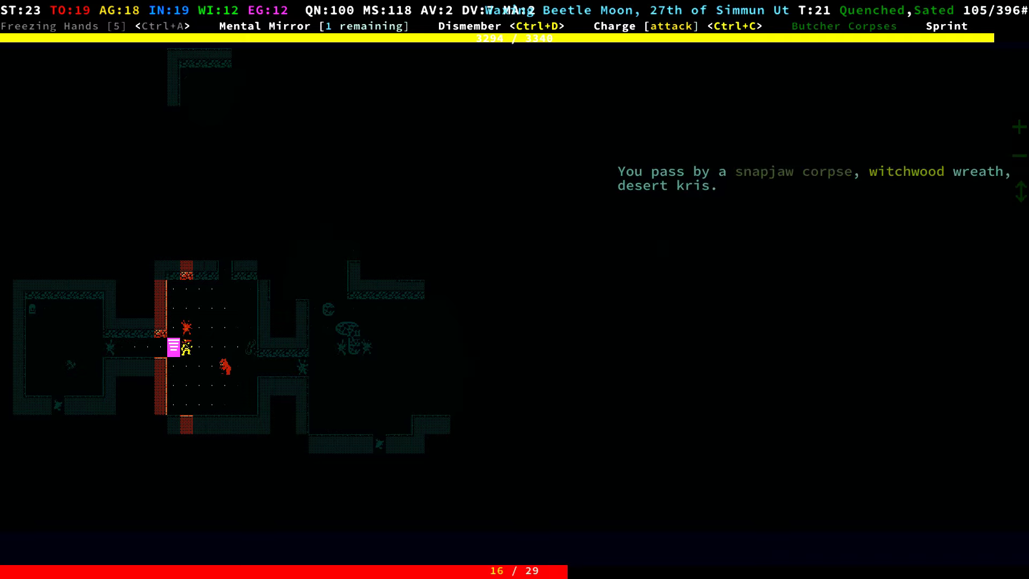
{"action": "key", "text": "KP_5"}
{"action": "key", "text": "Left"}
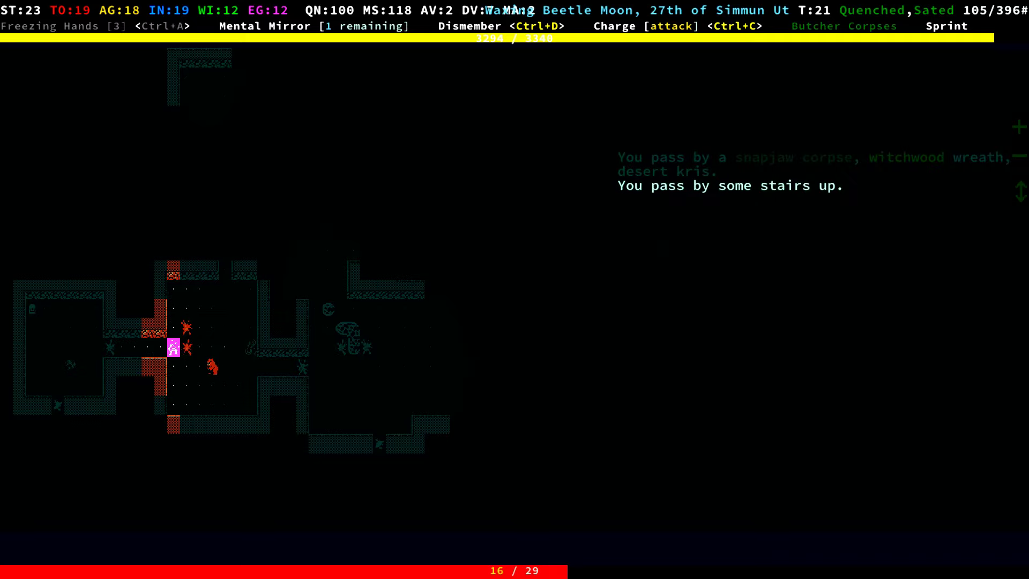
{"action": "key", "text": "Left"}
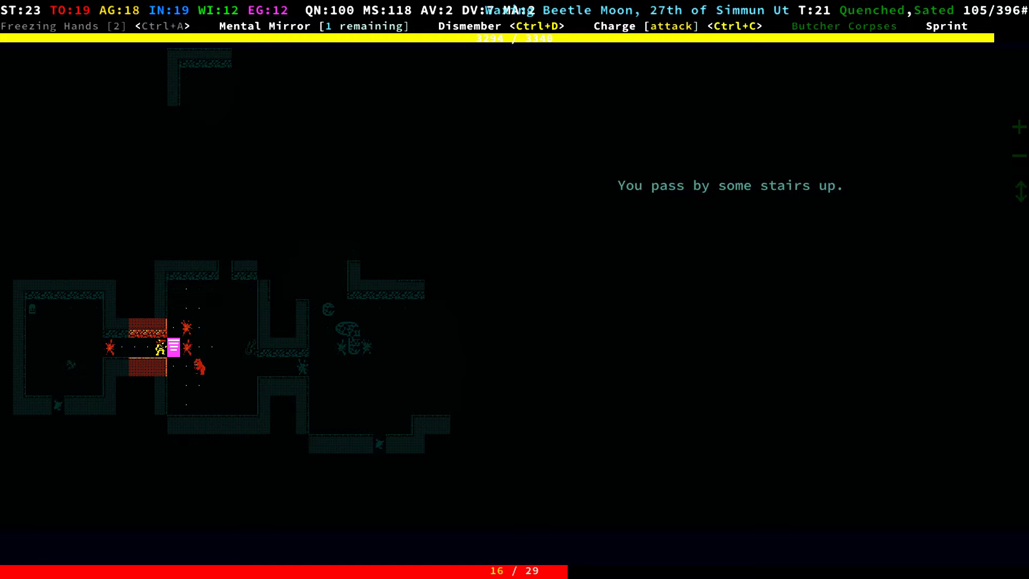
{"action": "key", "text": "Left"}
{"action": "key", "text": "period"}
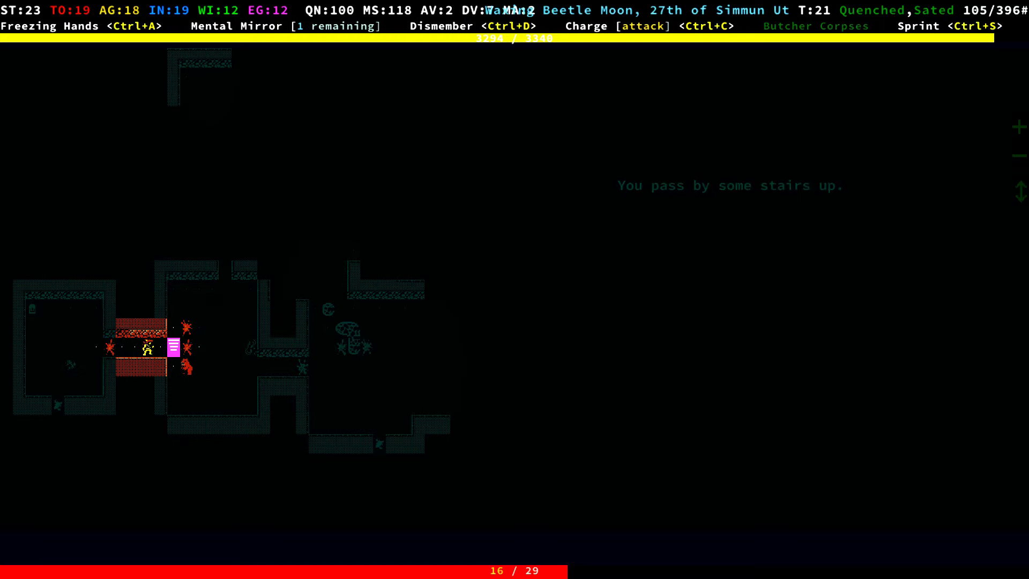
{"action": "key", "text": "Left"}
{"action": "key", "text": "Left"}
Freeze the bear again and retreat west across the room onto the chest
{"action": "key", "text": "a"}
{"action": "key", "text": "a"}
{"action": "key", "text": "space"}
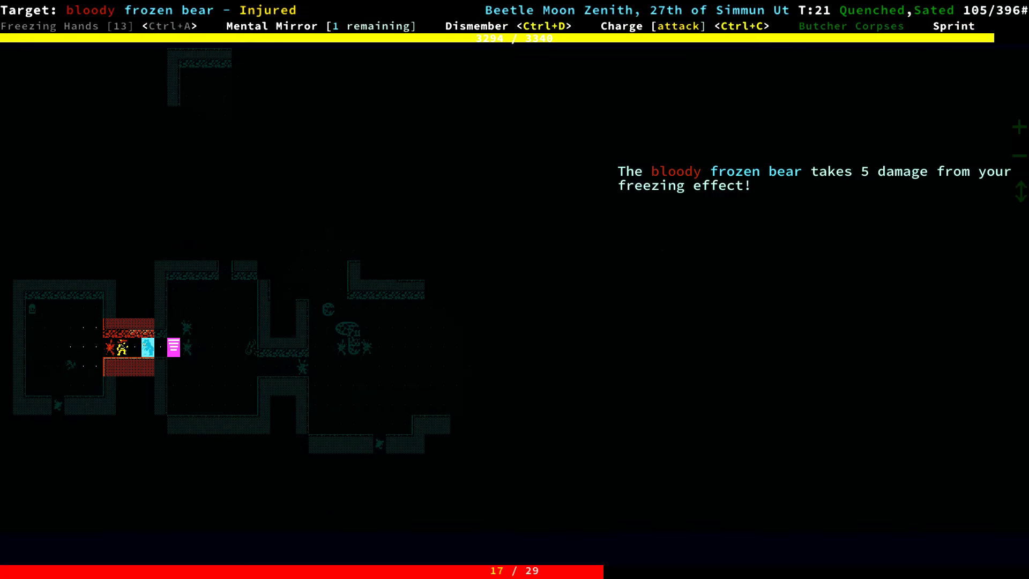
{"action": "key", "text": "Left"}
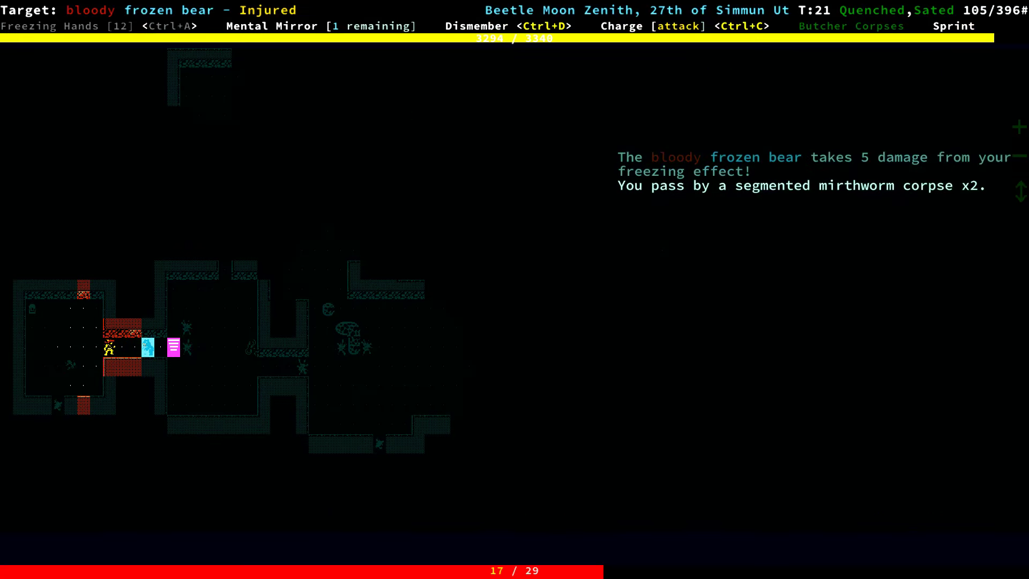
{"action": "key", "text": "Left"}
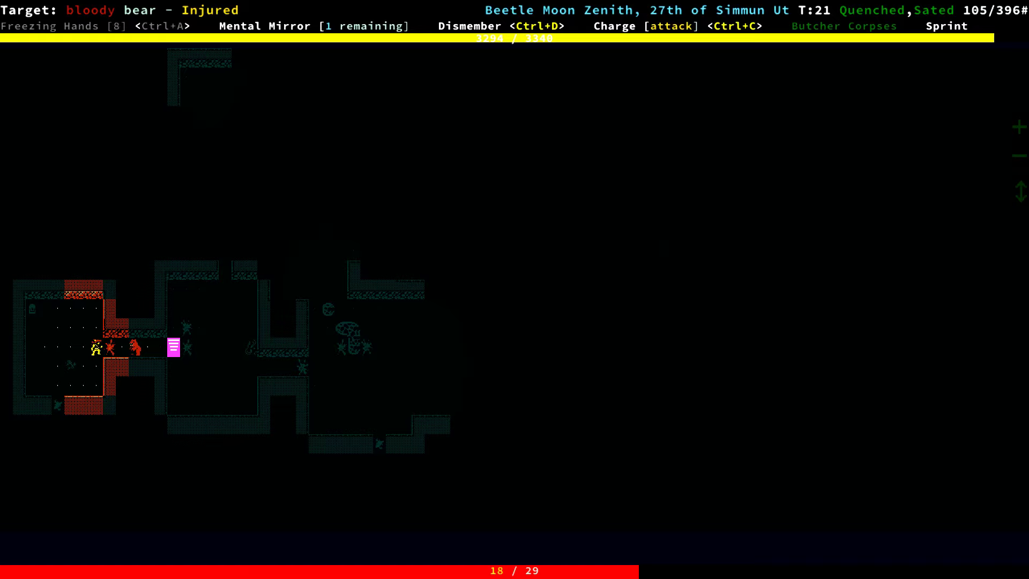
{"action": "key", "text": "Left"}
{"action": "key", "text": "Left"}
{"action": "key", "text": "Left"}
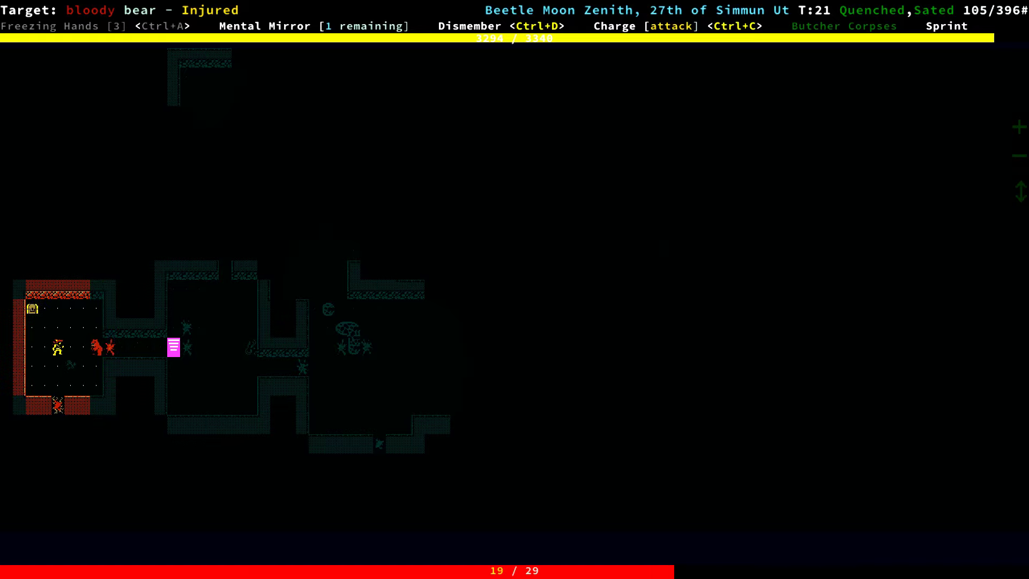
{"action": "key", "text": "Left"}
{"action": "key", "text": "Home"}
{"action": "key", "text": "Up"}
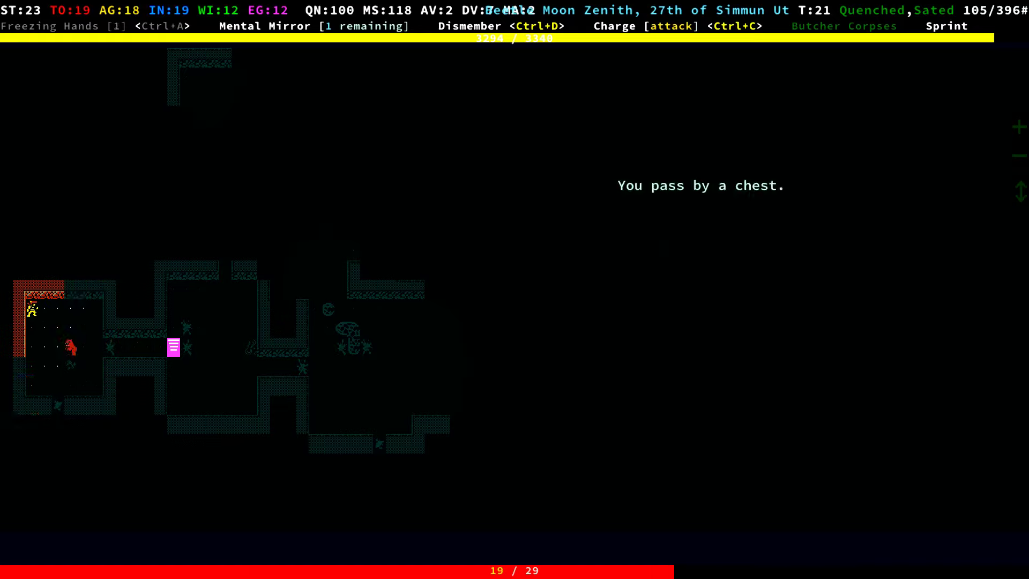
{"action": "key", "text": "Up"}
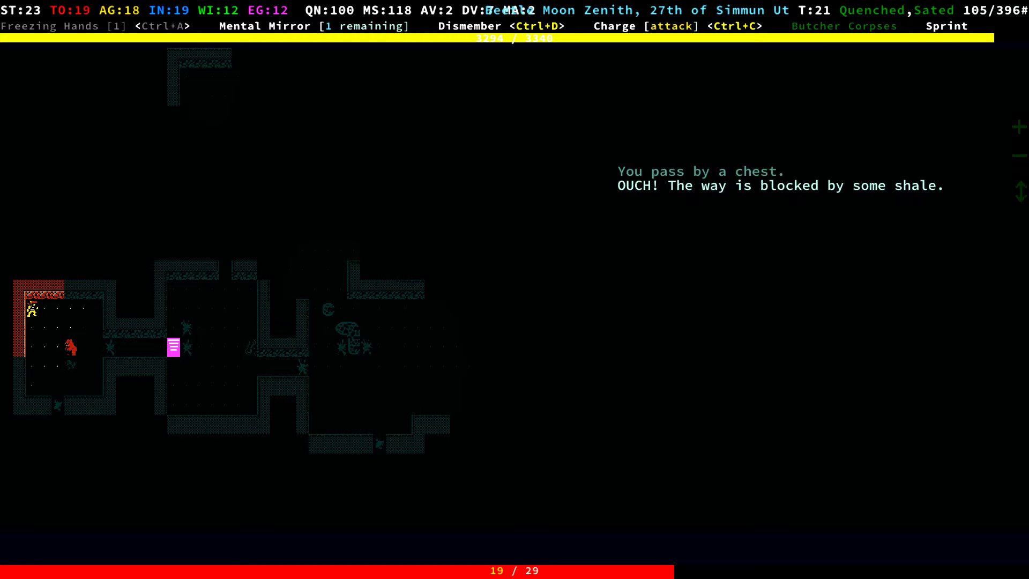
Freeze the bear, kill it with axe blows, and dismiss the level-6 announcement
{"action": "key", "text": "Up"}
{"action": "key", "text": "a"}
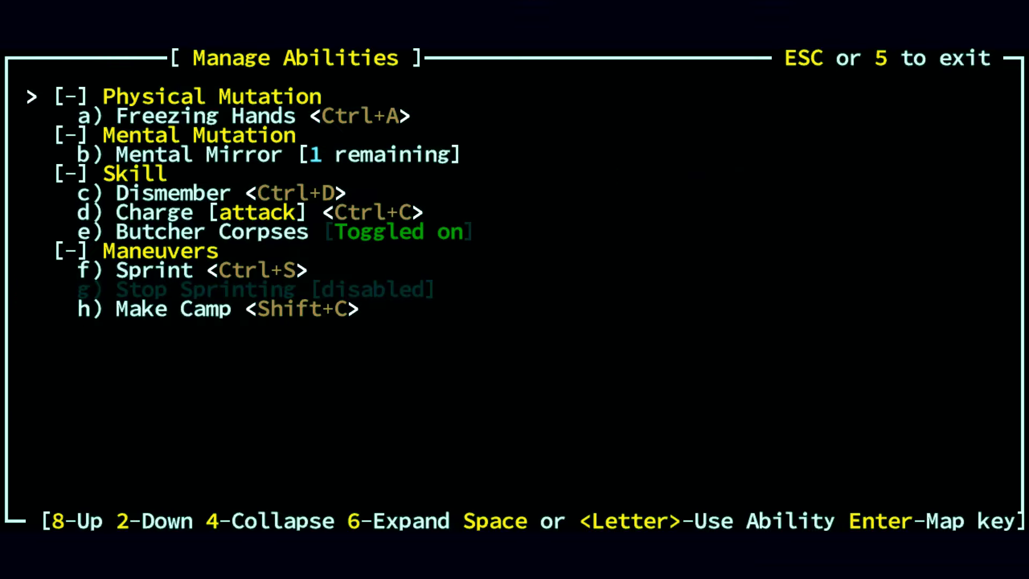
{"action": "key", "text": "a"}
{"action": "key", "text": "space"}
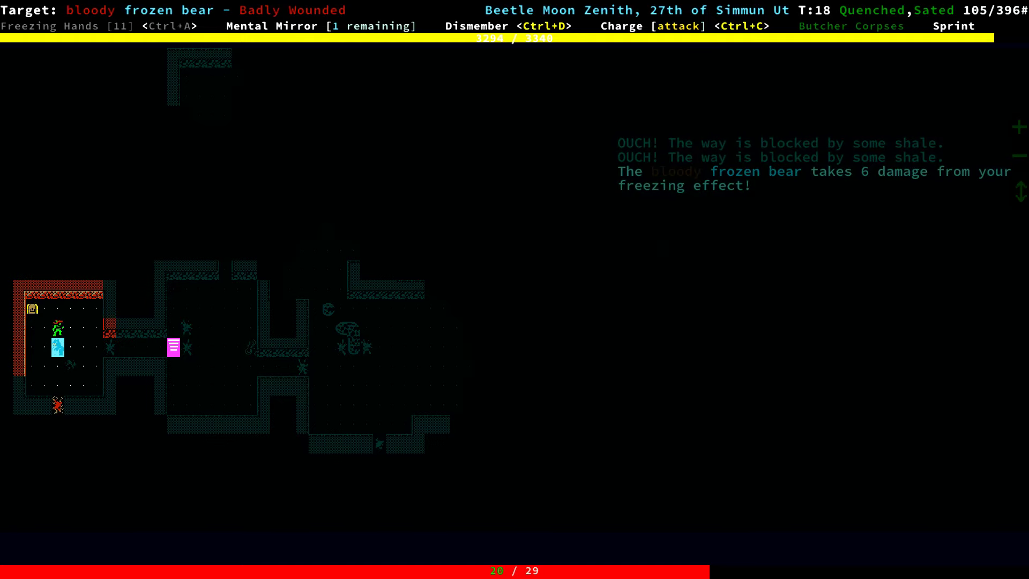
{"action": "key", "text": "ctrl+d"}
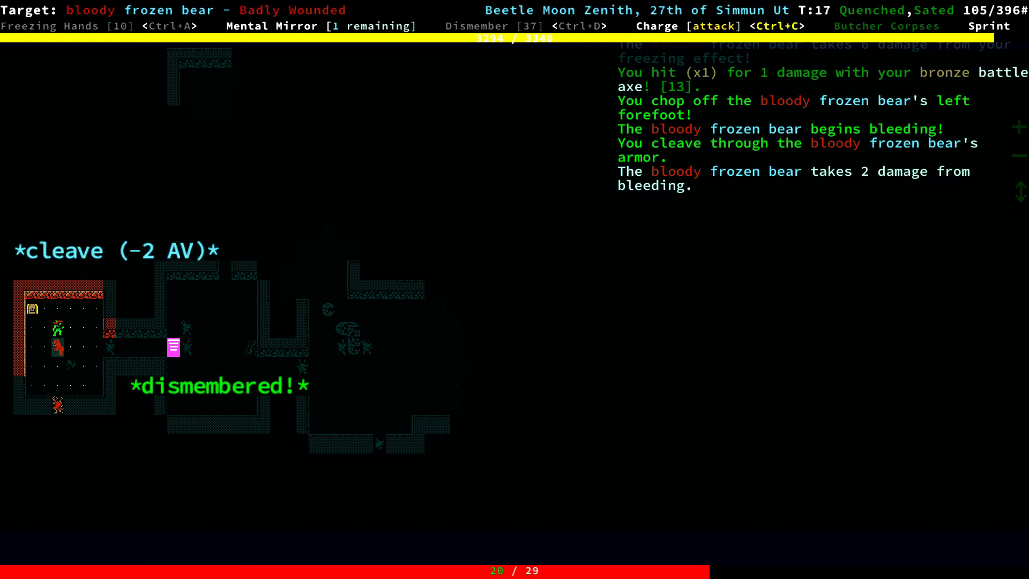
{"action": "key", "text": "Down"}
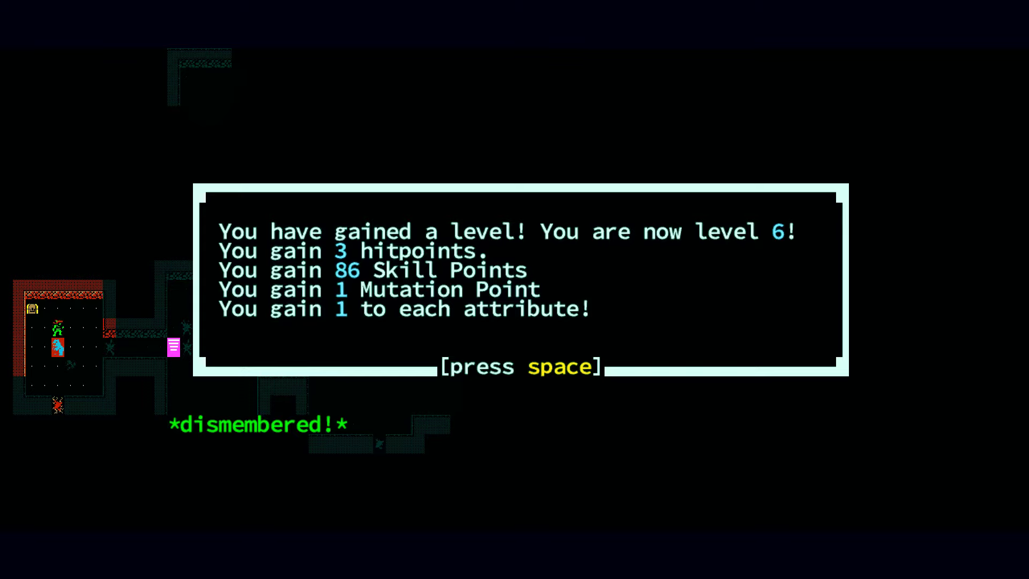
{"action": "key", "text": "space"}
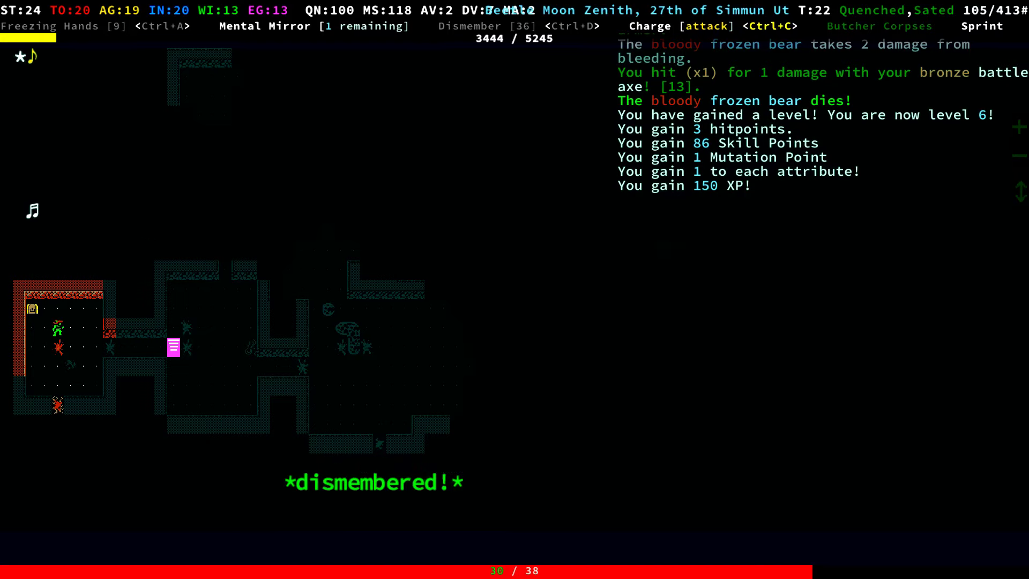
Butcher the bear corpse and check the inventory for the raw meat and furs
{"action": "key", "text": "Down"}
{"action": "key", "text": "Right"}
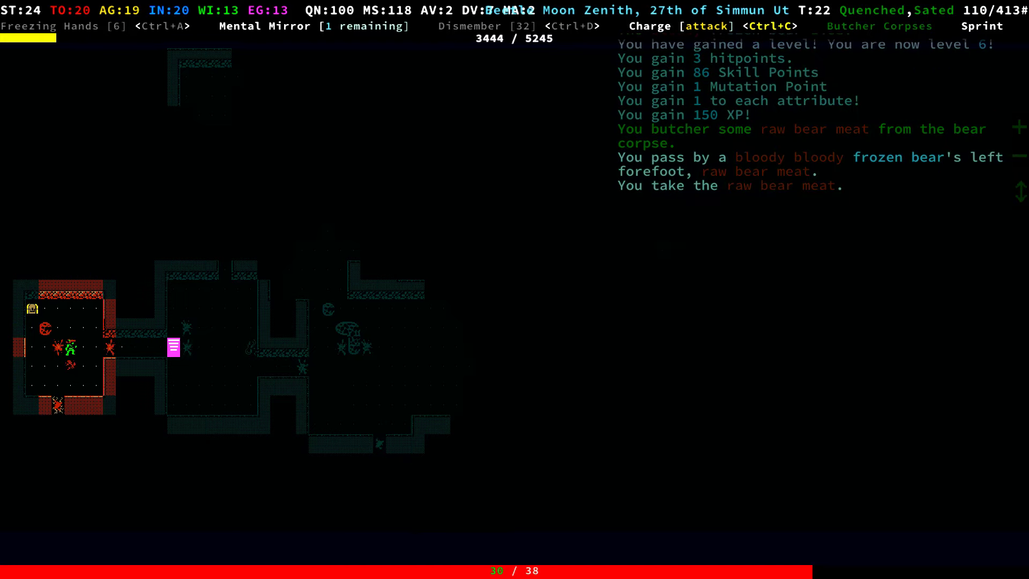
{"action": "key", "text": "i"}
{"action": "key", "text": "Down"}
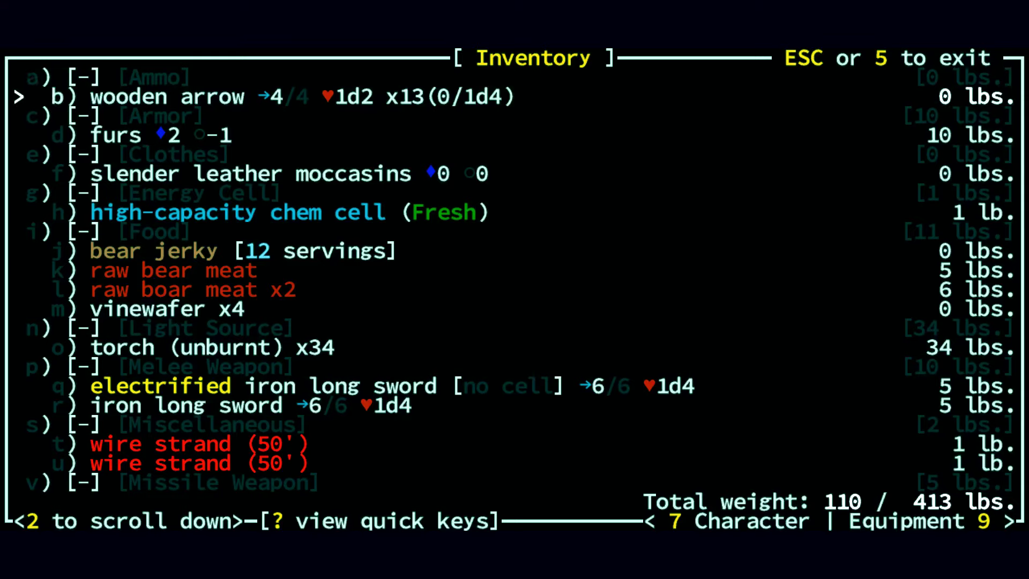
{"action": "key", "text": "Down"}
{"action": "key", "text": "Down"}
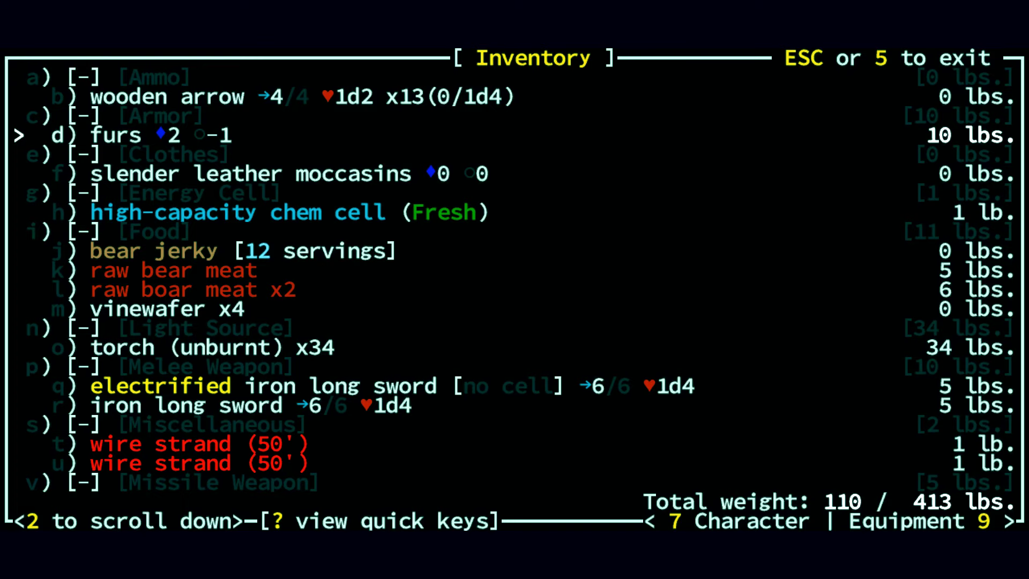
{"action": "key", "text": "Escape"}
Spend the new mutation point raising Freezing Hands to level 4
{"action": "key", "text": "x"}
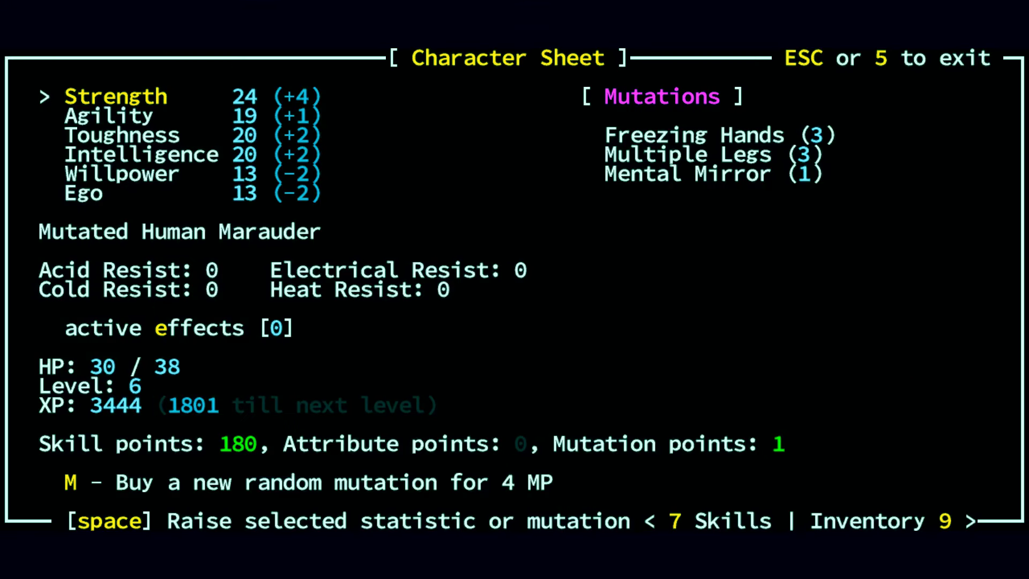
{"action": "key", "text": "Right"}
{"action": "key", "text": "Down"}
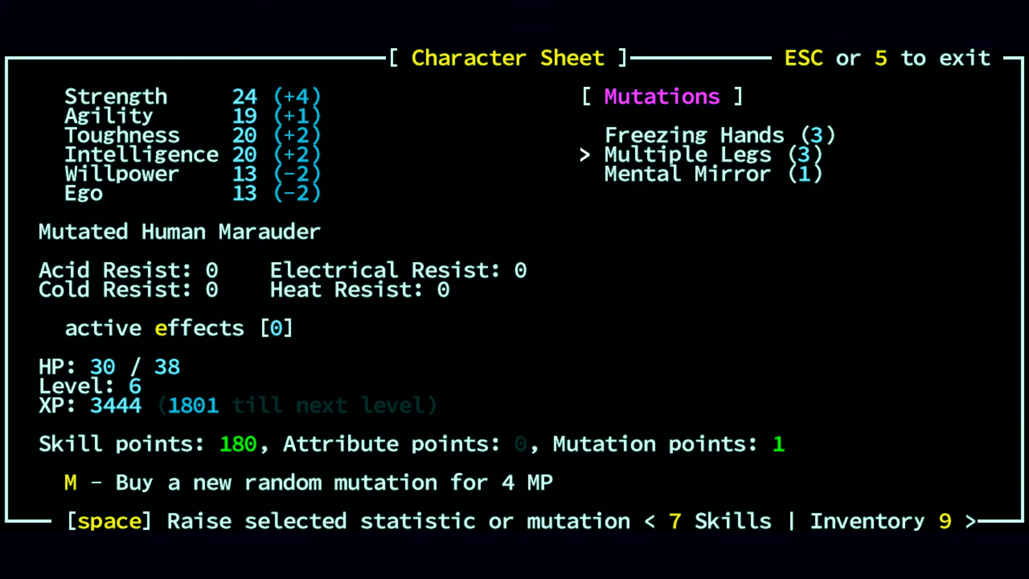
{"action": "key", "text": "Up"}
{"action": "key", "text": "space"}
{"action": "key", "text": "y"}
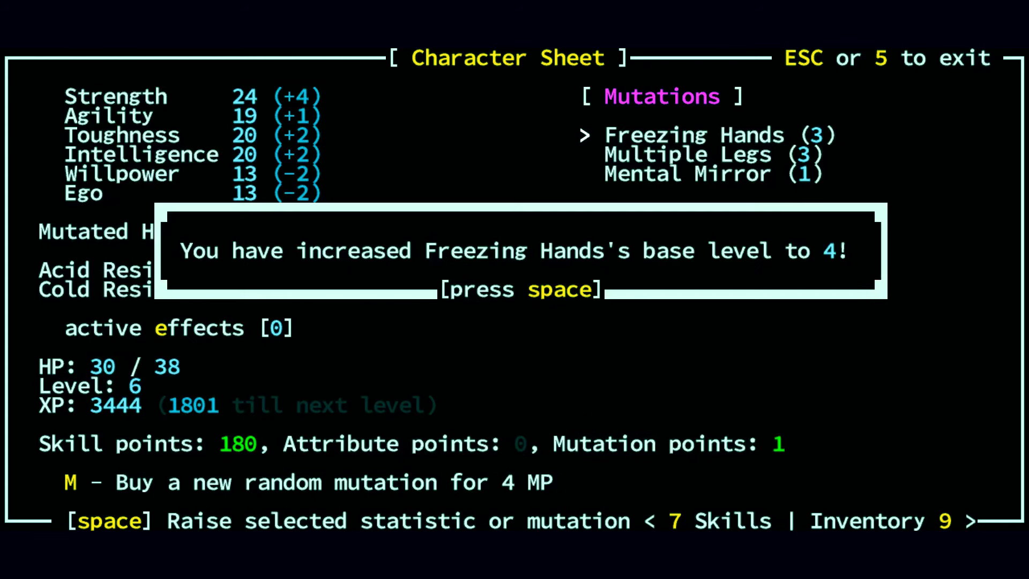
{"action": "key", "text": "space"}
{"action": "key", "text": "Left"}
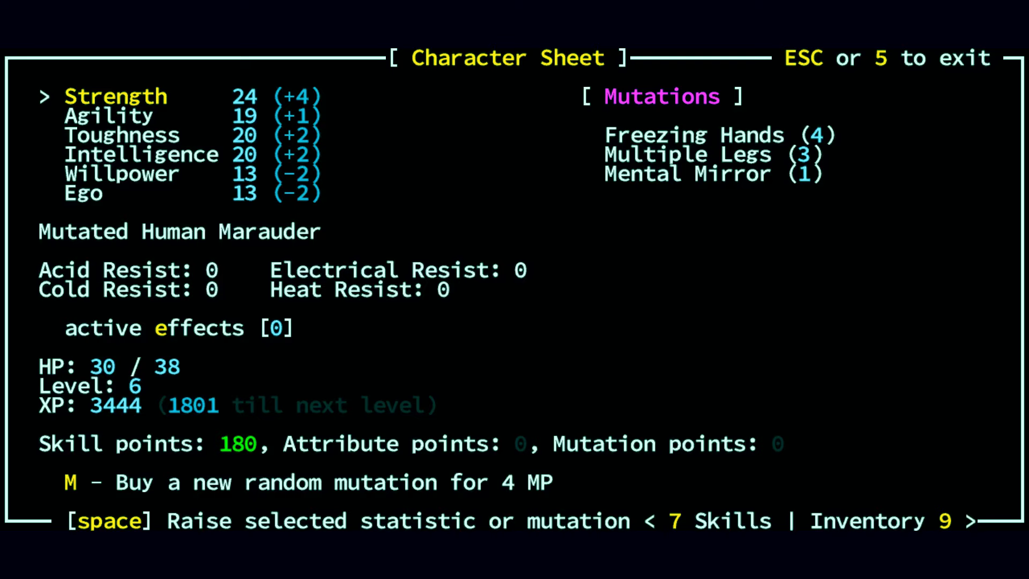
{"action": "key", "text": "Down"}
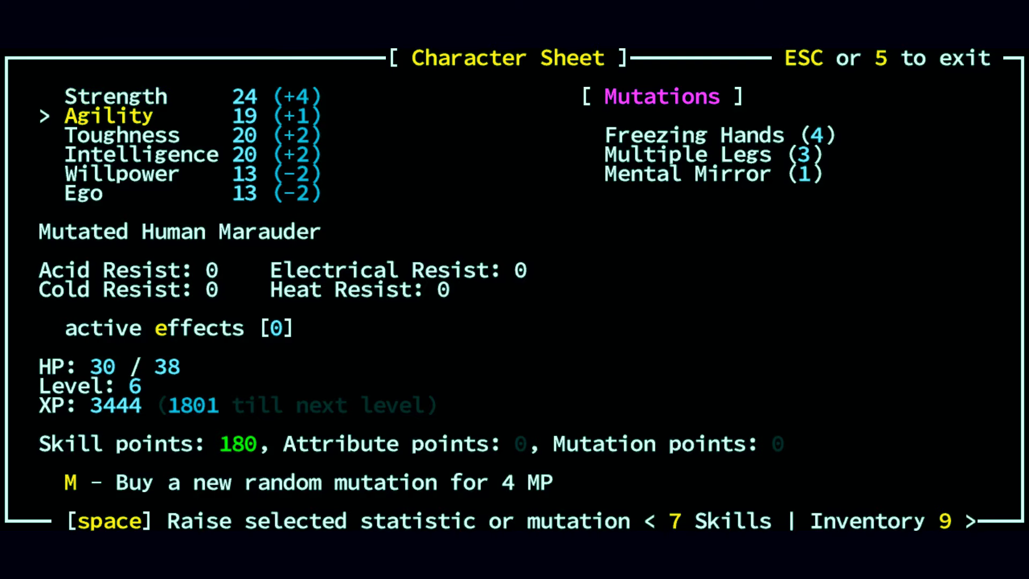
Buy Charging Strike from the Axe skills for 100 points, leaving 80
{"action": "key", "text": "7"}
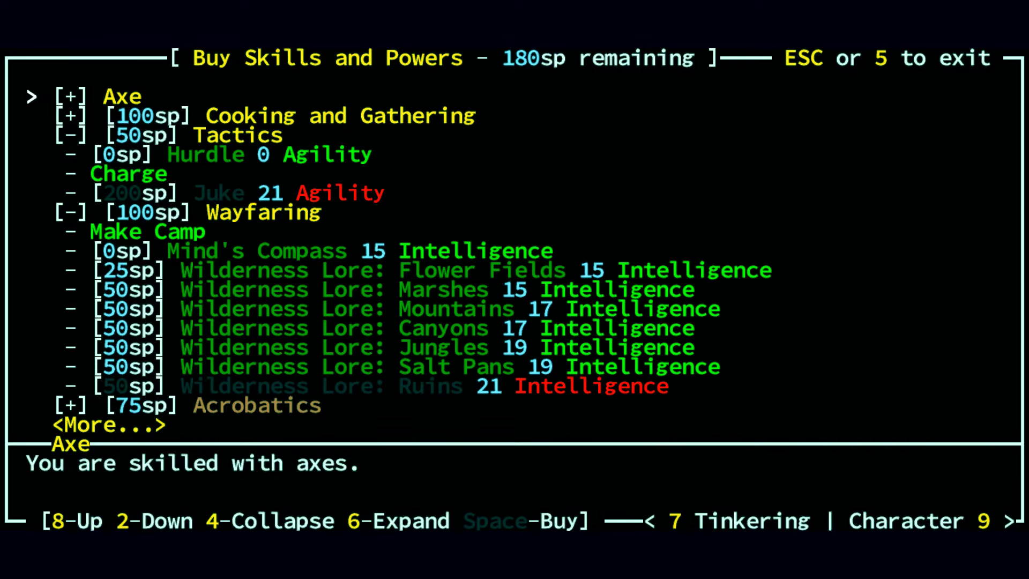
{"action": "key", "text": "Down"}
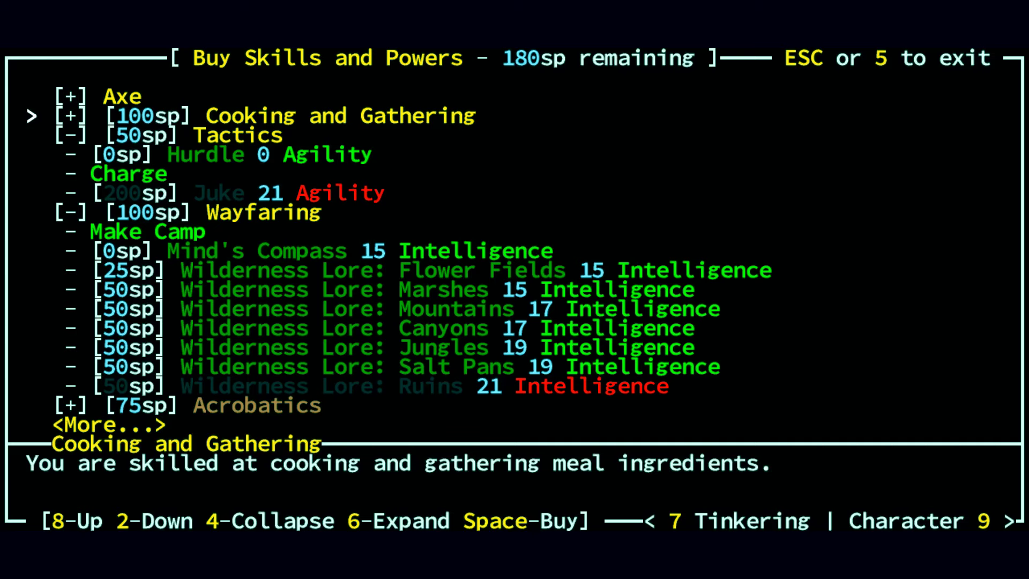
{"action": "key", "text": "Up"}
{"action": "key", "text": "Right"}
{"action": "key", "text": "Down"}
{"action": "key", "text": "Down"}
{"action": "key", "text": "Down"}
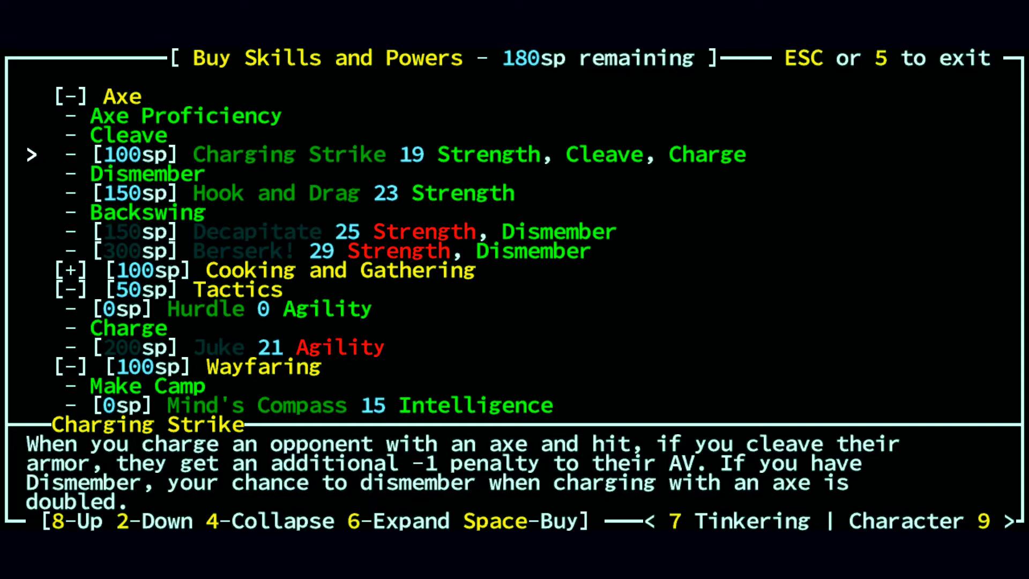
{"action": "key", "text": "space"}
{"action": "key", "text": "y"}
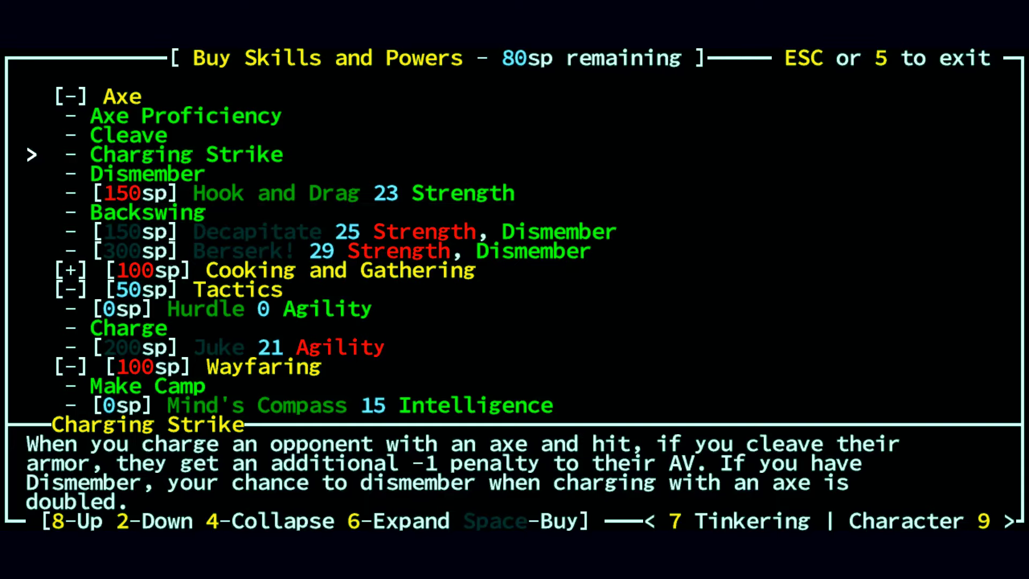
Browse the Axe, Tactics and Wayfaring skill descriptions
{"action": "key", "text": "Down"}
{"action": "key", "text": "Down"}
{"action": "key", "text": "Down"}
{"action": "key", "text": "Down"}
{"action": "key", "text": "Down"}
{"action": "key", "text": "Down"}
{"action": "key", "text": "Down"}
{"action": "key", "text": "Up"}
{"action": "key", "text": "Up"}
{"action": "key", "text": "Up"}
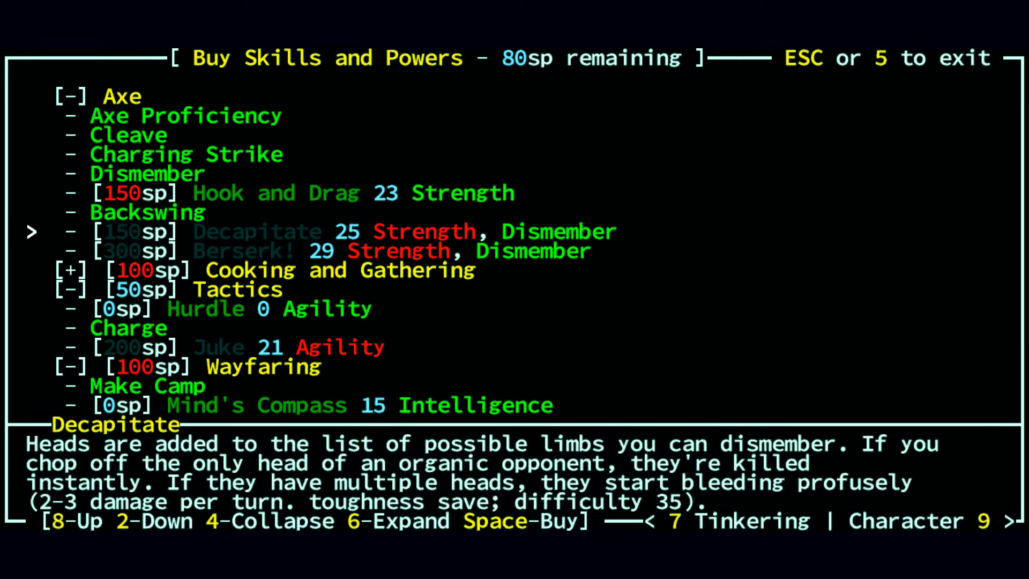
{"action": "key", "text": "Down"}
{"action": "key", "text": "Down"}
{"action": "key", "text": "Down"}
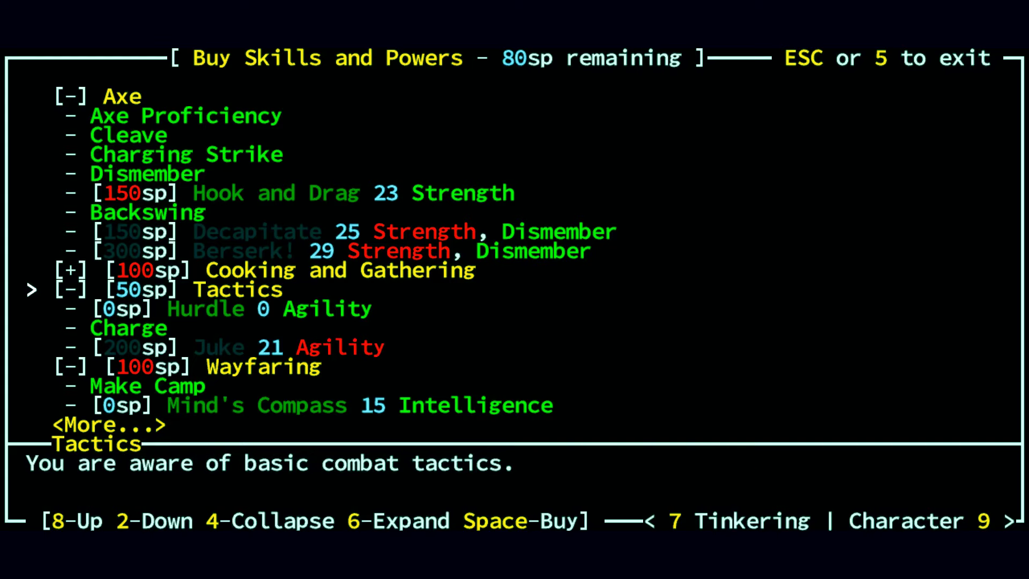
{"action": "key", "text": "Down"}
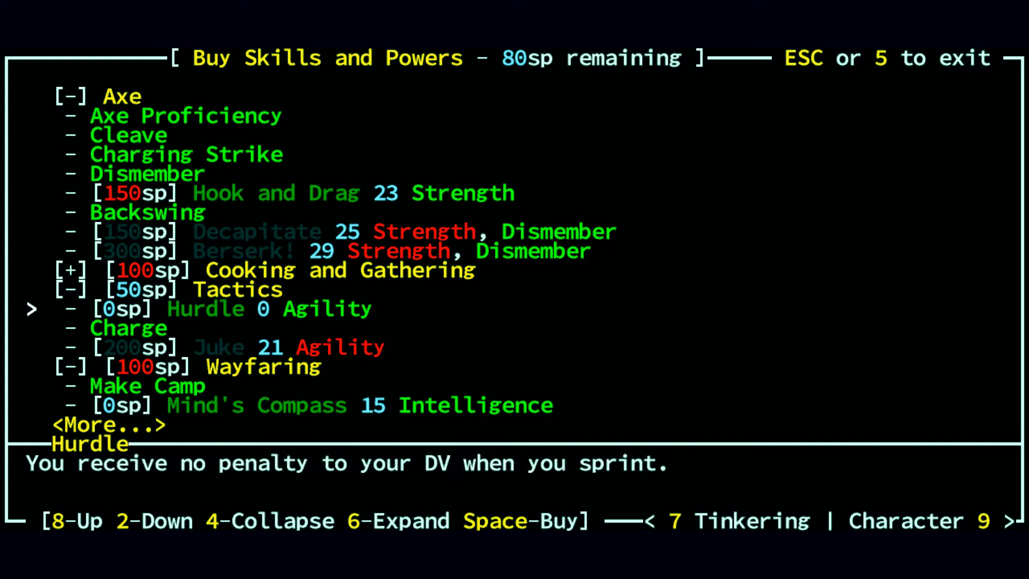
{"action": "key", "text": "Up"}
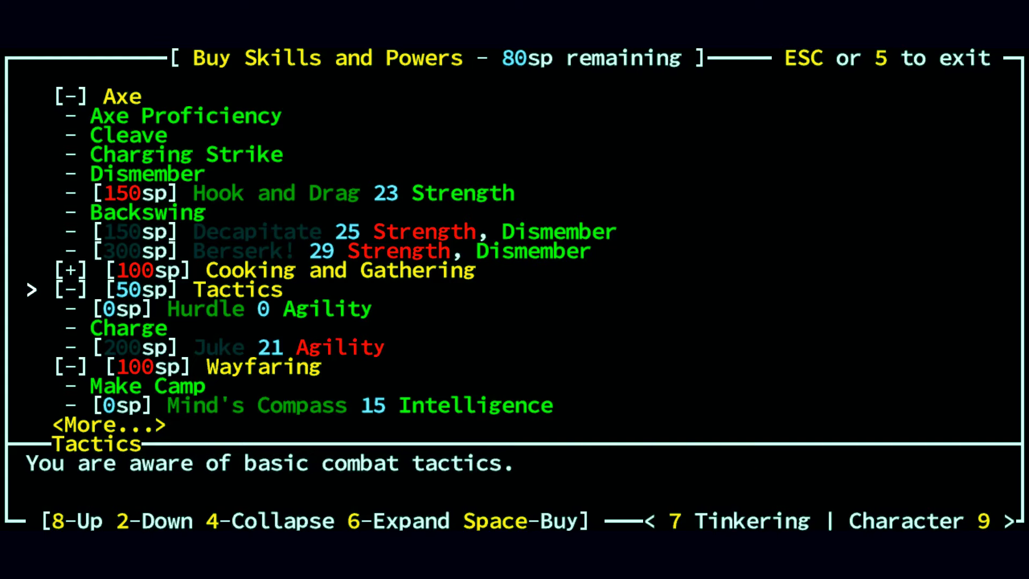
{"action": "key", "text": "Left"}
{"action": "key", "text": "Down"}
{"action": "key", "text": "Down"}
{"action": "key", "text": "Down"}
{"action": "key", "text": "Down"}
{"action": "key", "text": "Down"}
{"action": "key", "text": "Down"}
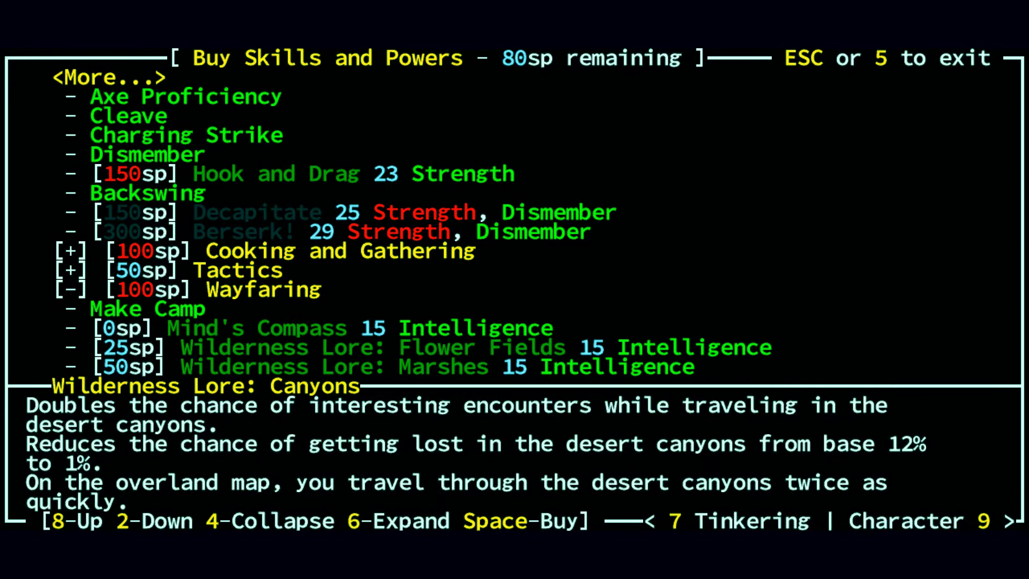
{"action": "key", "text": "Left"}
{"action": "key", "text": "Down"}
{"action": "key", "text": "Down"}
{"action": "key", "text": "Down"}
{"action": "key", "text": "Down"}
{"action": "key", "text": "Down"}
{"action": "key", "text": "Down"}
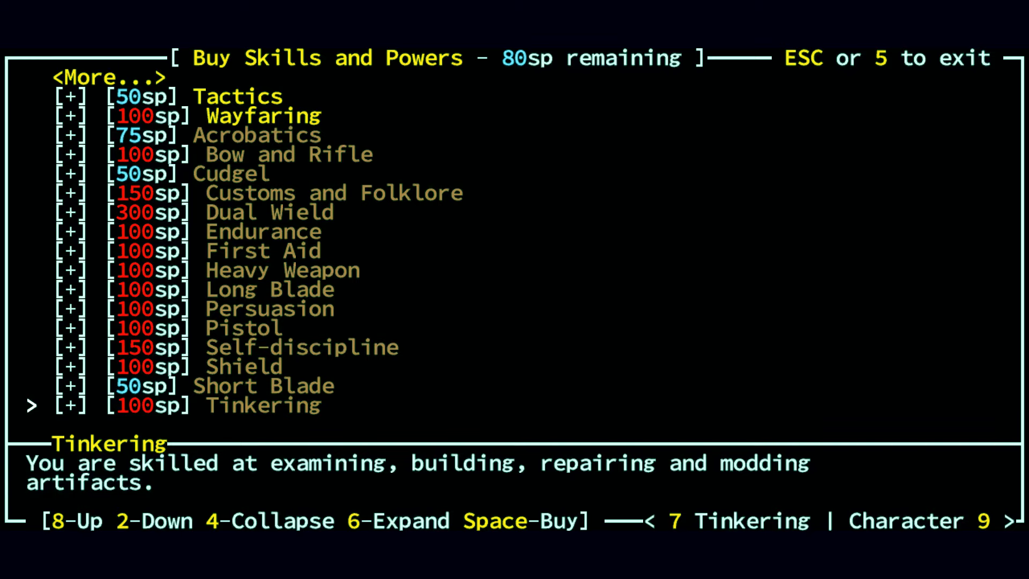
Review the Tinkering powers, then return to the character sheet
{"action": "key", "text": "Right"}
{"action": "key", "text": "Down"}
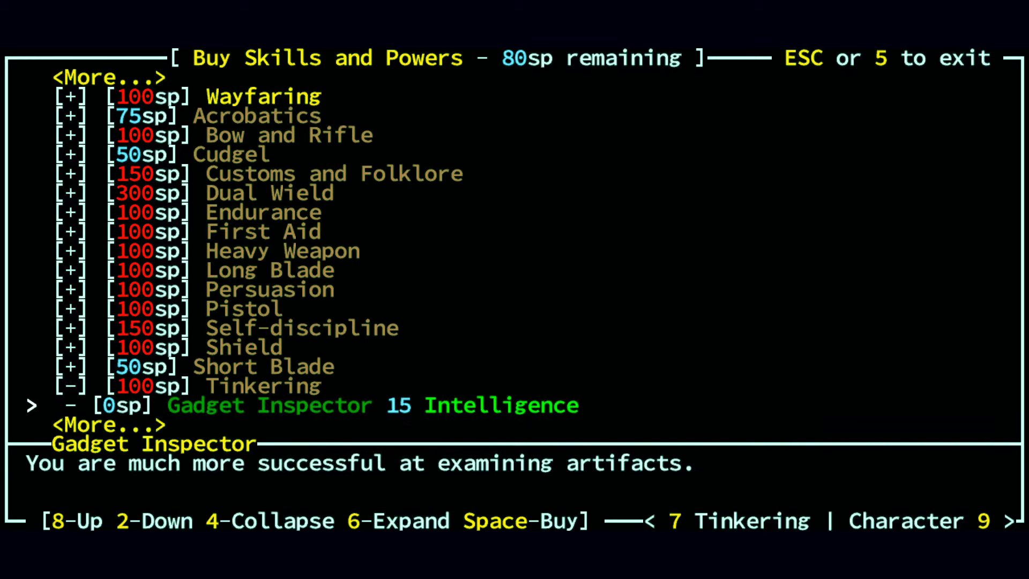
{"action": "key", "text": "Down"}
{"action": "key", "text": "Down"}
{"action": "key", "text": "Down"}
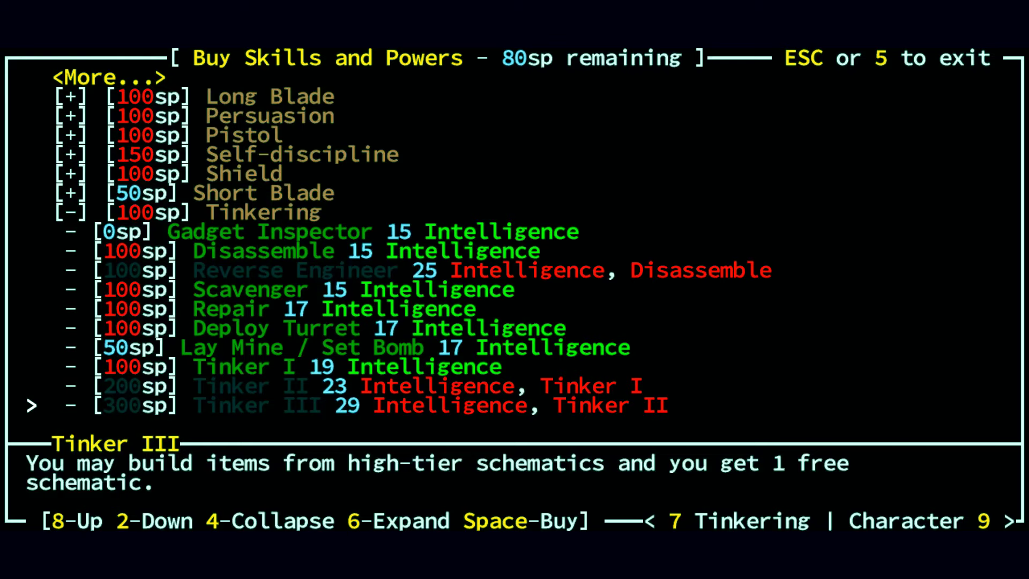
{"action": "key", "text": "Up"}
{"action": "key", "text": "Up"}
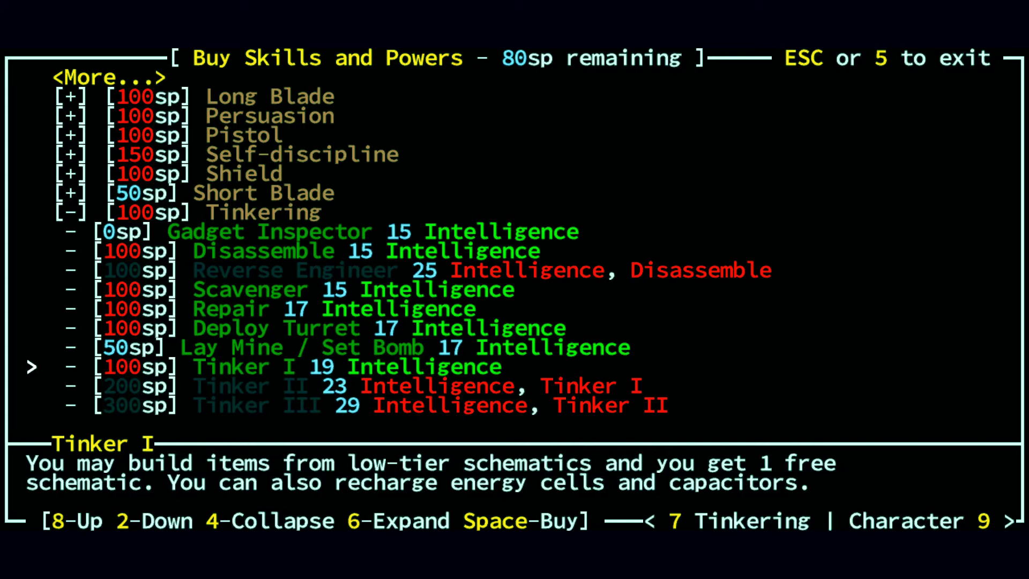
{"action": "key", "text": "Escape"}
{"action": "key", "text": "x"}
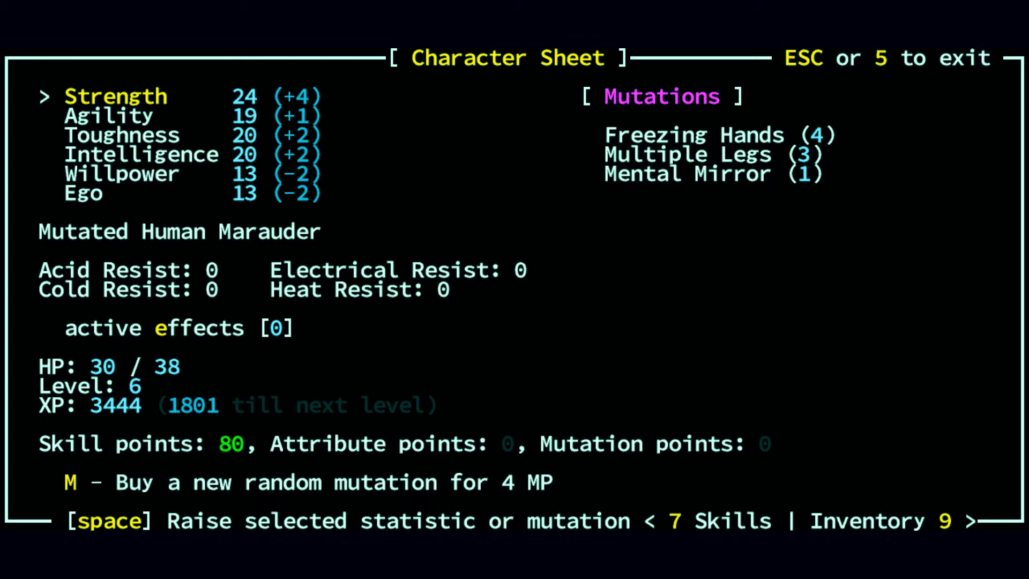
Leave the character sheet and hack through the mirthworms blocking the eastern corridor
{"action": "key", "text": "Escape"}
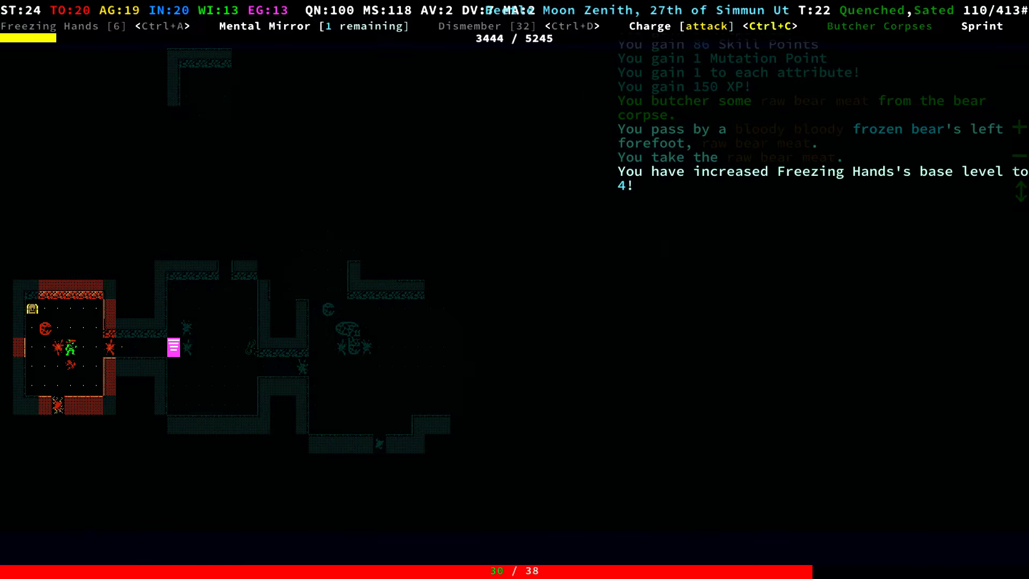
{"action": "left_click", "coordinate": [186, 328]}
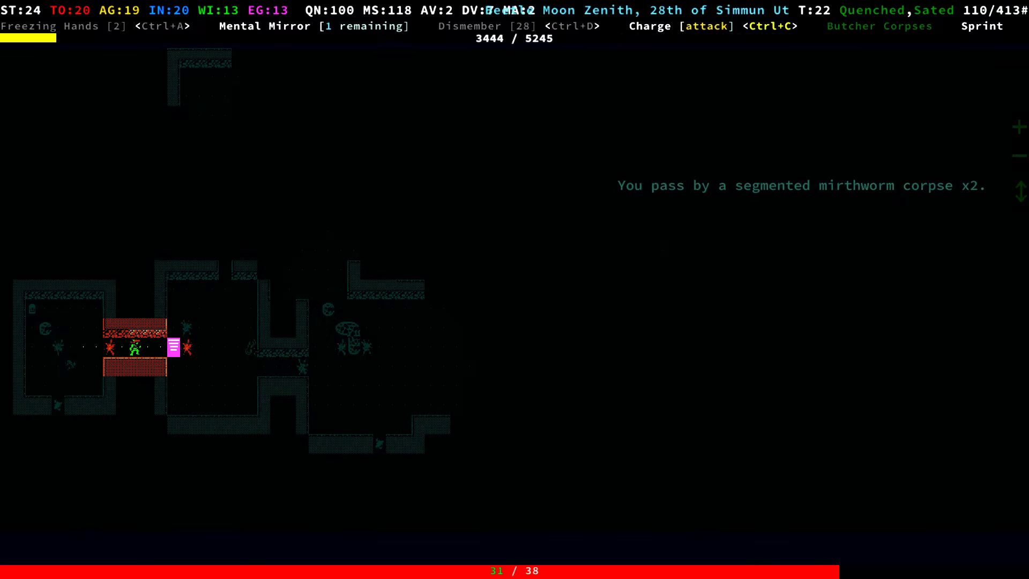
{"action": "key", "text": "Right"}
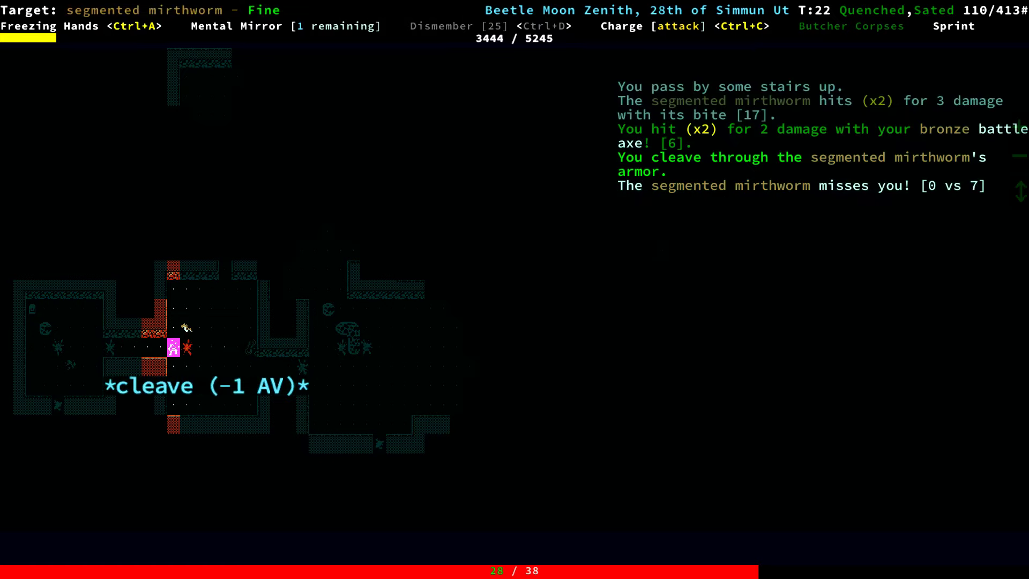
{"action": "key", "text": "Right"}
{"action": "key", "text": "Right"}
{"action": "key", "text": "Right"}
{"action": "key", "text": "Right"}
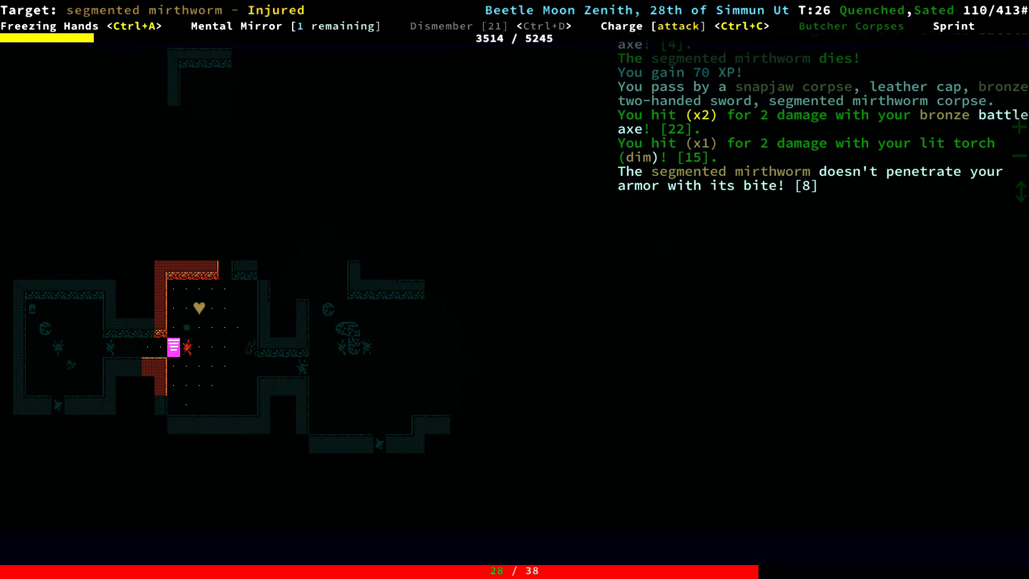
{"action": "key", "text": "Right"}
Kill the mirthworm to the north, advance up the corridor and wait
{"action": "key", "text": "Up"}
{"action": "key", "text": "Up"}
{"action": "key", "text": "Up"}
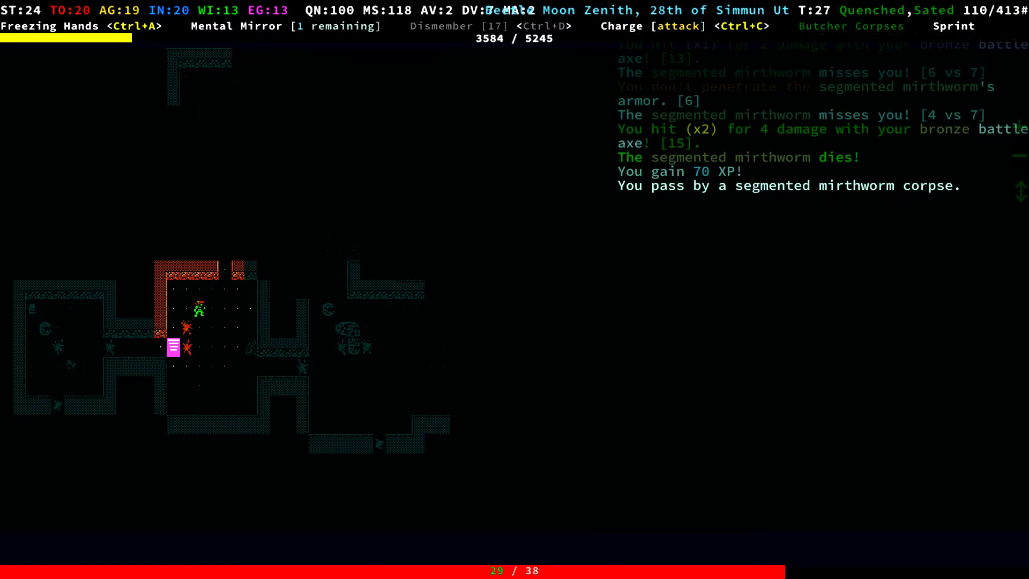
{"action": "key", "text": "Up"}
{"action": "key", "text": "Right"}
{"action": "key", "text": "Up"}
{"action": "key", "text": "period"}
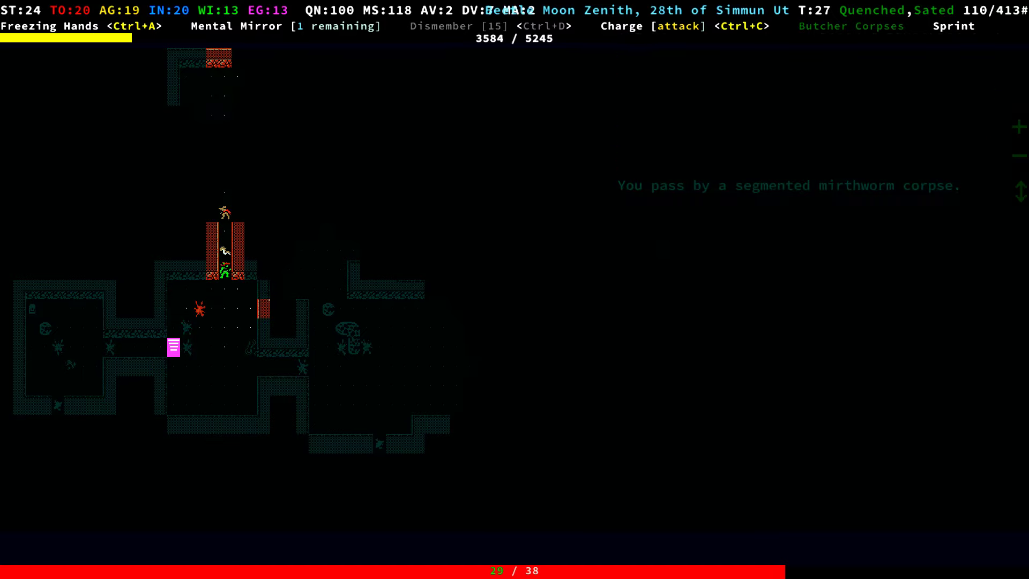
{"action": "key", "text": "Up"}
{"action": "key", "text": "Up"}
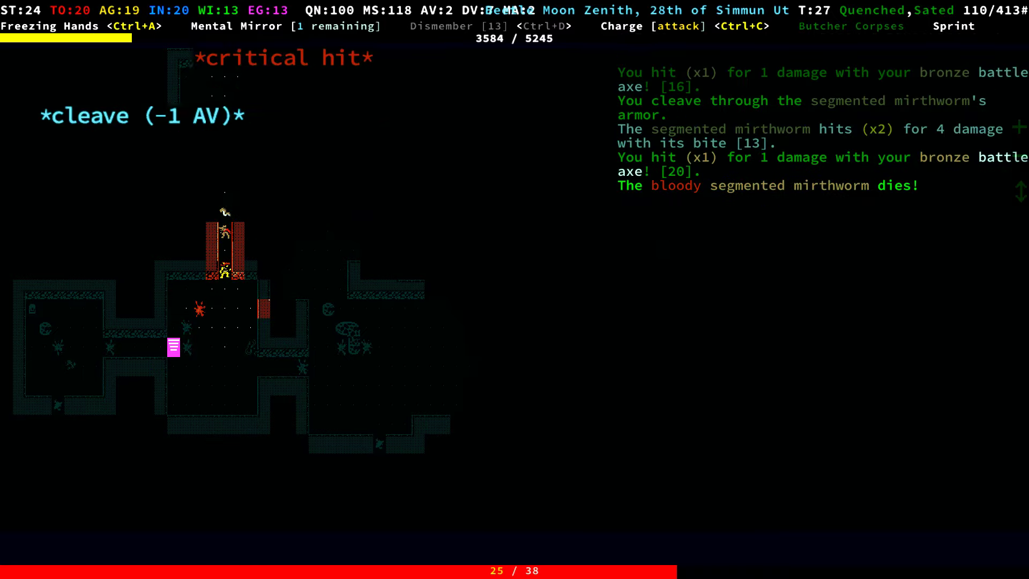
Cast Freezing Hands at nearby creatures, then rest to recover health
{"action": "key", "text": "a"}
{"action": "key", "text": "a"}
{"action": "key", "text": "space"}
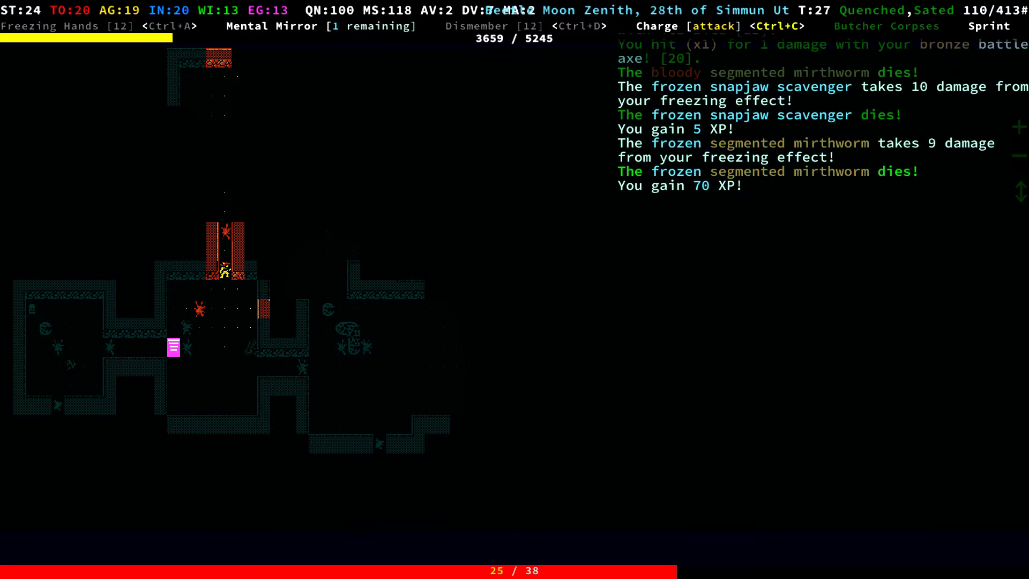
{"action": "key", "text": "period"}
{"action": "key", "text": "period"}
{"action": "key", "text": "period"}
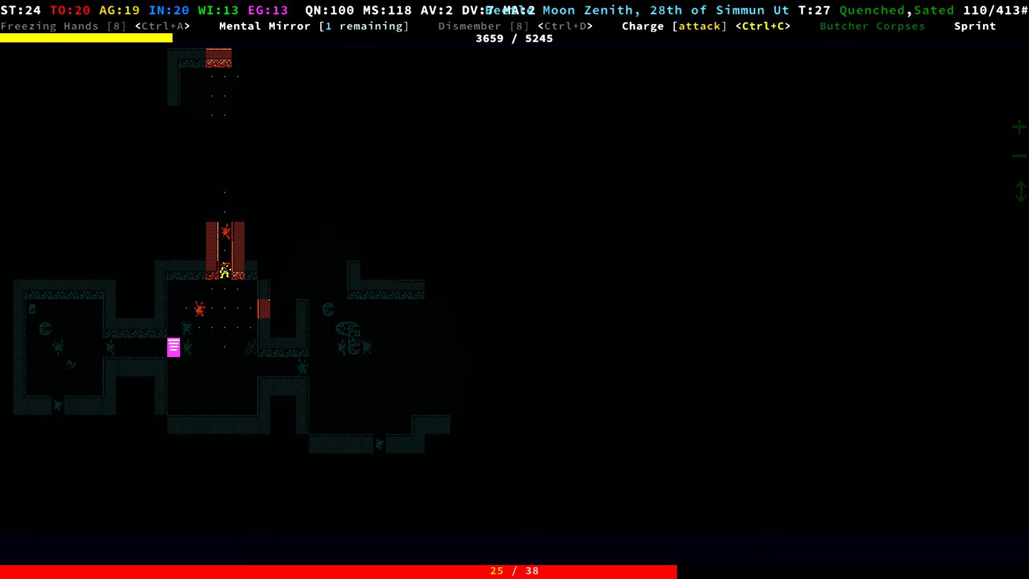
{"action": "key", "text": "z"}
Axe the northern mirthworm for 70 XP and walk into the campfire room
{"action": "key", "text": "Up"}
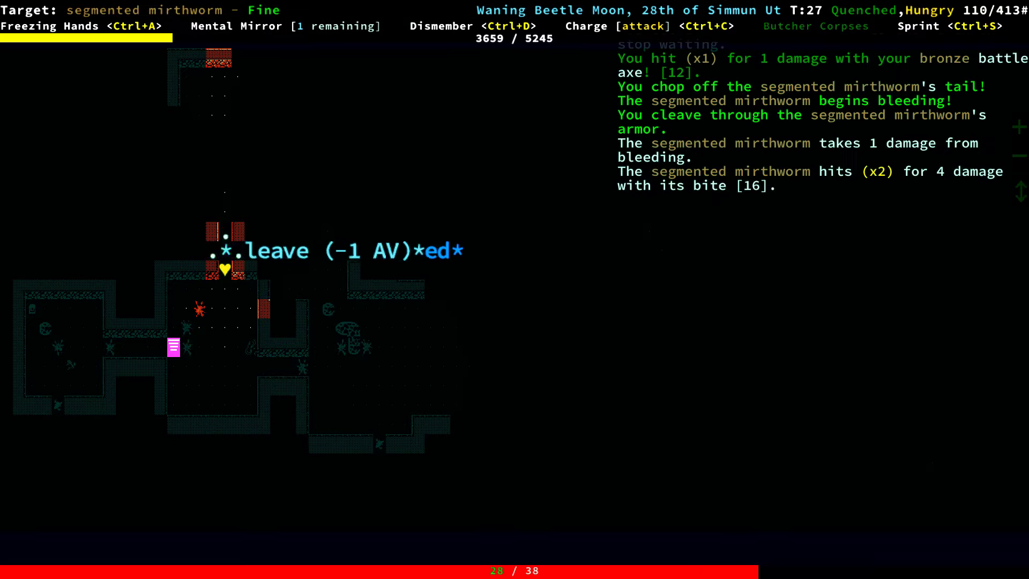
{"action": "key", "text": "Up"}
{"action": "key", "text": "Up"}
{"action": "key", "text": "Up"}
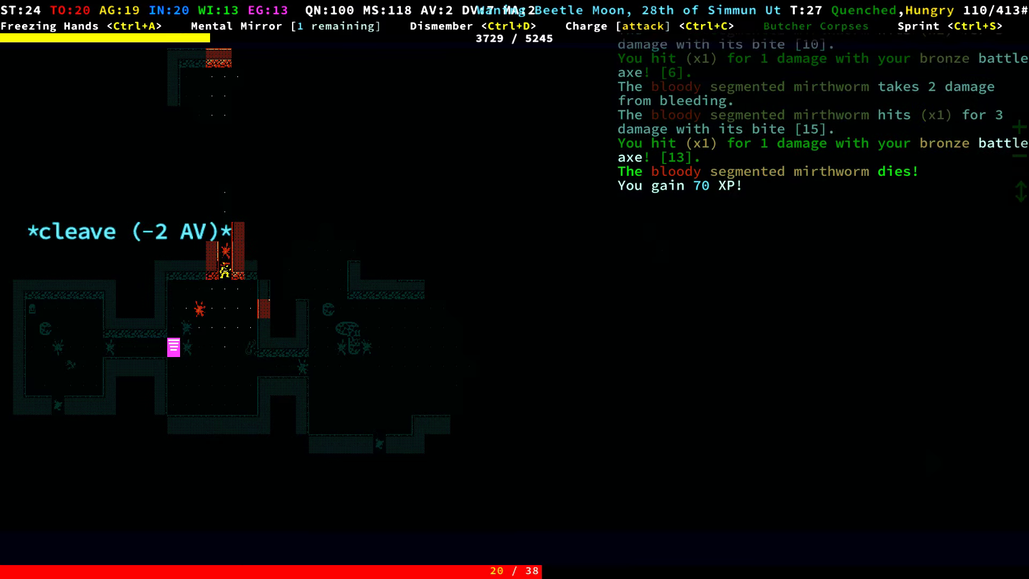
{"action": "key", "text": "Up"}
{"action": "key", "text": "Up"}
{"action": "key", "text": "Up"}
{"action": "key", "text": "Up"}
{"action": "key", "text": "Up"}
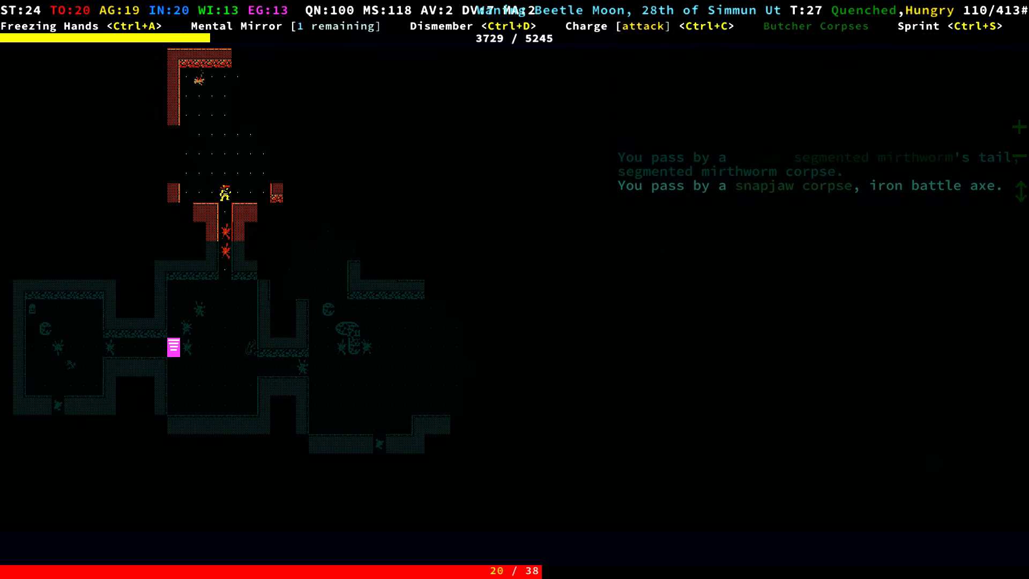
{"action": "key", "text": "Up"}
{"action": "key", "text": "Up"}
{"action": "key", "text": "KP_9"}
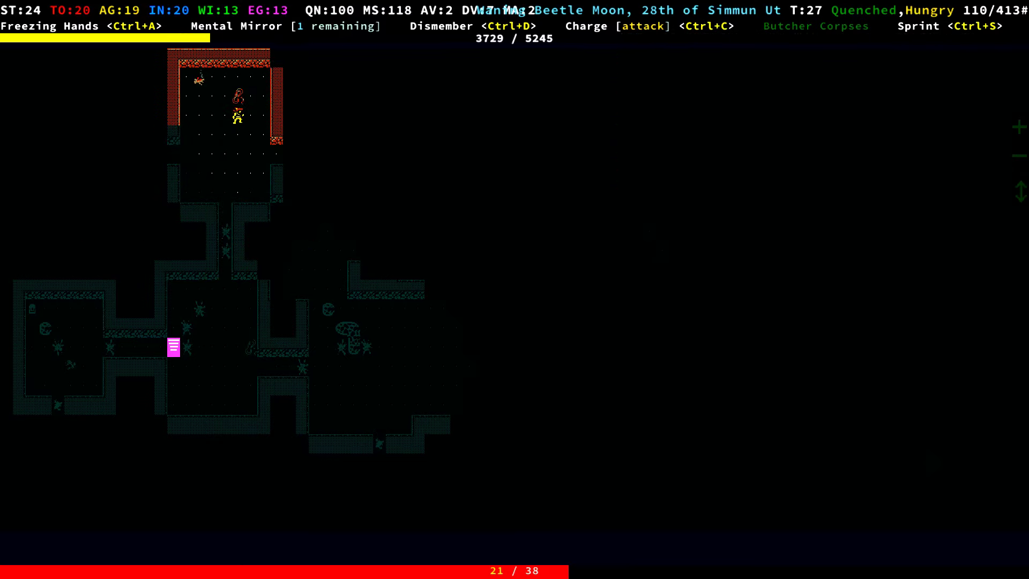
{"action": "key", "text": "Up"}
{"action": "key", "text": "Left"}
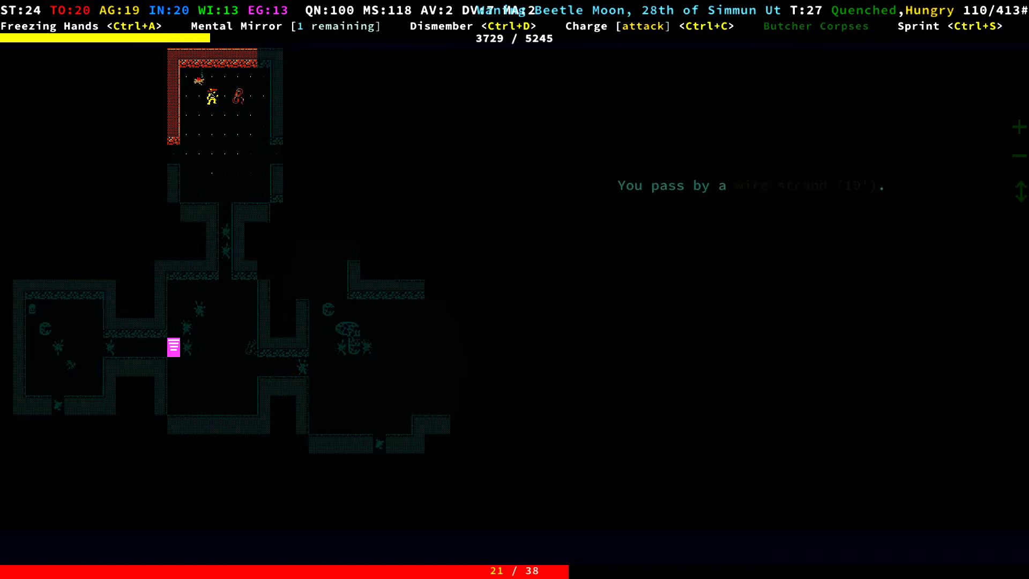
Cook with 'Whip up a meal' at the campfire, eat it, then extinguish the fire
{"action": "key", "text": "ctrl+Right"}
{"action": "key", "text": "c"}
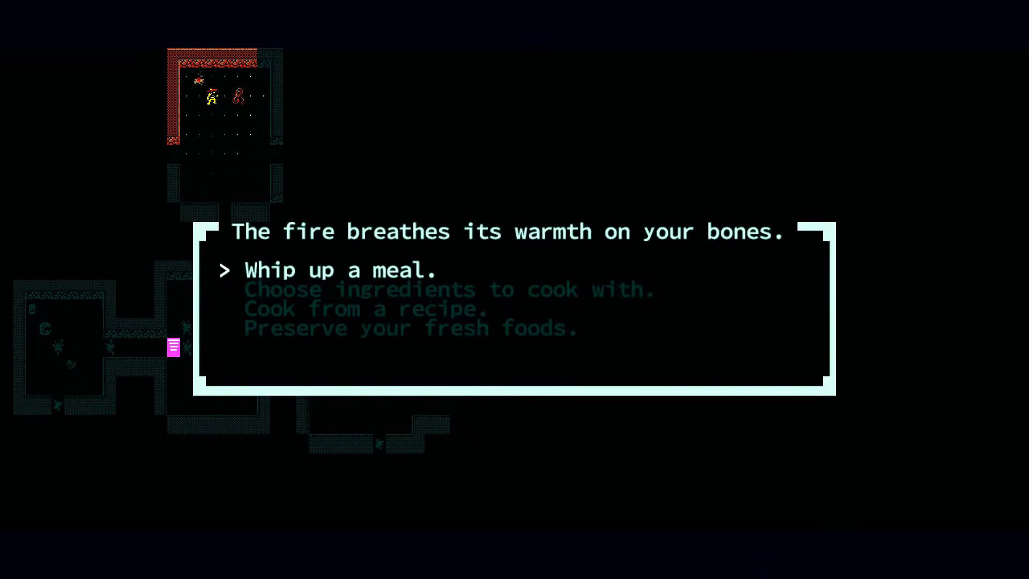
{"action": "key", "text": "Return"}
{"action": "key", "text": "space"}
{"action": "key", "text": "space"}
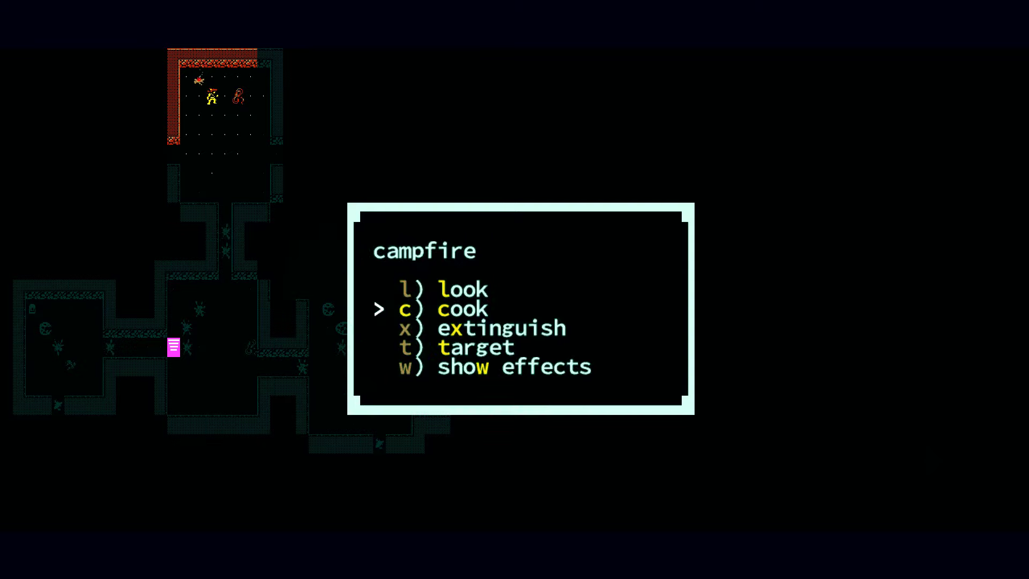
{"action": "key", "text": "Down"}
{"action": "key", "text": "Return"}
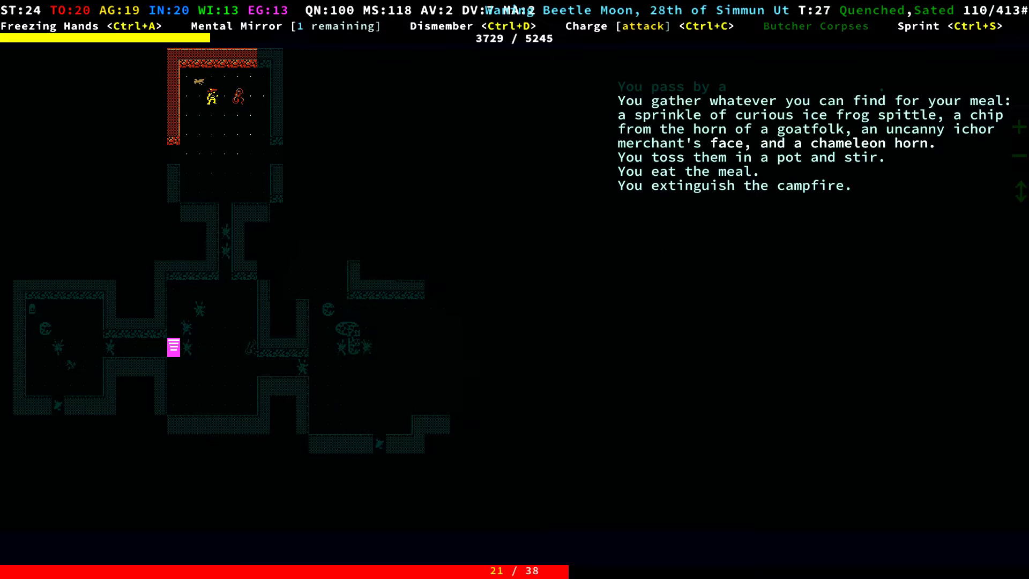
Walk west through the corridor onto the weird artifact and view the character sheet
{"action": "key", "text": "KP_1"}
{"action": "key", "text": "Down"}
{"action": "key", "text": "KP_1"}
{"action": "key", "text": "Left"}
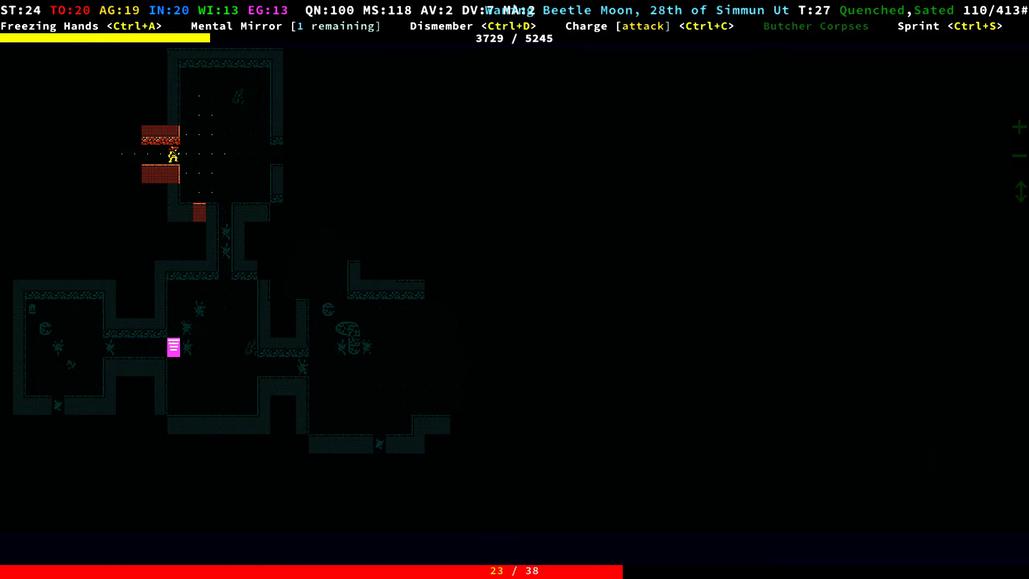
{"action": "key", "text": "Left"}
{"action": "key", "text": "Left"}
{"action": "key", "text": "Left"}
{"action": "key", "text": "Left"}
{"action": "key", "text": "KP_7"}
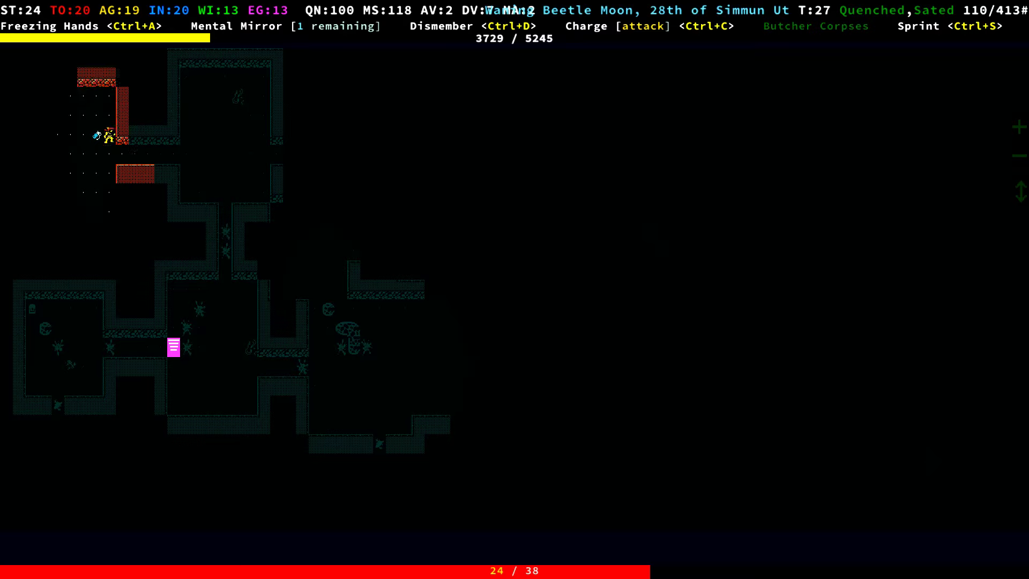
{"action": "key", "text": "Left"}
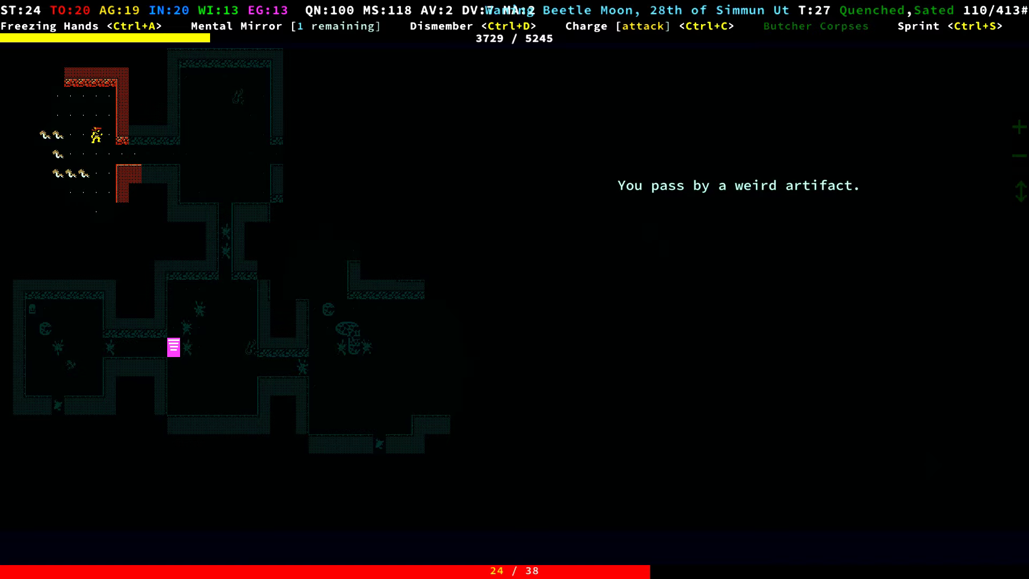
{"action": "key", "text": "x"}
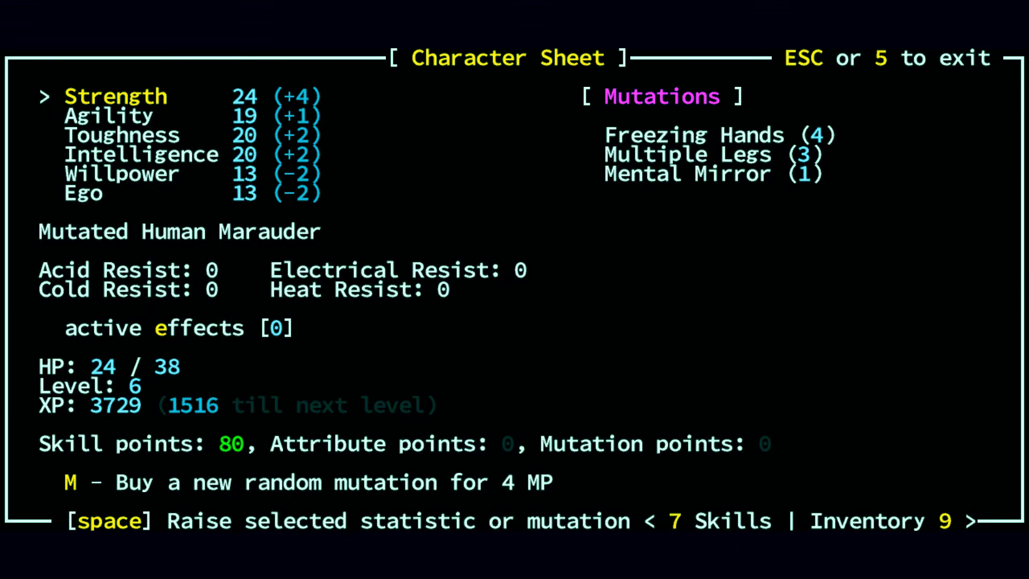
Close the character sheet, returning to the Rustwell level 2 map
{"action": "key", "text": "Escape"}
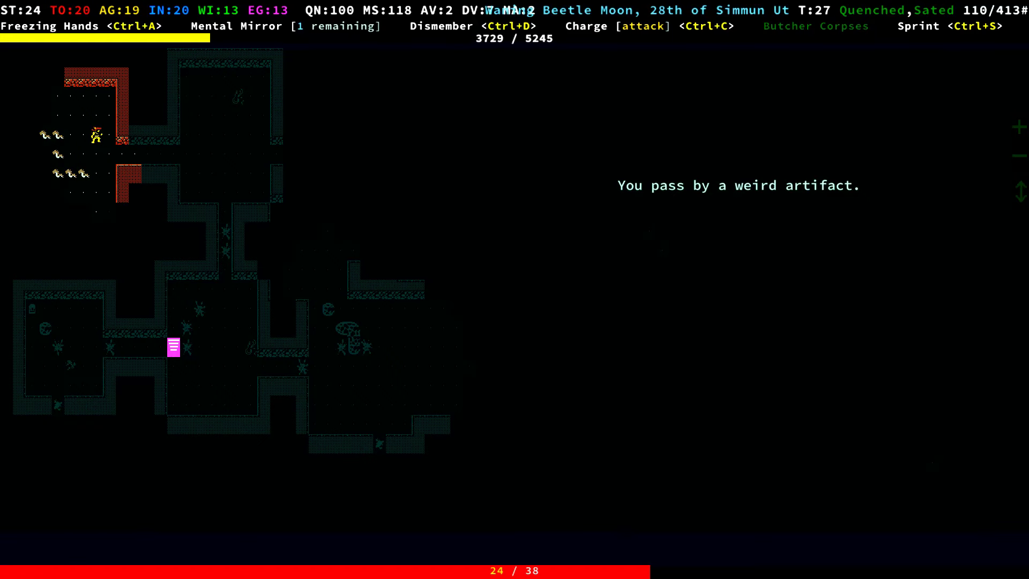